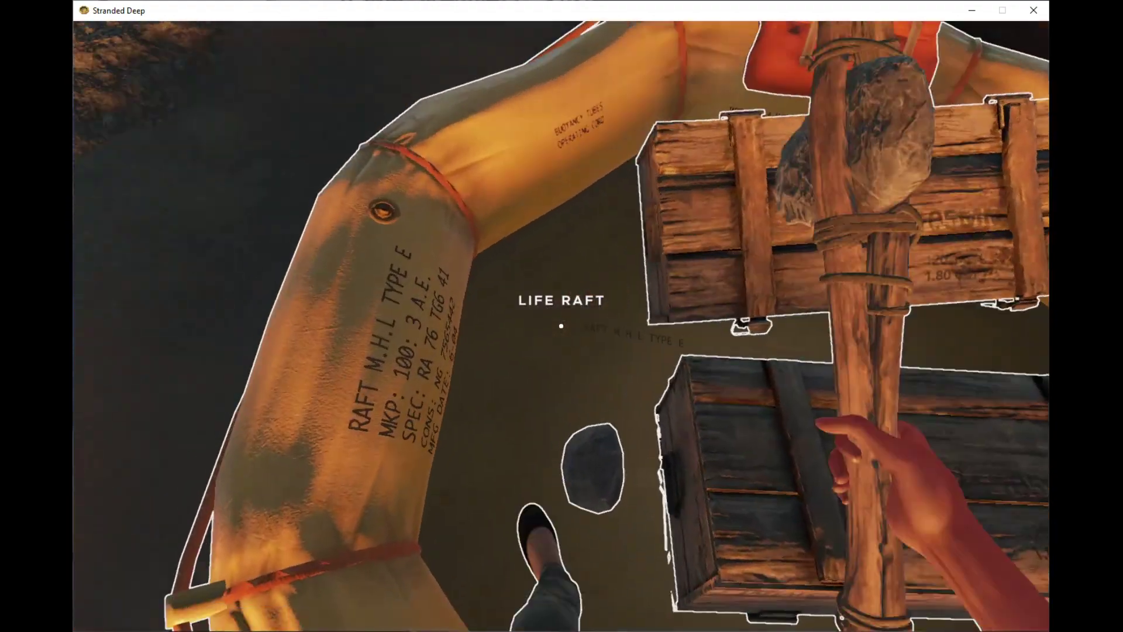
# - Check the supplies inside the life raft's wood container
pyautogui.press('Tab')
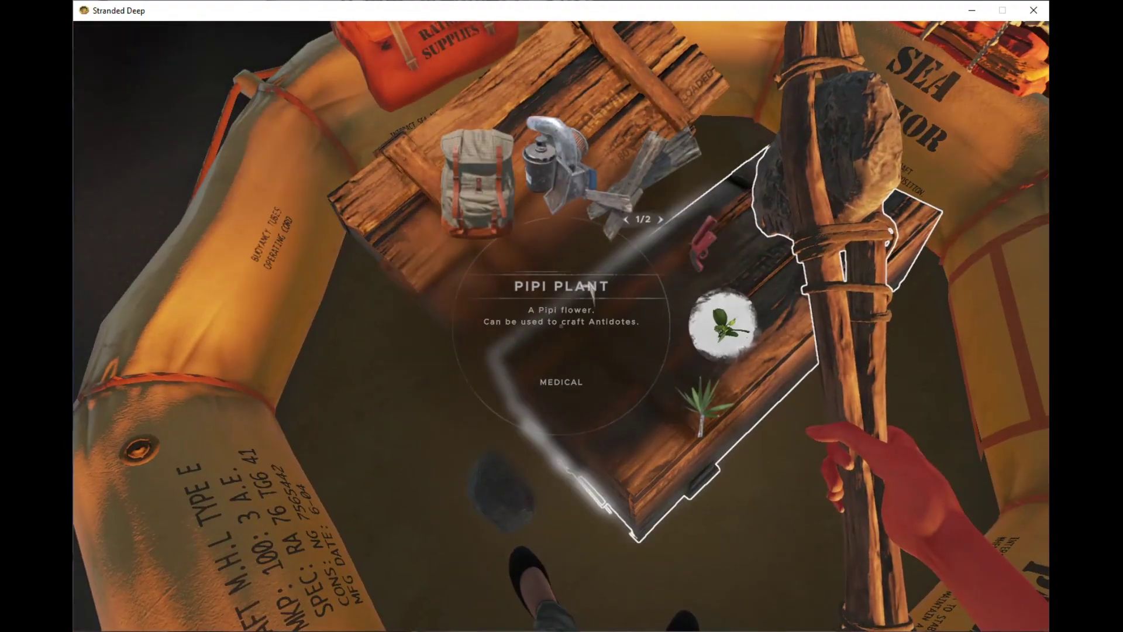
pyautogui.press('Tab')
pyautogui.press('Tab')
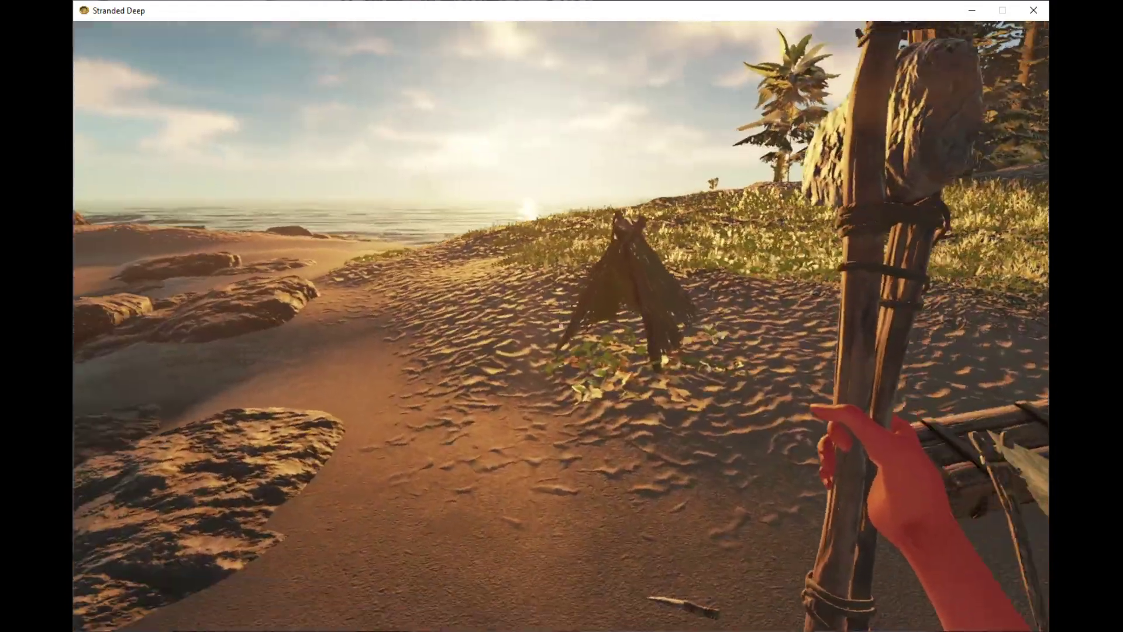
# - Equip the crude bow and walk from the beach across the grassy field
pyautogui.press('w')
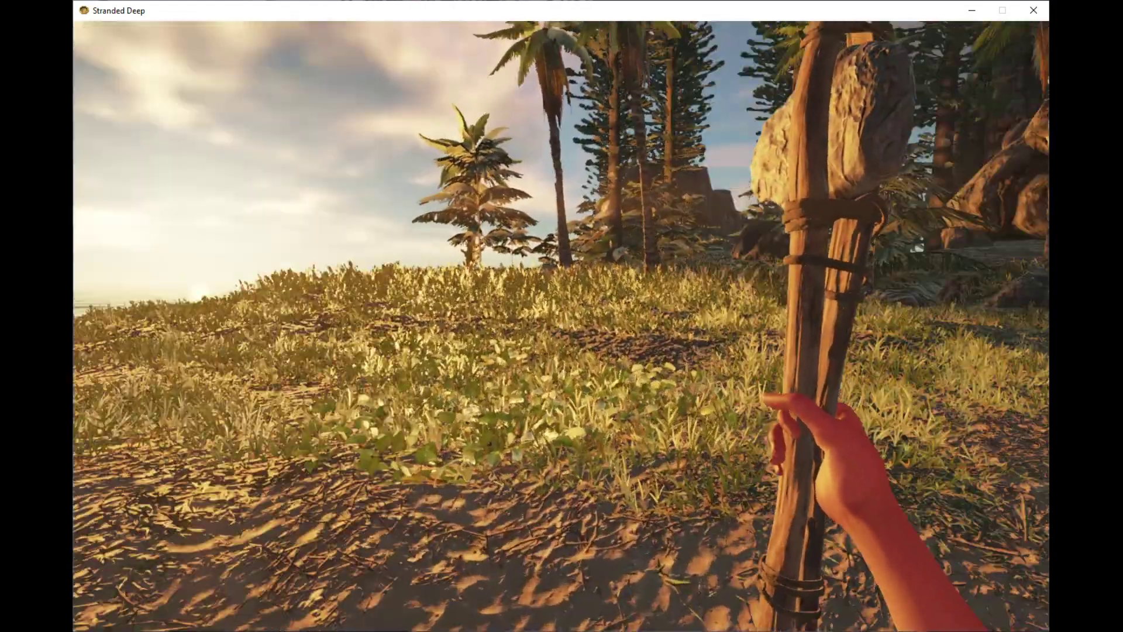
pyautogui.press('w')
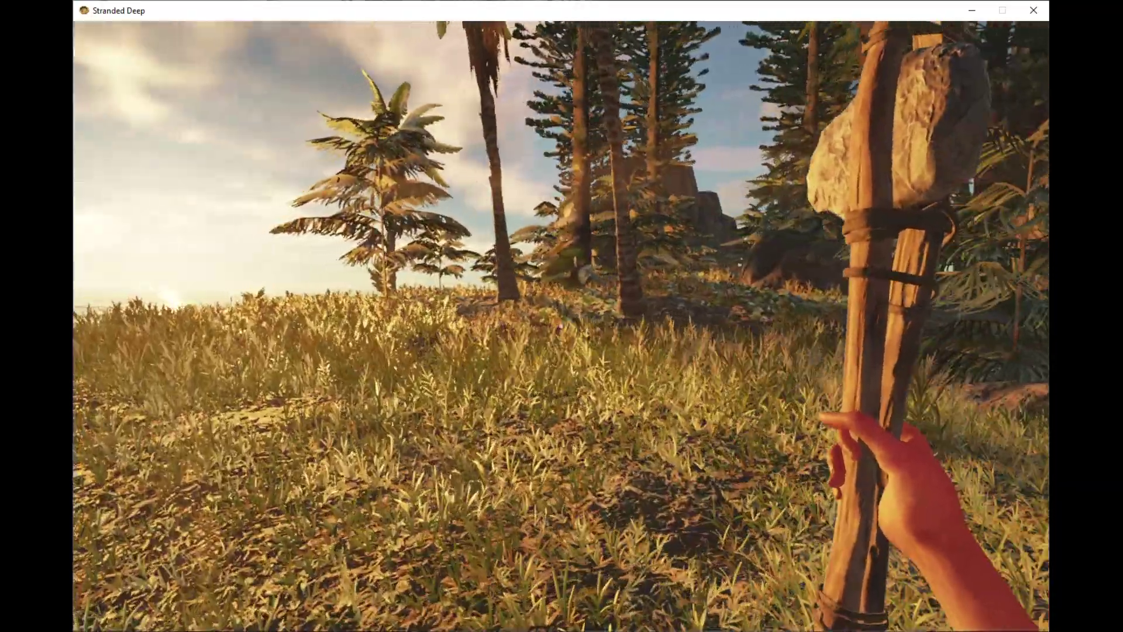
pyautogui.press('w')
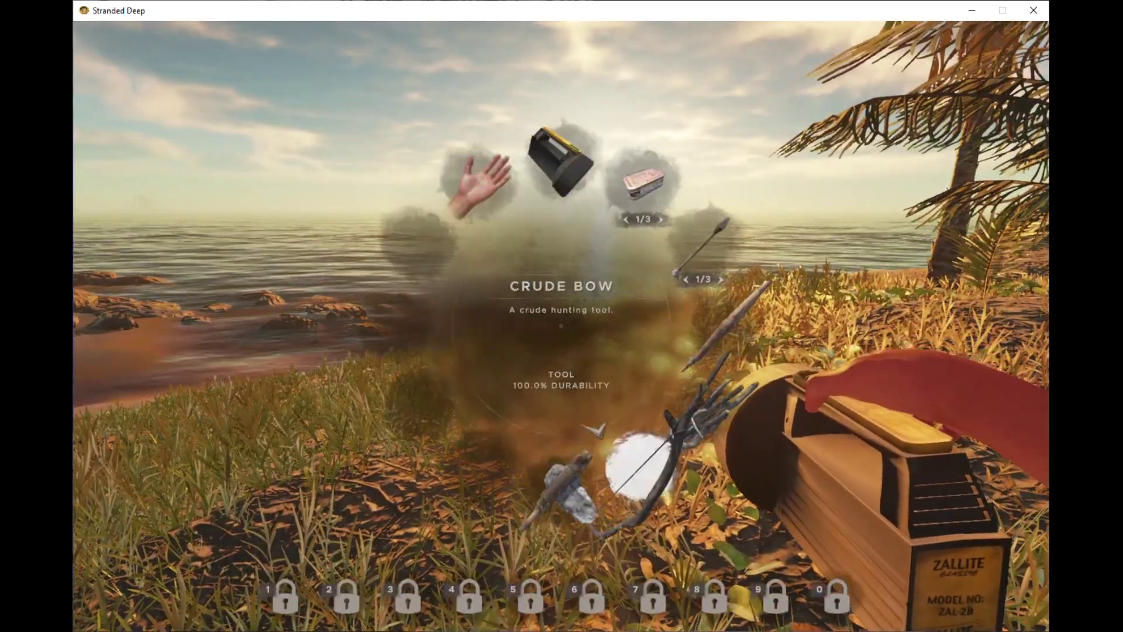
pyautogui.press('Tab')
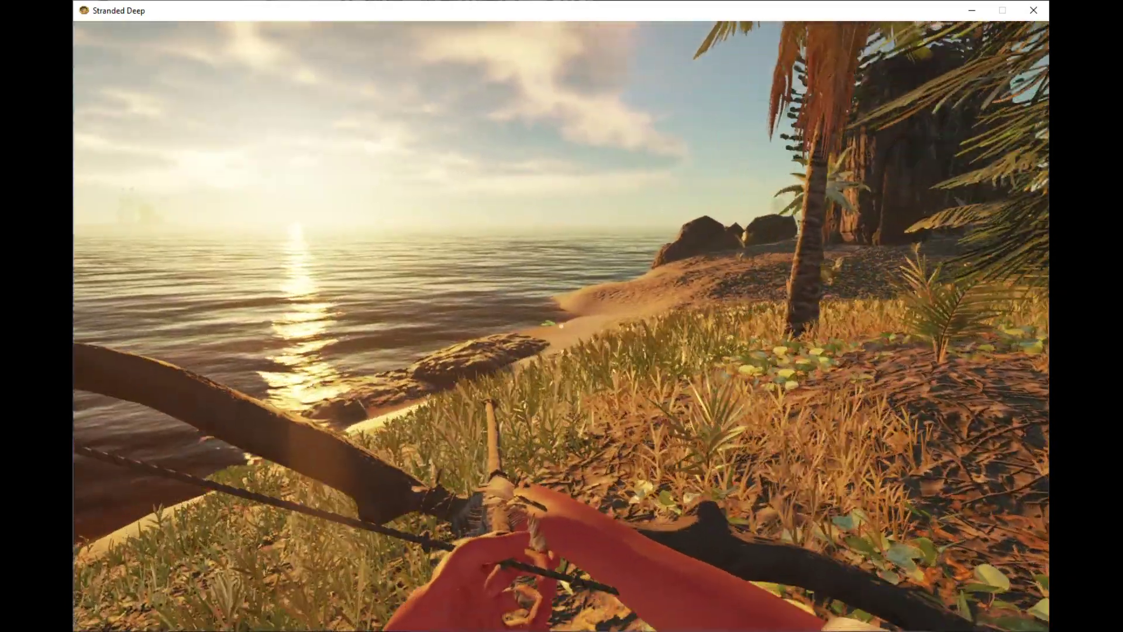
pyautogui.press('w')
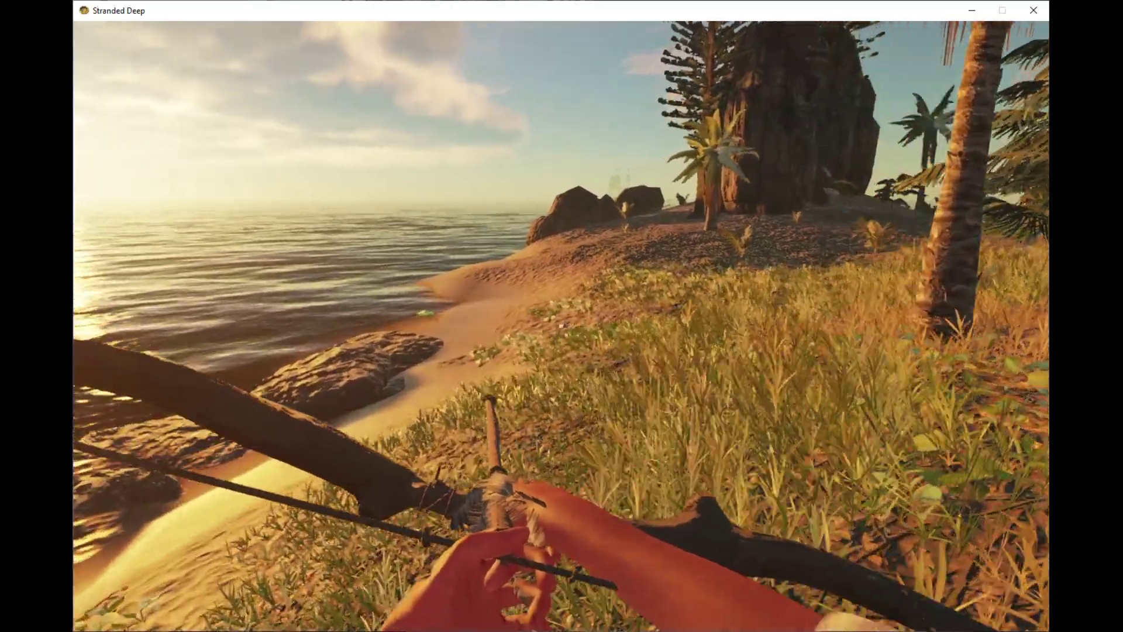
pyautogui.press('w')
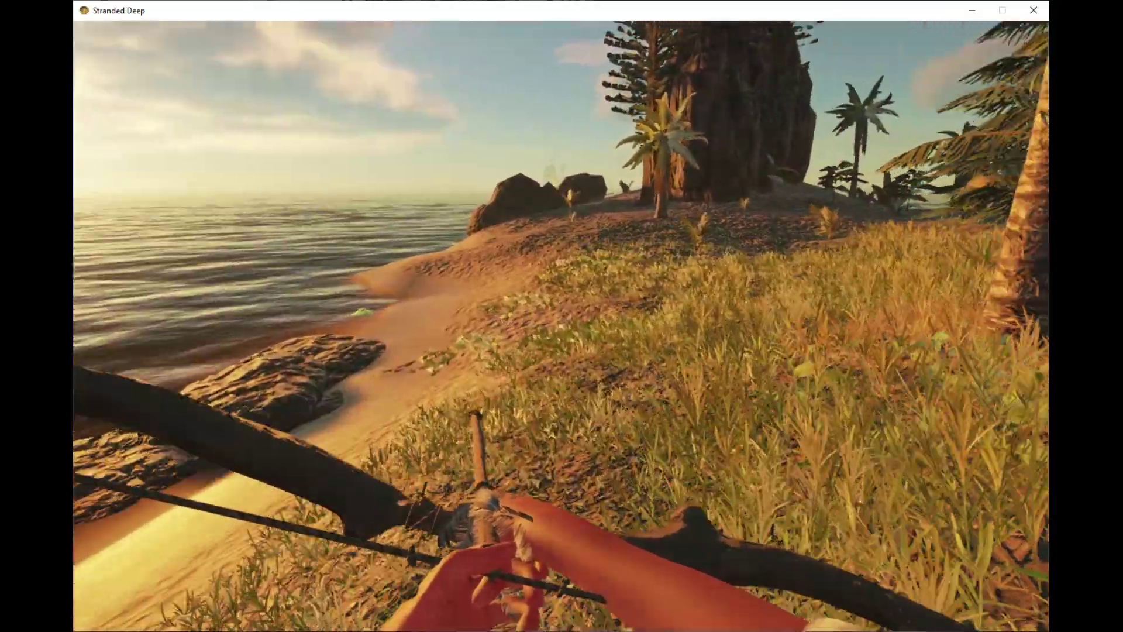
# - Cross the grassy hill toward the palm sapling and the shoreline rocks
pyautogui.press('w')
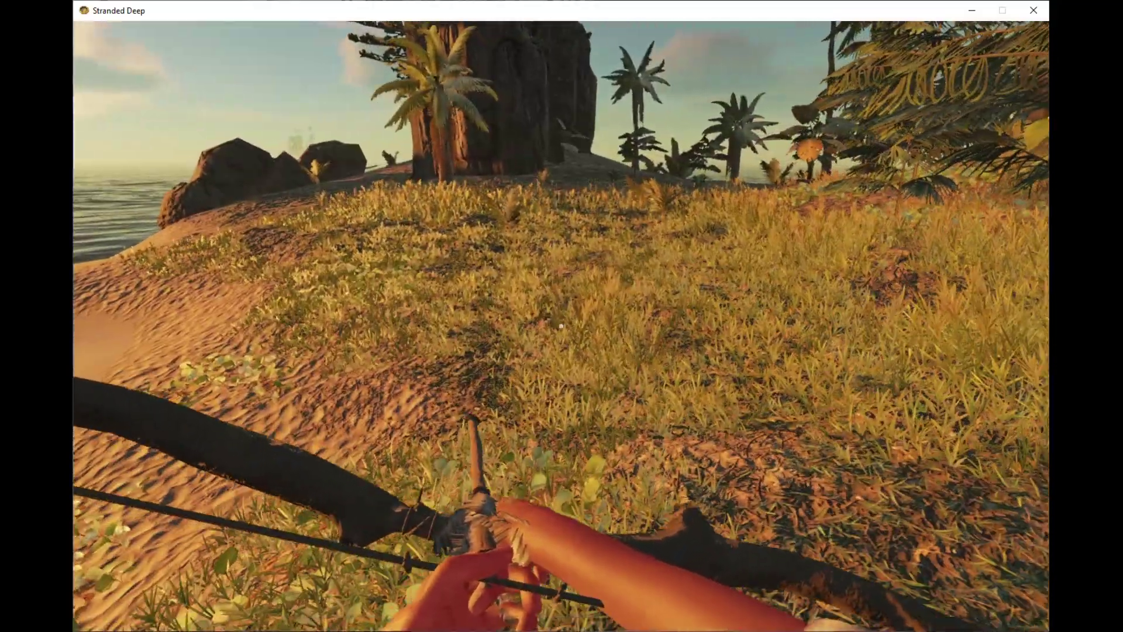
pyautogui.press('w')
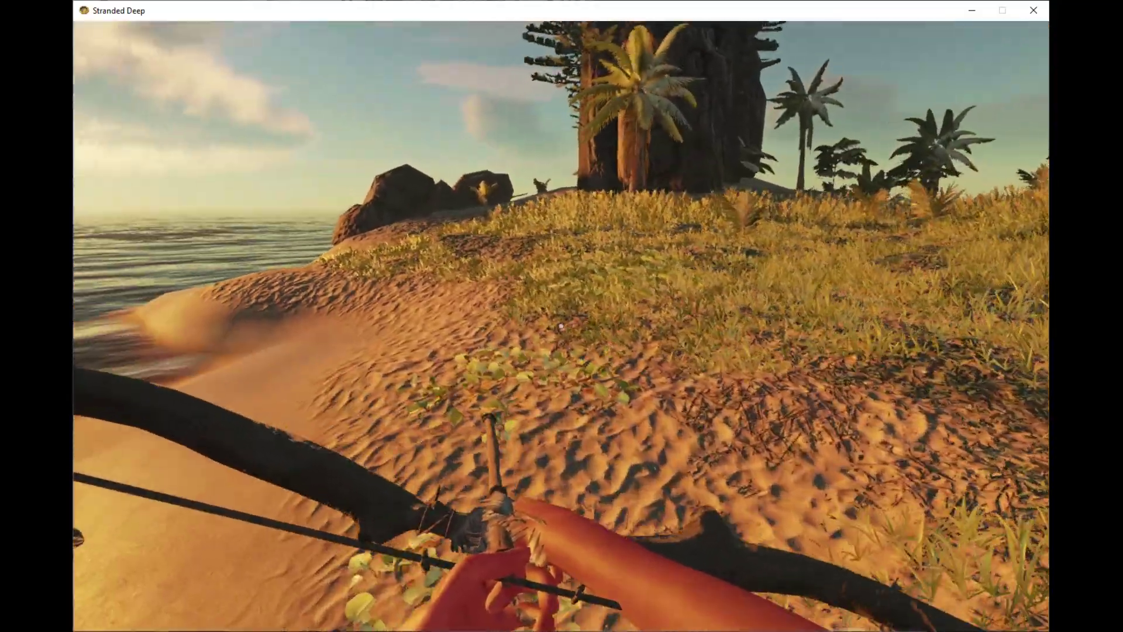
pyautogui.press('w')
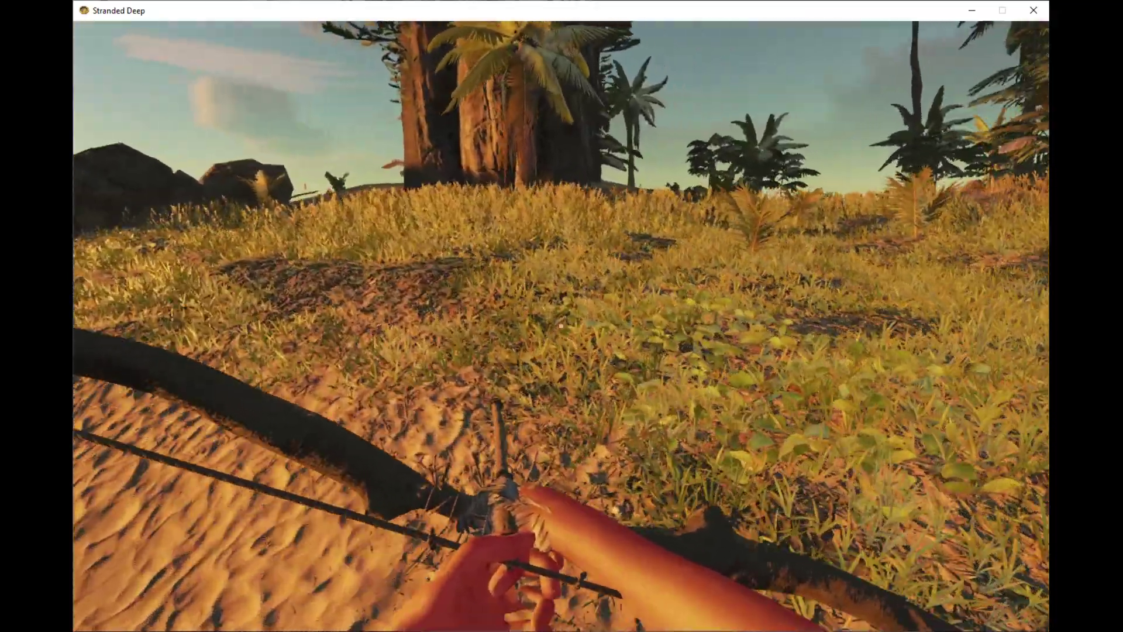
pyautogui.press('w')
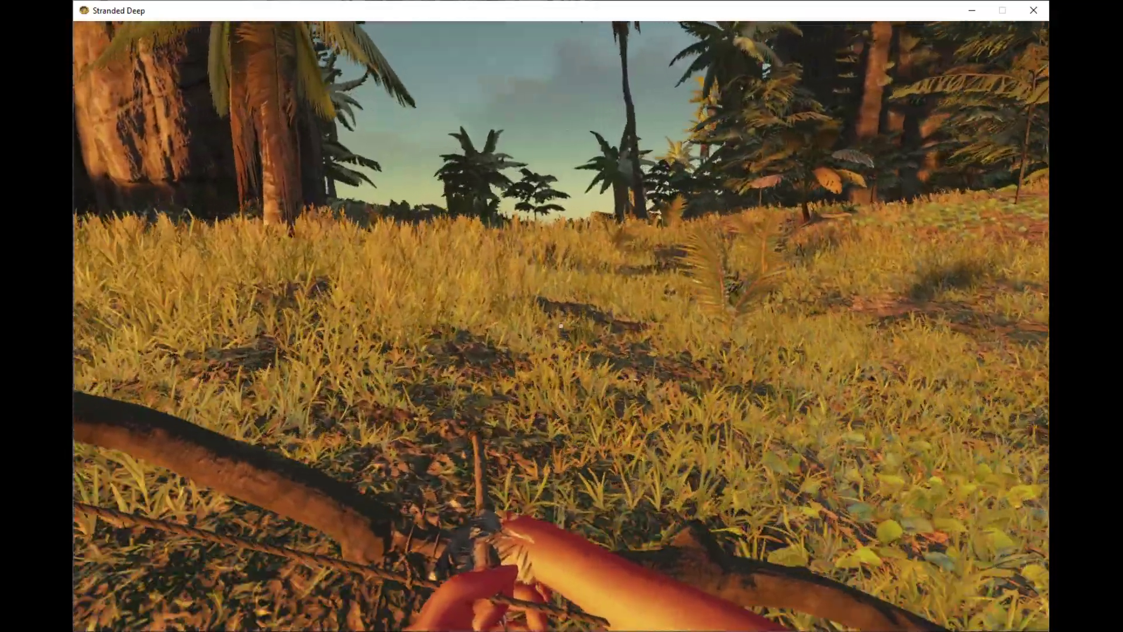
pyautogui.press('w')
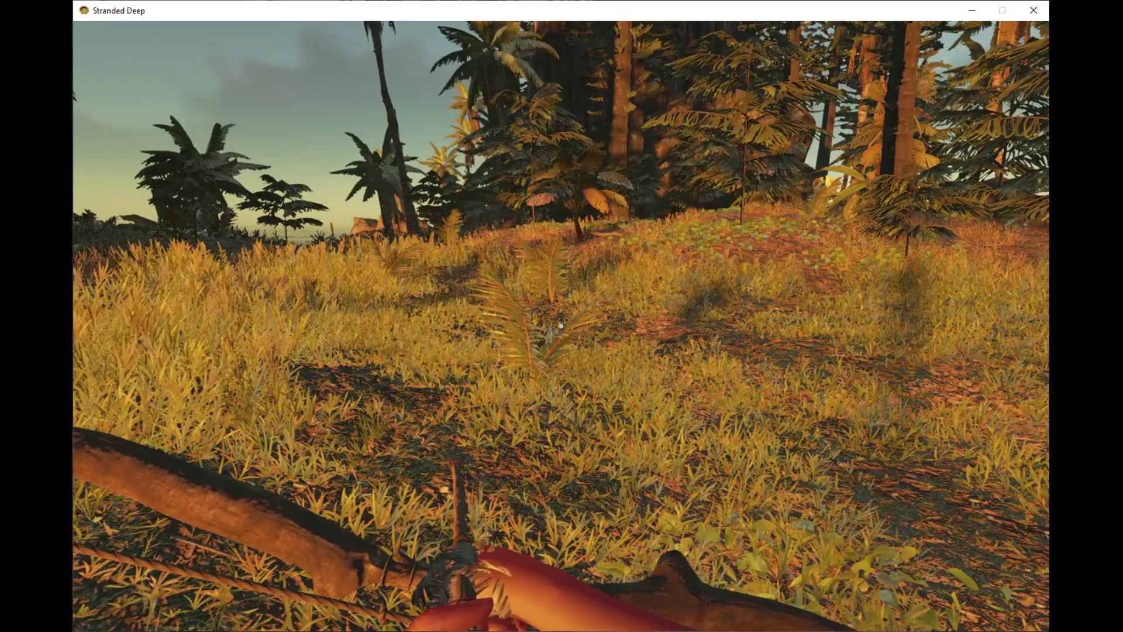
pyautogui.press('w')
pyautogui.press('w')
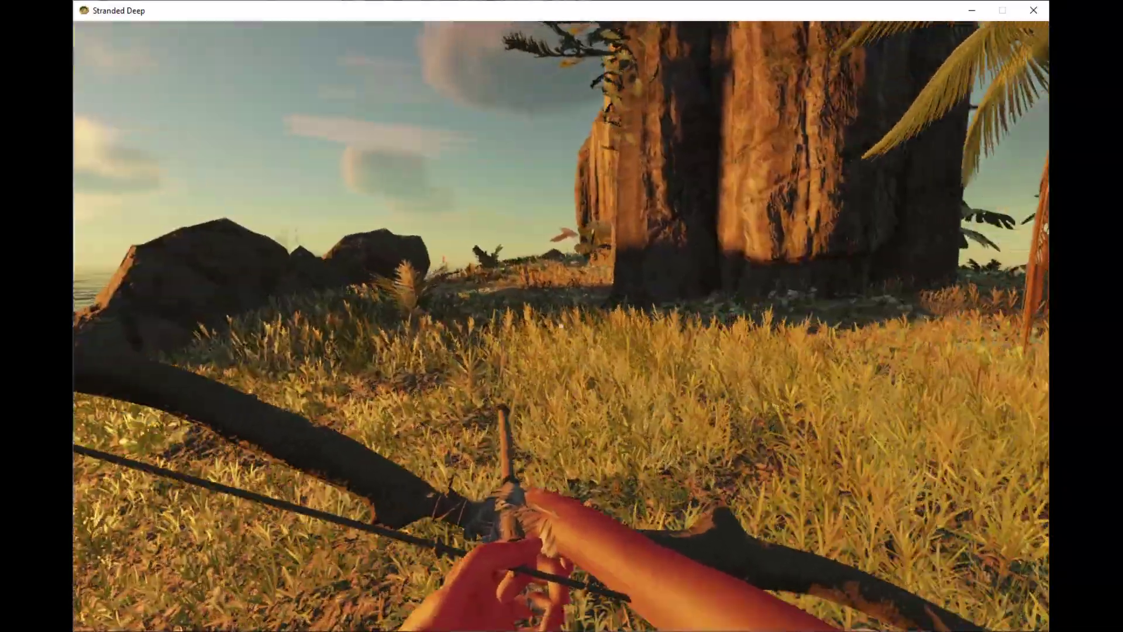
pyautogui.press('w')
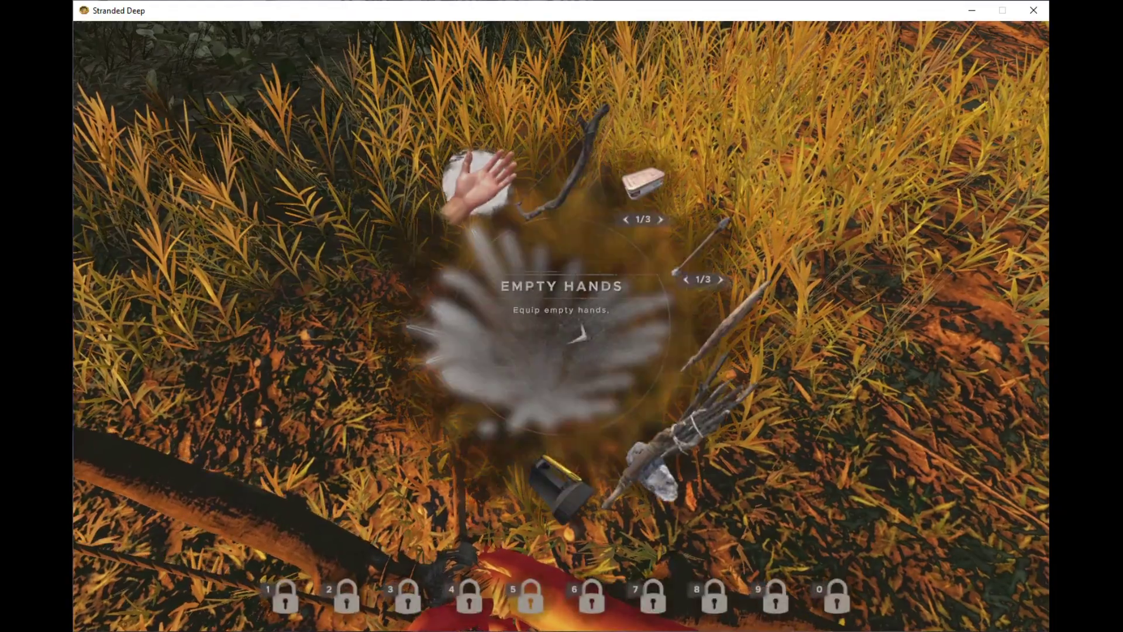
# - Switch to the crude axe, chop the plant and collect its fibrous leaves
pyautogui.press('Tab')
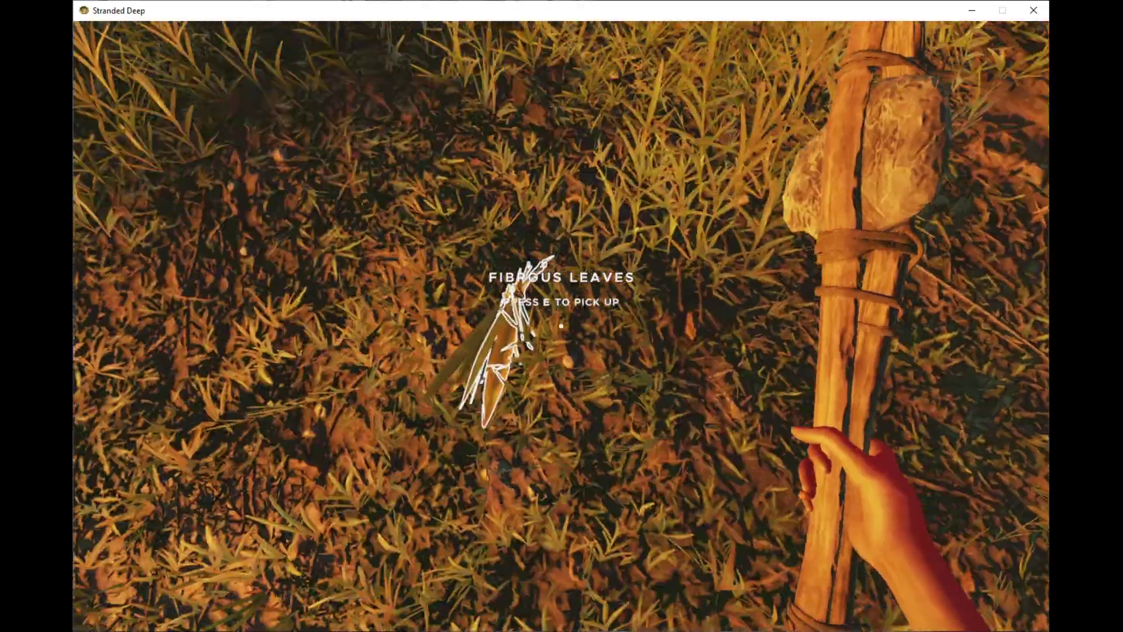
pyautogui.press('e')
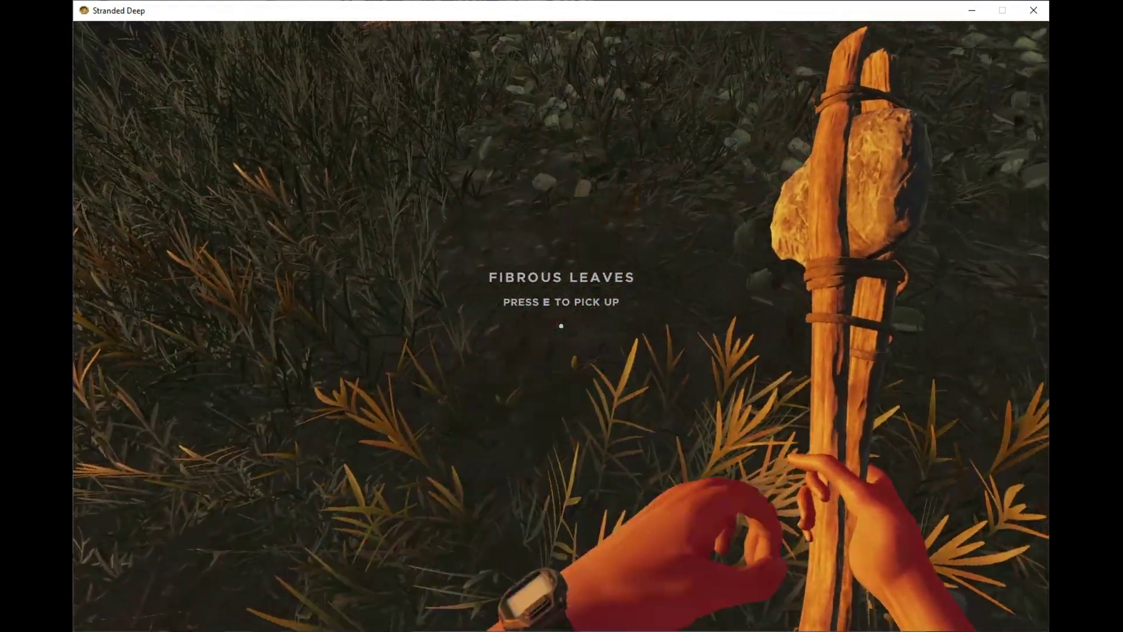
pyautogui.press('e')
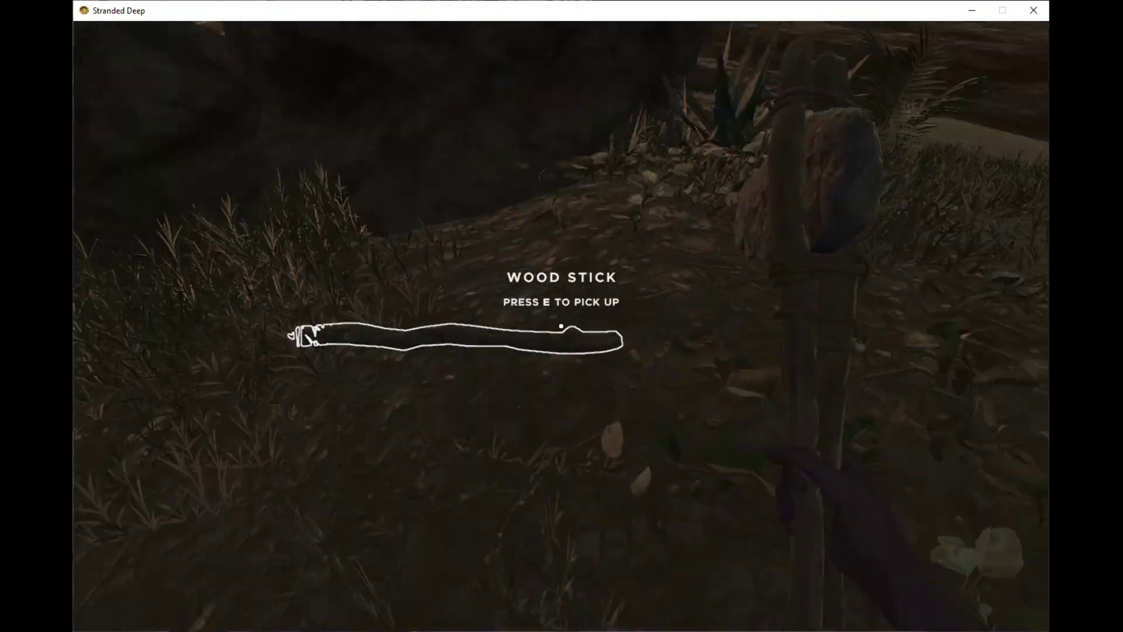
pyautogui.press('w')
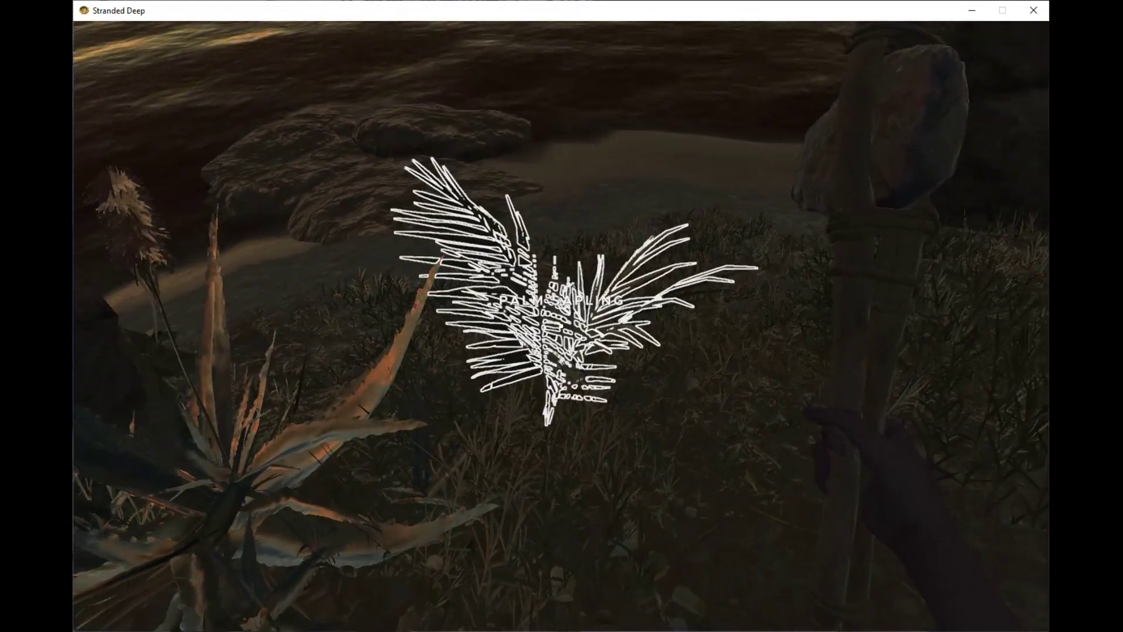
pyautogui.click(561, 327)
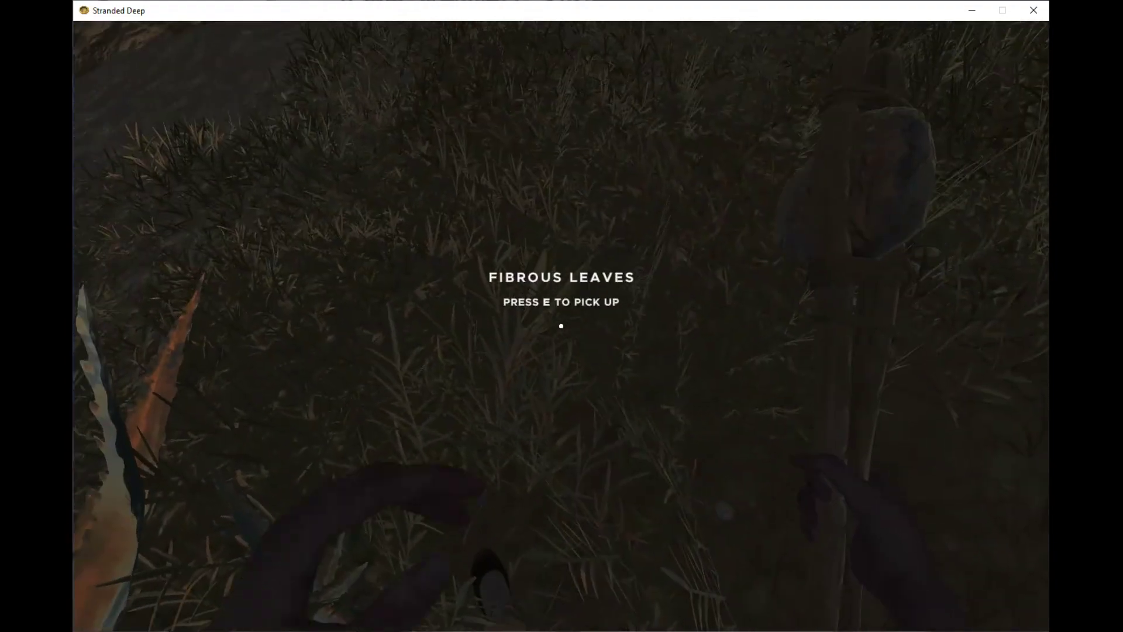
pyautogui.press('e')
pyautogui.press('Tab')
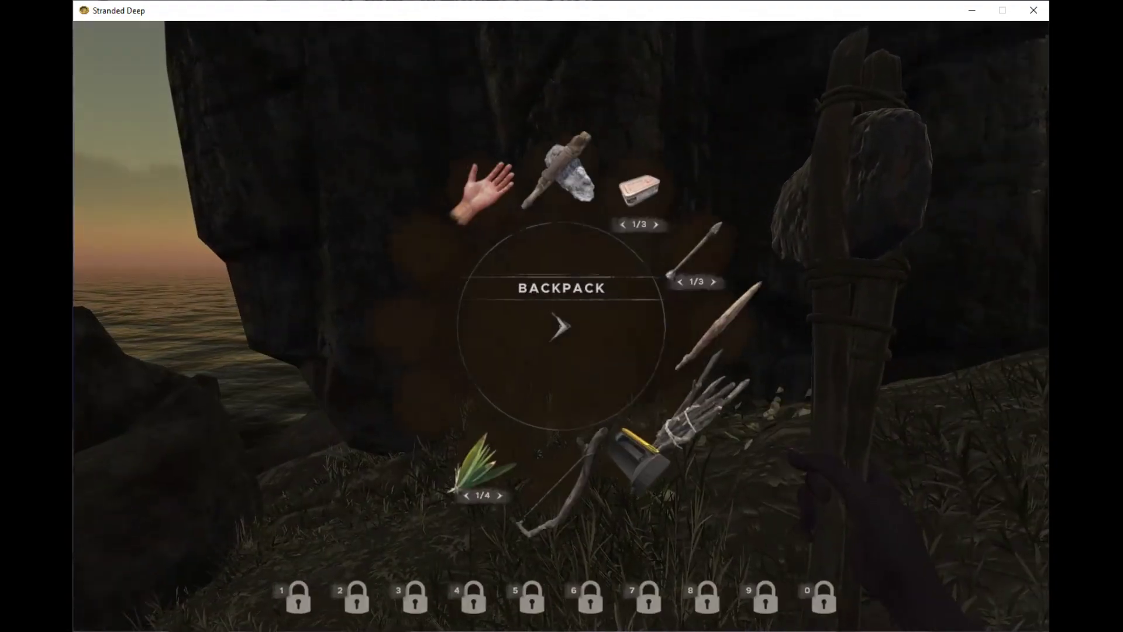
# - Equip the flashlight and head through the night jungle toward the yucca tree
pyautogui.click(562, 327)
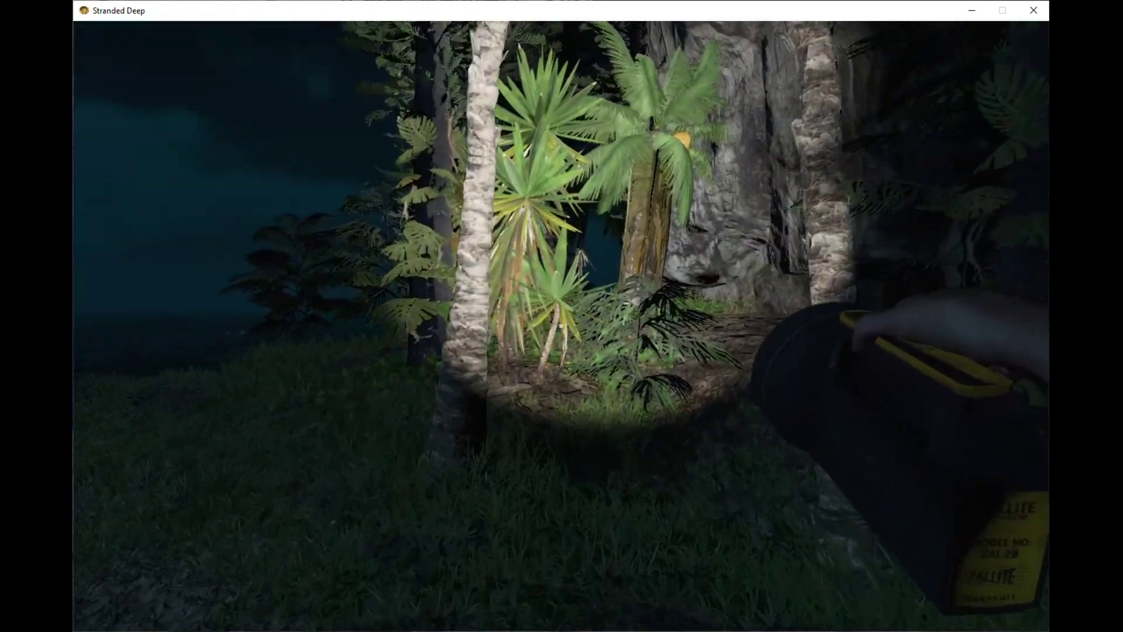
# - Ready the crude axe, chop the yucca tree, then collect fibrous leaves and a wood stick
pyautogui.press('Tab')
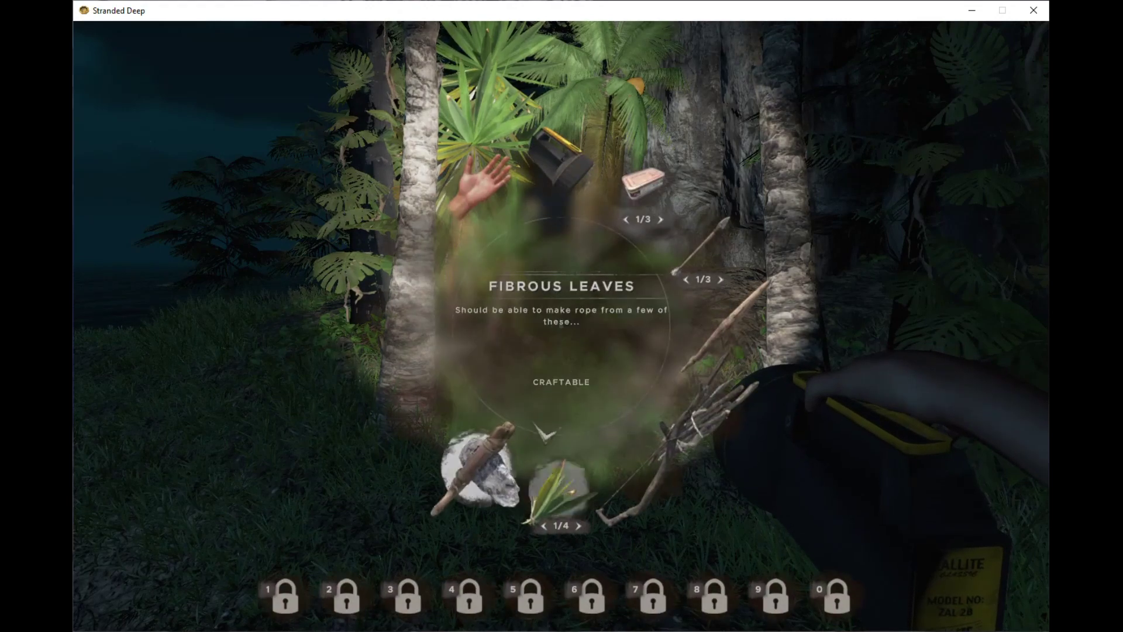
pyautogui.press('Tab')
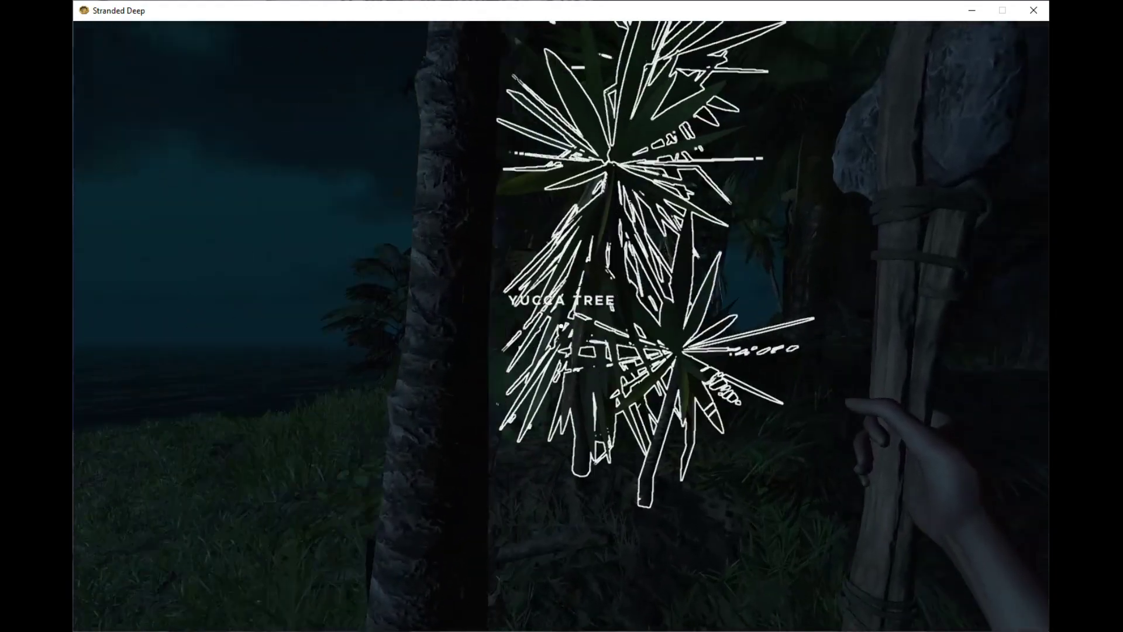
pyautogui.click(560, 327)
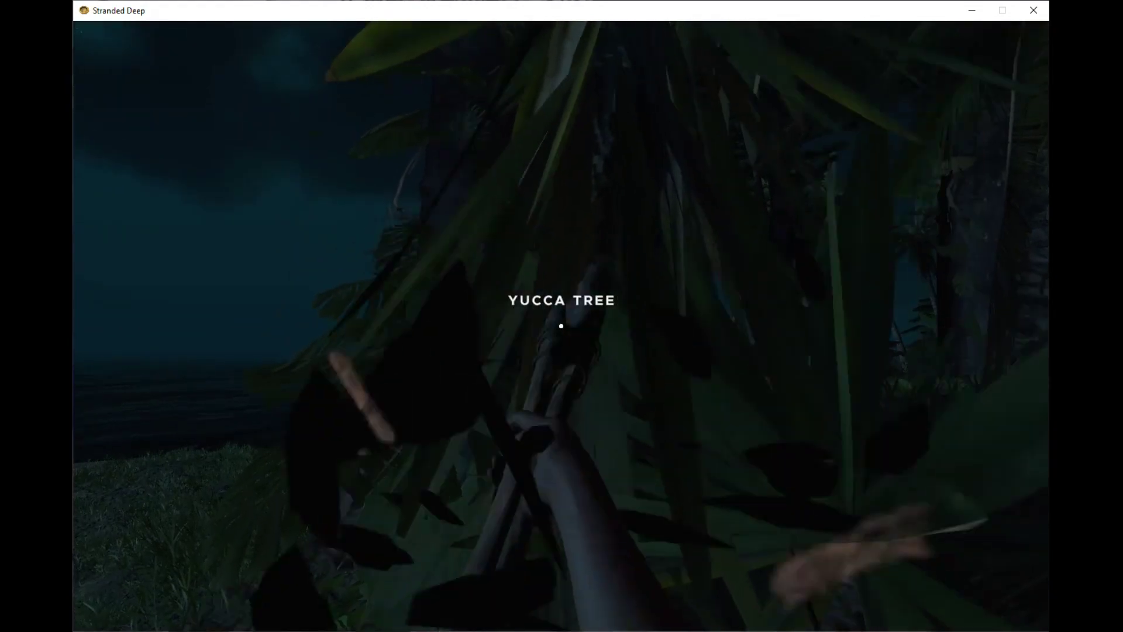
pyautogui.click(560, 327)
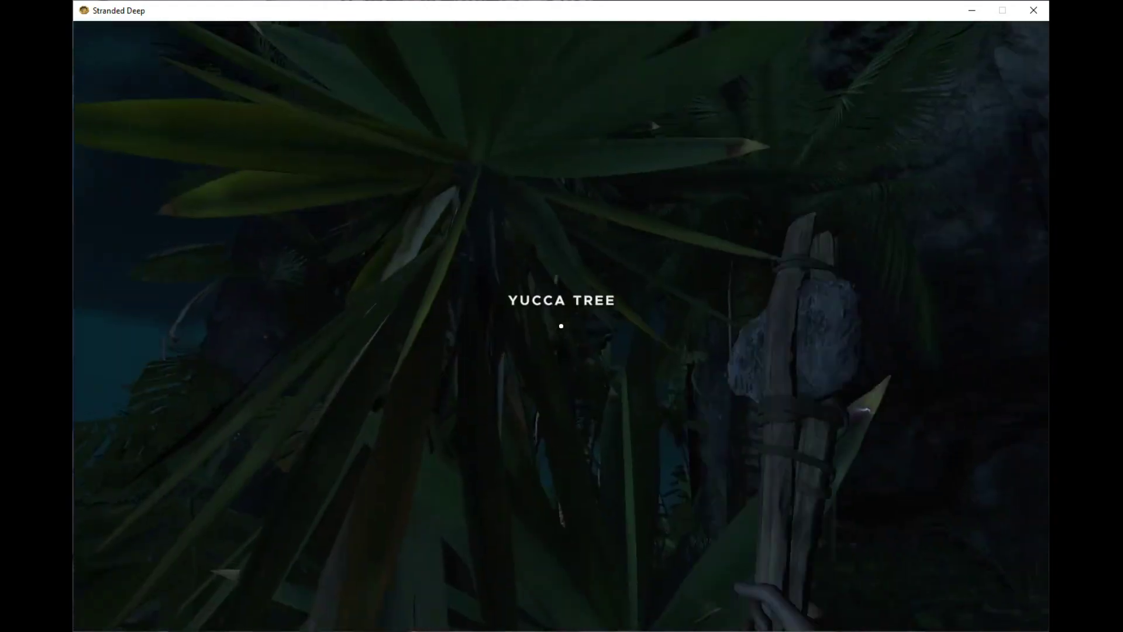
pyautogui.click(560, 327)
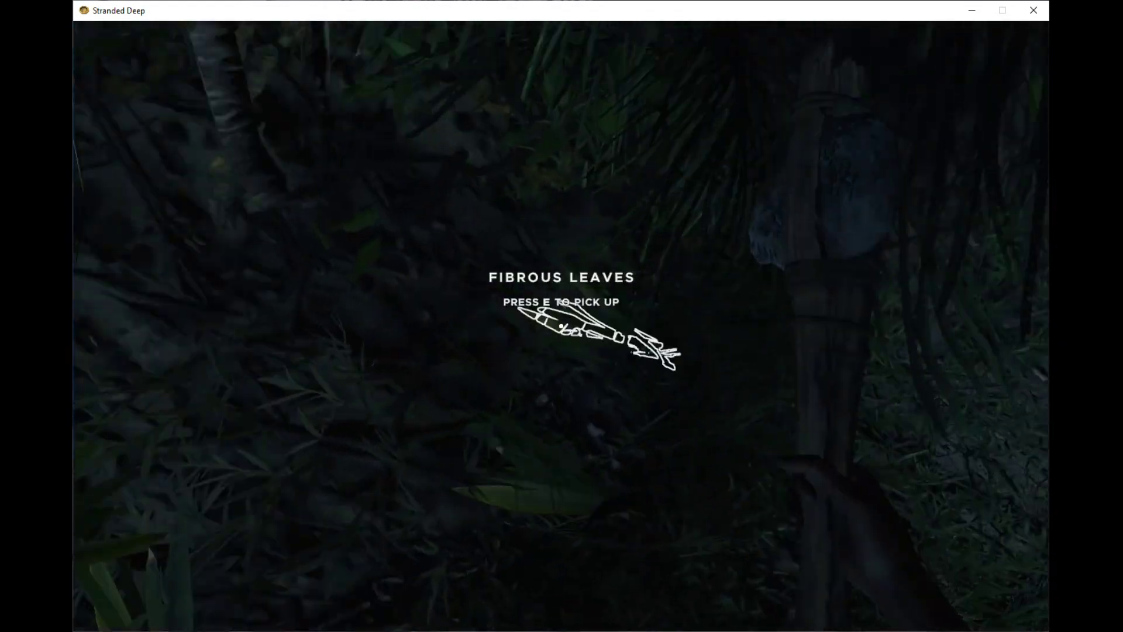
pyautogui.press('e')
pyautogui.press('e')
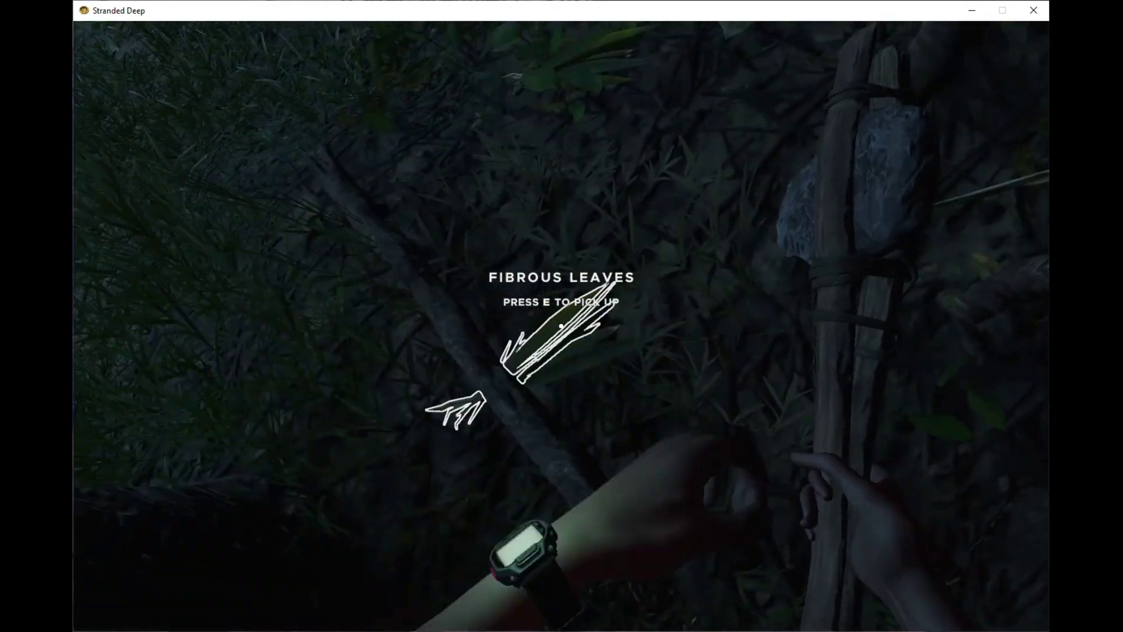
pyautogui.press('e')
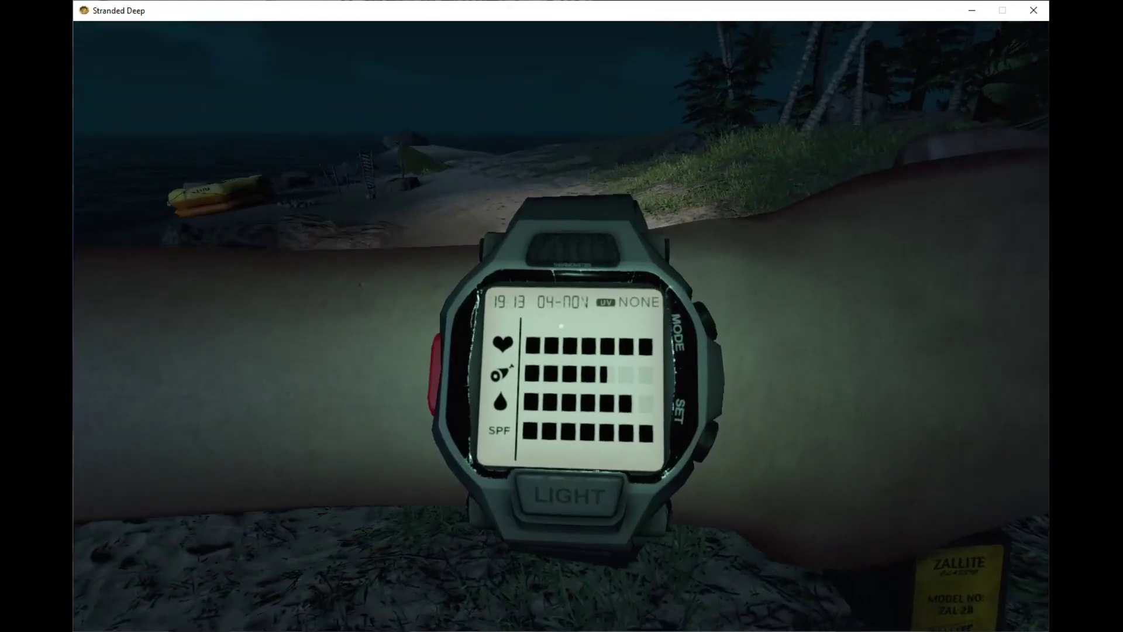
# - Put away the watch, light the flashlight and close the backpack wheel at camp
pyautogui.press('f')
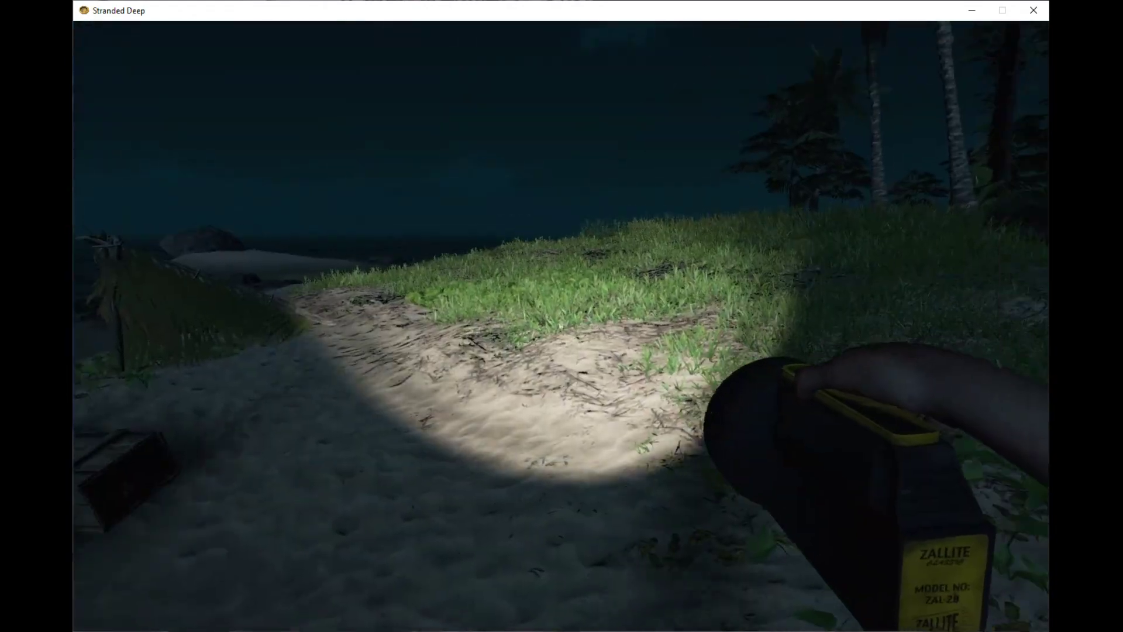
pyautogui.press('Tab')
pyautogui.press('Tab')
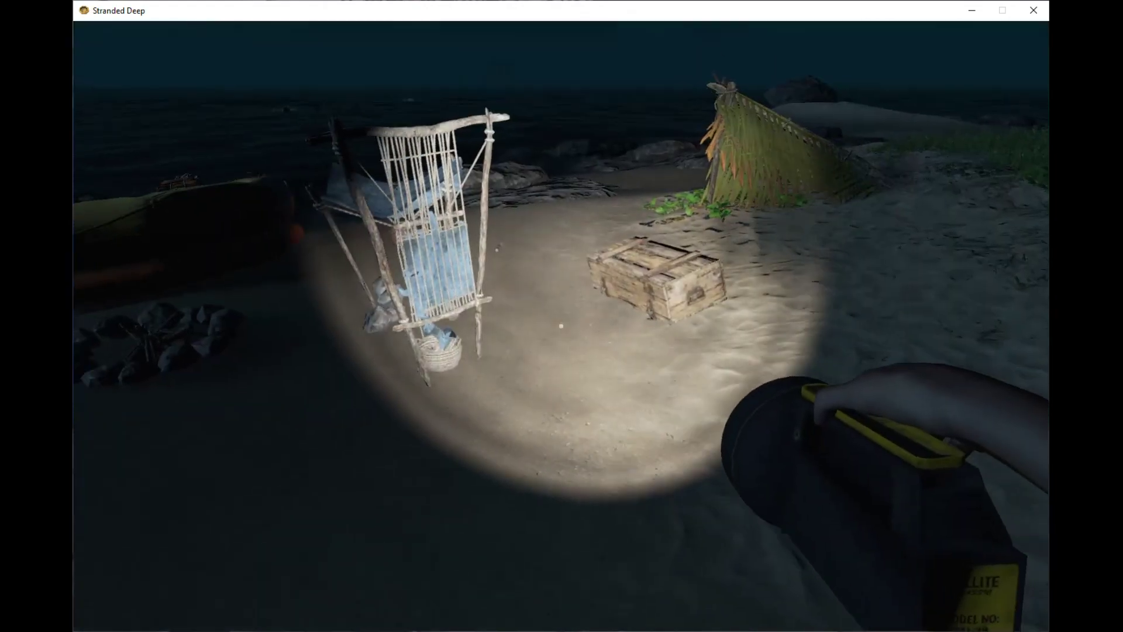
pyautogui.press('c')
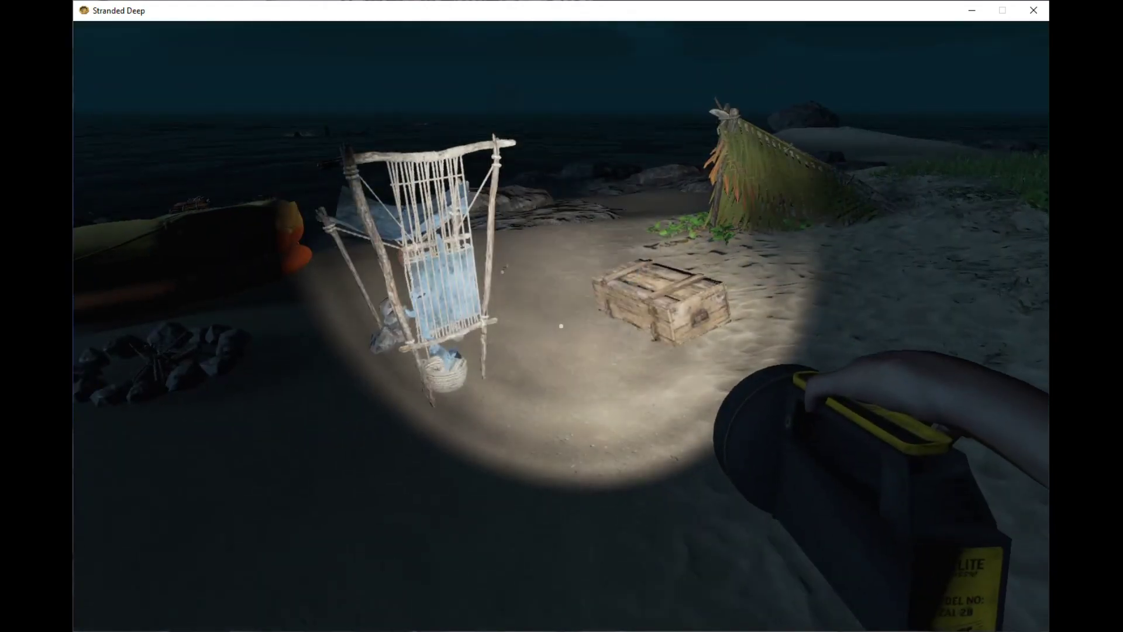
pyautogui.press('c')
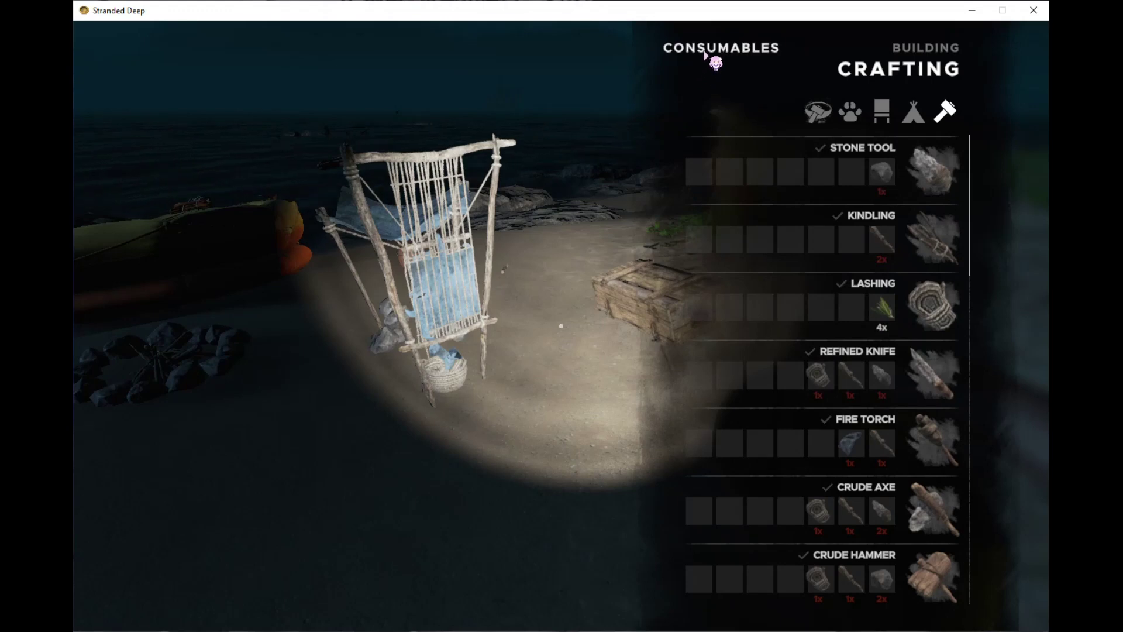
# - Browse Consumables, Story and Farming to reach the Vehicles raft base recipes, then close
pyautogui.click(716, 48)
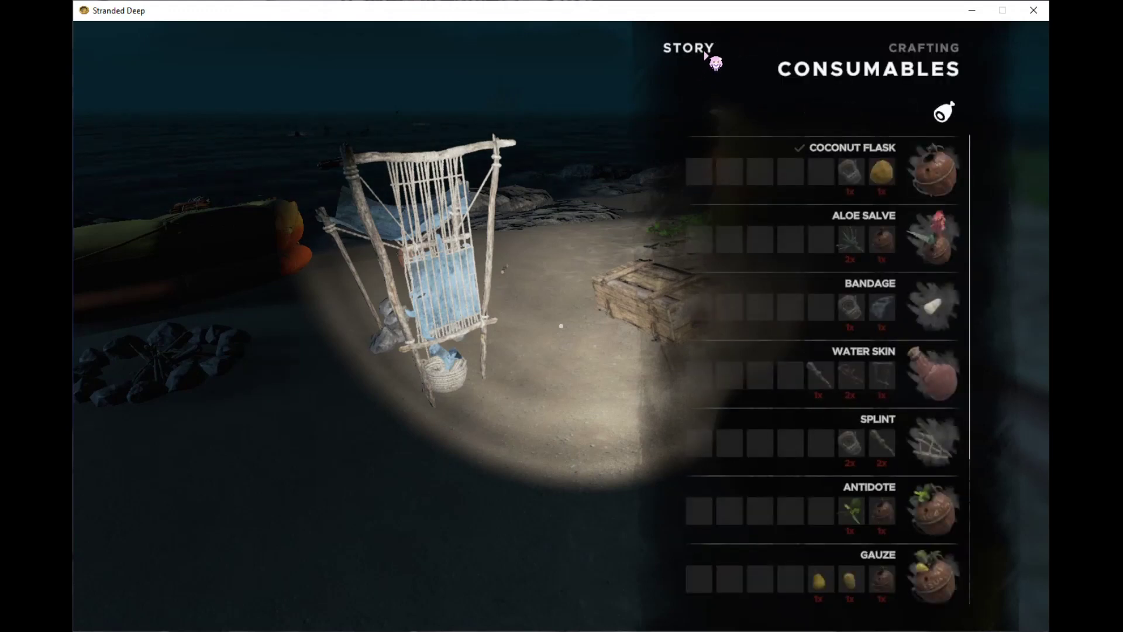
pyautogui.click(689, 47)
pyautogui.click(707, 53)
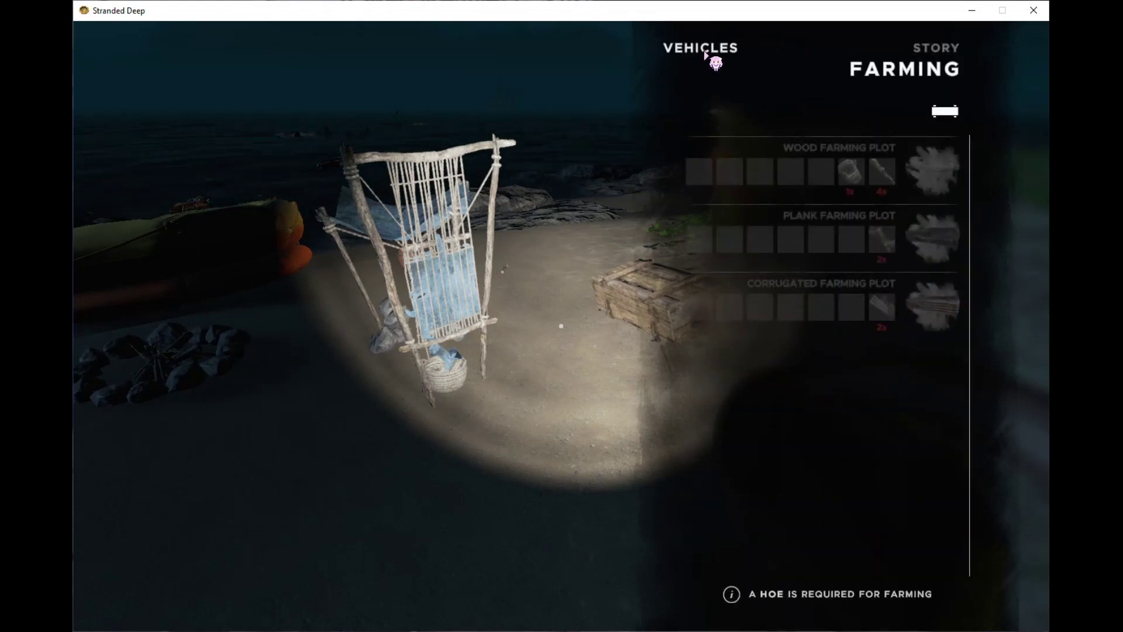
pyautogui.click(706, 54)
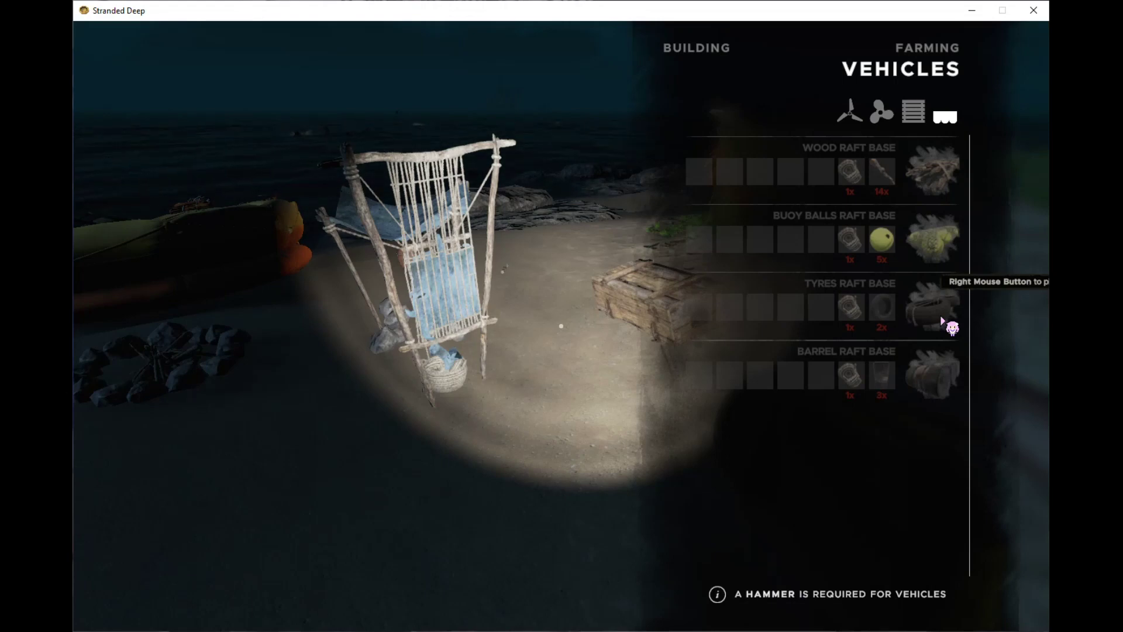
pyautogui.rightClick(940, 392)
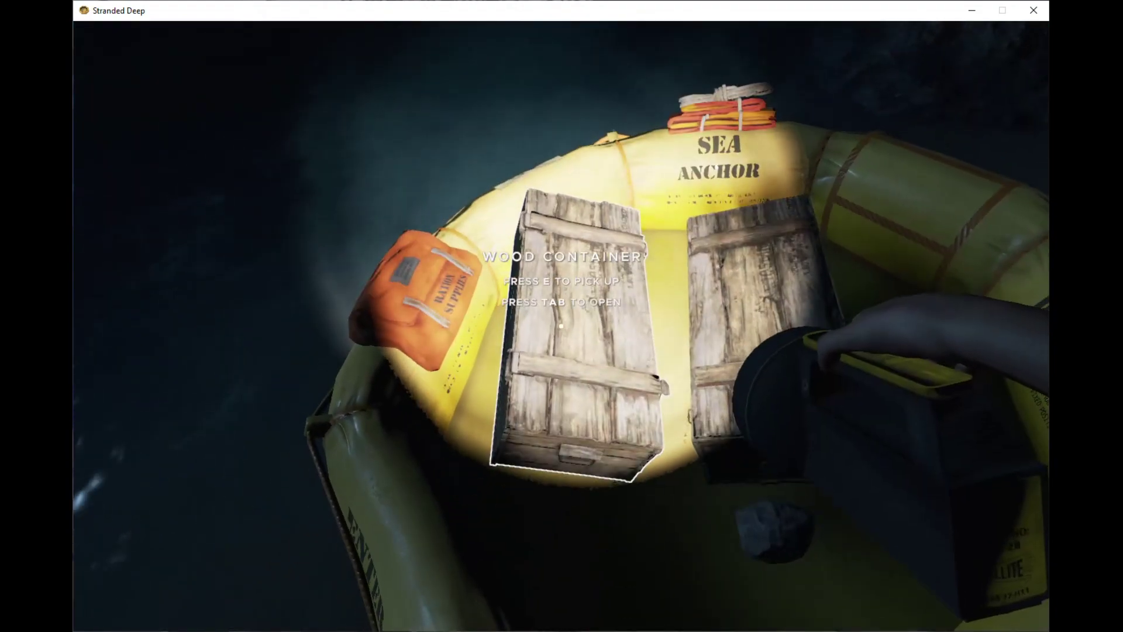
# - Check the lifeboat crates and the wood container on the beach
pyautogui.press('Tab')
pyautogui.press('Tab')
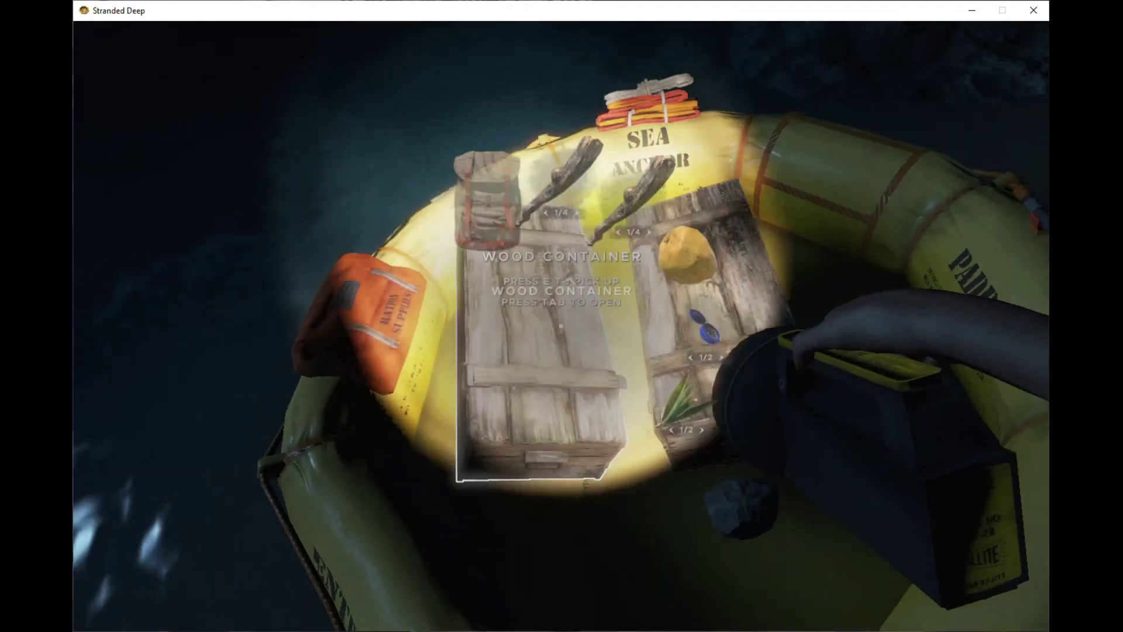
pyautogui.press('Tab')
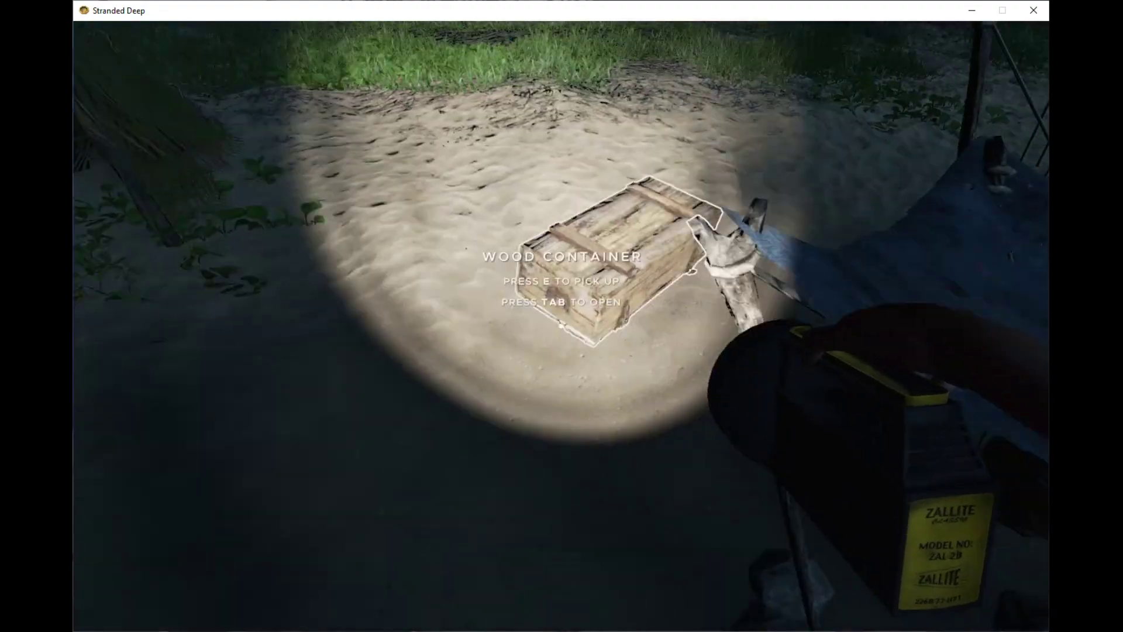
pyautogui.press('Tab')
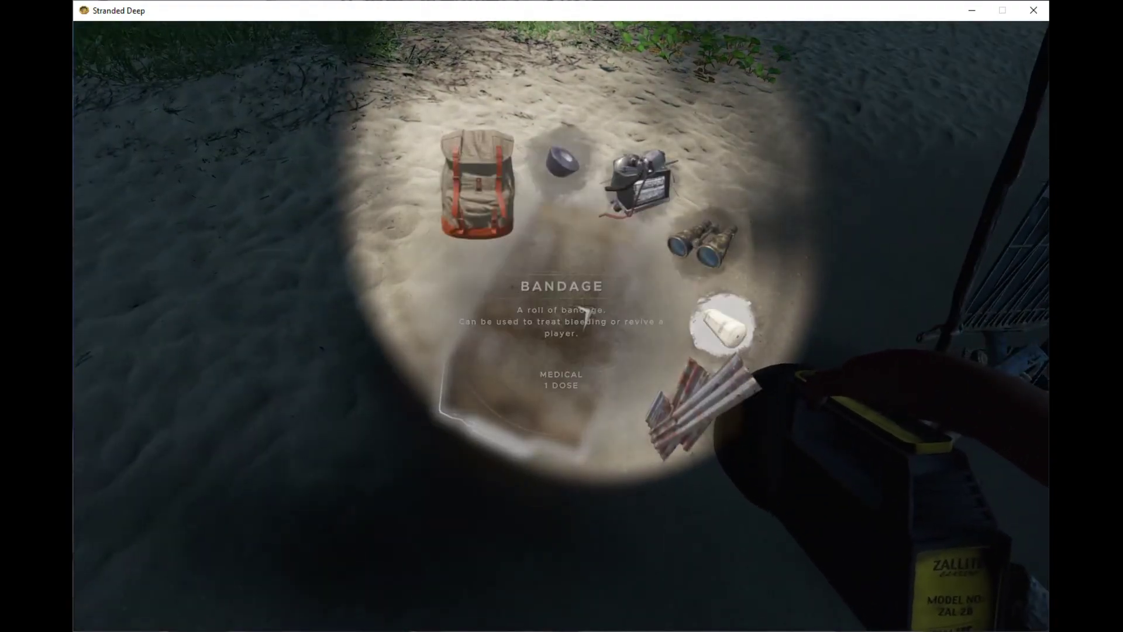
# - Carry the beach wood container into the lifeboat and check the raft storage
pyautogui.press('Tab')
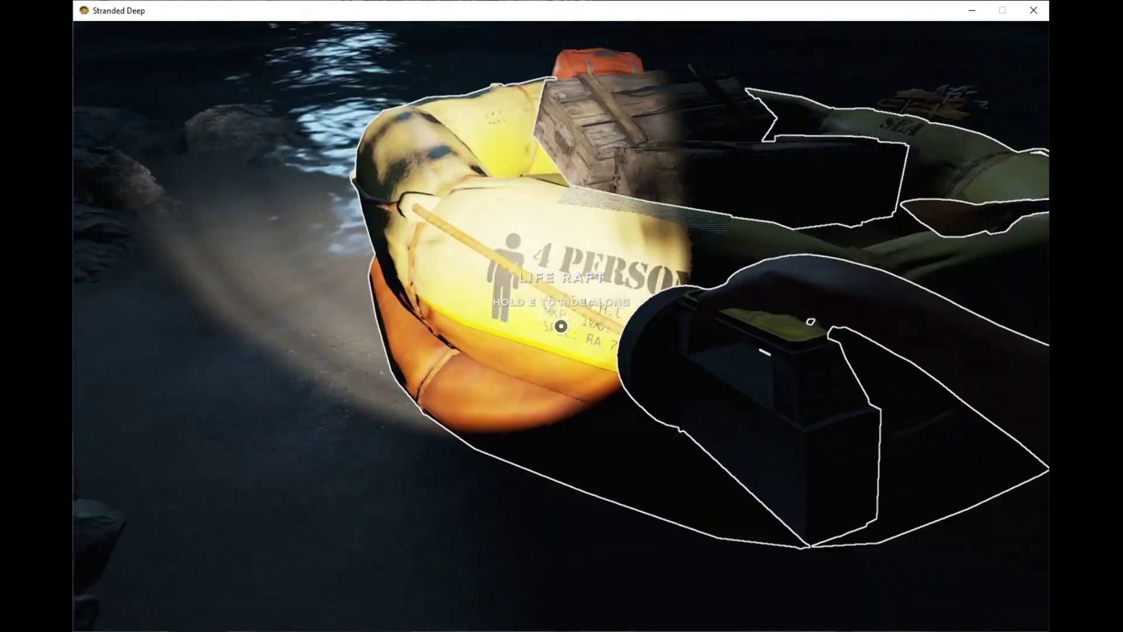
pyautogui.click(562, 326)
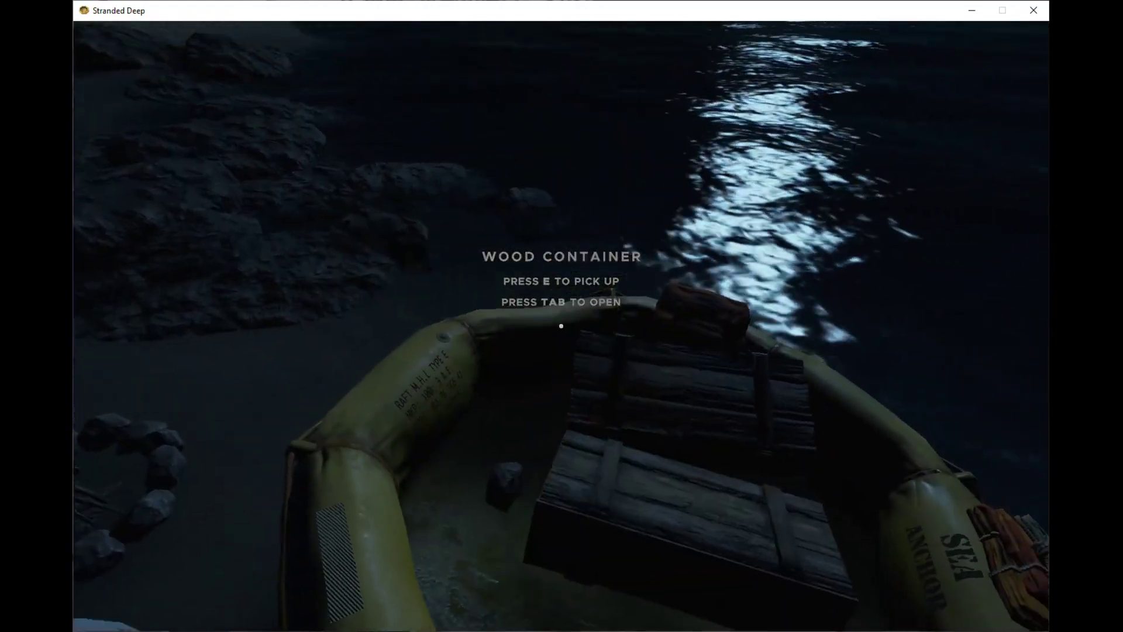
pyautogui.press('Tab')
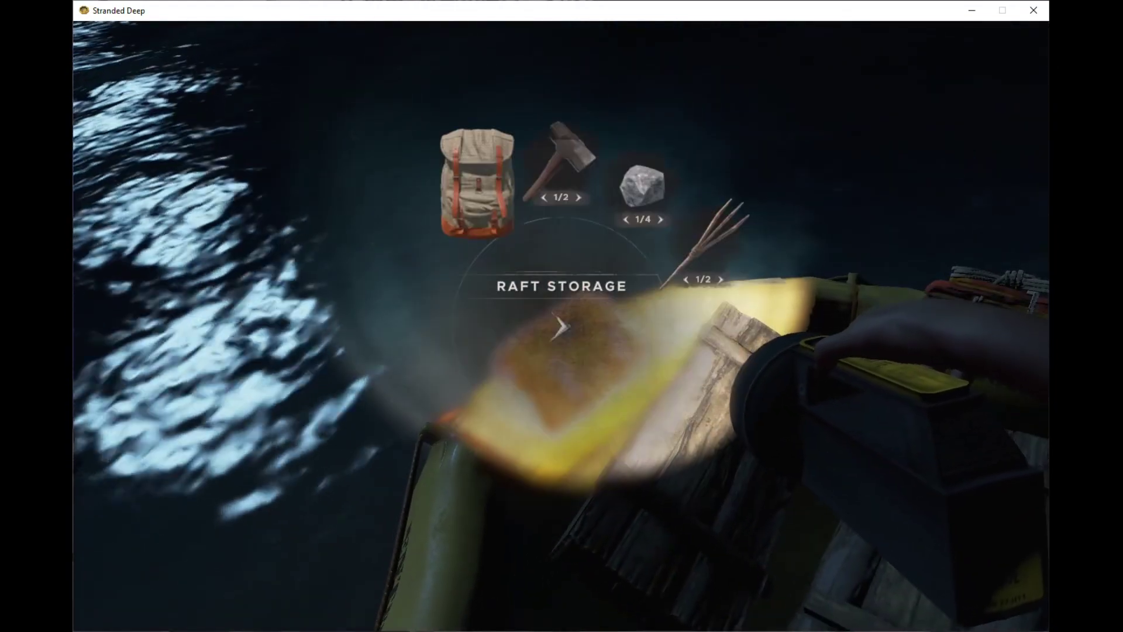
pyautogui.press('Tab')
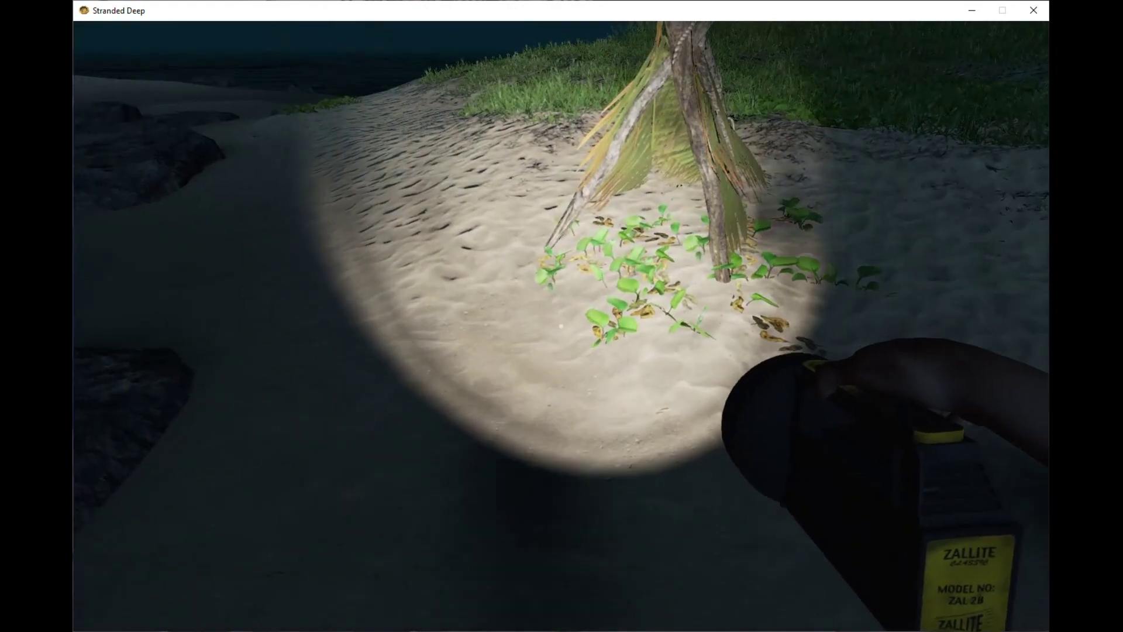
# - Browse the Consumables, Story and Vehicles recipes, then pick up the refined hammer
pyautogui.press('c')
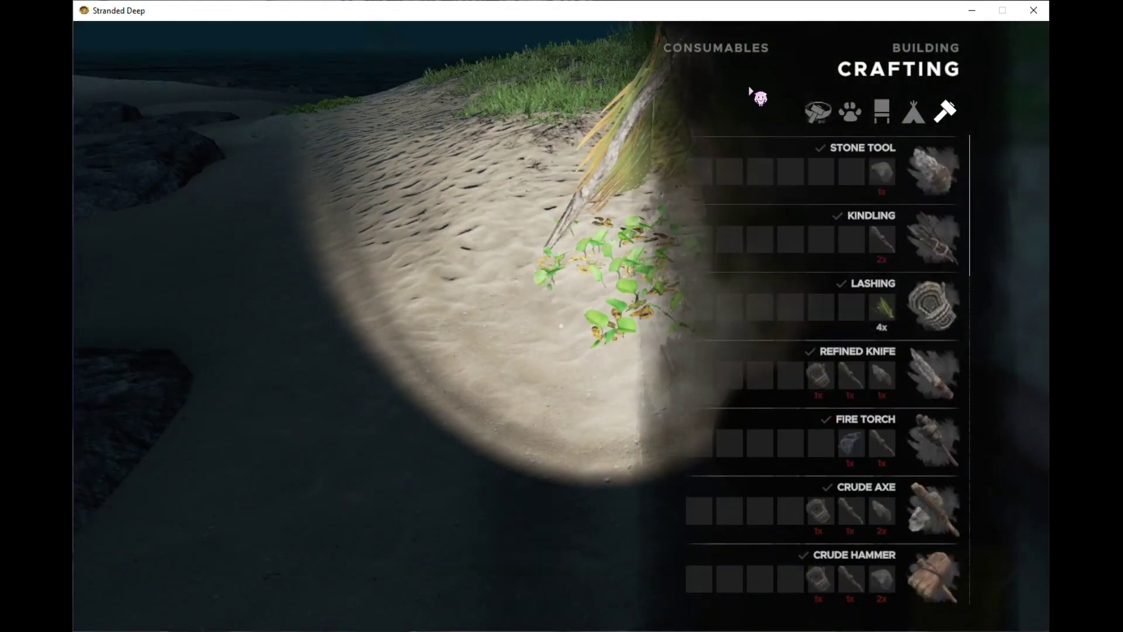
pyautogui.click(751, 51)
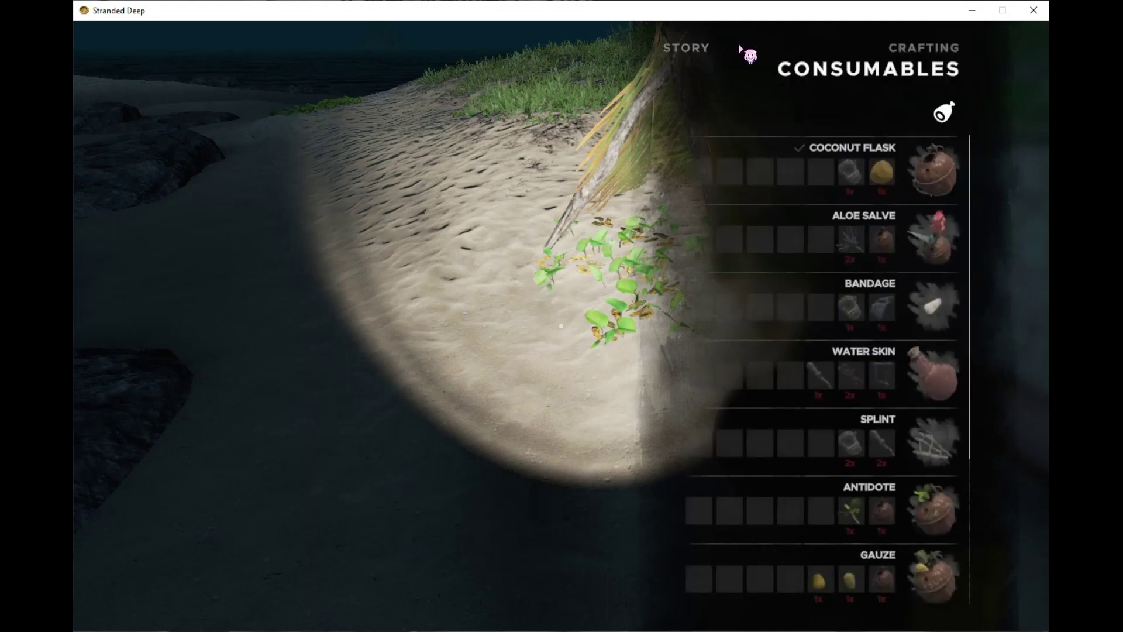
pyautogui.click(689, 49)
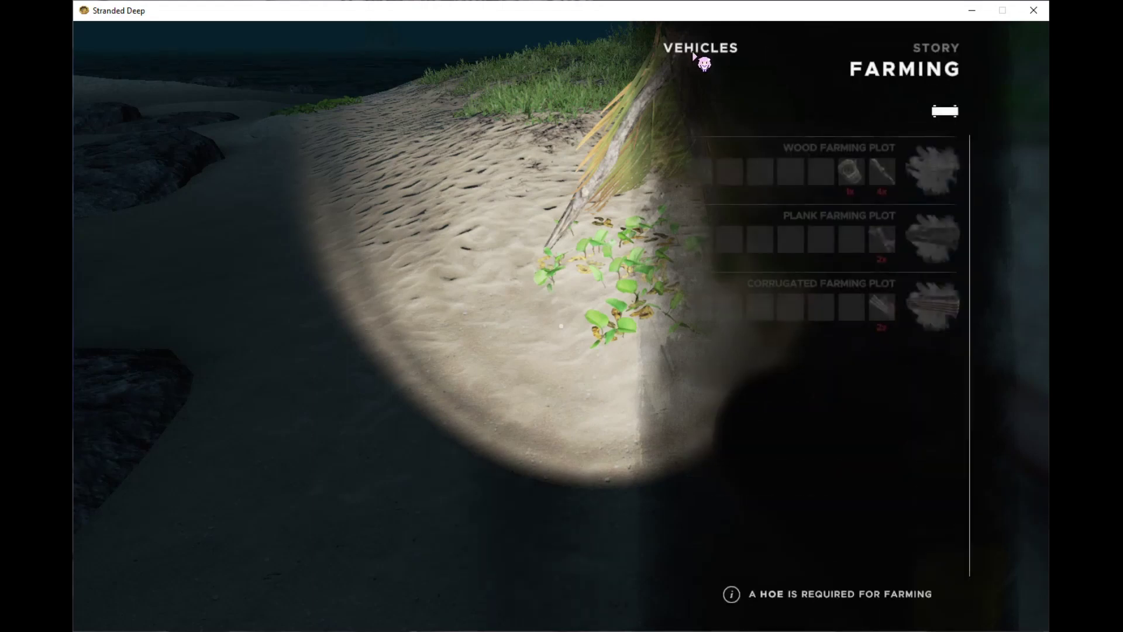
pyautogui.click(700, 48)
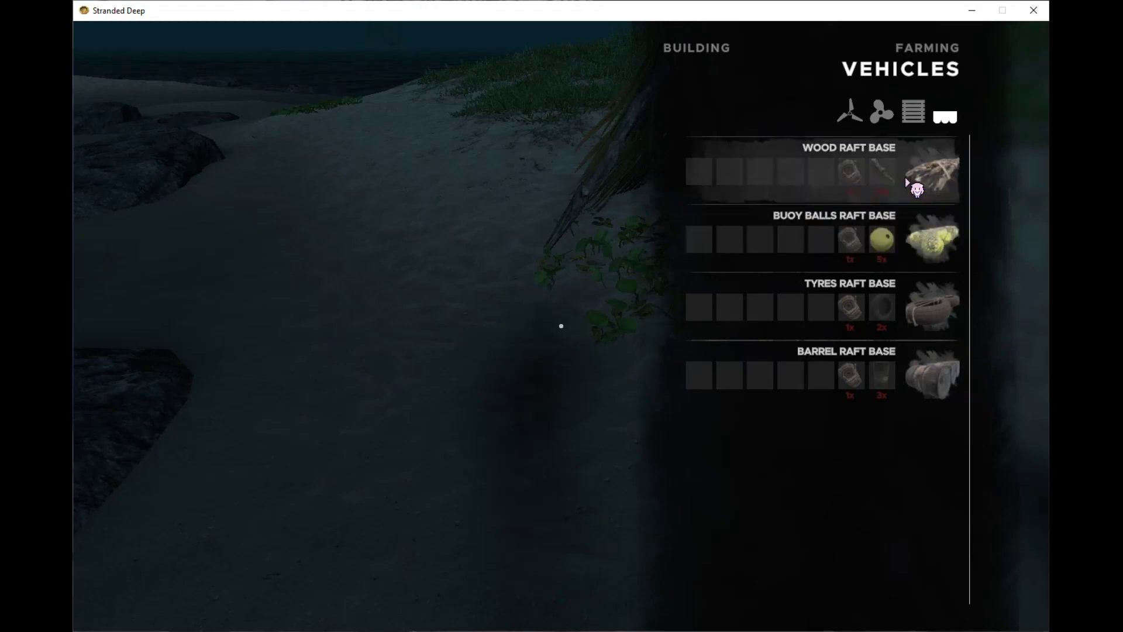
pyautogui.press('Escape')
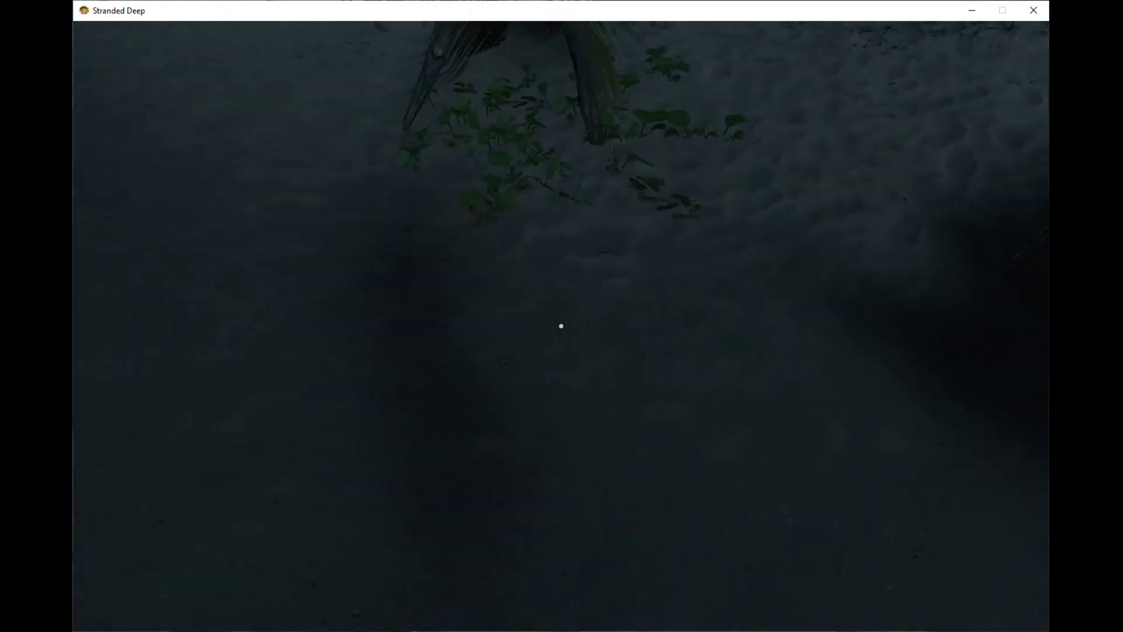
pyautogui.press('q')
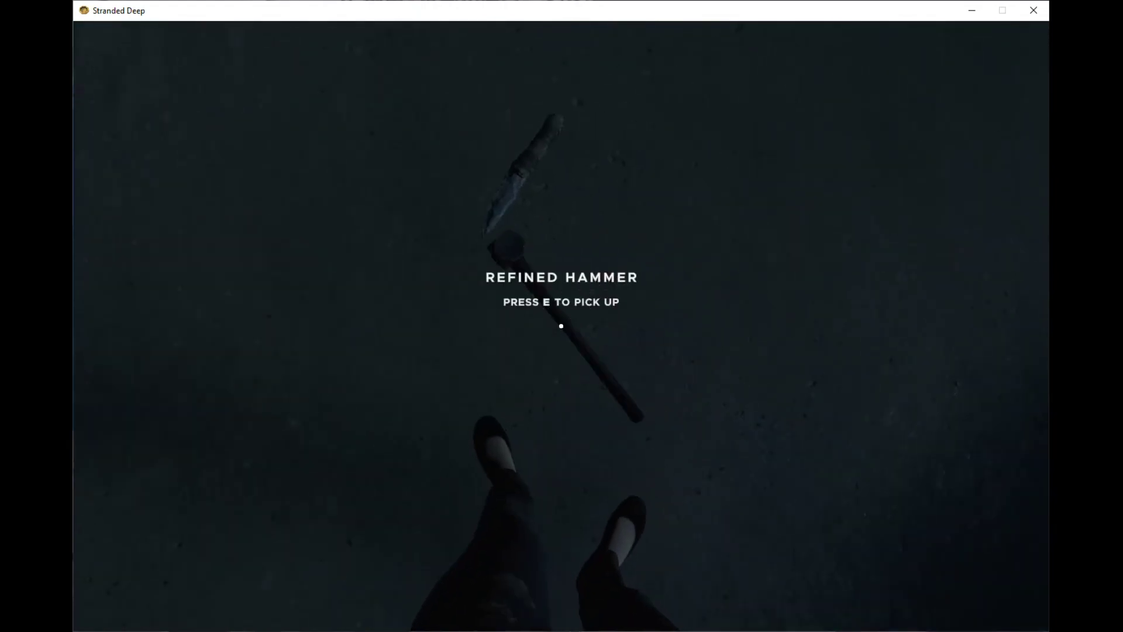
pyautogui.press('e')
pyautogui.press('e')
# - Craft two lashings from fibrous leaves in the Crafting tab
pyautogui.press('c')
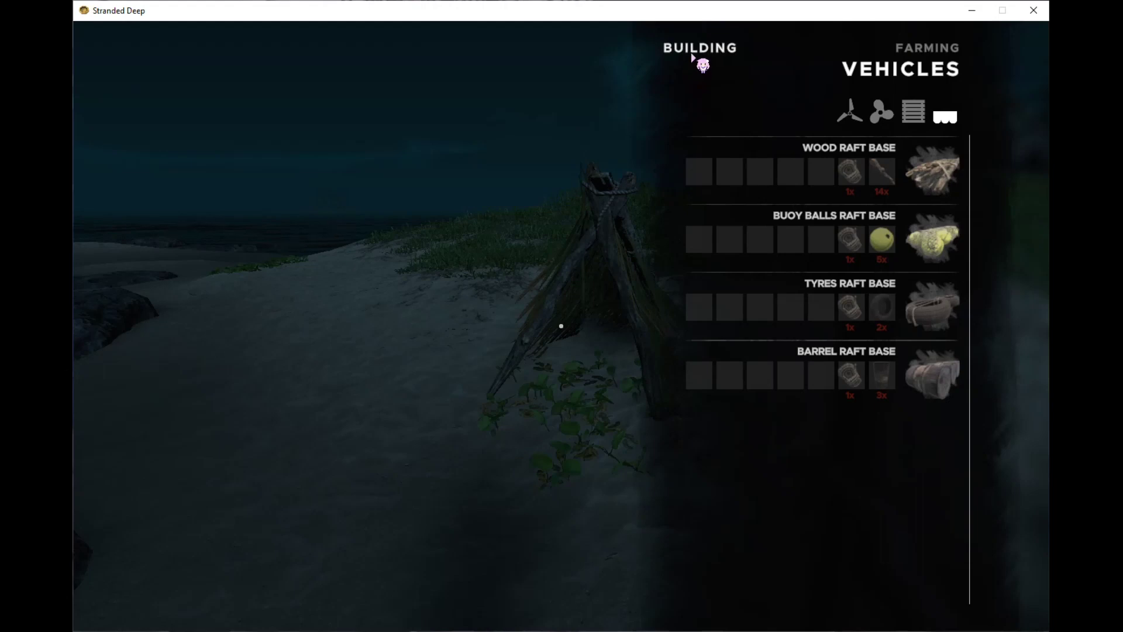
pyautogui.click(700, 52)
pyautogui.click(703, 59)
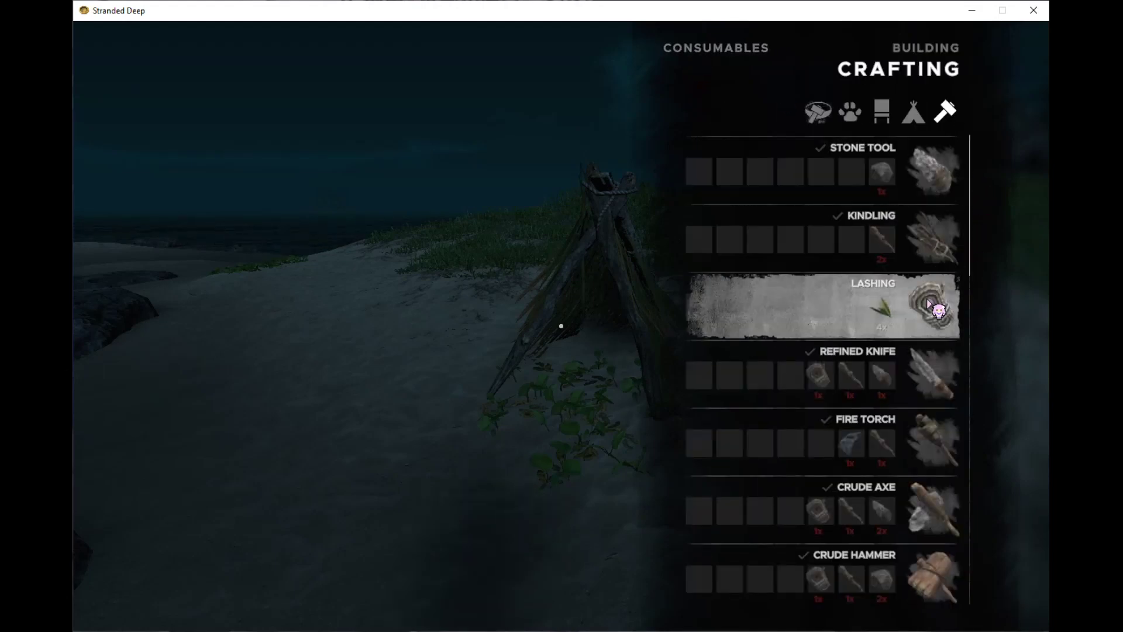
pyautogui.click(931, 305)
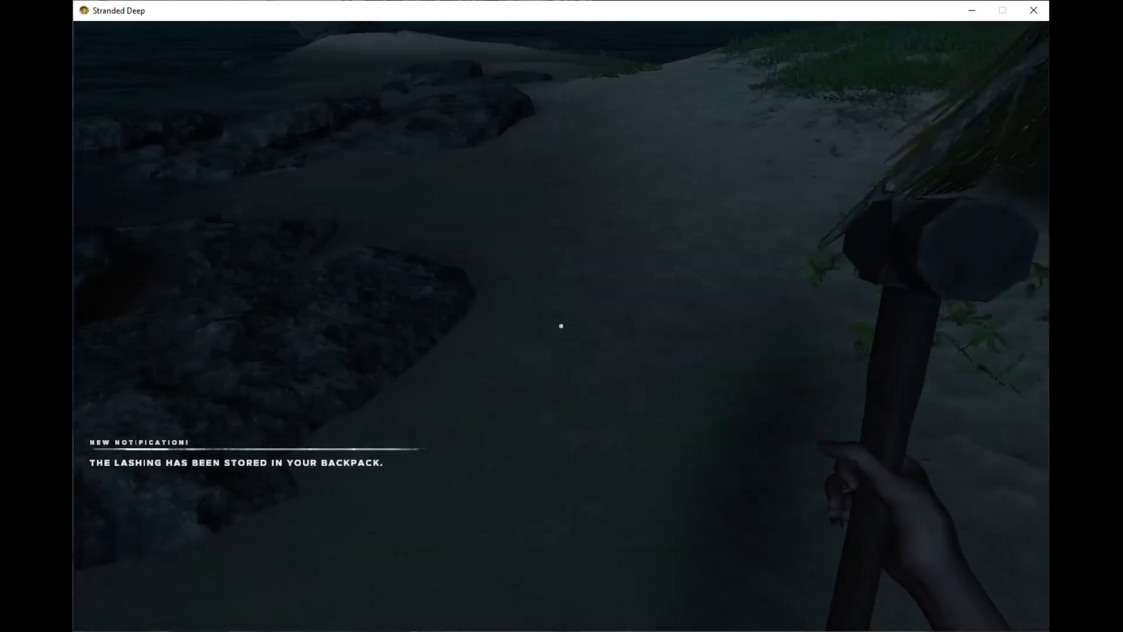
pyautogui.press('c')
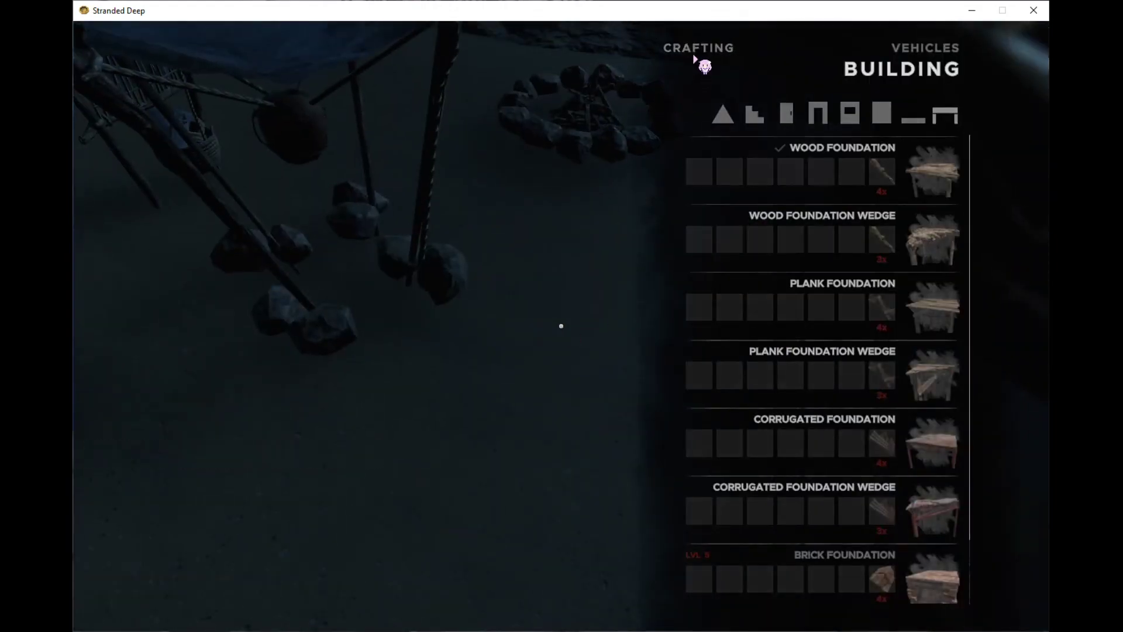
pyautogui.click(698, 50)
pyautogui.click(921, 303)
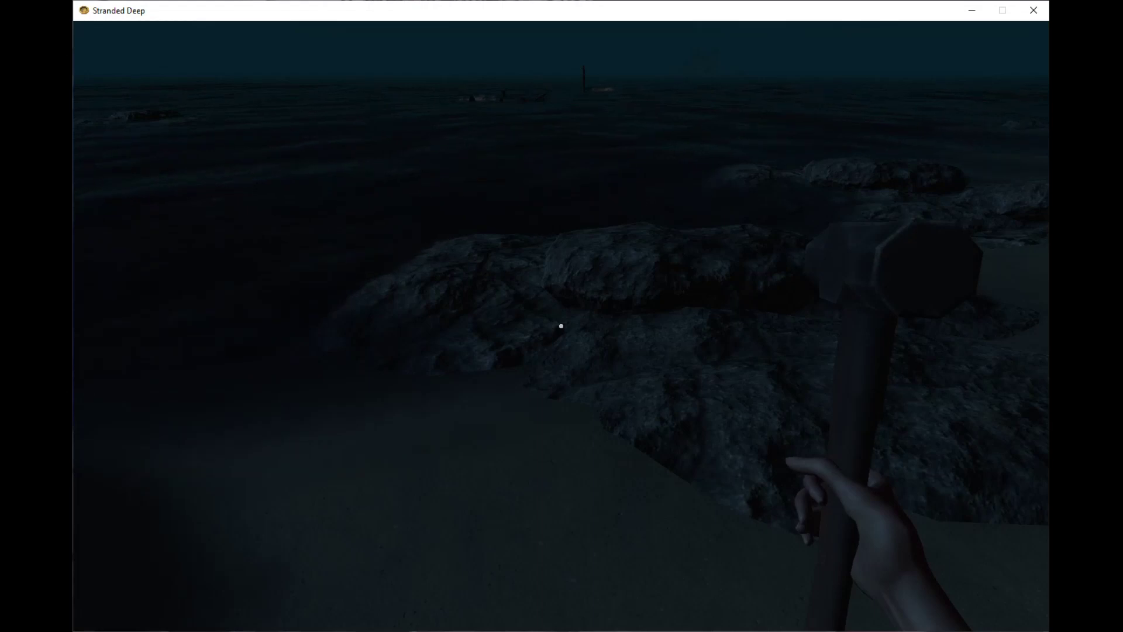
# - Check the backpack and the contents of the lifeboat's crates
pyautogui.press('Tab')
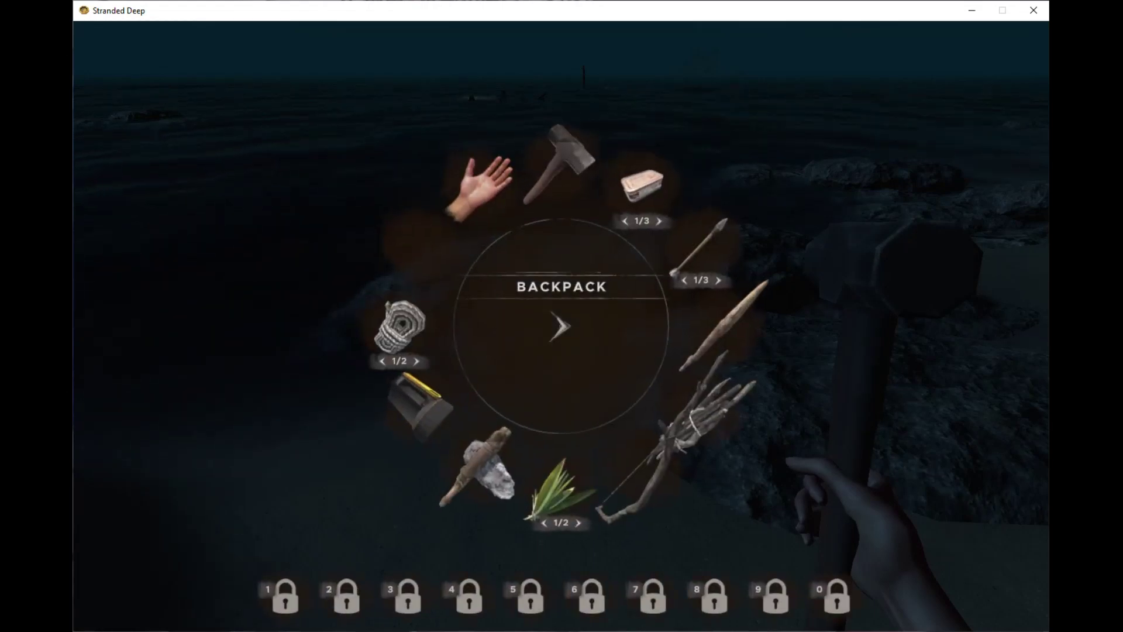
pyautogui.press('Tab')
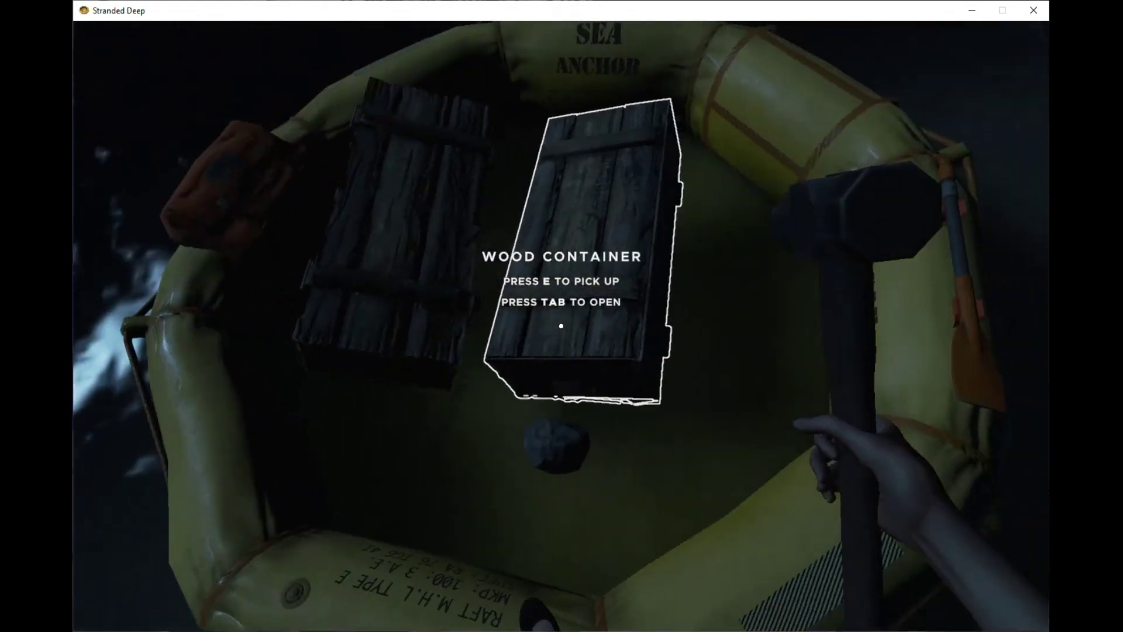
pyautogui.press('Tab')
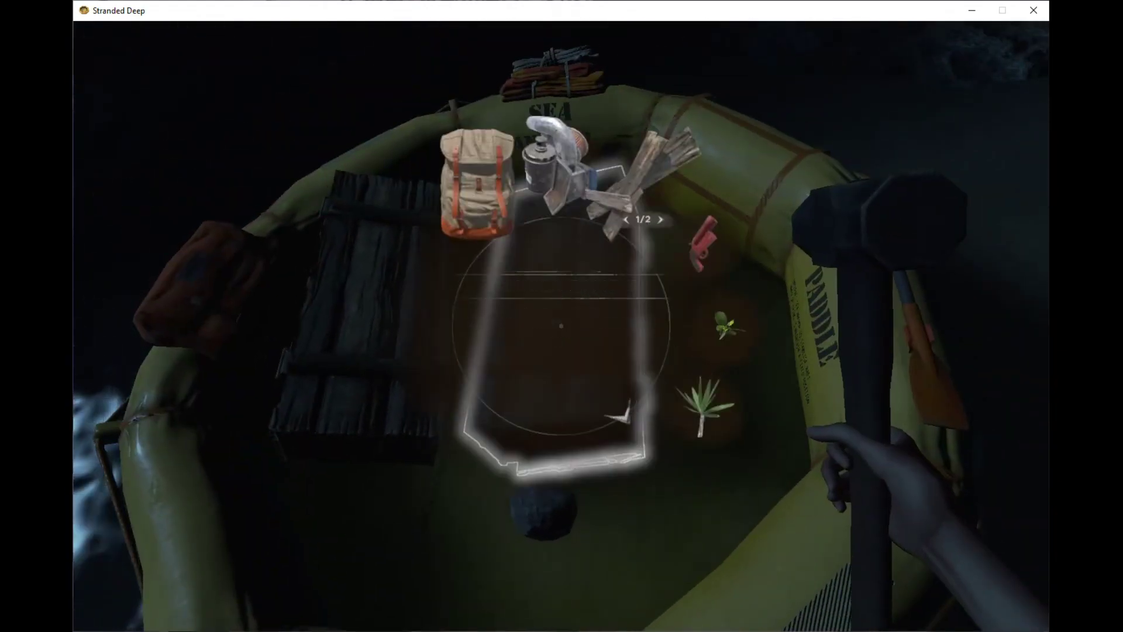
pyautogui.press('Tab')
pyautogui.press('Tab')
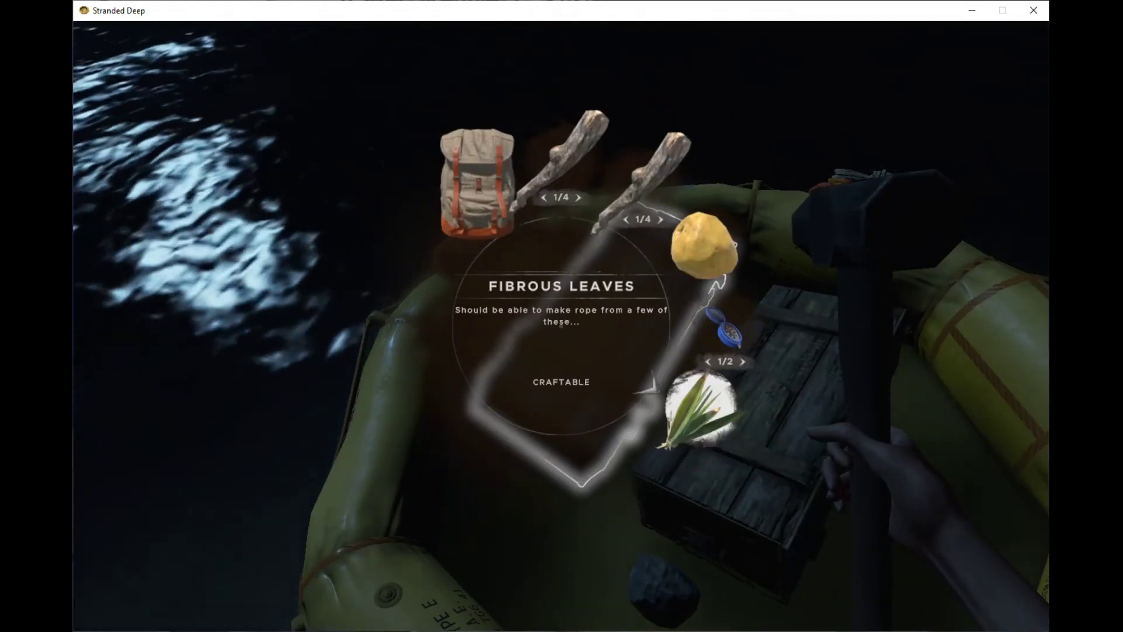
pyautogui.press('Tab')
pyautogui.press('Tab')
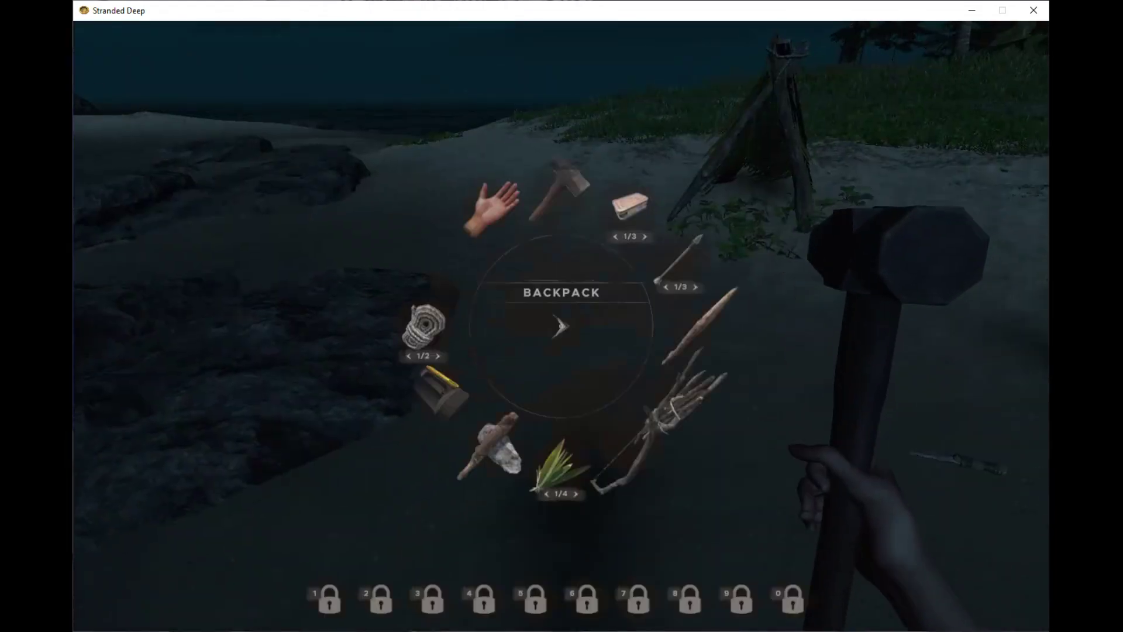
pyautogui.press('Tab')
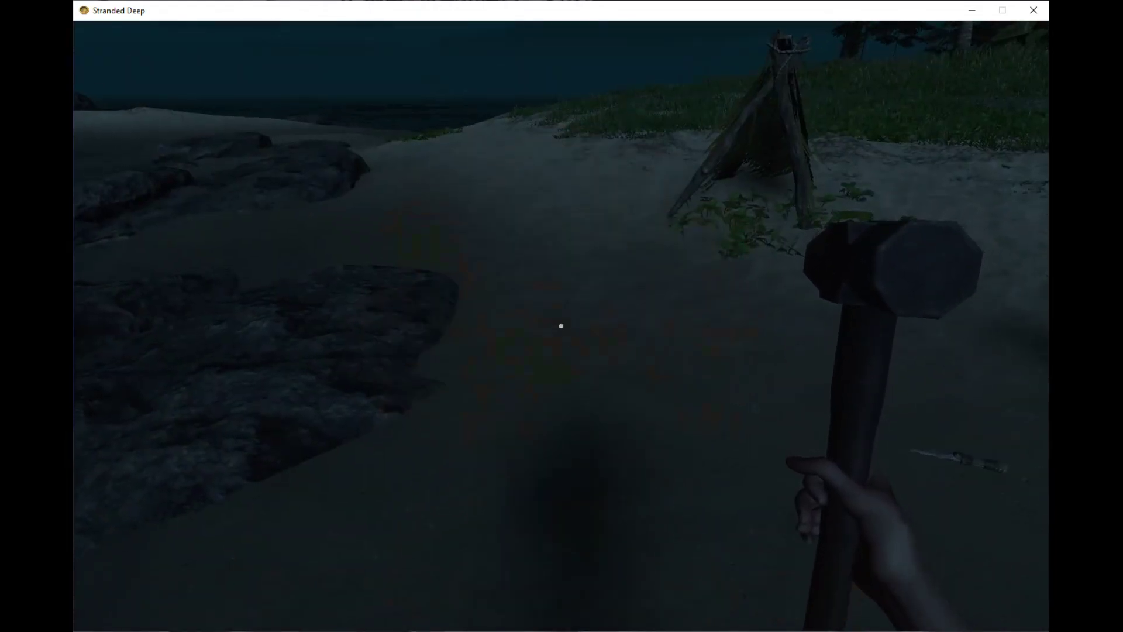
# - Craft two lashings, then look through the wood container and backpack storage
pyautogui.press('c')
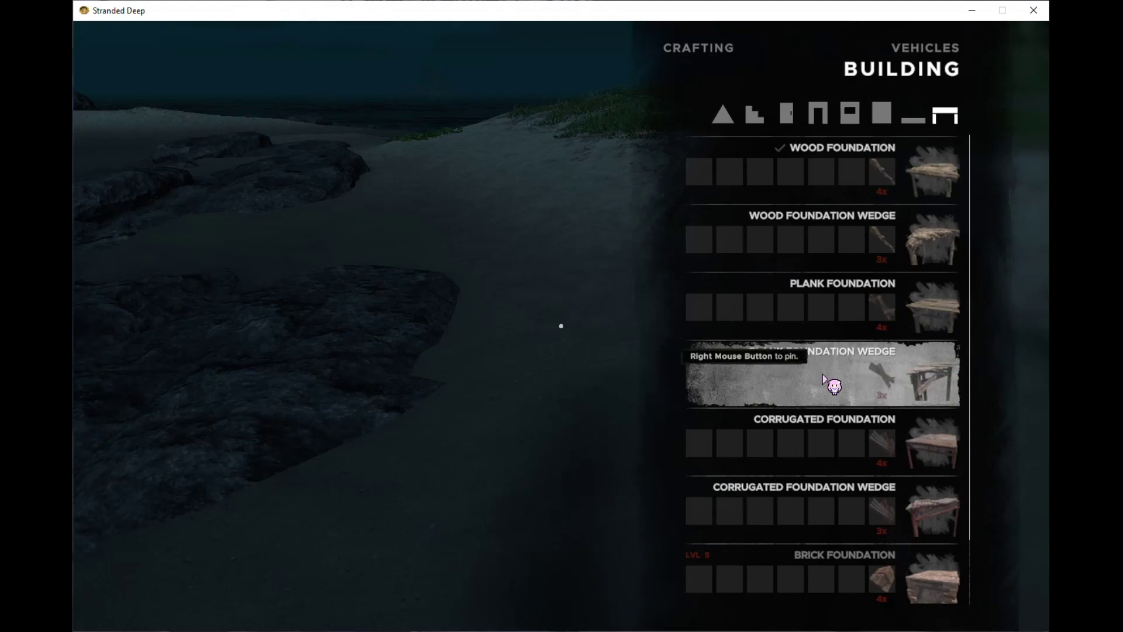
pyautogui.click(699, 54)
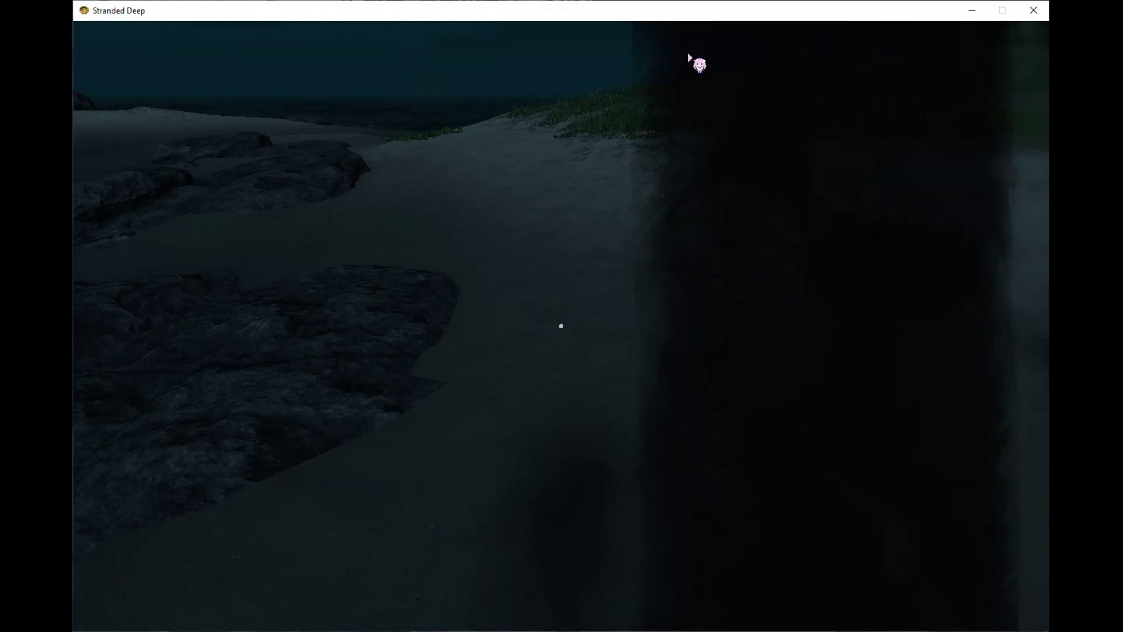
pyautogui.click(843, 299)
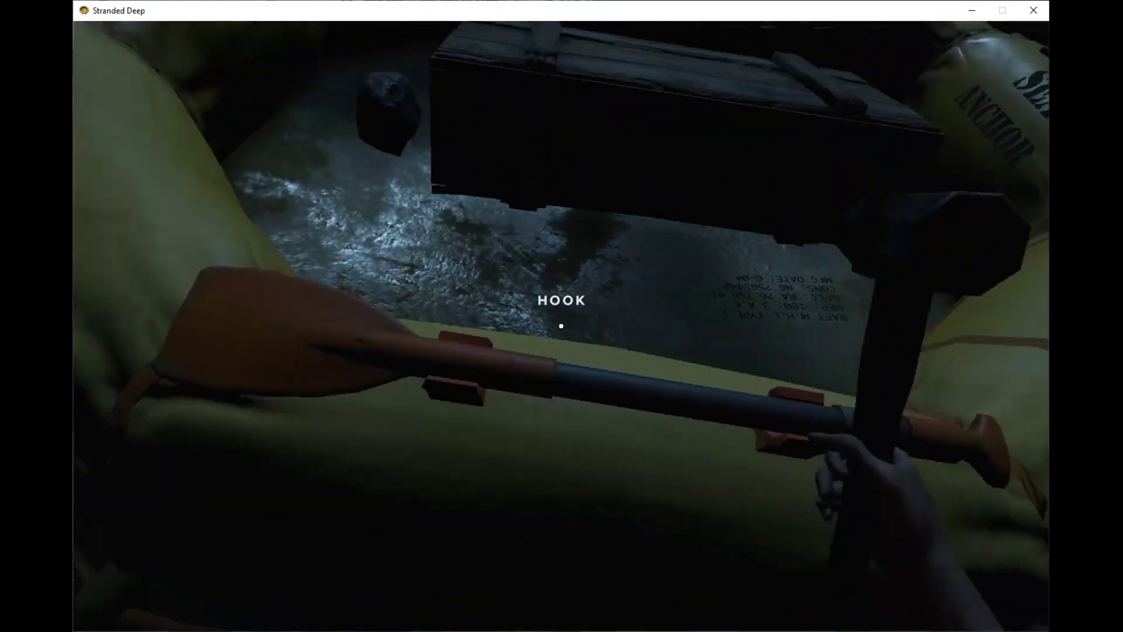
pyautogui.press('e')
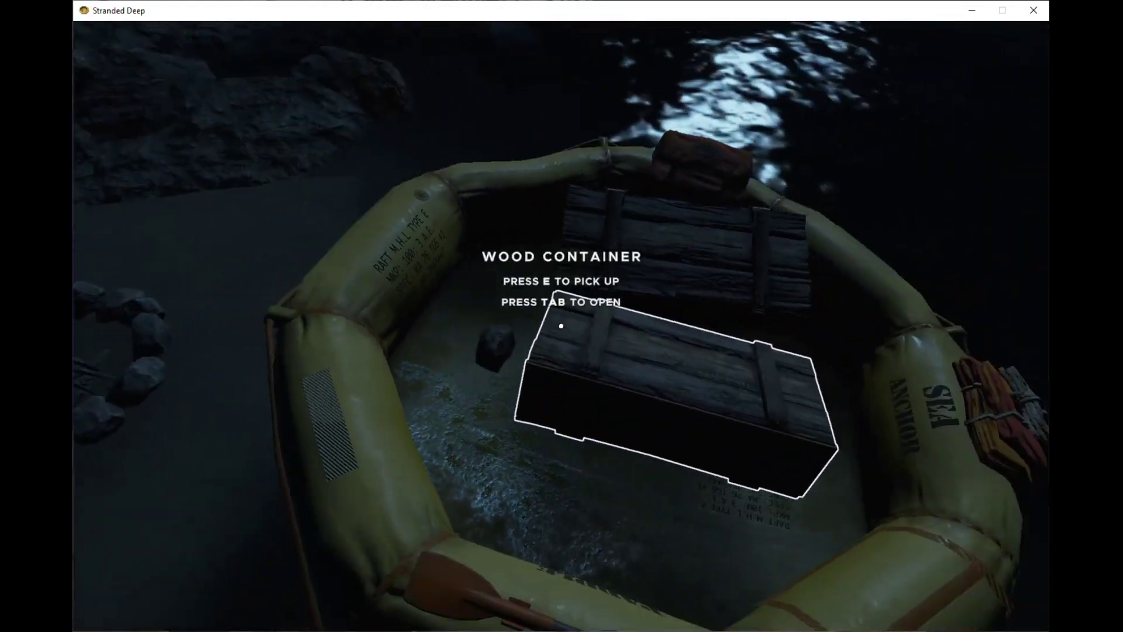
pyautogui.press('Tab')
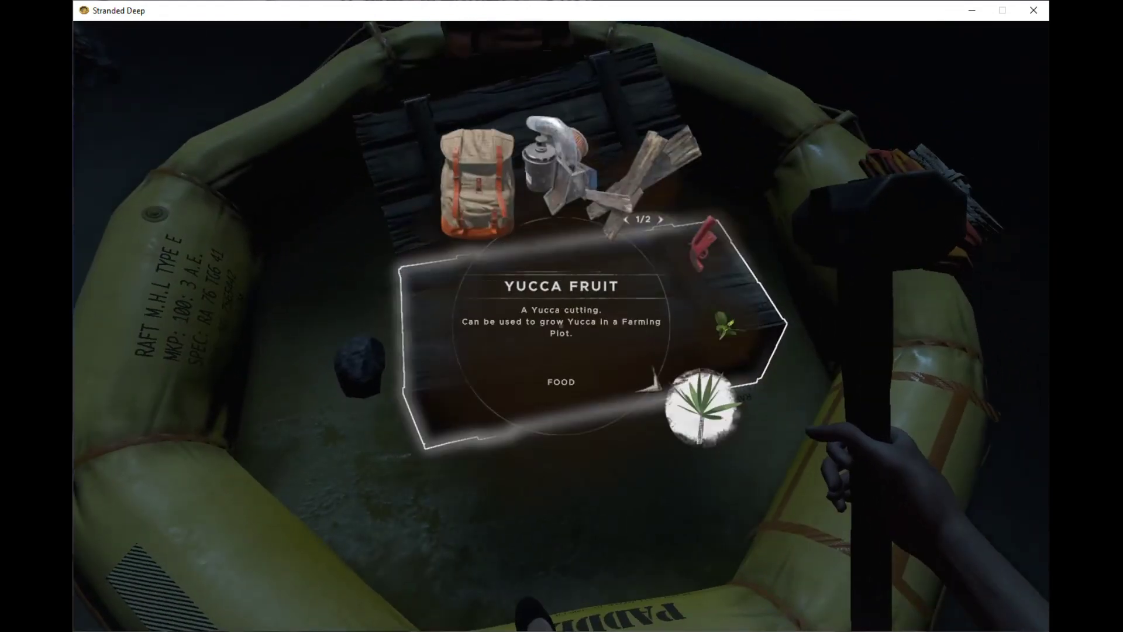
pyautogui.click(562, 325)
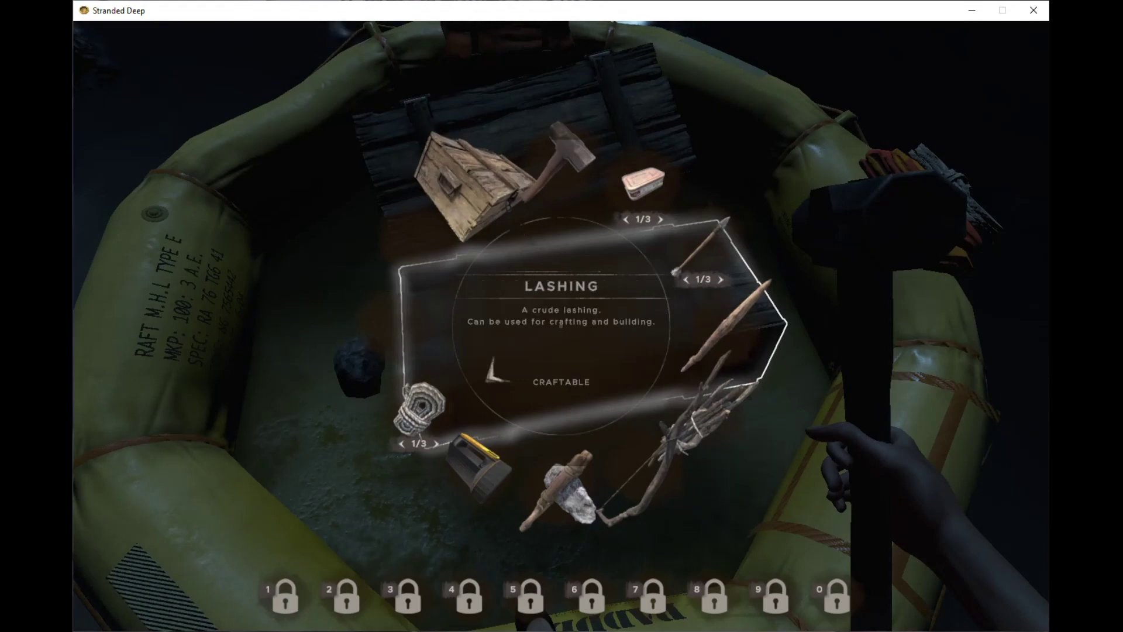
pyautogui.press('Tab')
pyautogui.press('Tab')
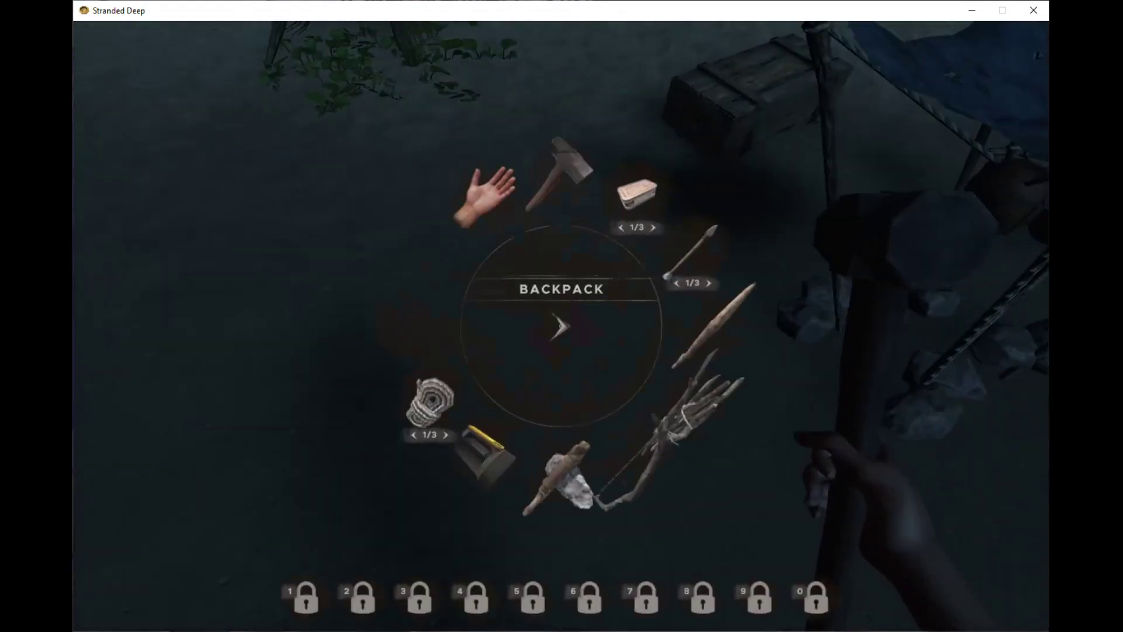
pyautogui.press('Tab')
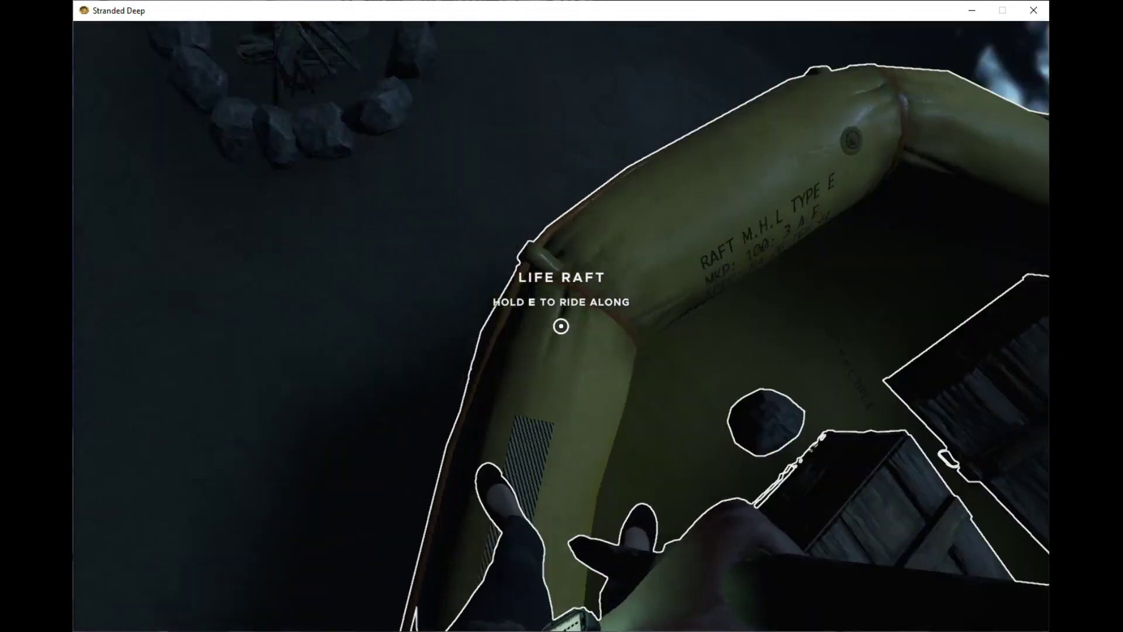
# - Equip the refined hammer and take wood sticks from the wood container and raft storage
pyautogui.press('Tab')
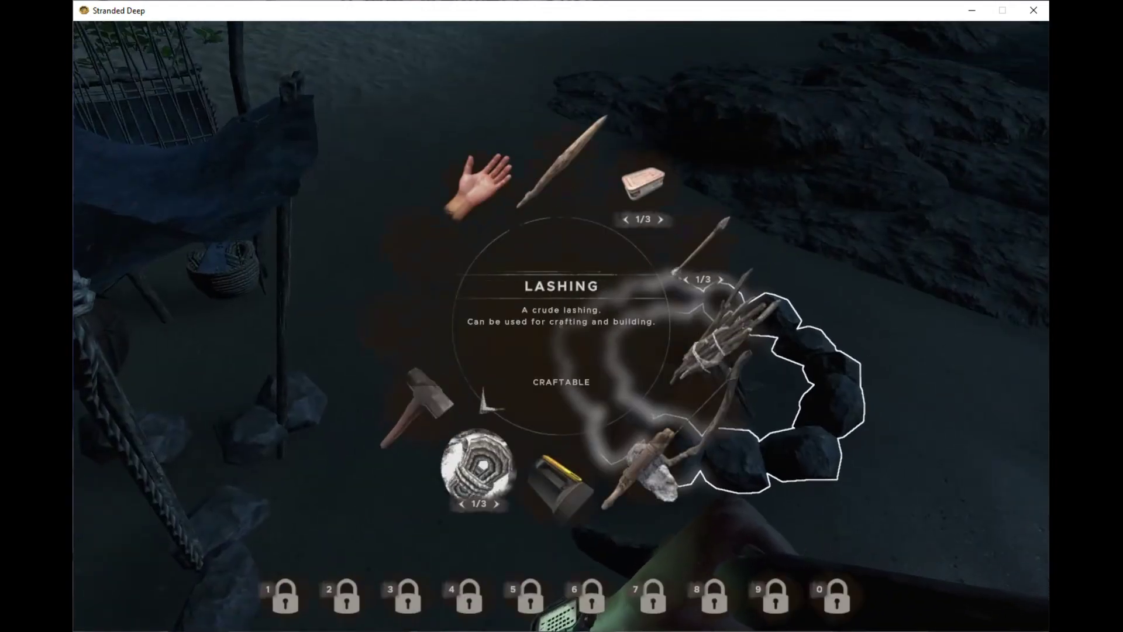
pyautogui.click(418, 408)
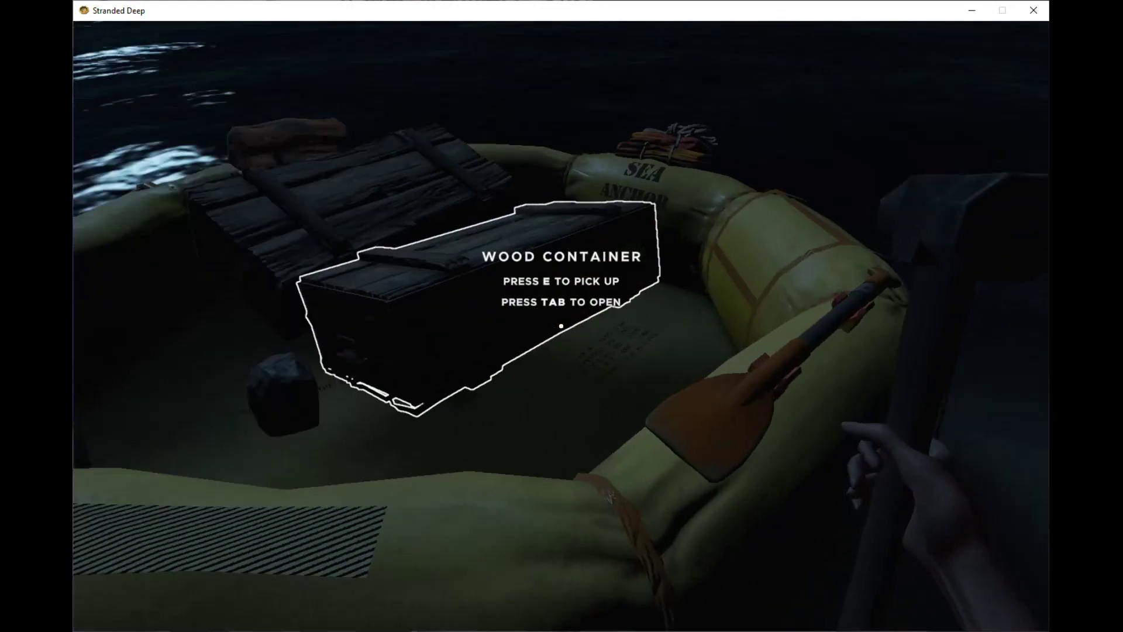
pyautogui.press('Tab')
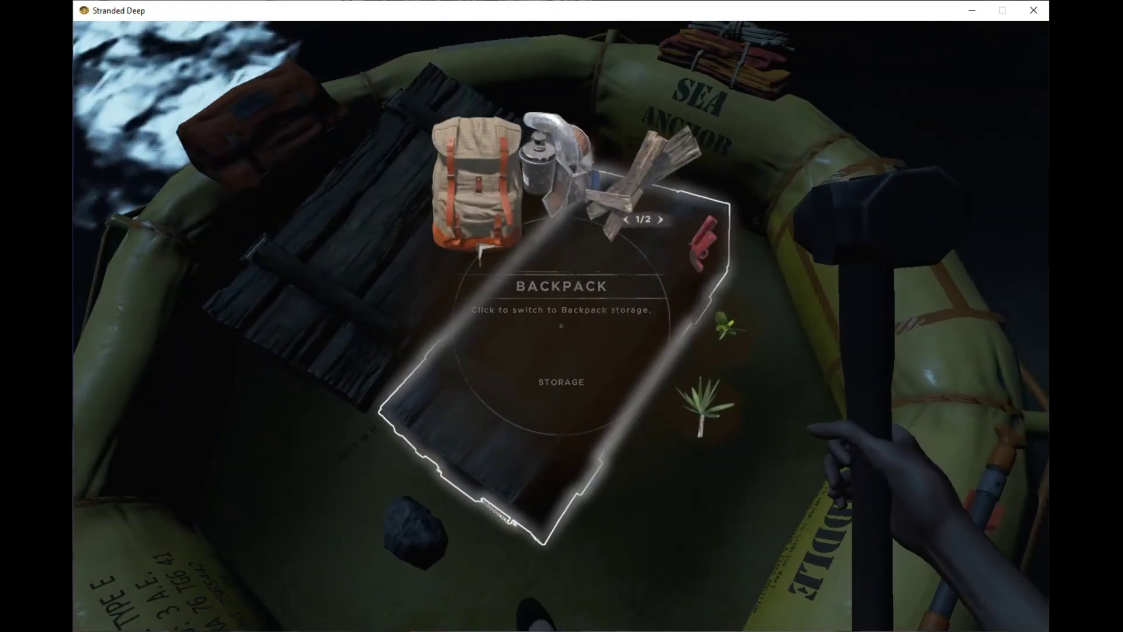
pyautogui.press('Tab')
pyautogui.press('Tab')
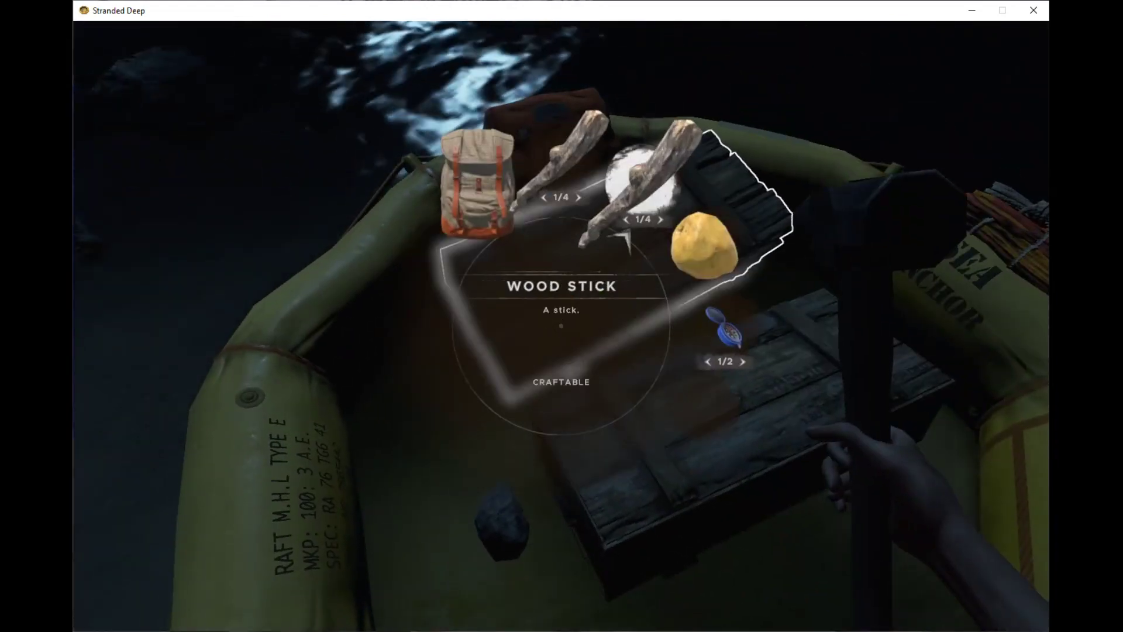
pyautogui.click(641, 185)
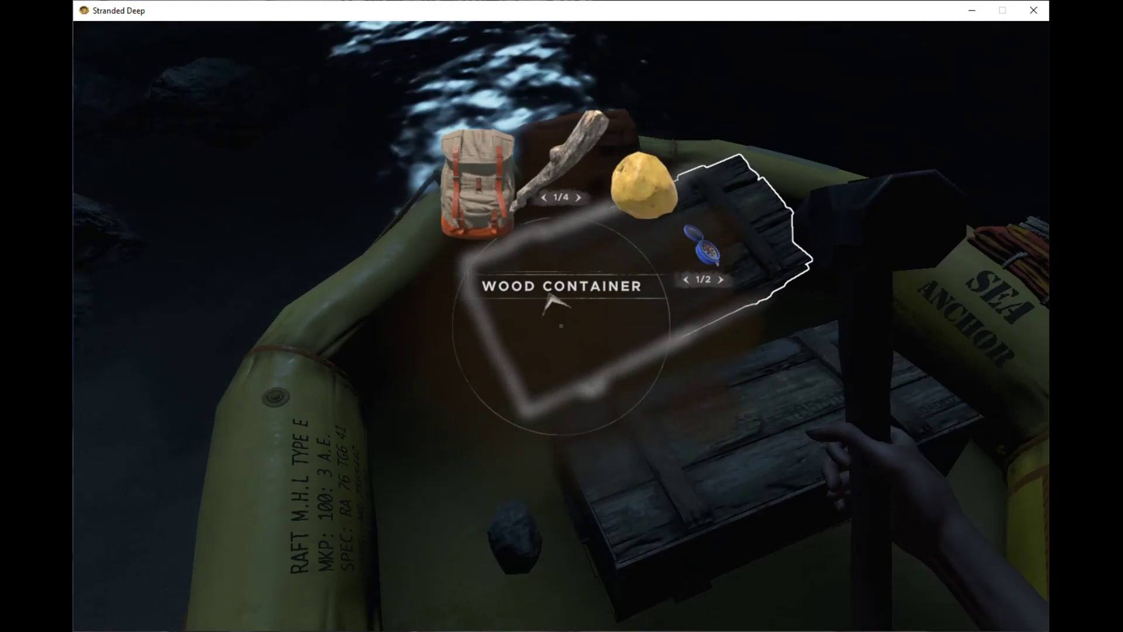
pyautogui.press('Tab')
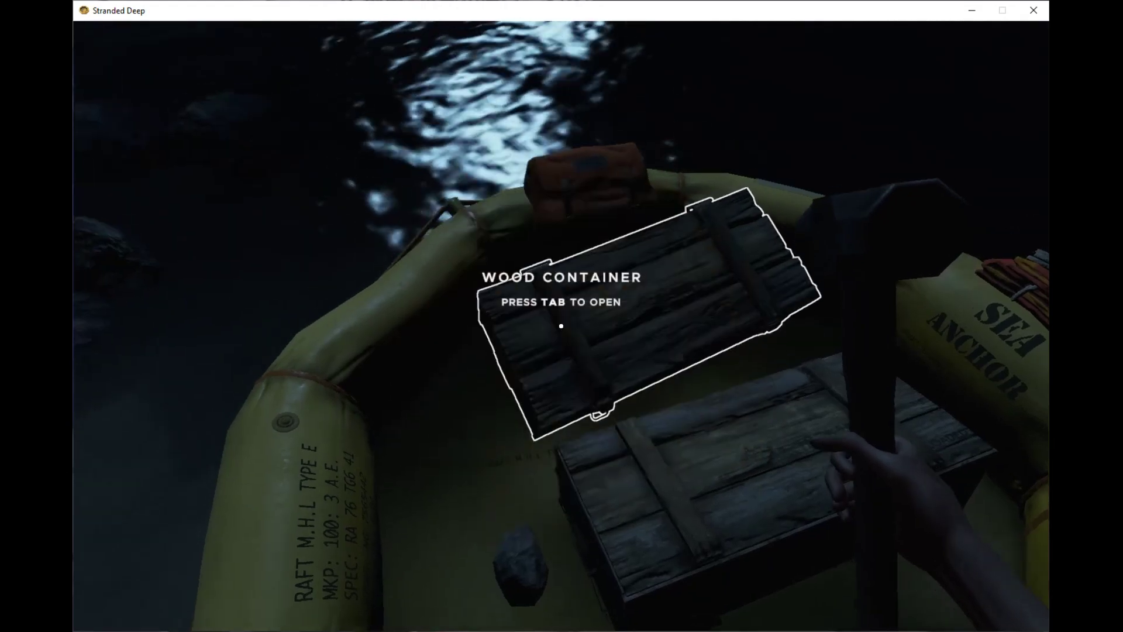
pyautogui.press('Tab')
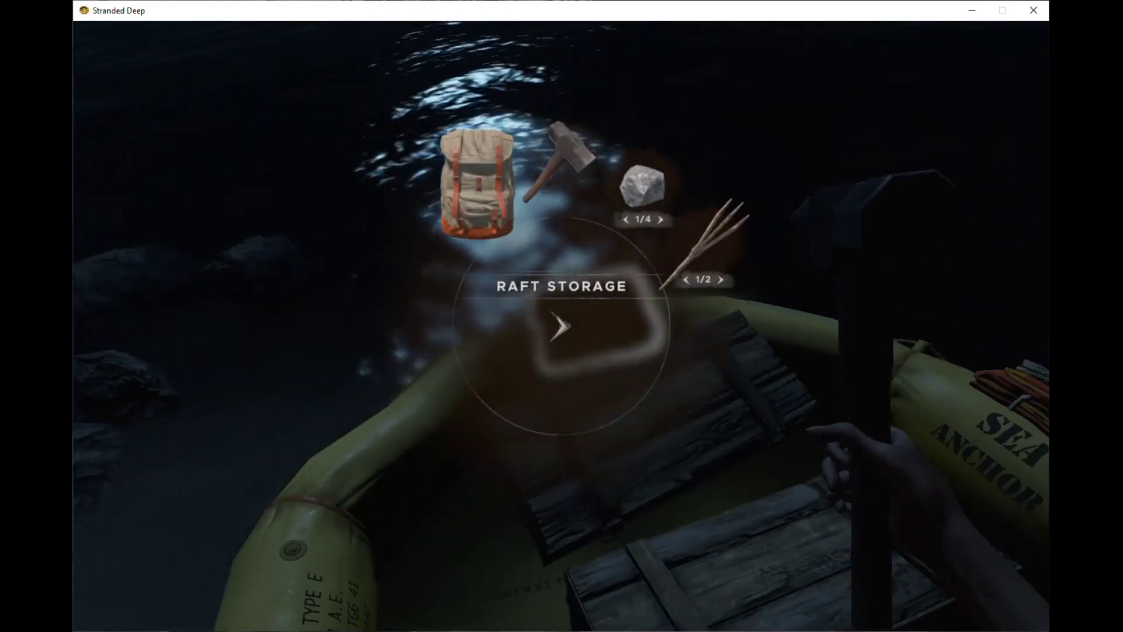
pyautogui.click(715, 237)
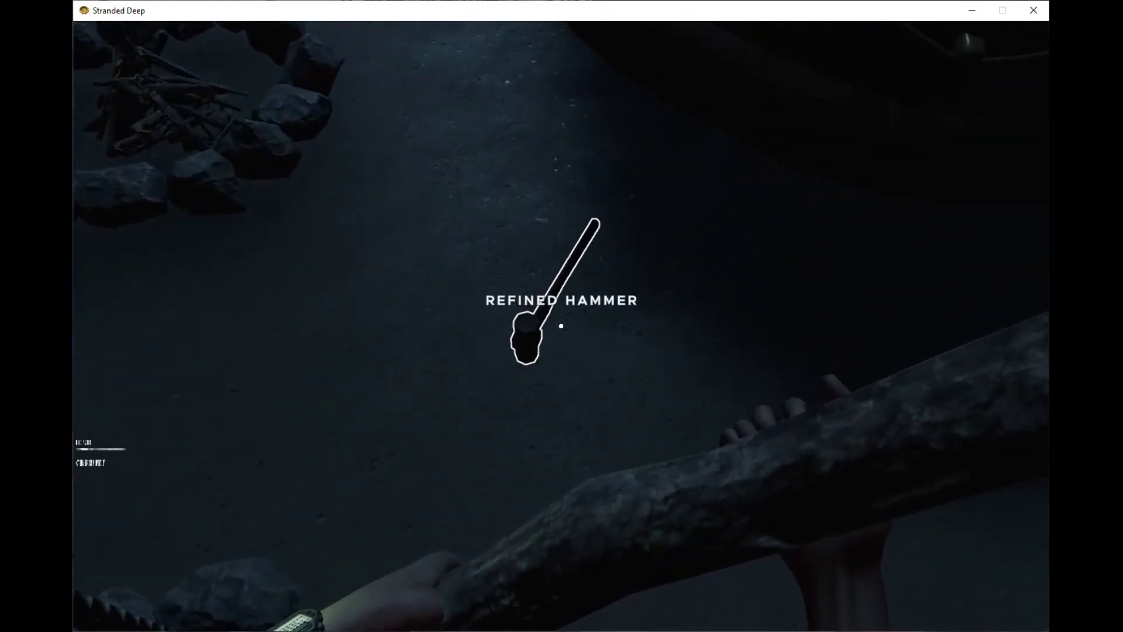
# - Pick the refined hammer back up from the ground and check the backpack
pyautogui.press('e')
pyautogui.press('Tab')
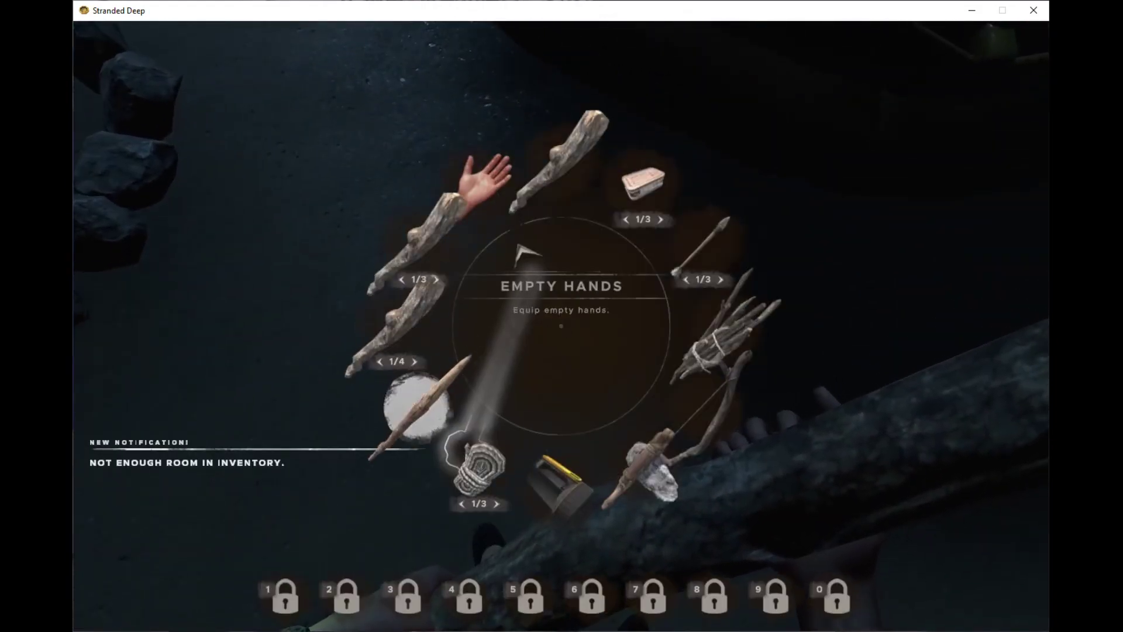
pyautogui.press('Tab')
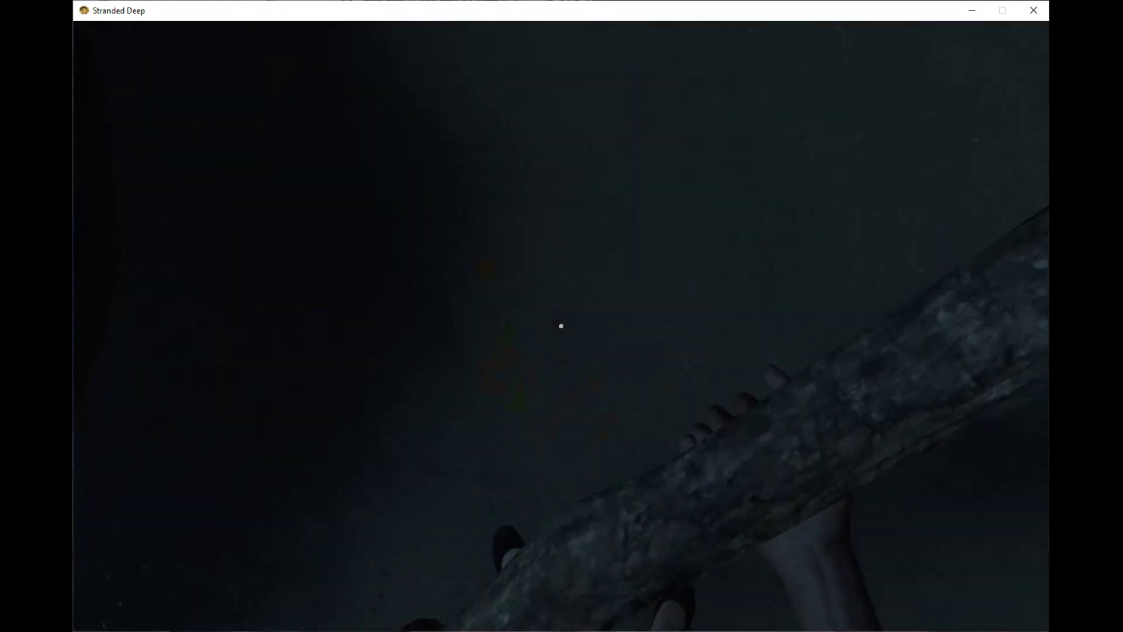
pyautogui.press('Tab')
pyautogui.press('Tab')
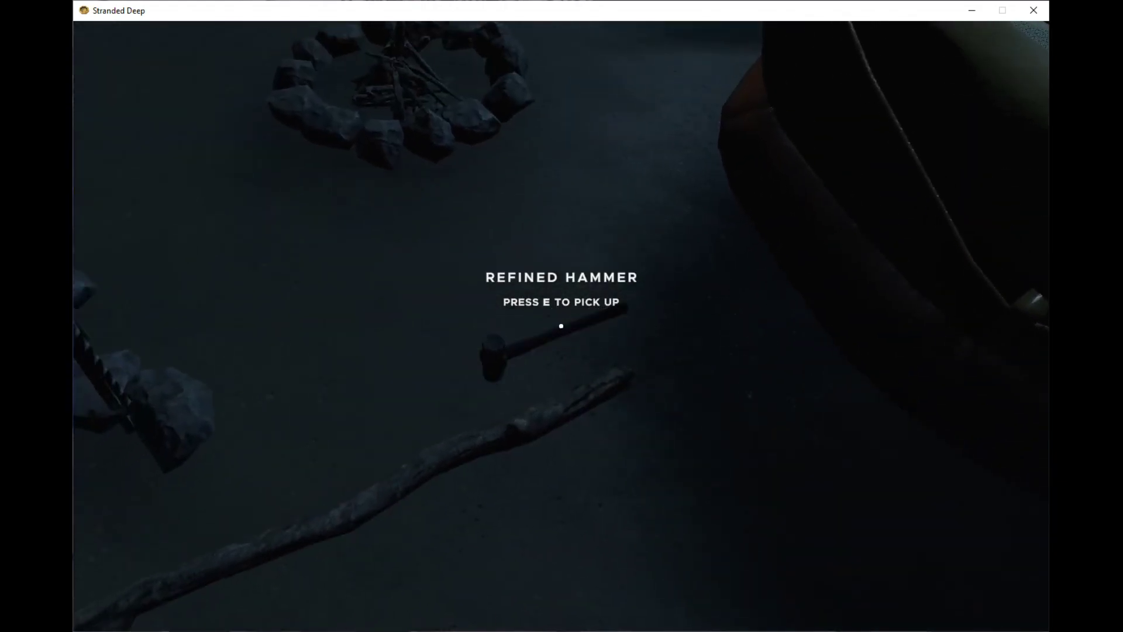
pyautogui.press('e')
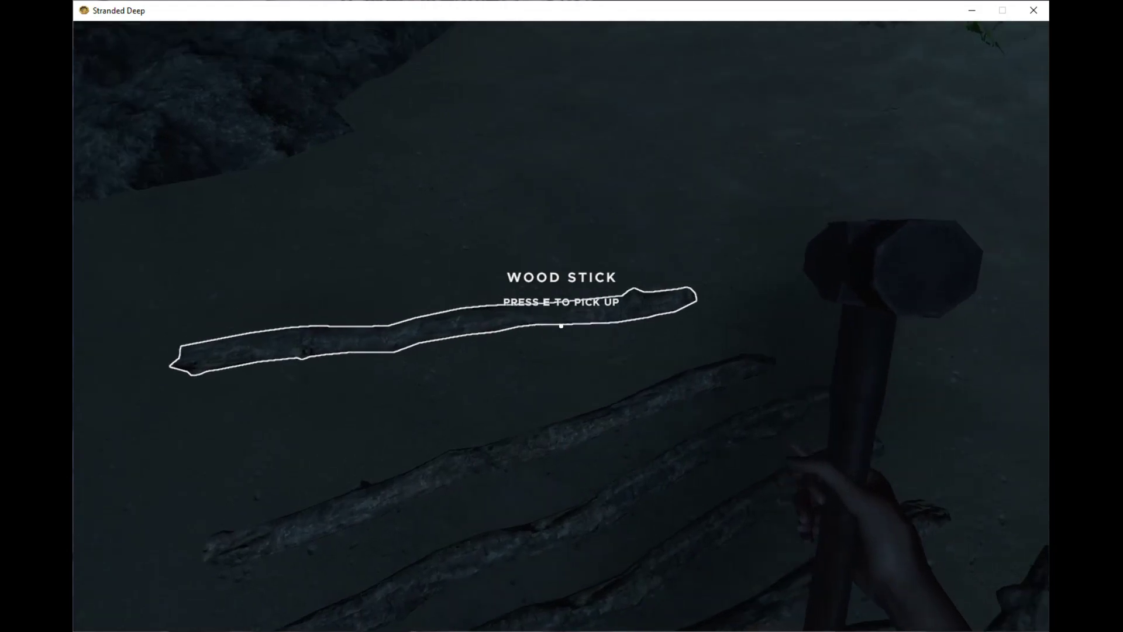
pyautogui.press('Tab')
pyautogui.press('Tab')
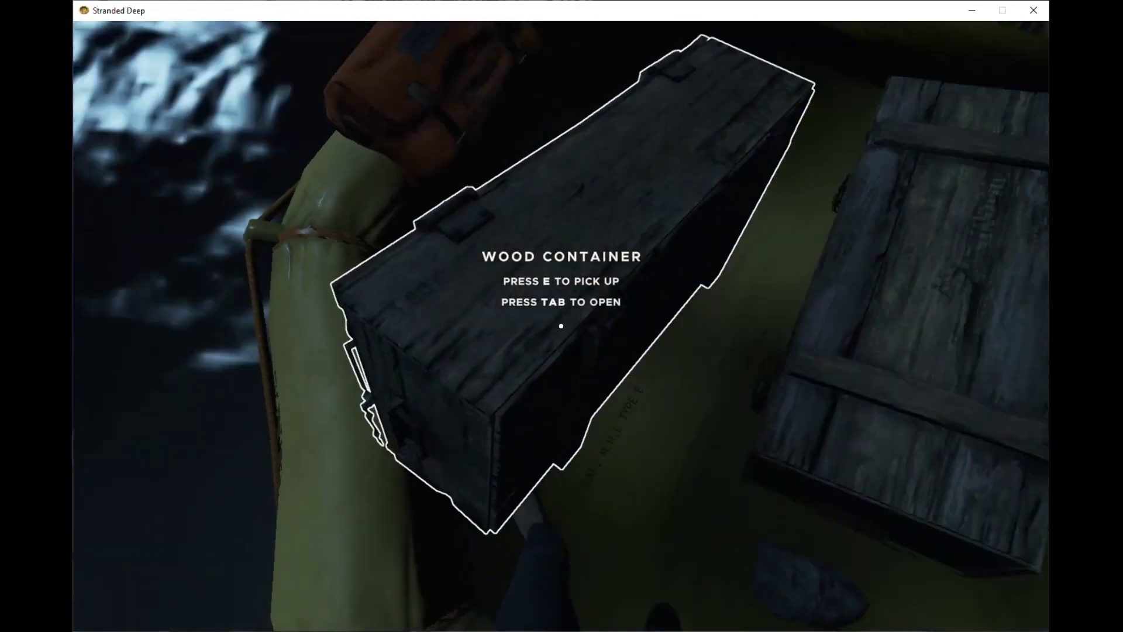
# - Look through the raft's wood container storage and bring up the crafting recipes
pyautogui.press('Tab')
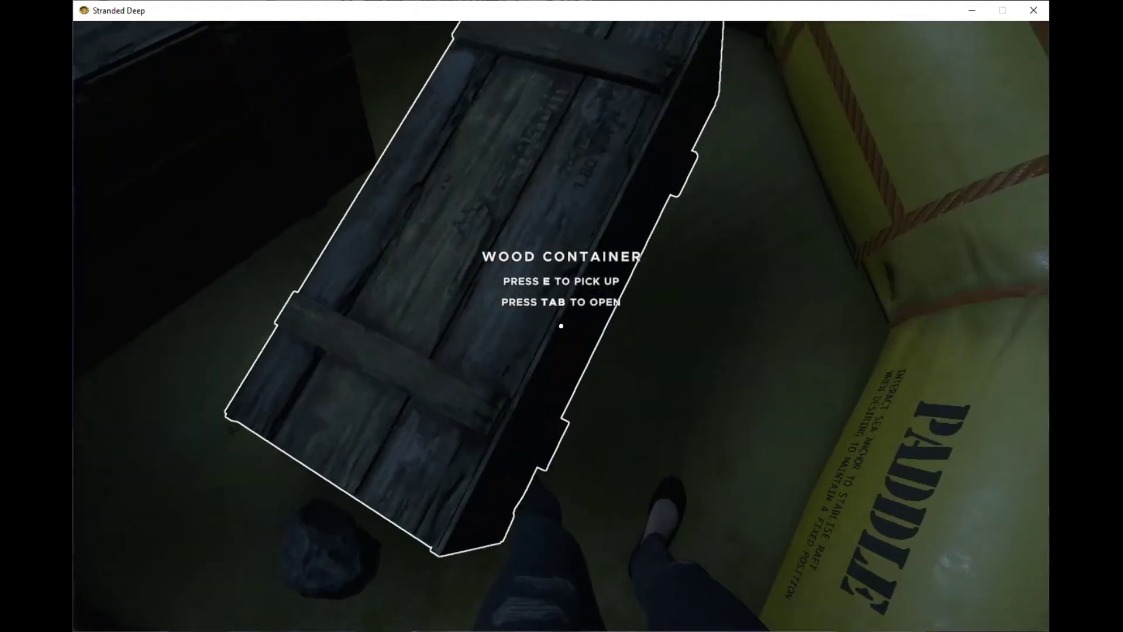
pyautogui.press('Tab')
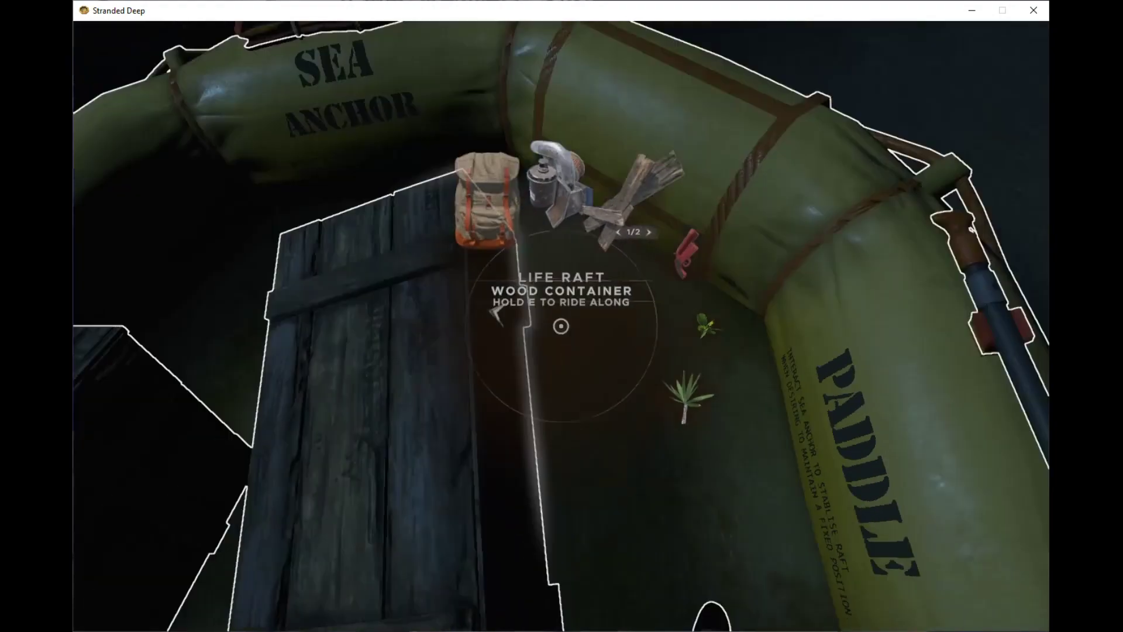
pyautogui.press('Tab')
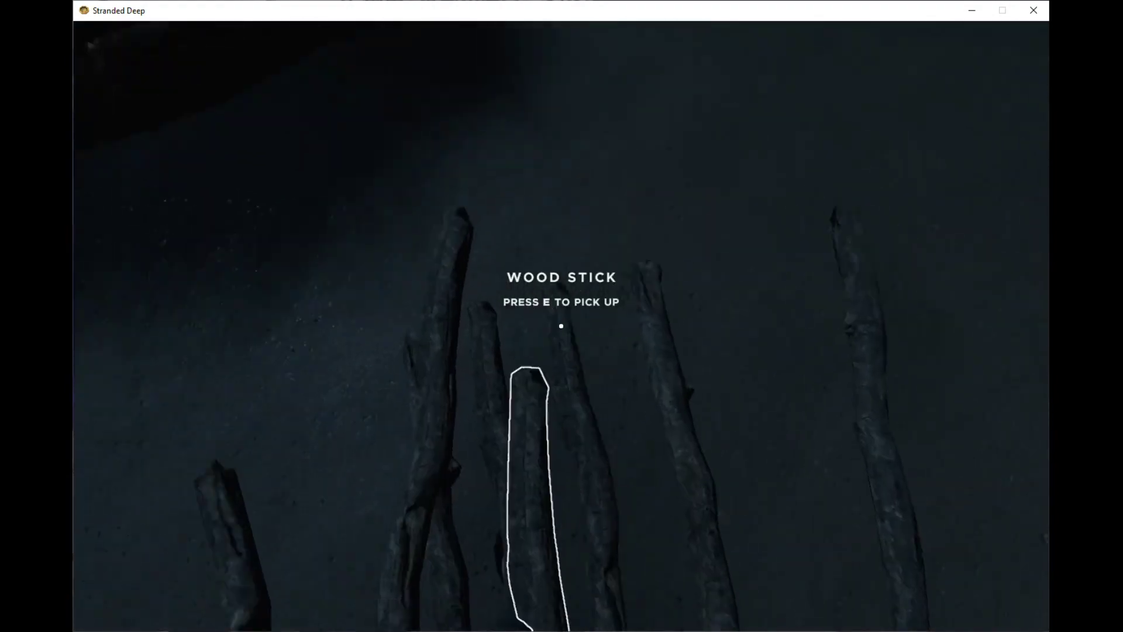
pyautogui.press('c')
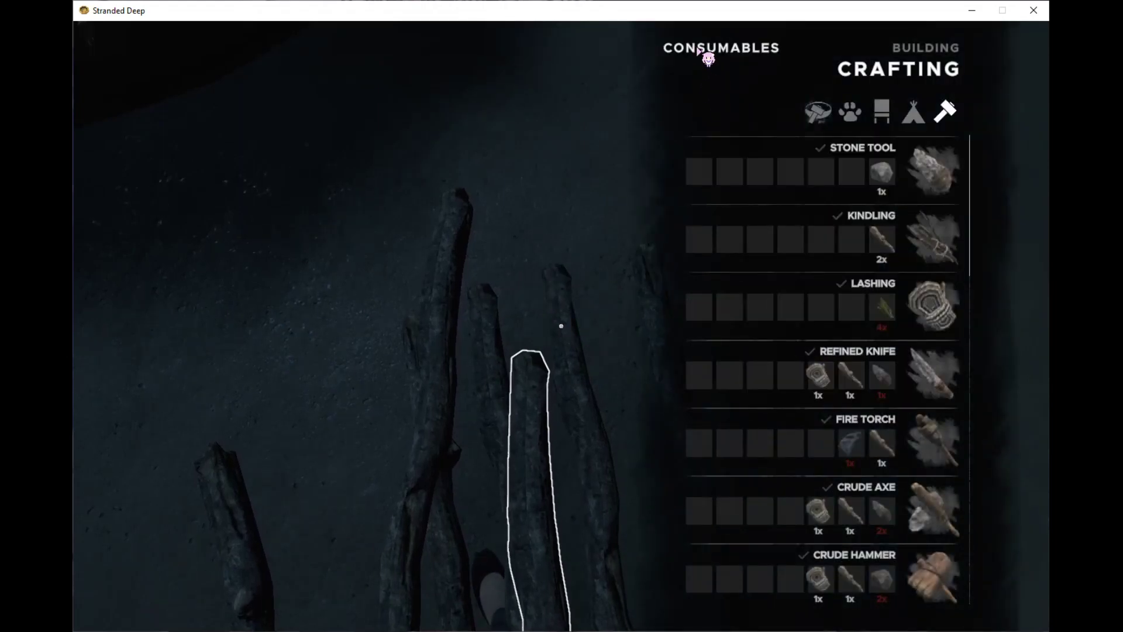
# - Close the recipes and equip the refined hammer from the backpack
pyautogui.press('c')
pyautogui.press('Tab')
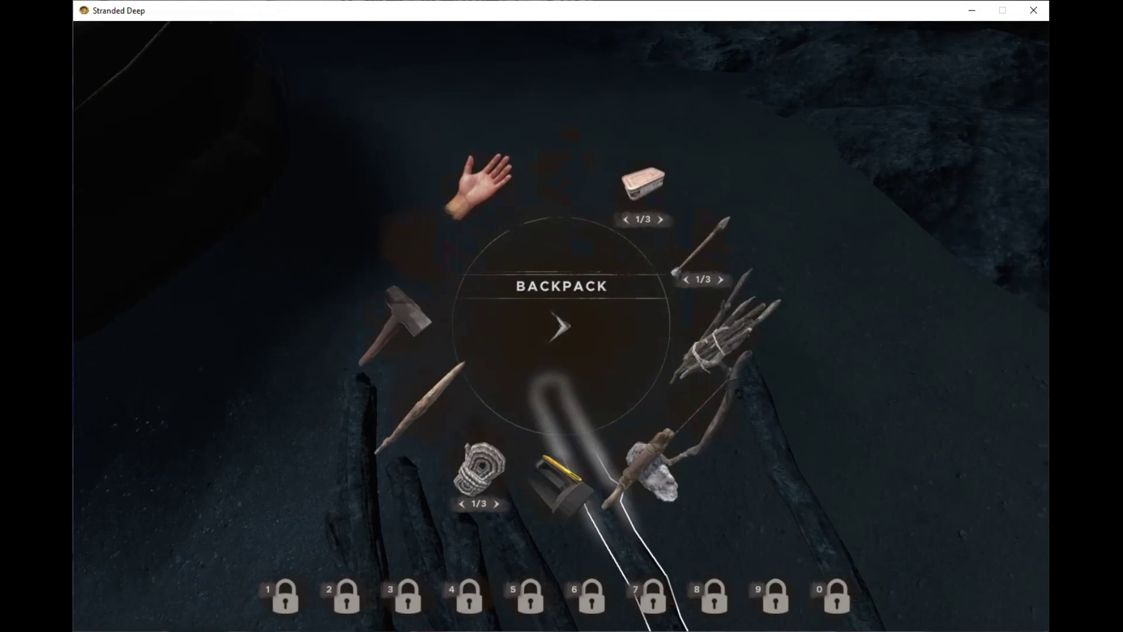
pyautogui.click(395, 325)
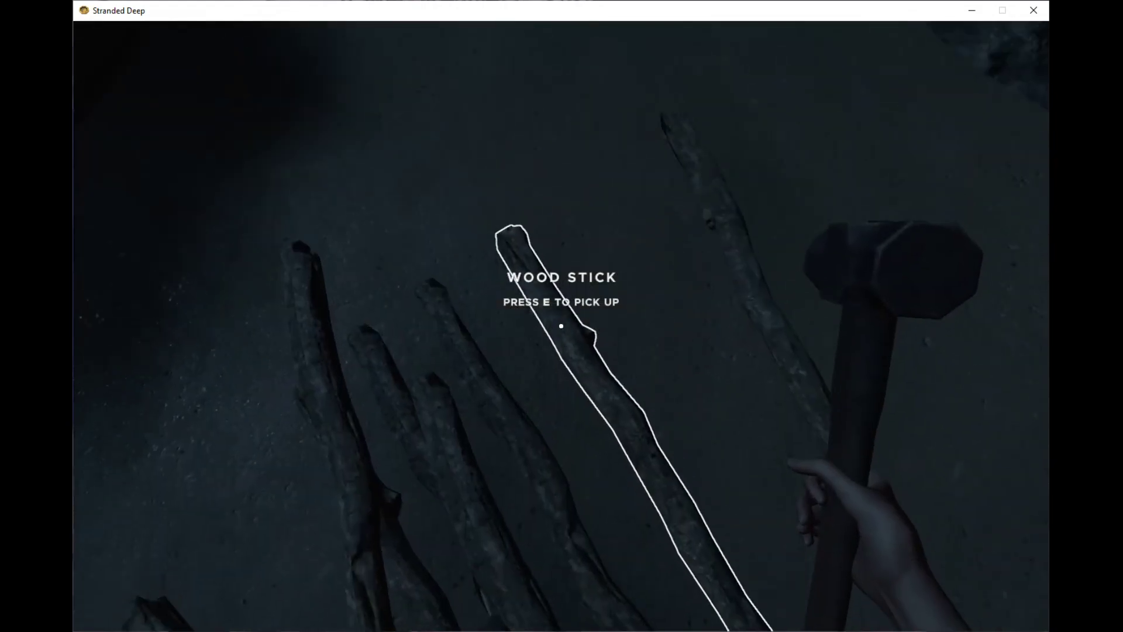
# - Page through the recipe categories to Vehicles and review the Wood Raft Base requirements
pyautogui.press('c')
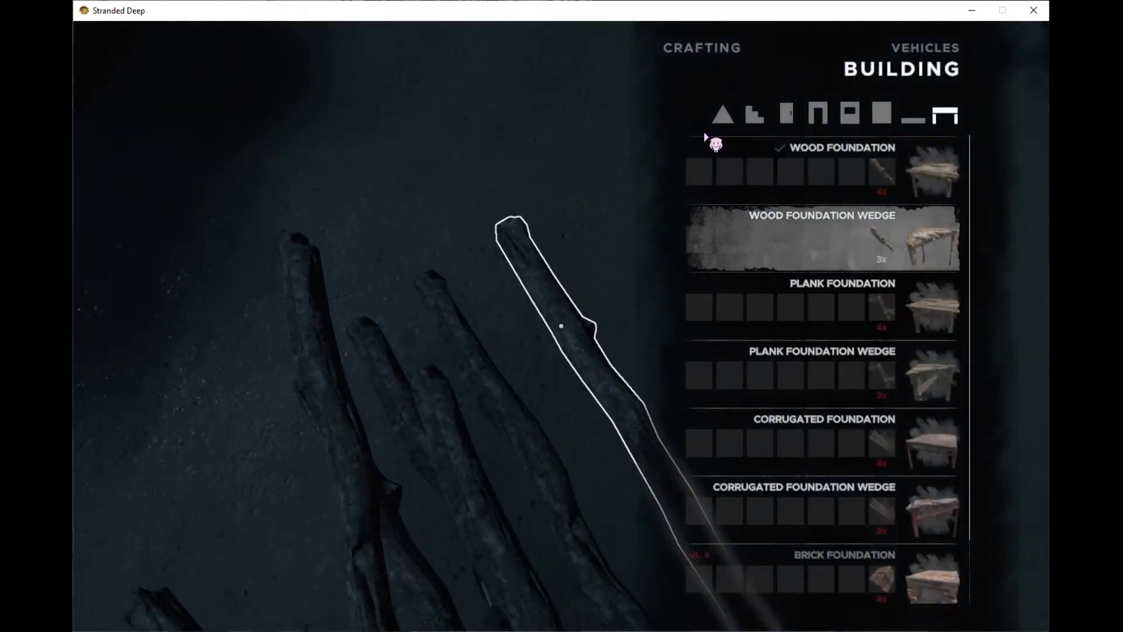
pyautogui.click(709, 61)
pyautogui.click(709, 60)
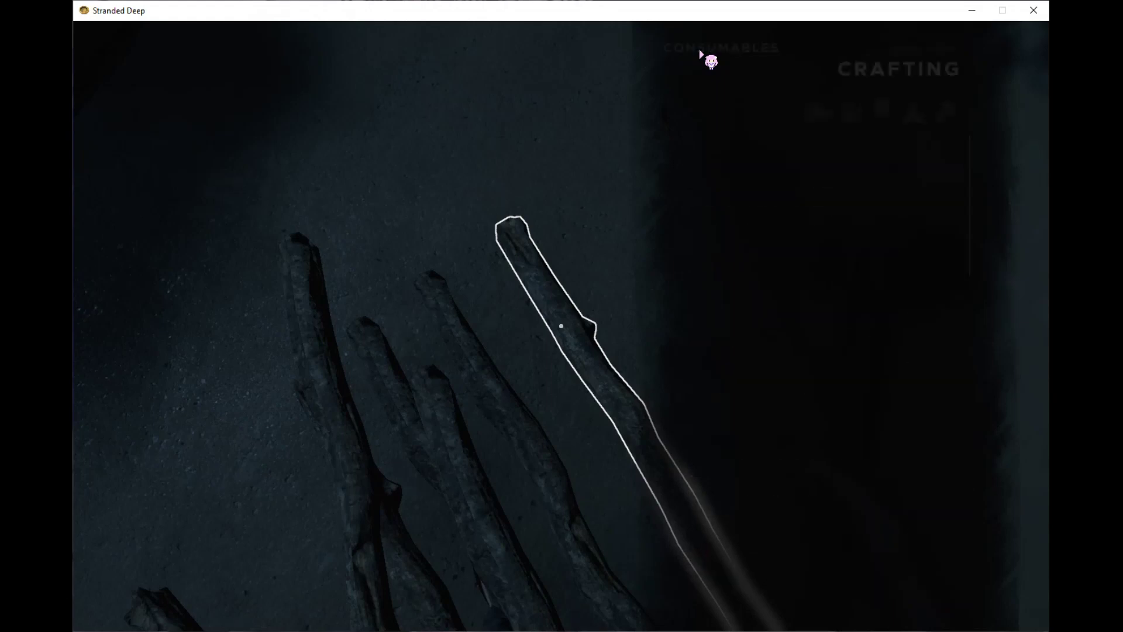
pyautogui.click(708, 60)
pyautogui.click(709, 60)
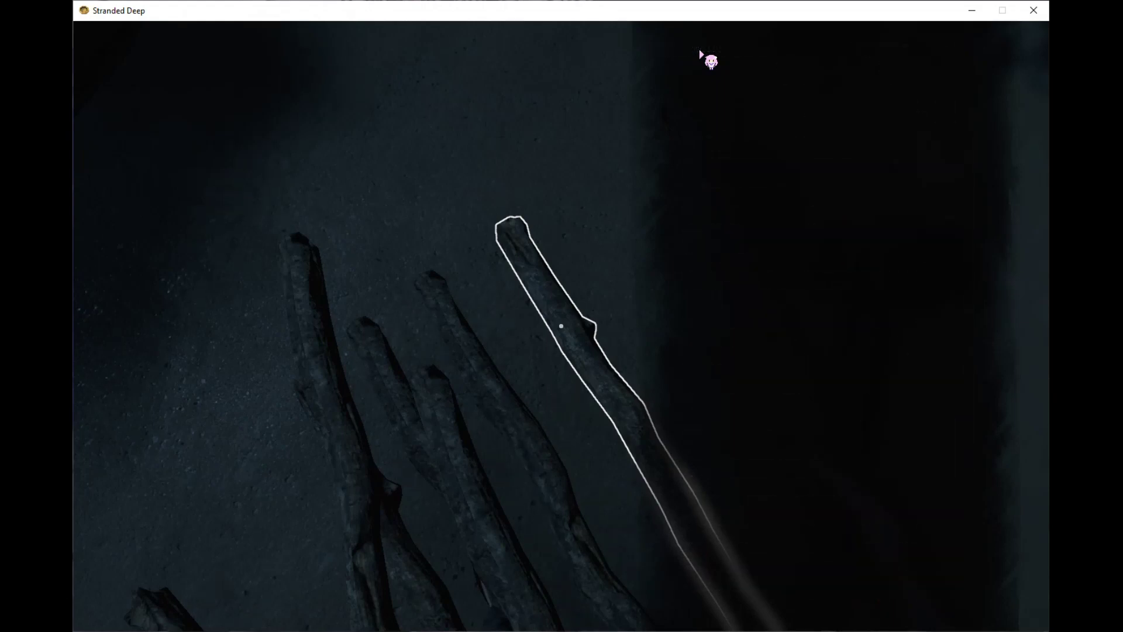
pyautogui.click(709, 60)
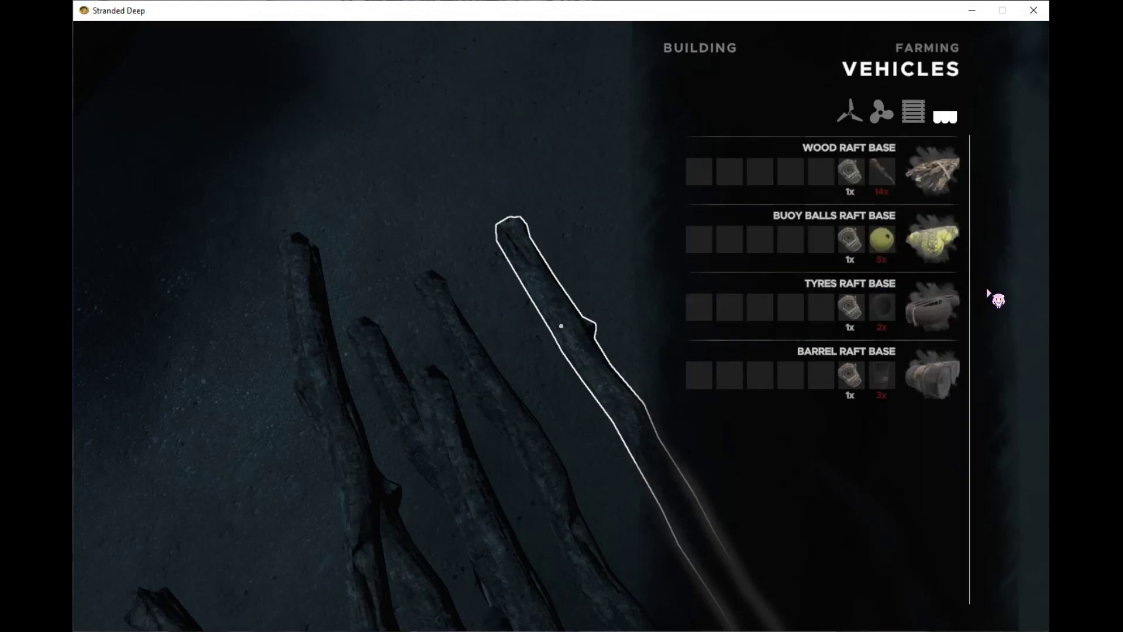
pyautogui.press('Escape')
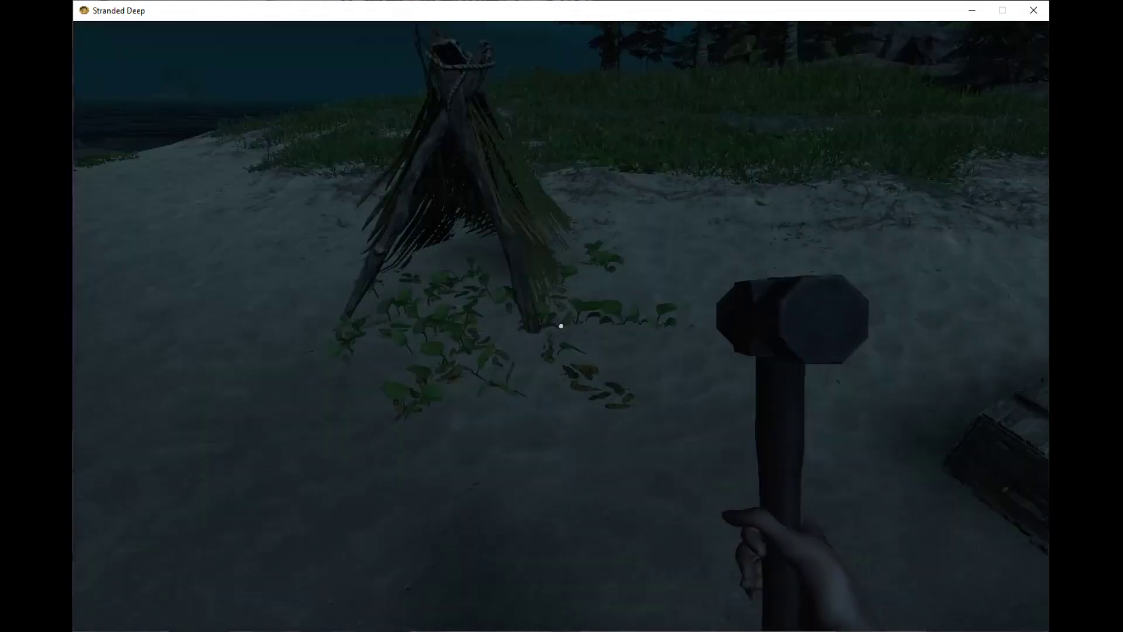
# - Equip the crude axe, then a light for the dark
pyautogui.press('Tab')
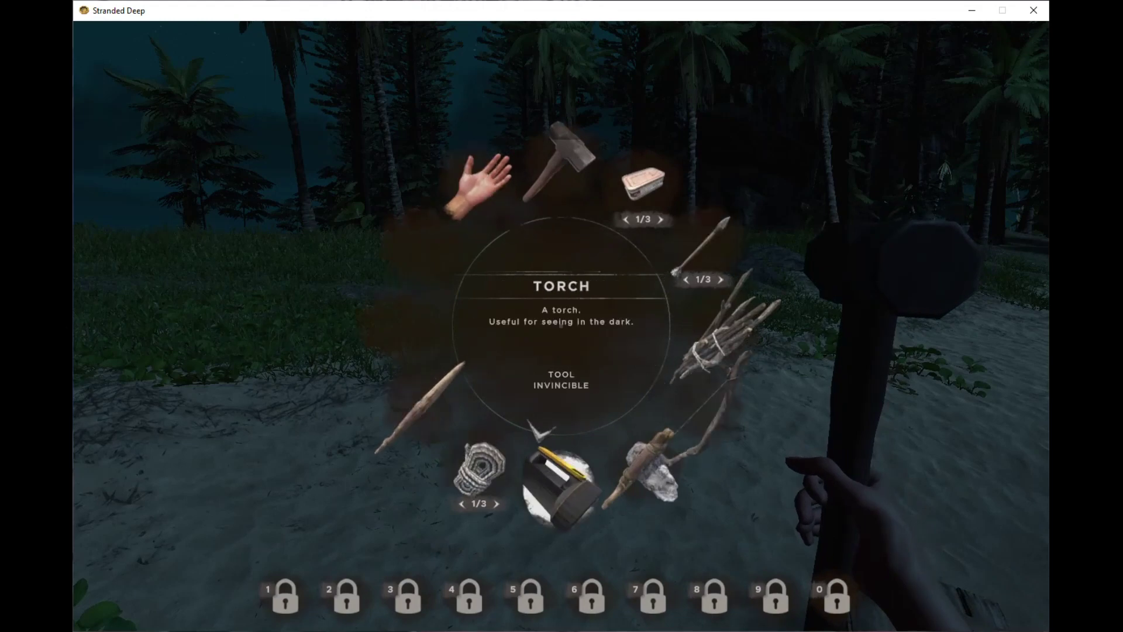
pyautogui.click(562, 162)
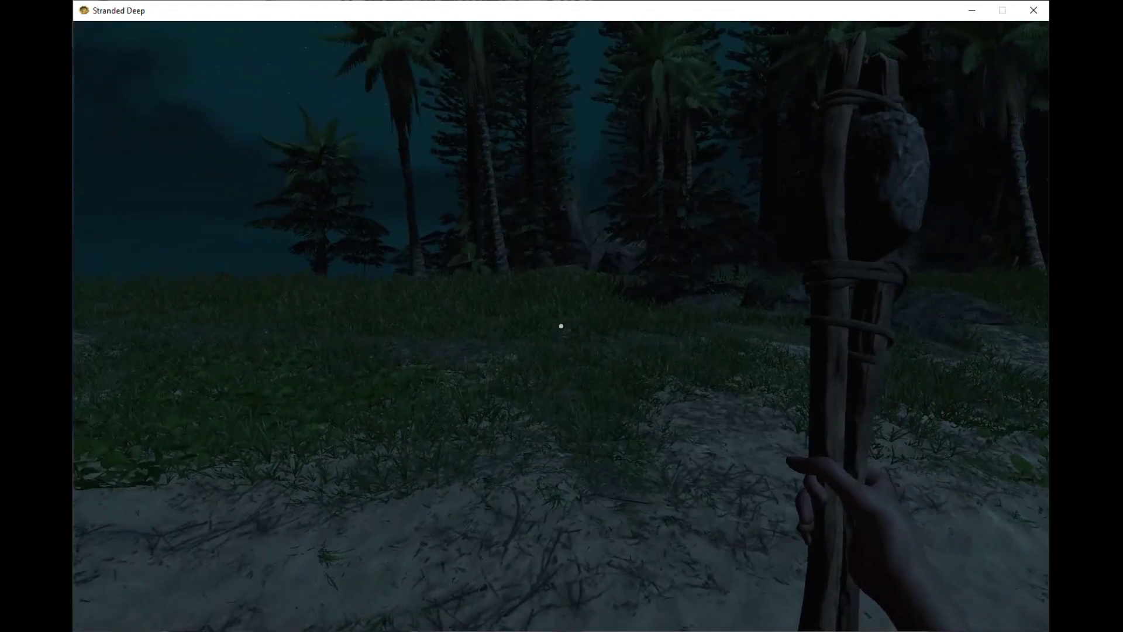
pyautogui.press('Tab')
pyautogui.click(641, 456)
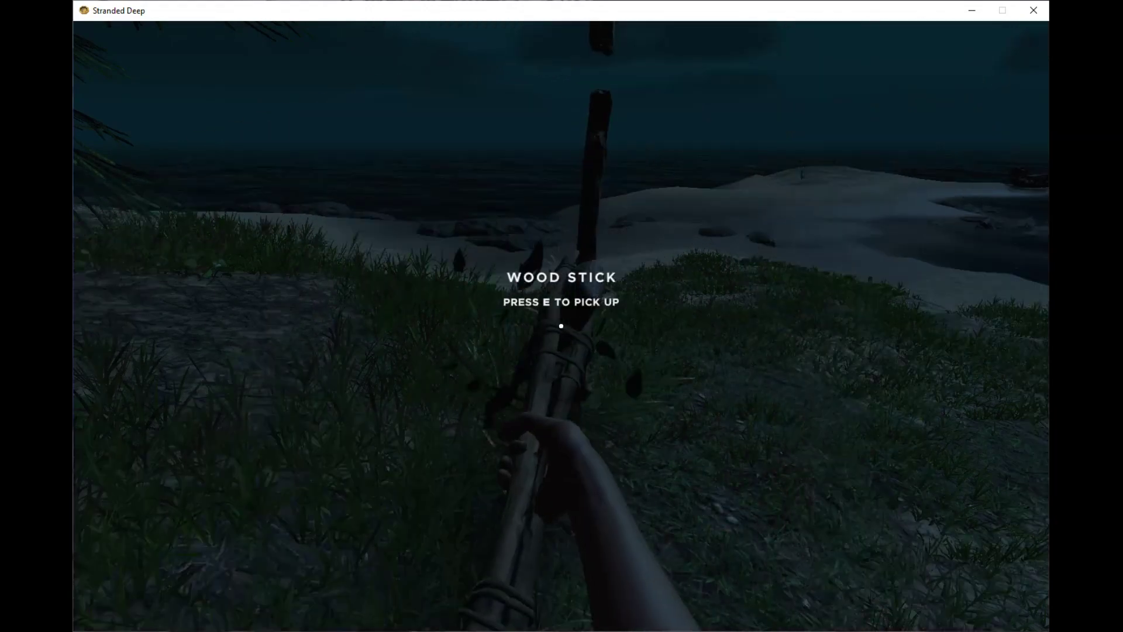
# - Pick up two wood sticks in the forest and switch to the flashlight
pyautogui.press('e')
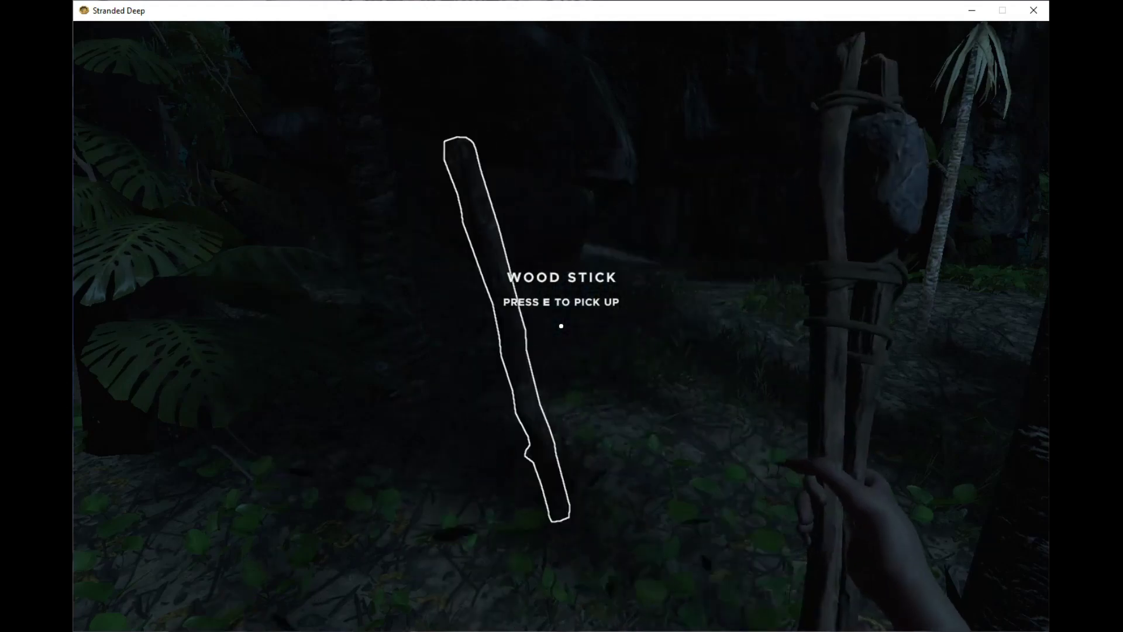
pyautogui.press('e')
pyautogui.press('e')
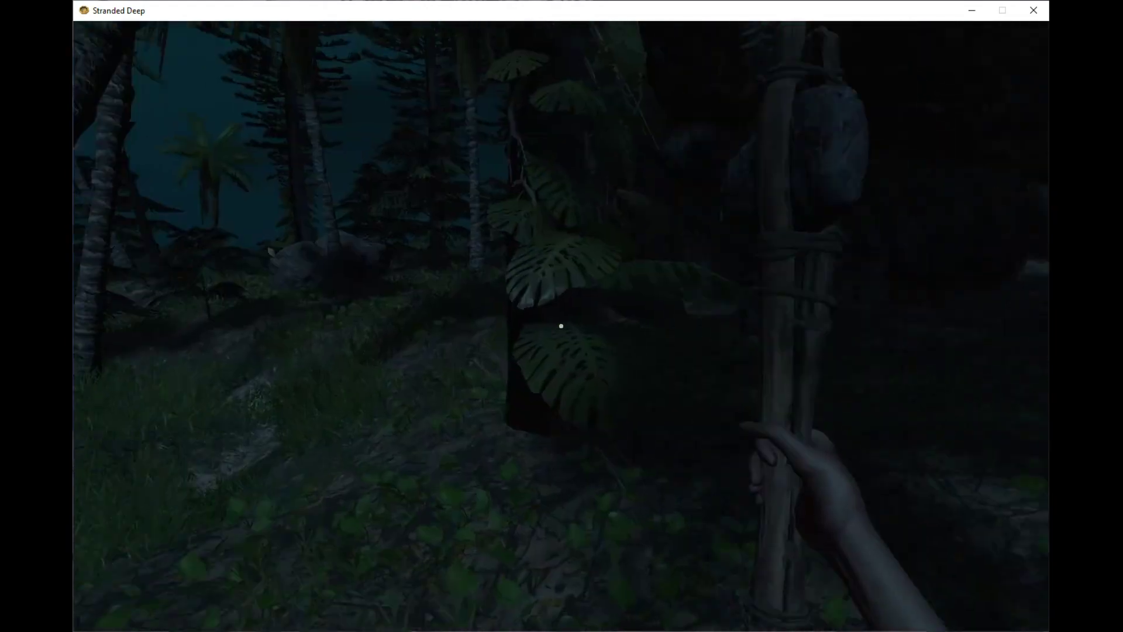
pyautogui.press('Tab')
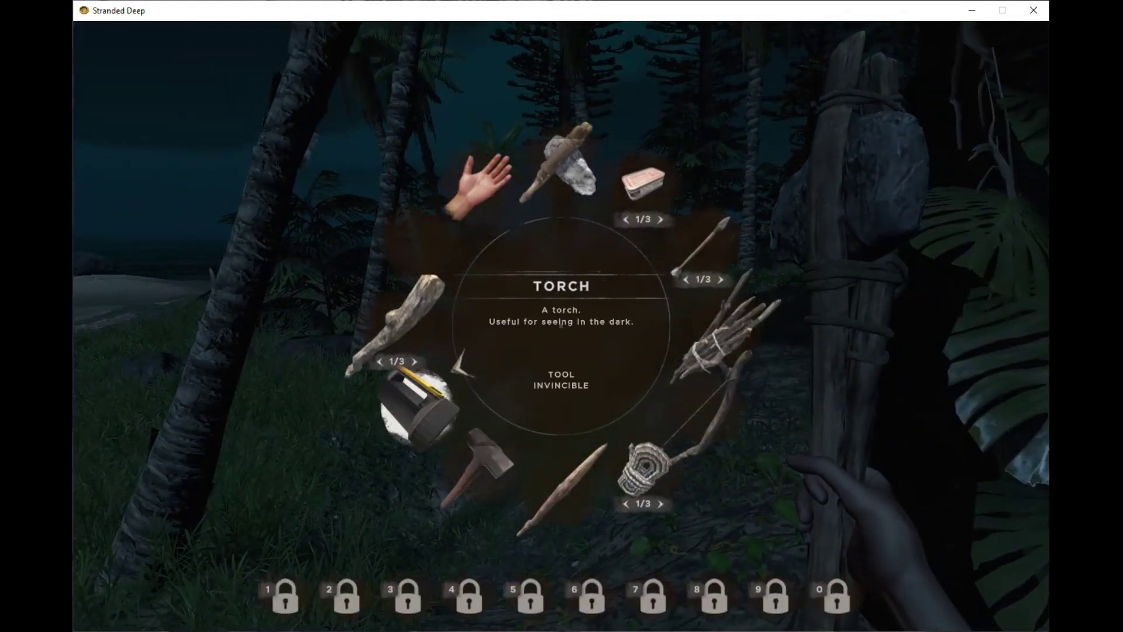
pyautogui.click(561, 326)
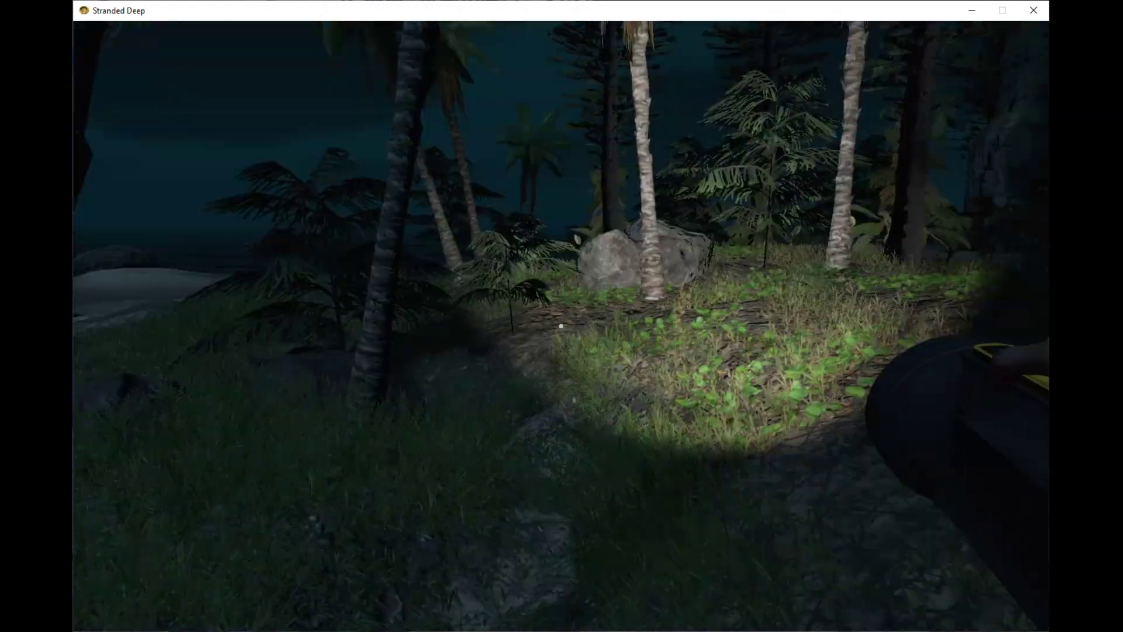
# - Chop the pine sapling near the palm tree and collect two more wood sticks
pyautogui.press('w')
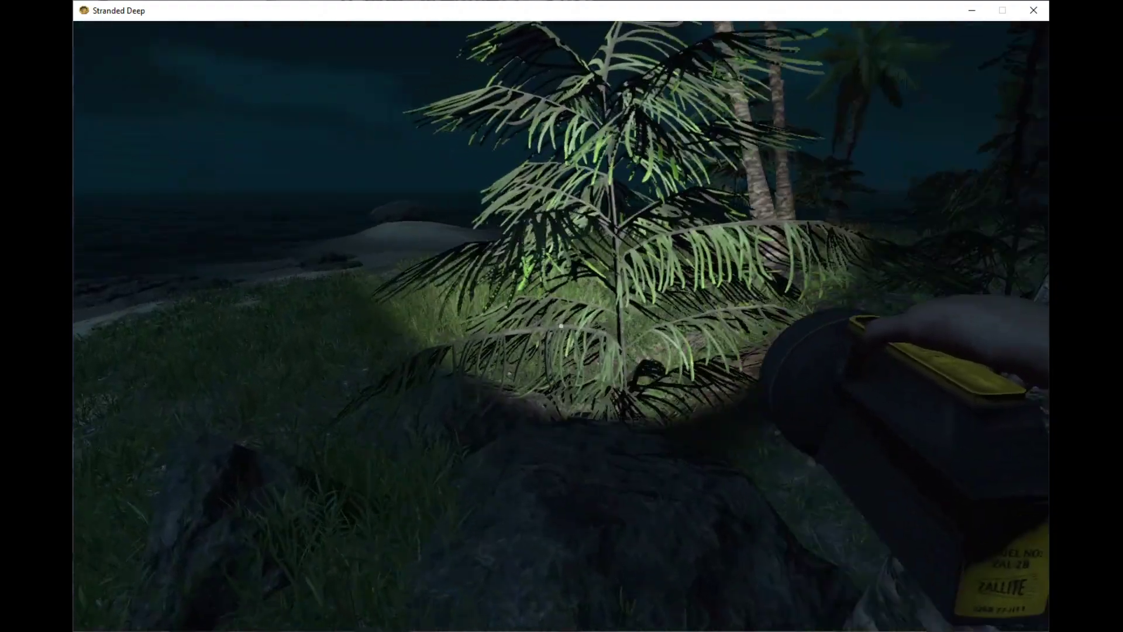
pyautogui.press('w')
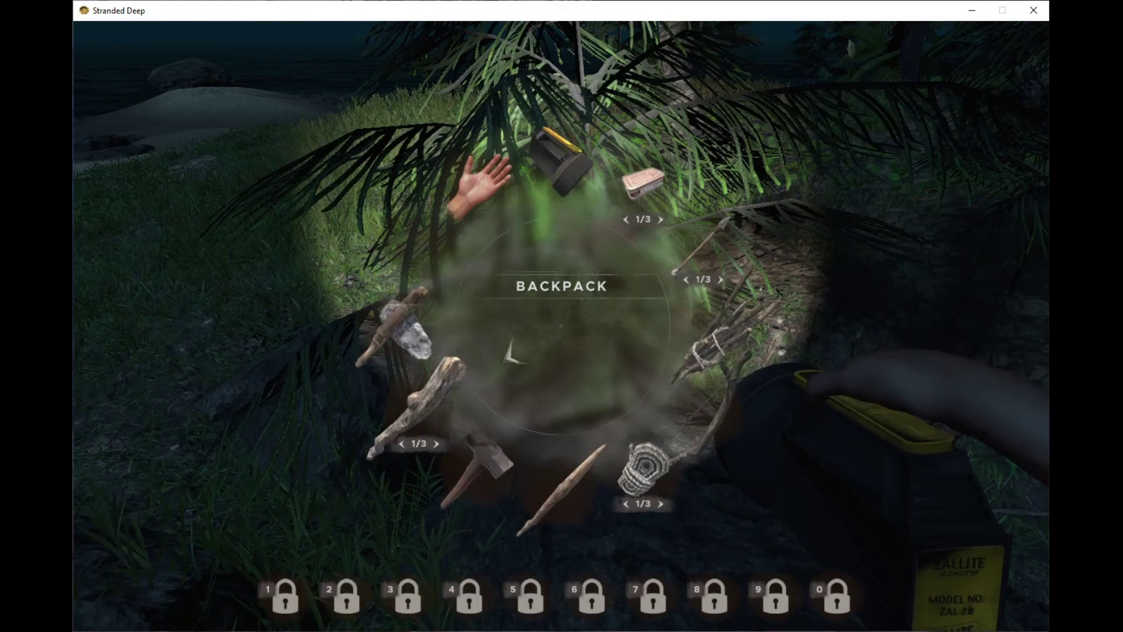
pyautogui.press('w')
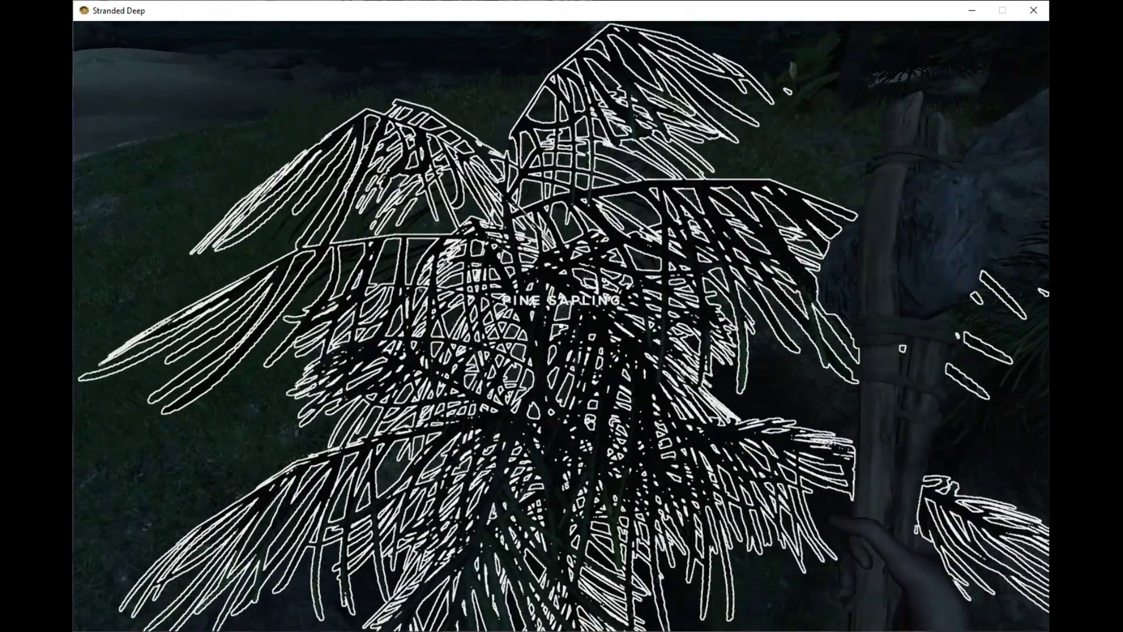
pyautogui.click(561, 325)
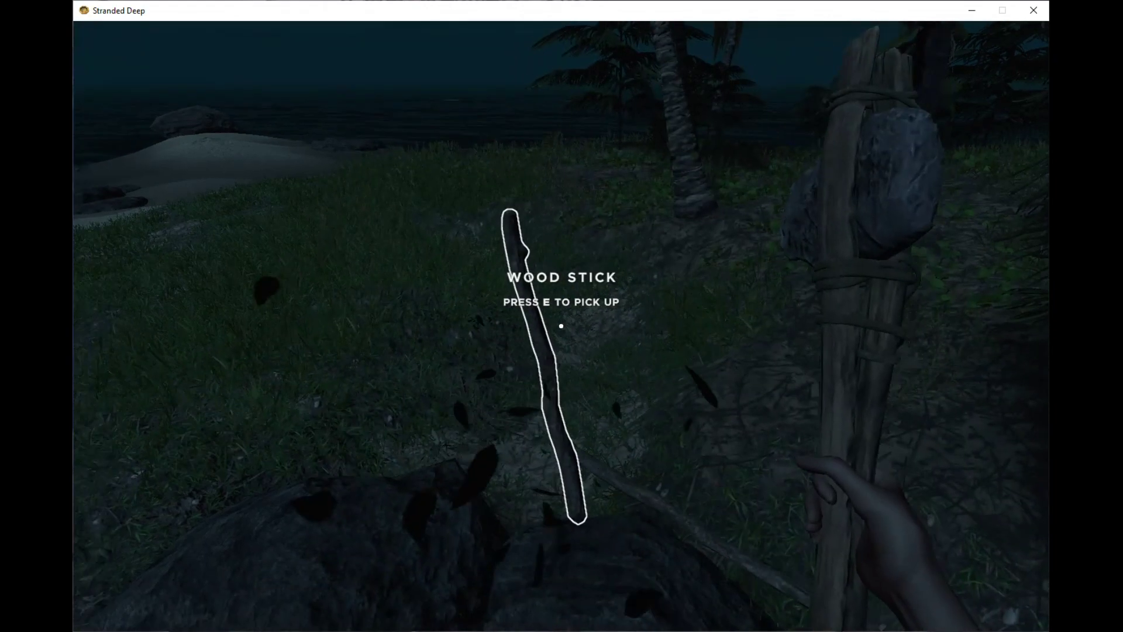
pyautogui.press('e')
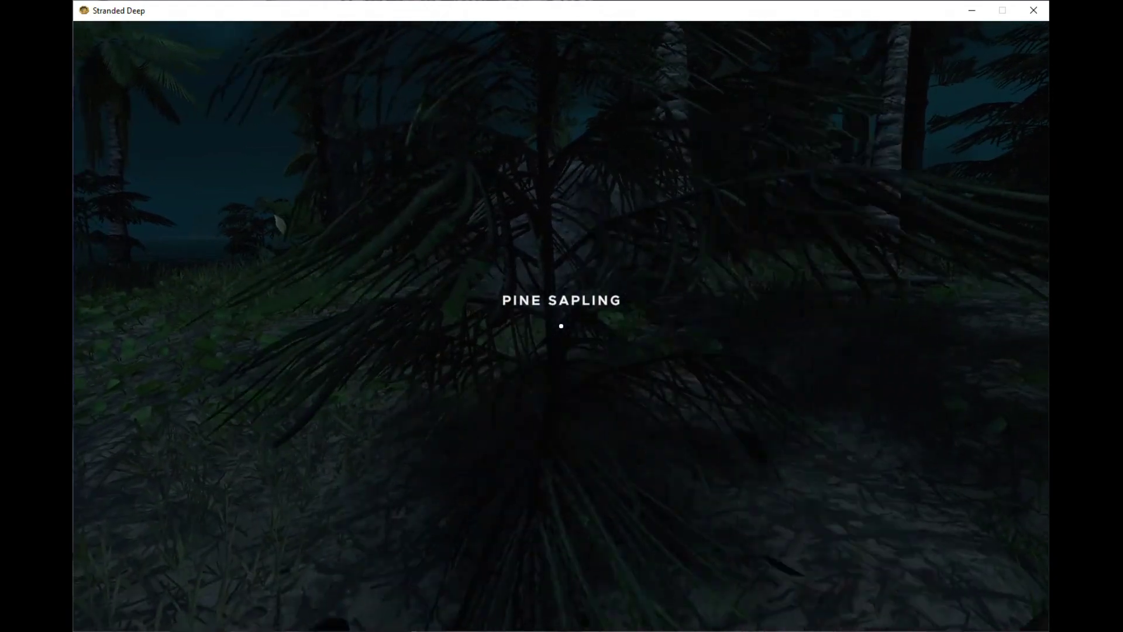
pyautogui.press('e')
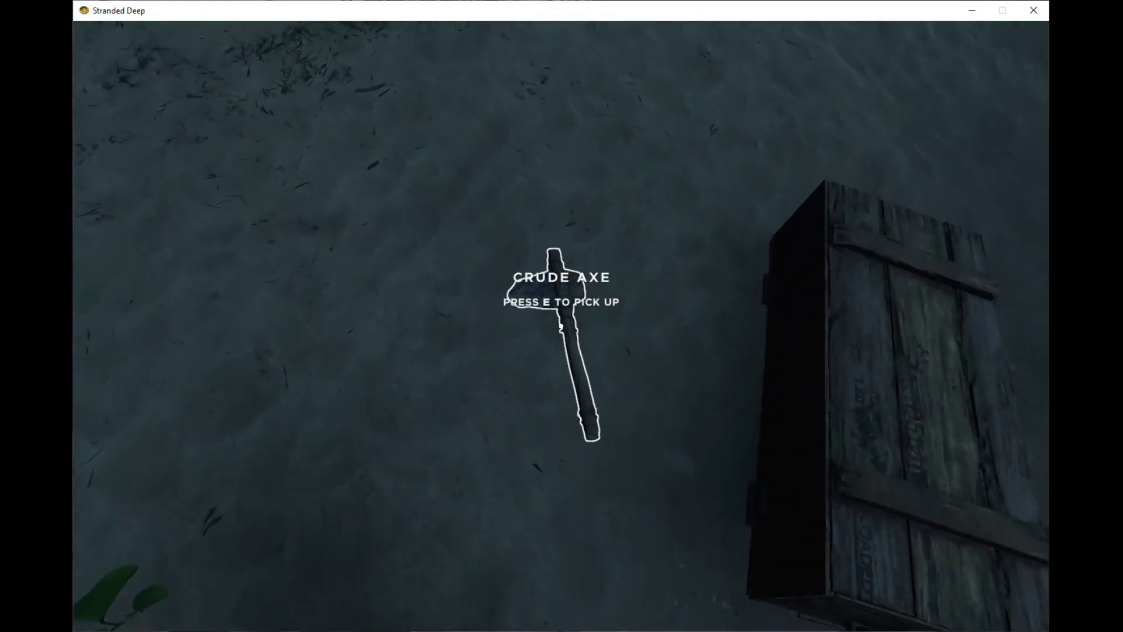
# - Pick up the crude axe from the sand and equip the refined hammer
pyautogui.press('e')
pyautogui.press('Tab')
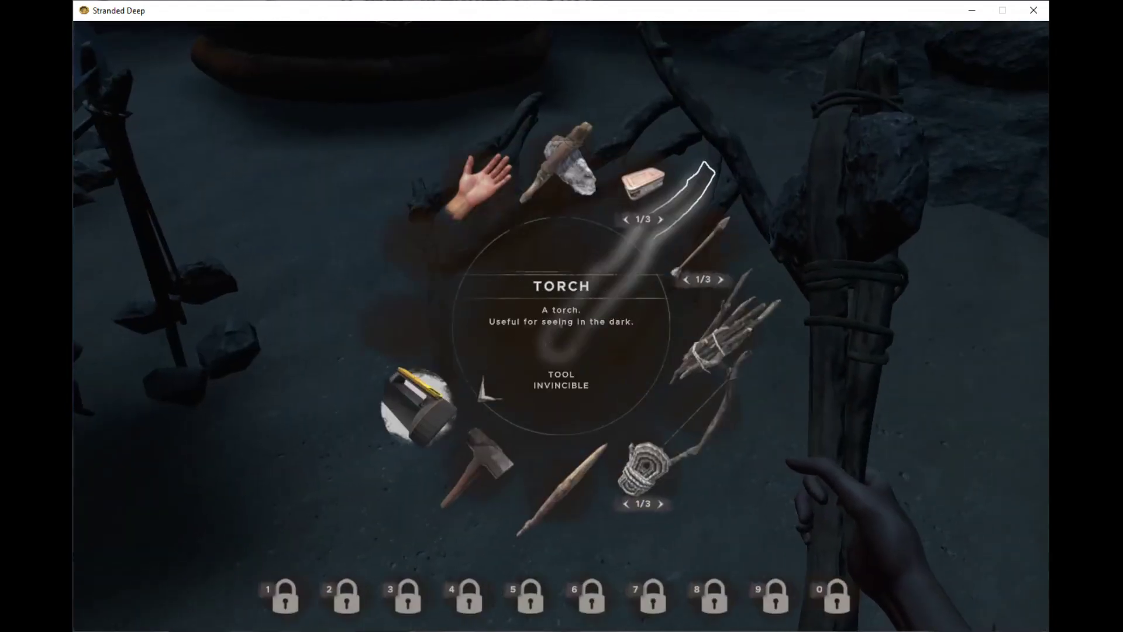
pyautogui.press('Tab')
pyautogui.press('Tab')
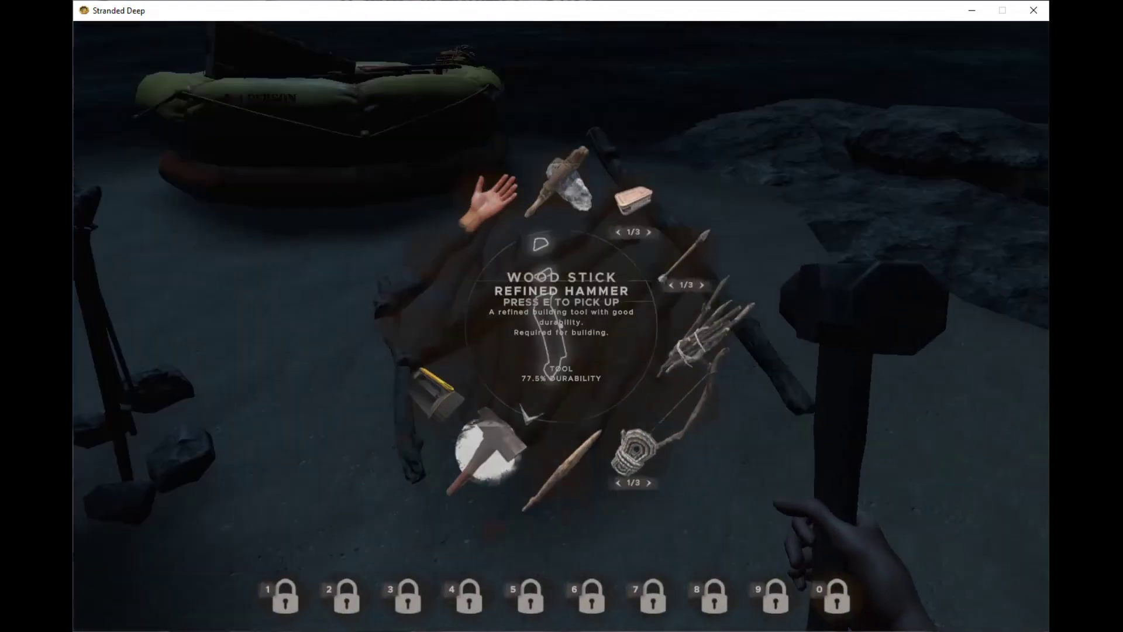
pyautogui.click(474, 465)
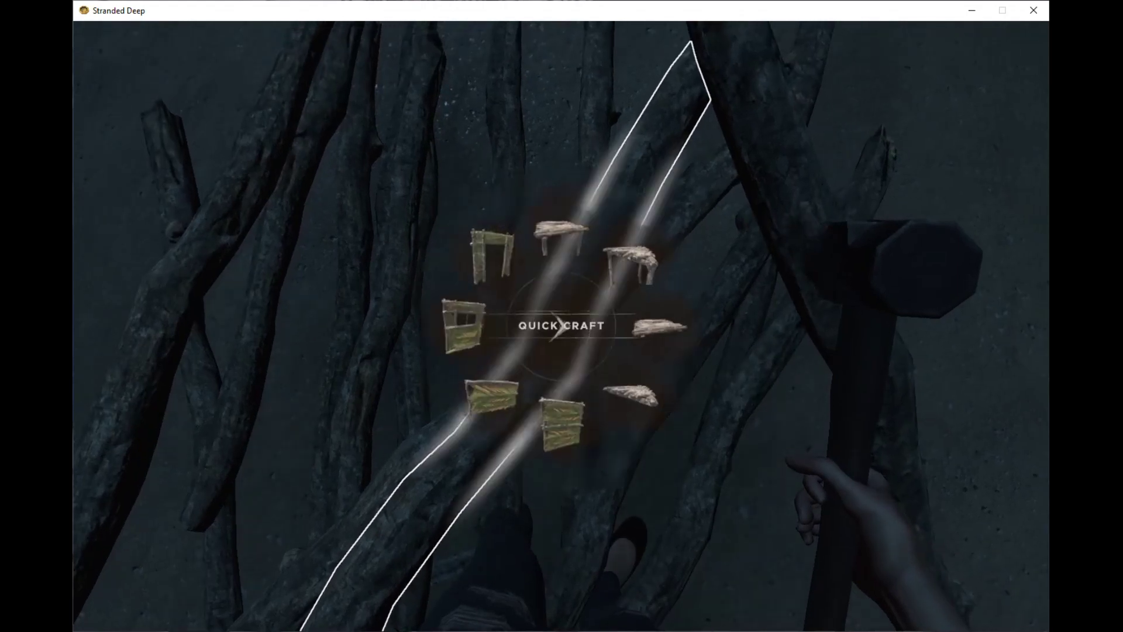
# - Check the Wood Raft Base requirements and pick up three more wood sticks
pyautogui.press('c')
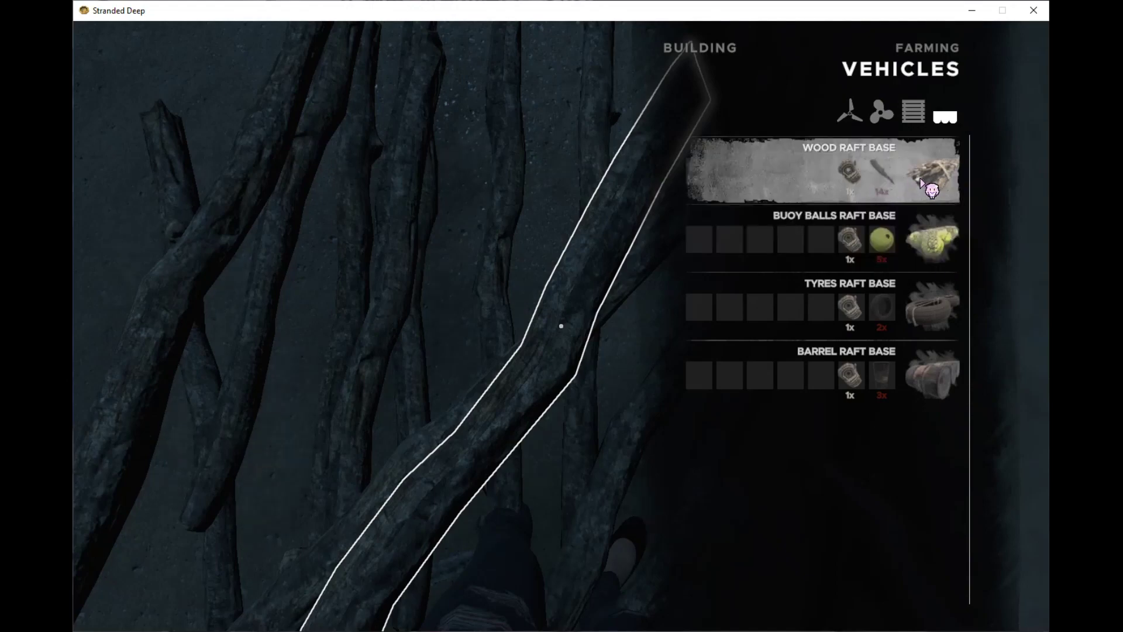
pyautogui.press('Escape')
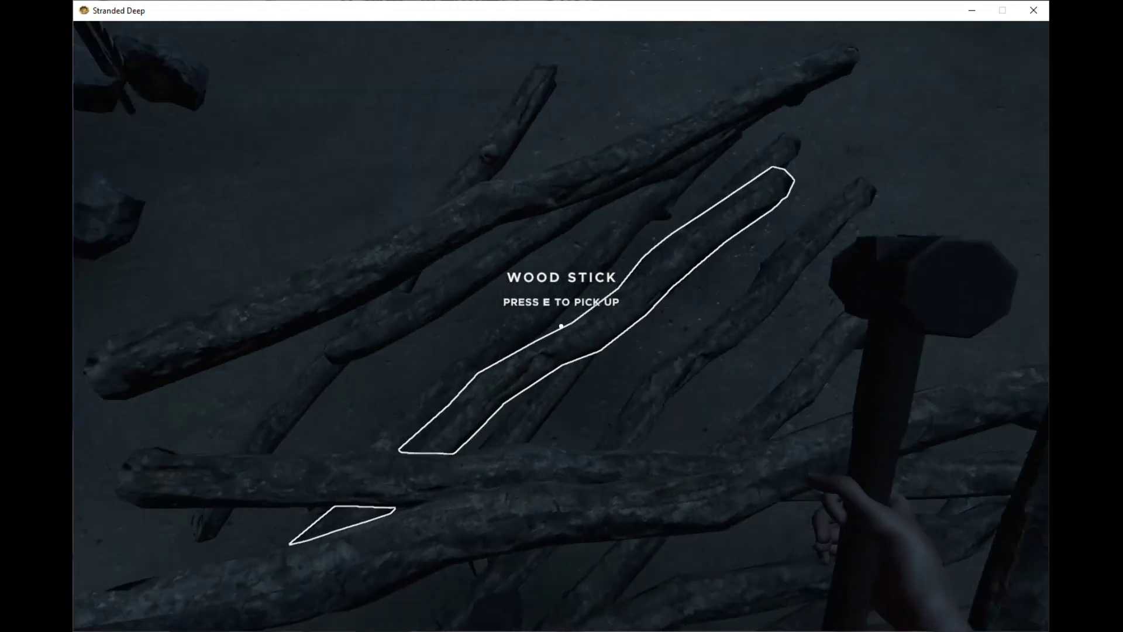
pyautogui.press('c')
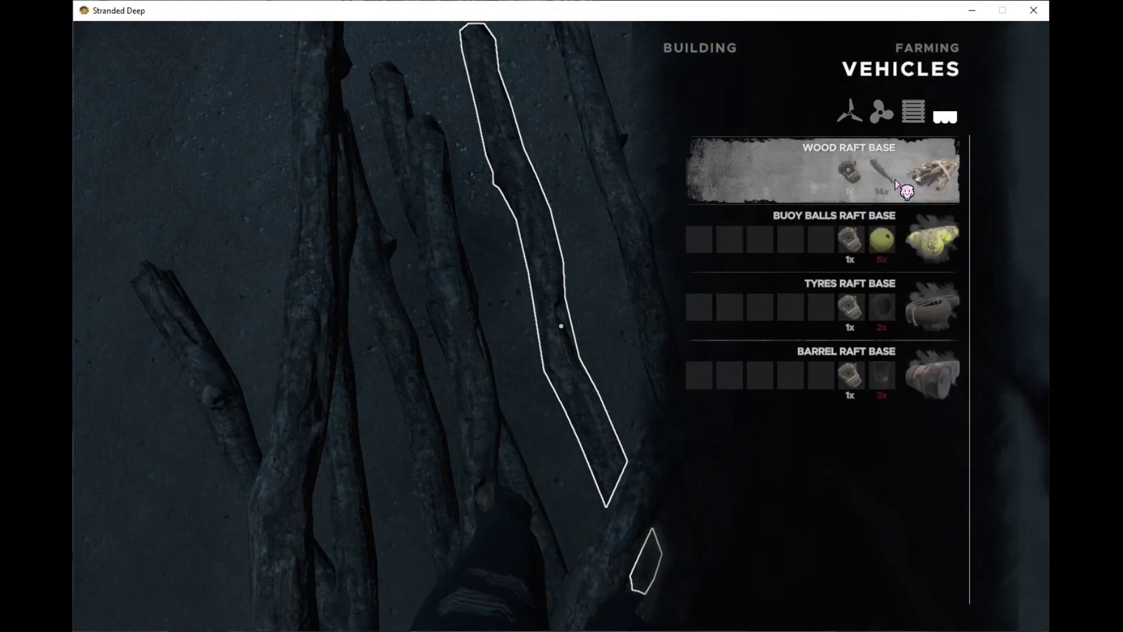
pyautogui.click(937, 180)
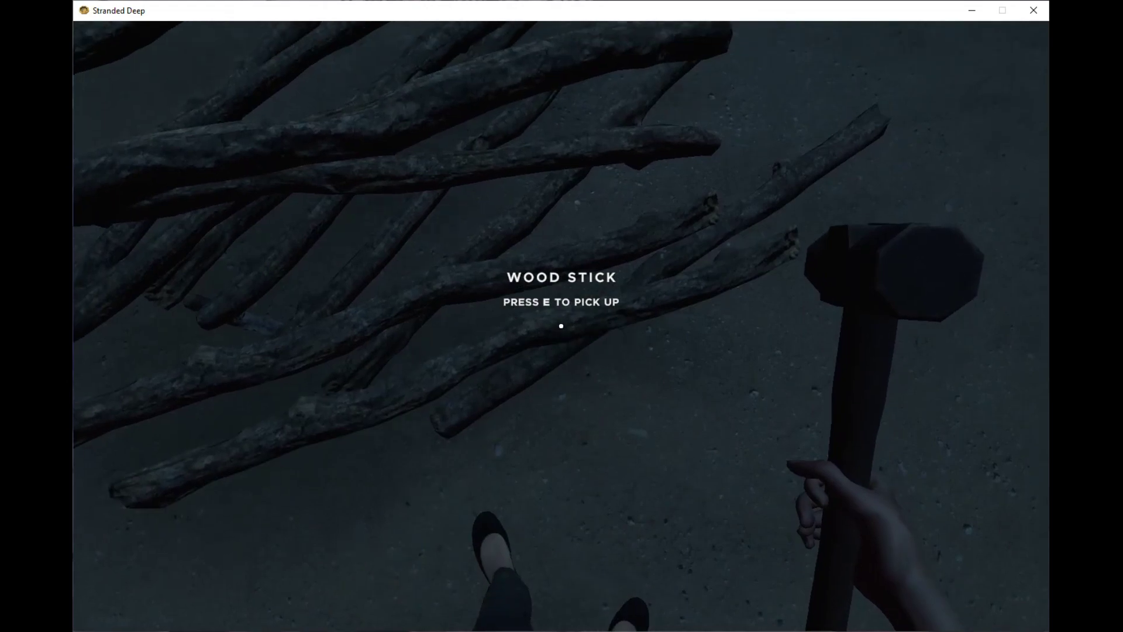
pyautogui.press('e')
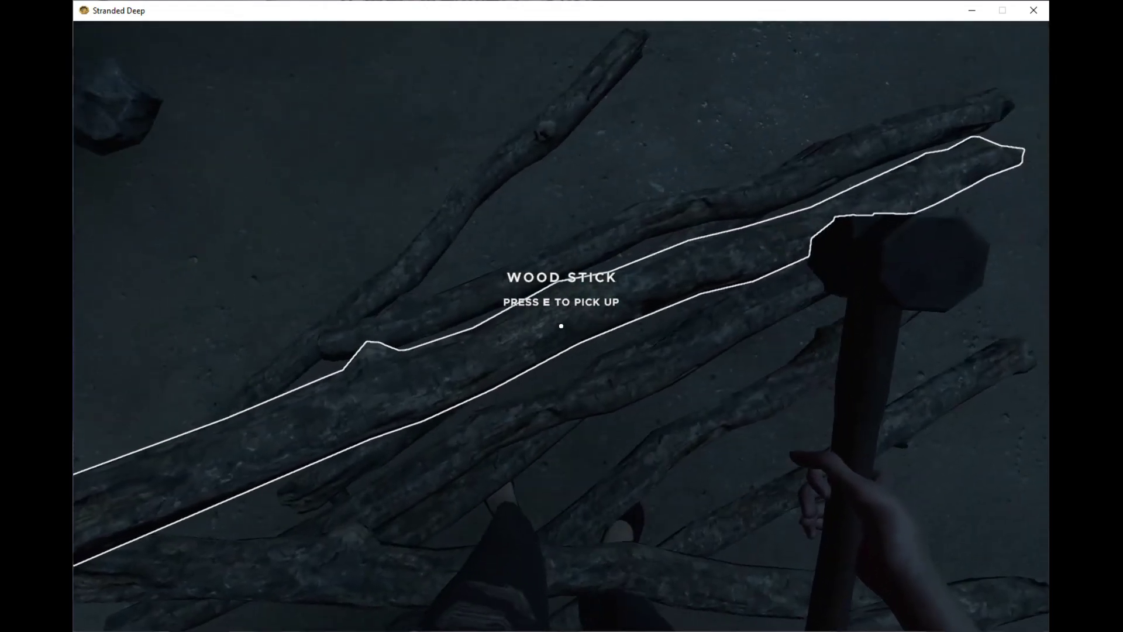
pyautogui.press('c')
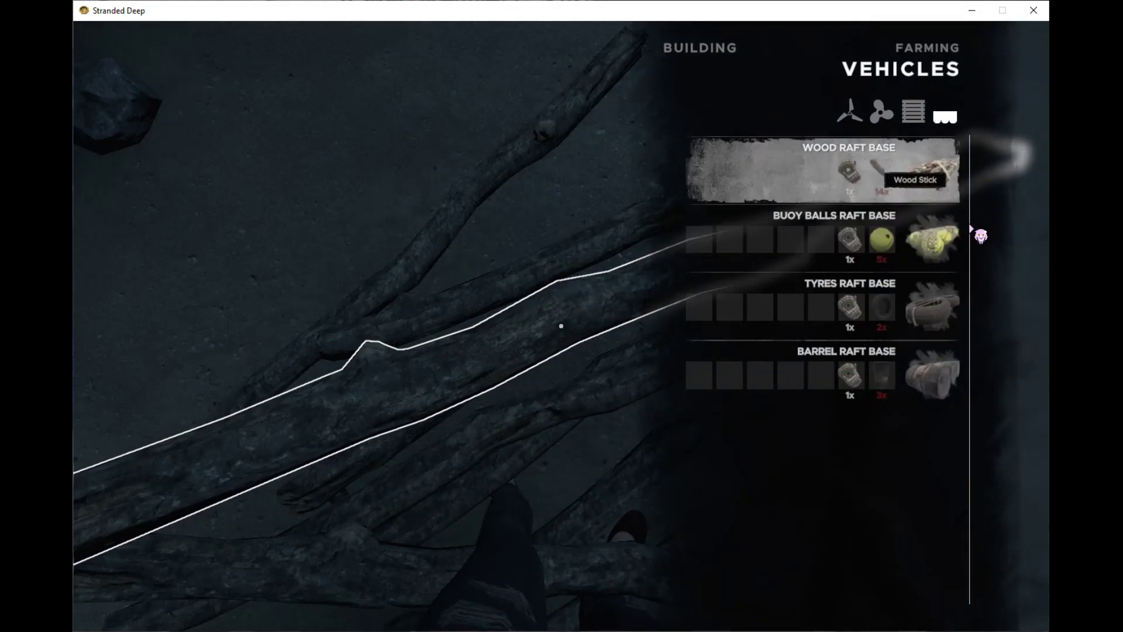
pyautogui.scroll(-1, 980, 235)
pyautogui.press('Escape')
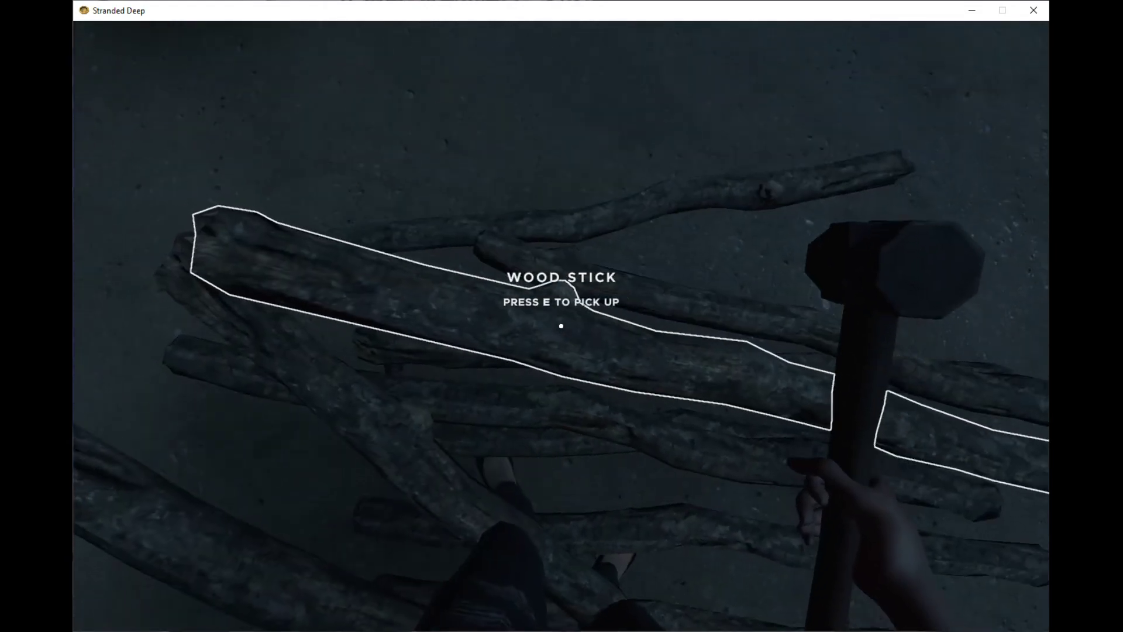
pyautogui.press('e')
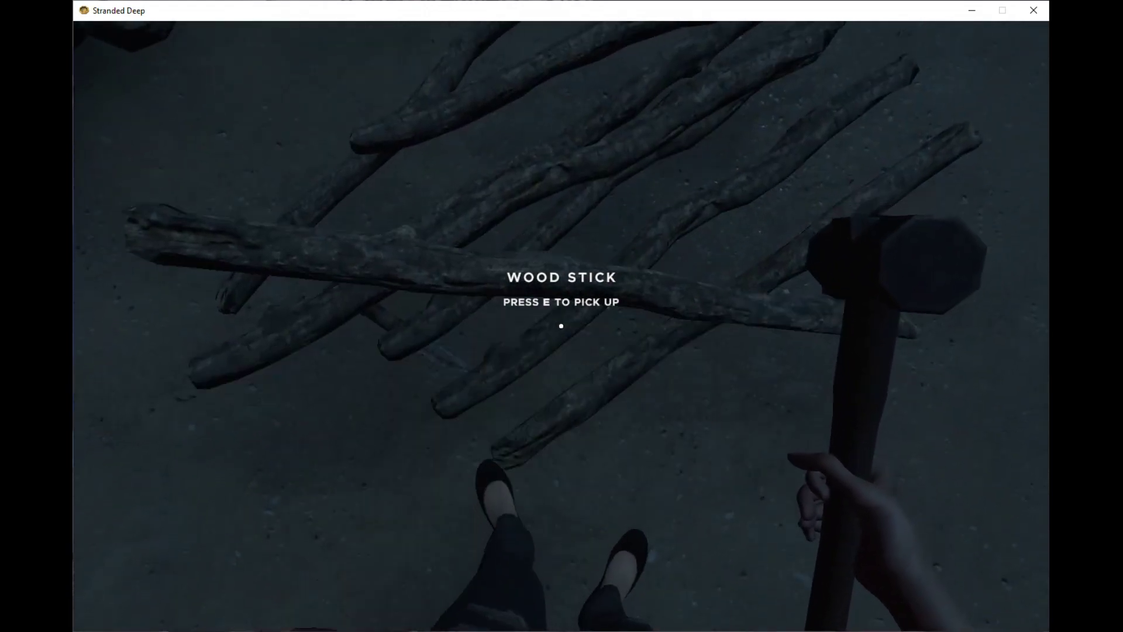
pyautogui.press('e')
pyautogui.press('e')
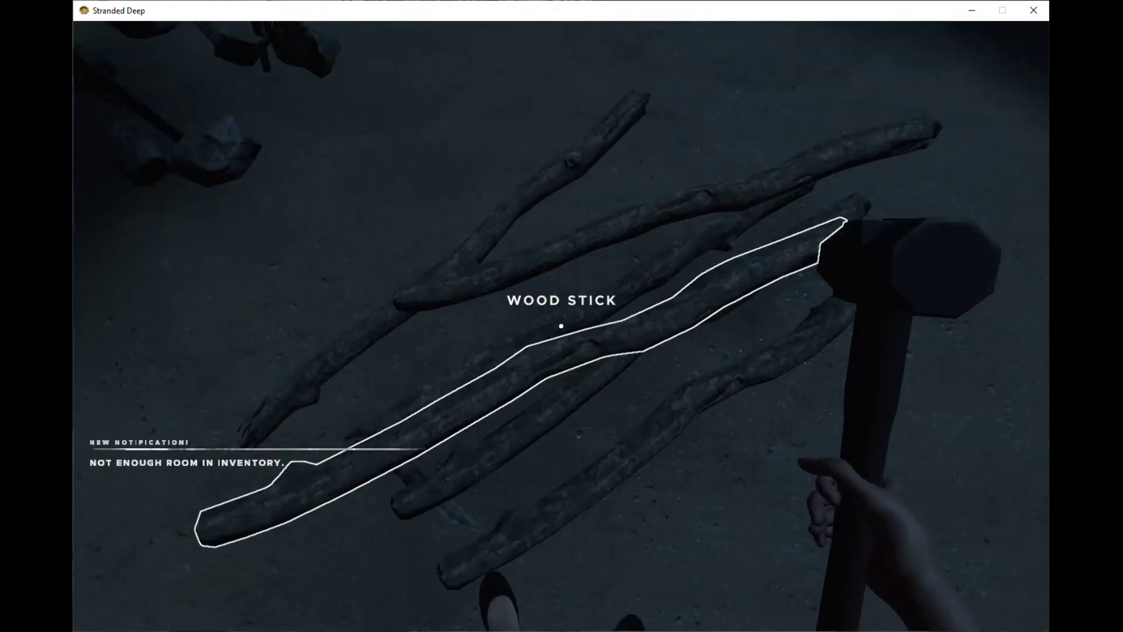
# - Browse the crafting and vehicle recipes again, then bring up the backpack
pyautogui.press('c')
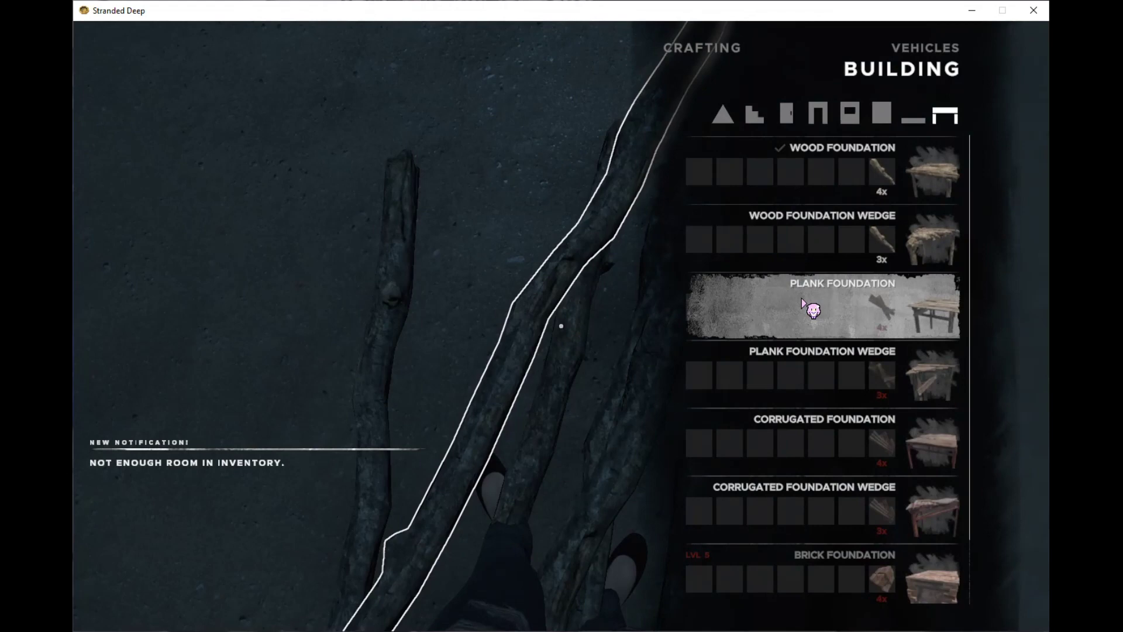
pyautogui.click(704, 48)
pyautogui.click(925, 48)
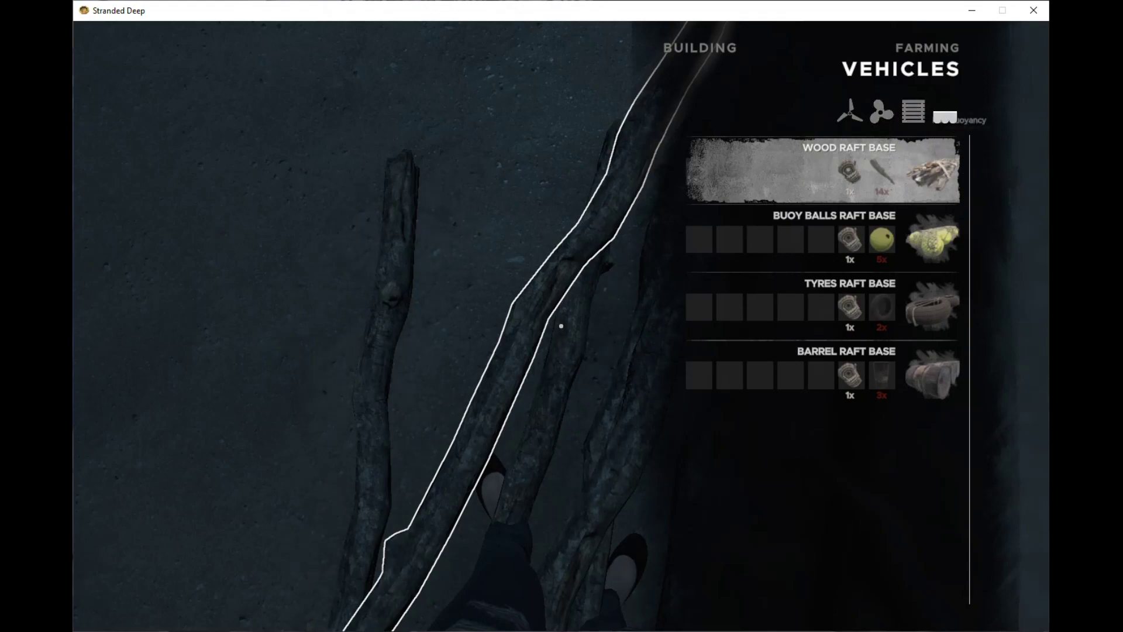
pyautogui.press('Escape')
pyautogui.press('Tab')
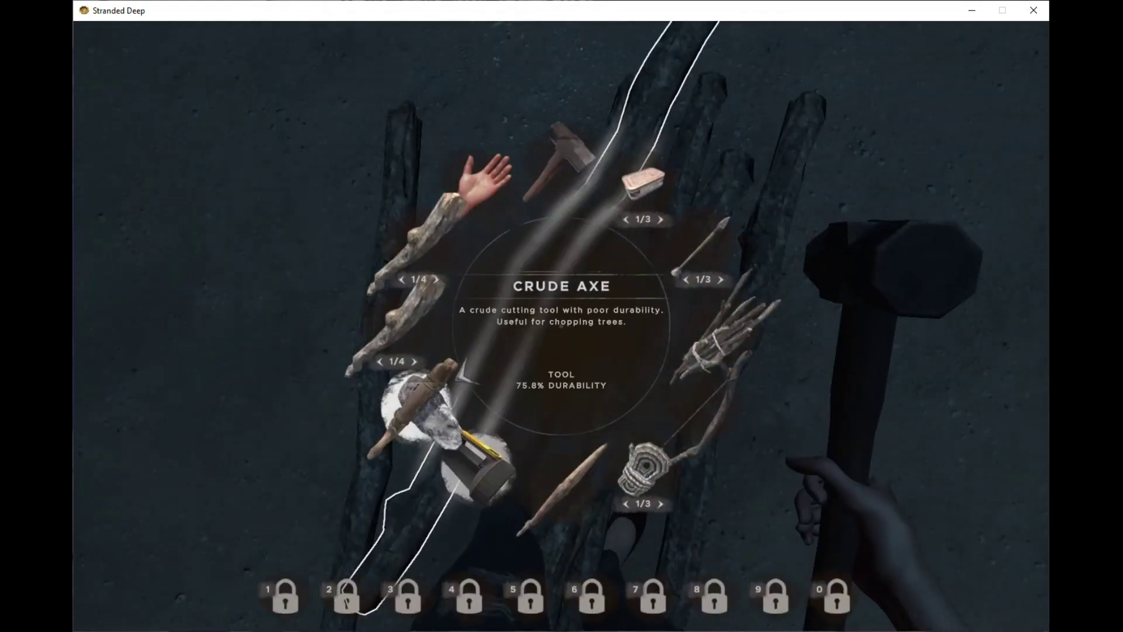
pyautogui.click(562, 158)
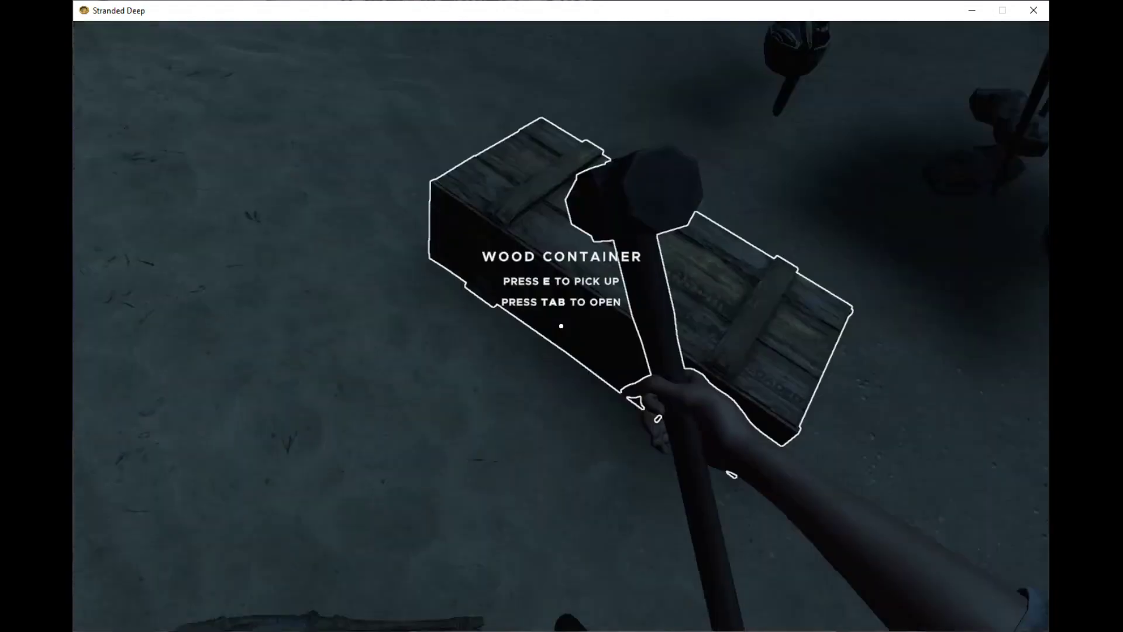
pyautogui.press('e')
pyautogui.press('e')
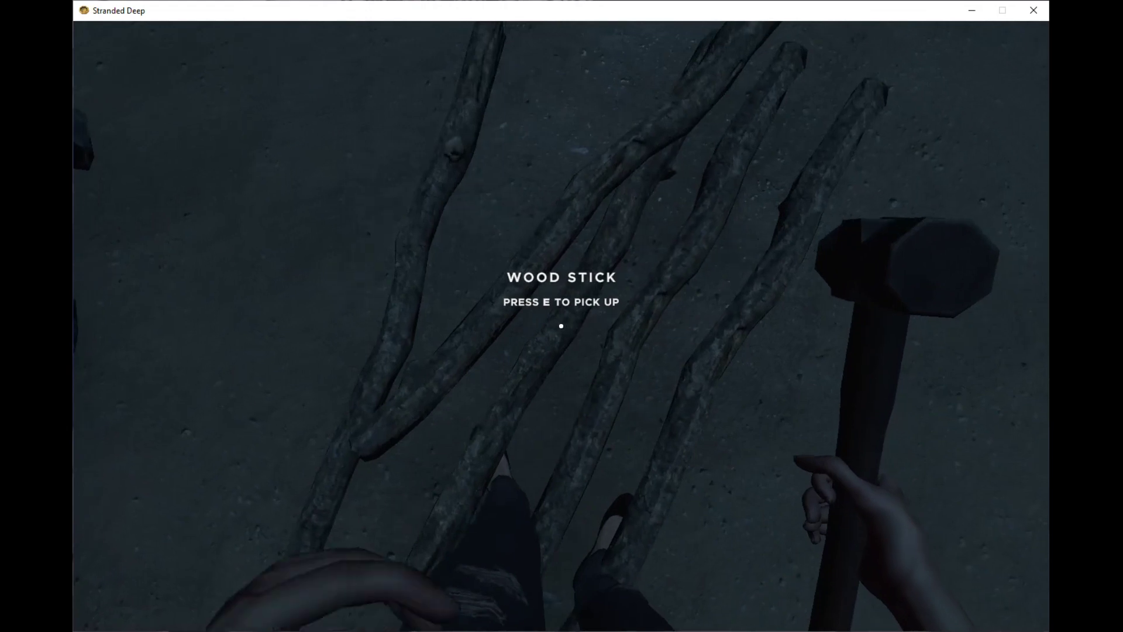
pyautogui.press('e')
pyautogui.press('e')
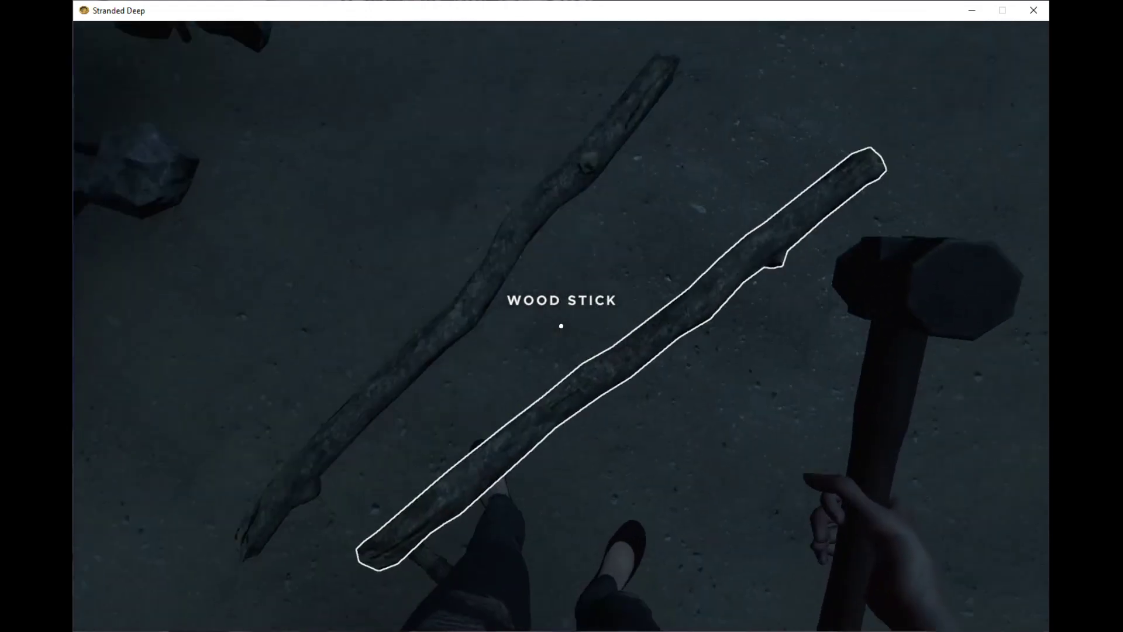
pyautogui.press('e')
pyautogui.press('c')
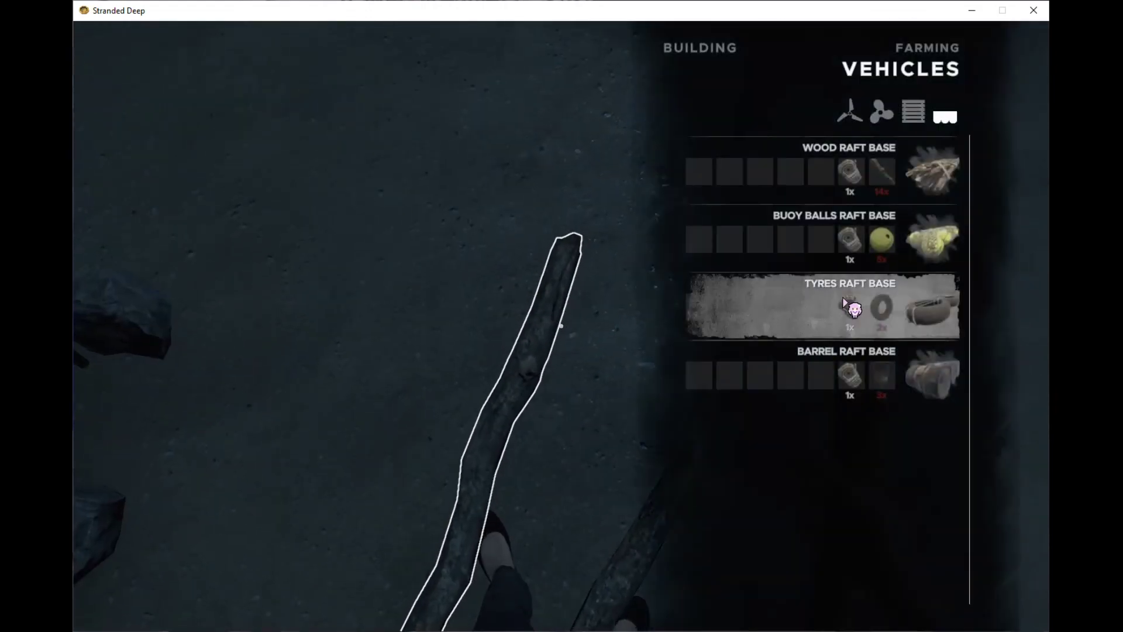
pyautogui.click(891, 254)
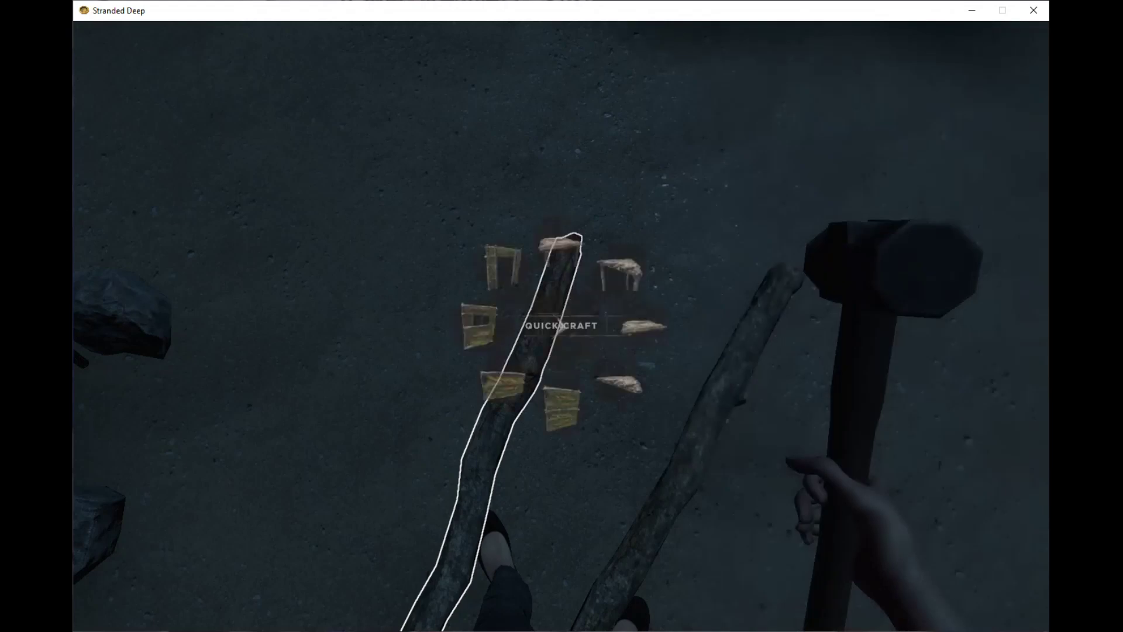
pyautogui.press('Escape')
pyautogui.rightClick(562, 325)
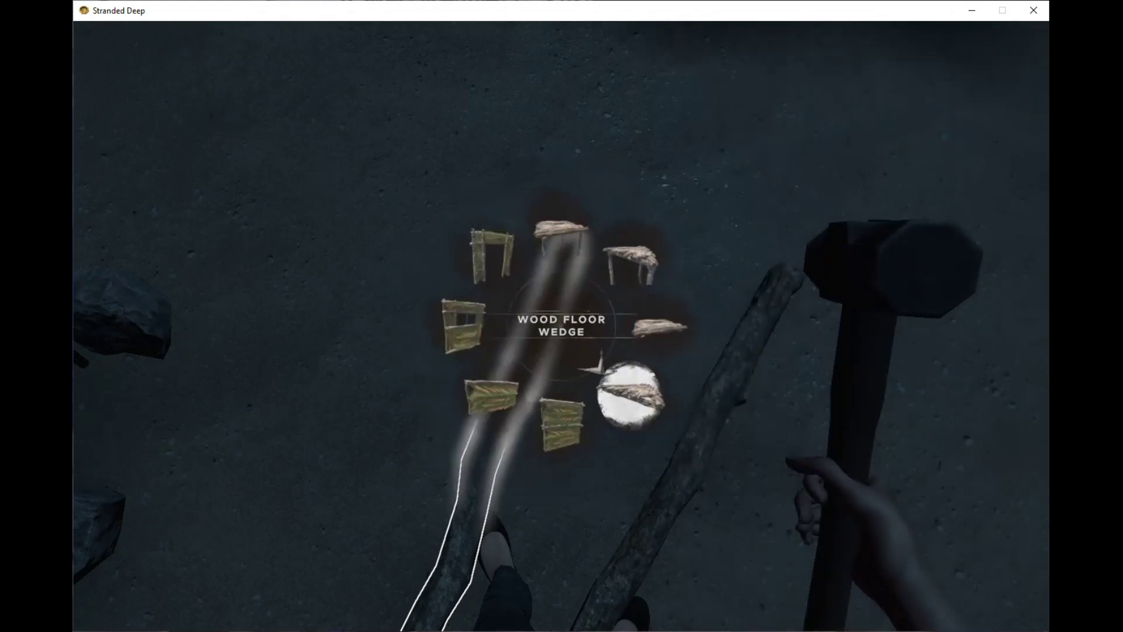
pyautogui.click(632, 390)
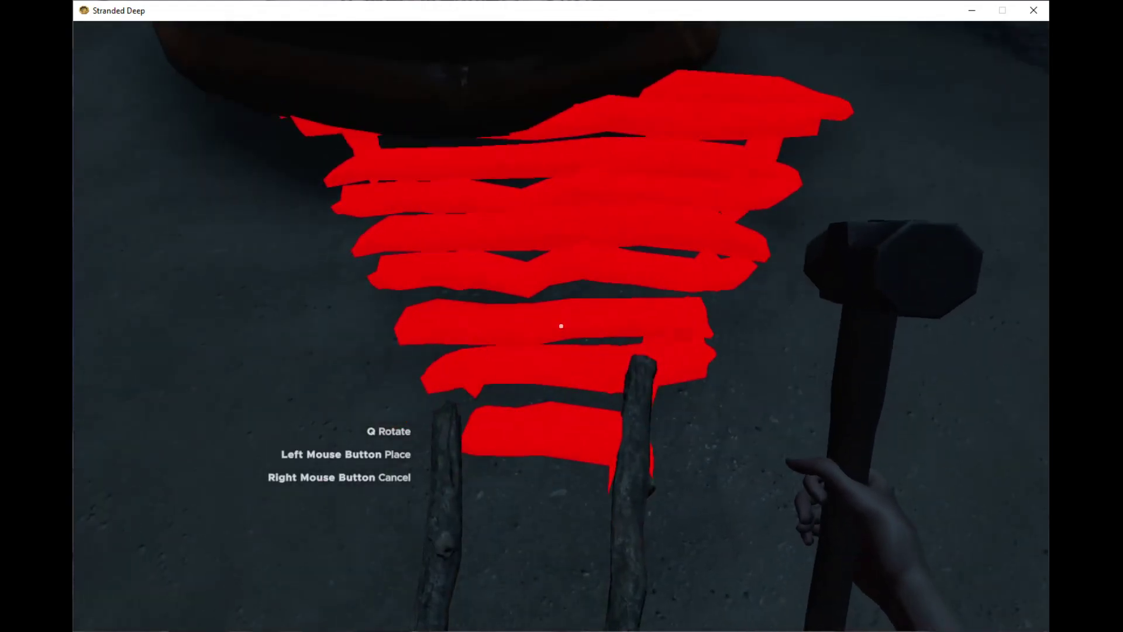
pyautogui.rightClick(561, 327)
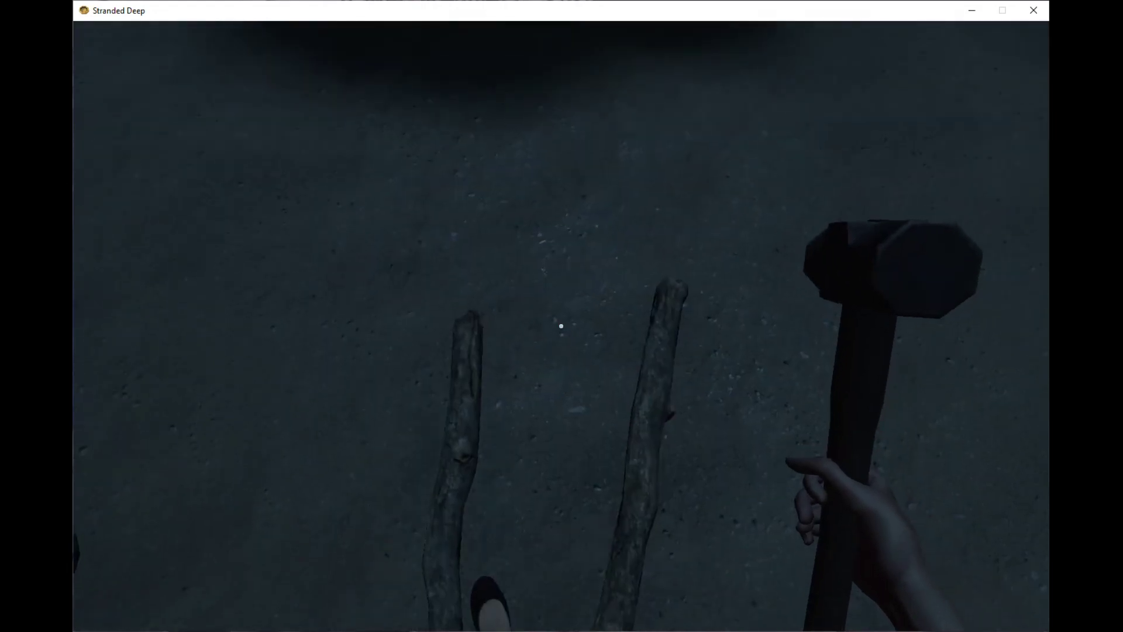
pyautogui.press('c')
pyautogui.press('c')
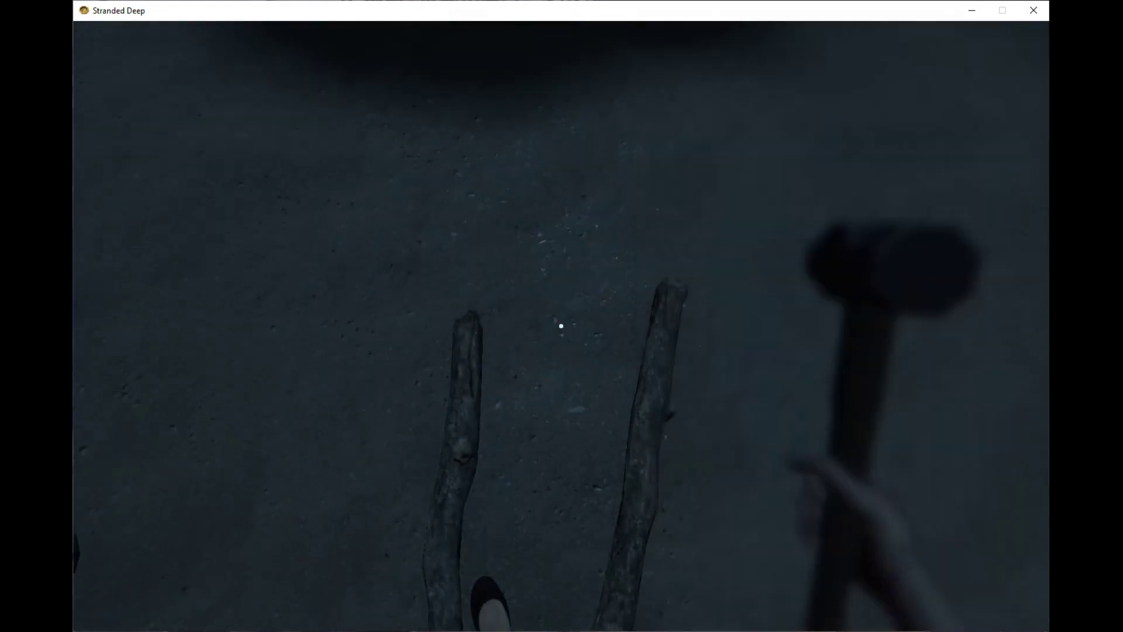
pyautogui.press('q')
pyautogui.press('q')
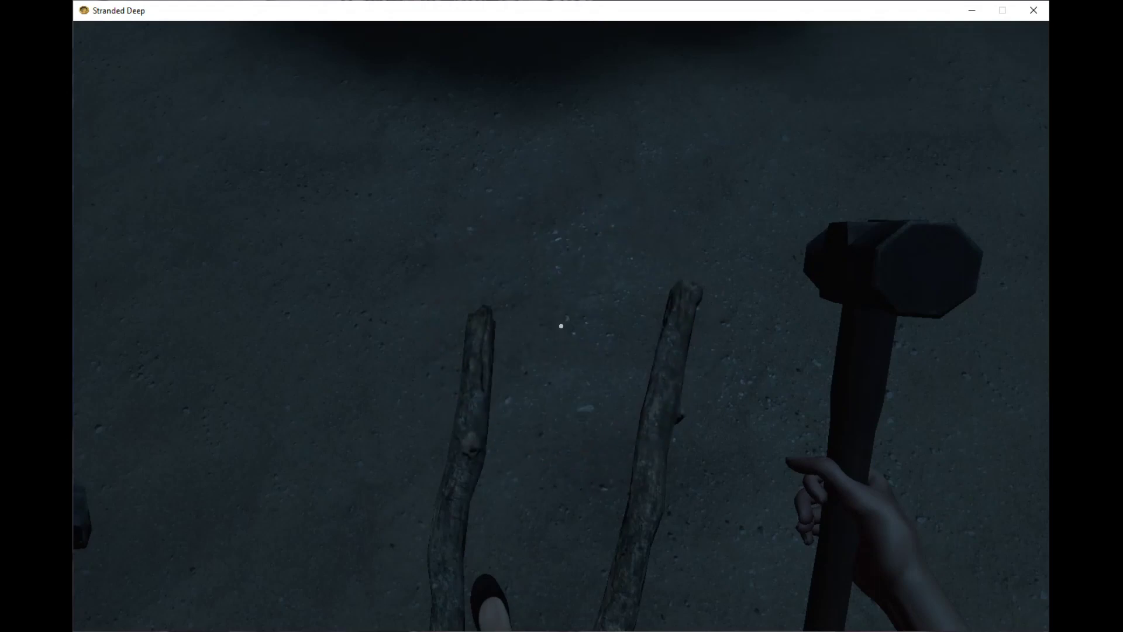
pyautogui.press('Tab')
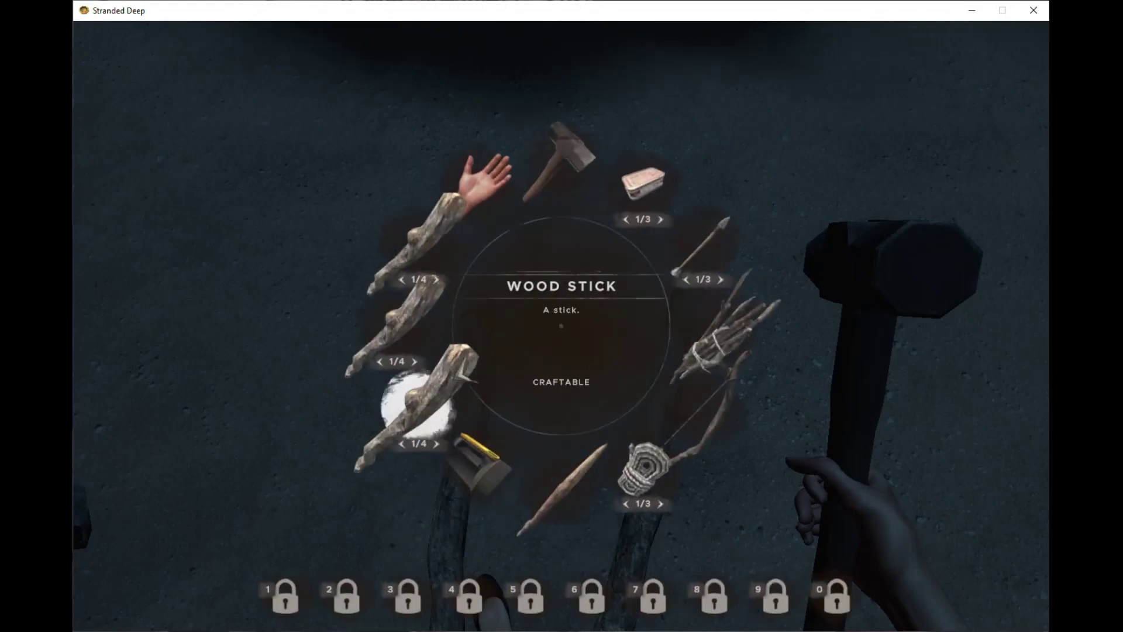
pyautogui.press('Tab')
pyautogui.press('Escape')
pyautogui.press('Escape')
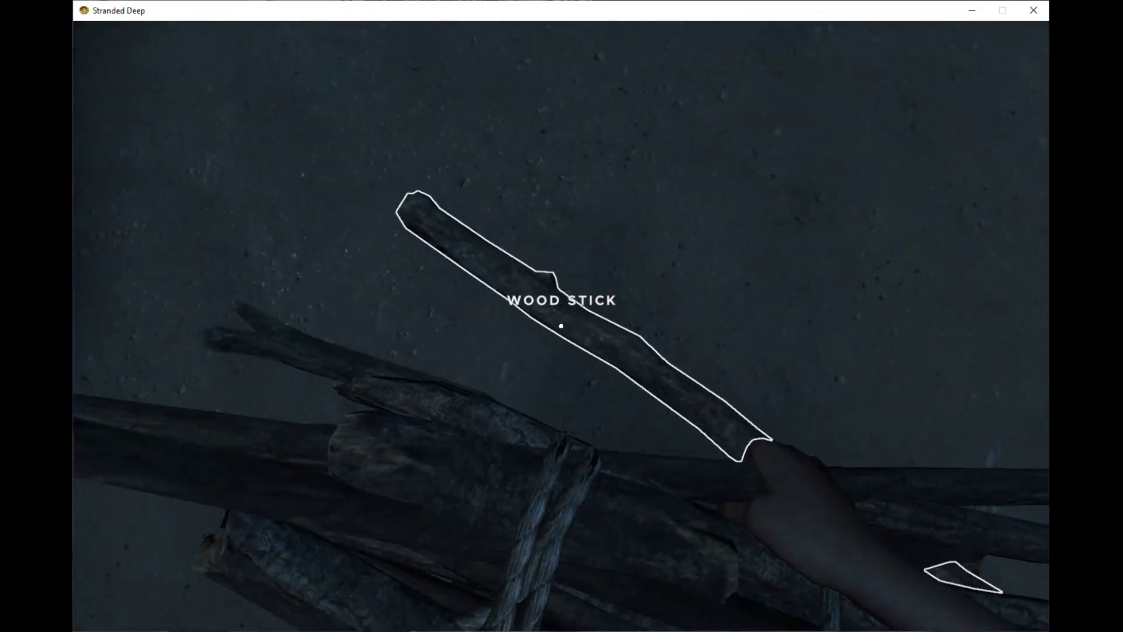
pyautogui.press('c')
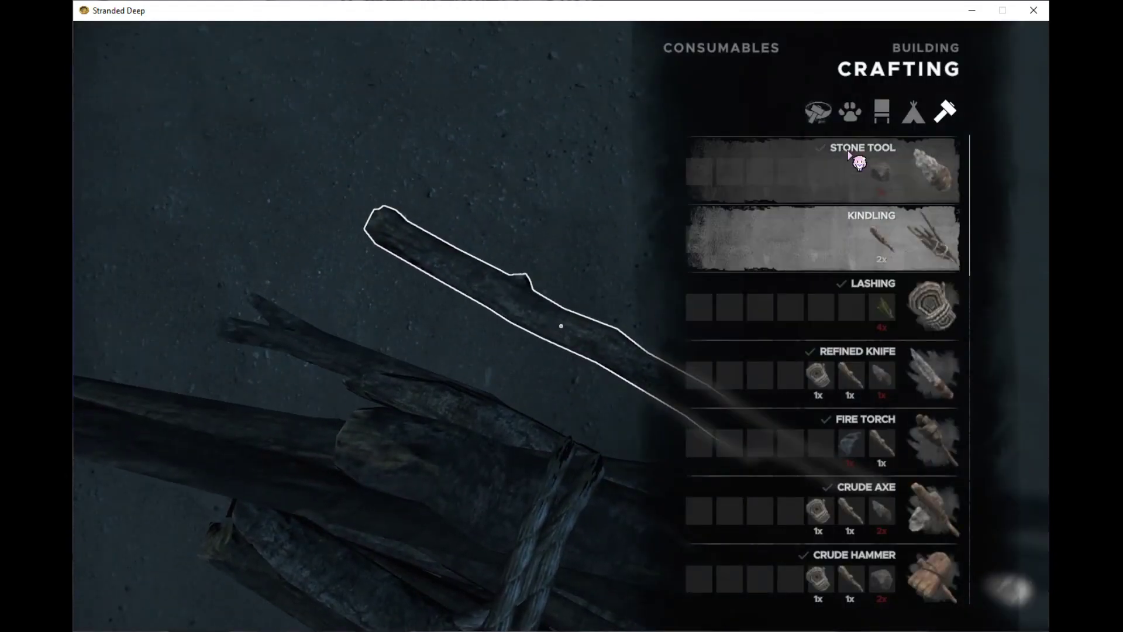
pyautogui.click(947, 59)
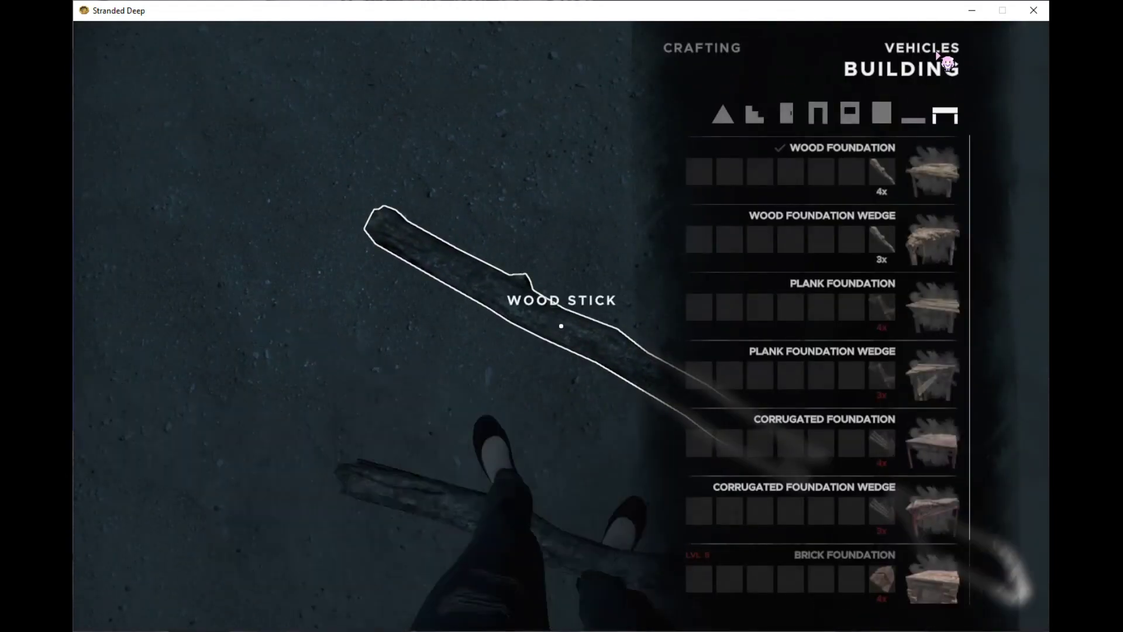
pyautogui.click(945, 53)
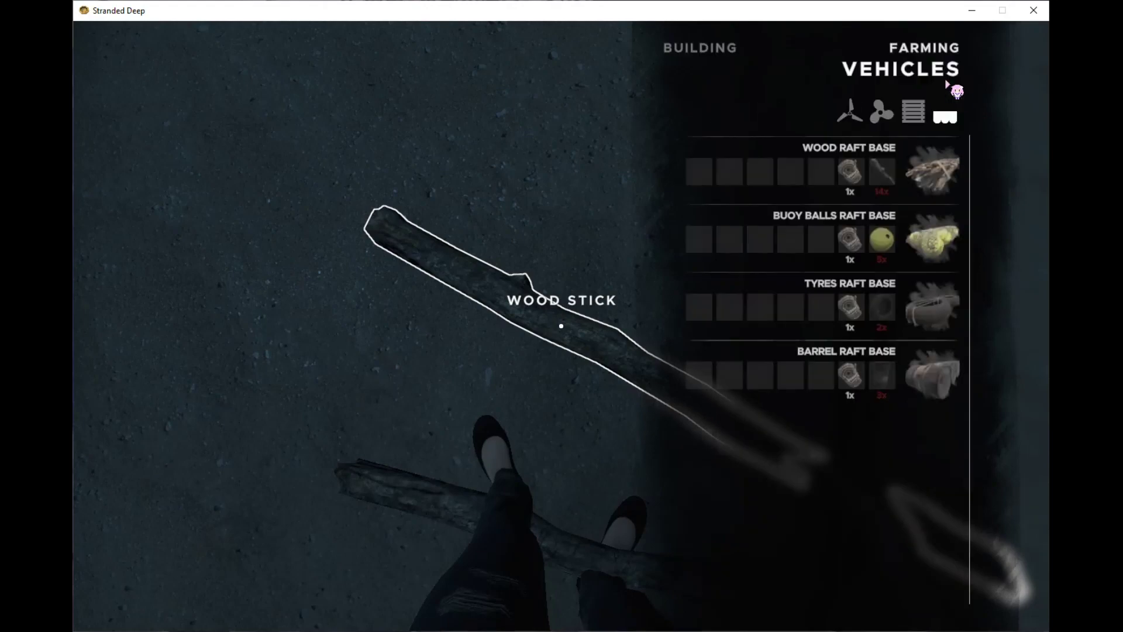
pyautogui.click(919, 172)
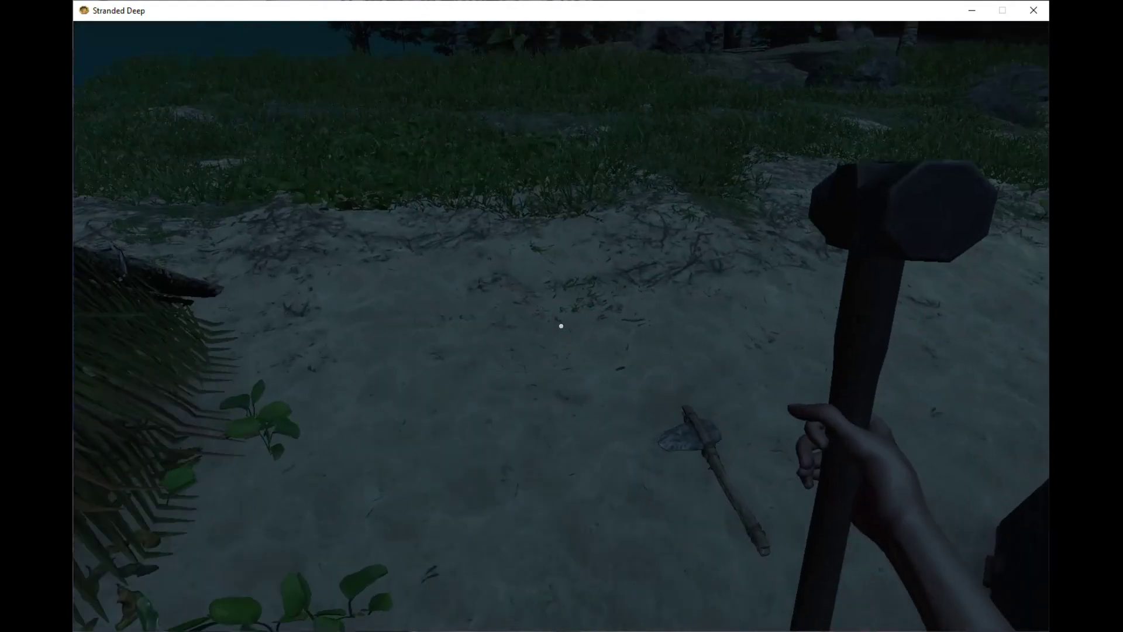
# - Drop the crude spear on the sand and pick up the two wood sticks
pyautogui.press('Tab')
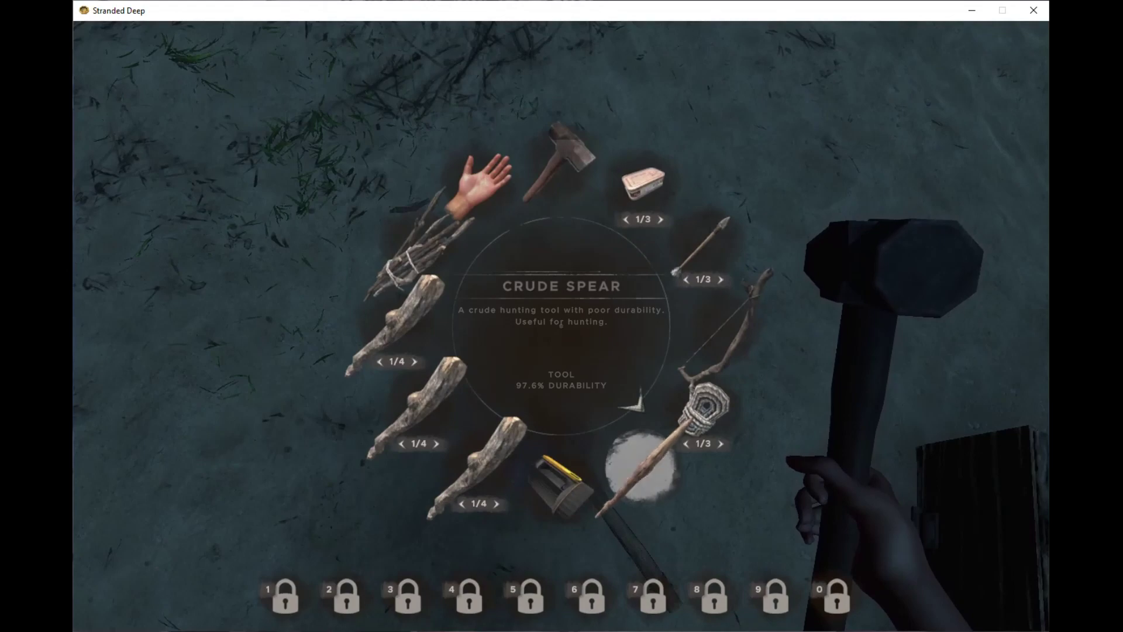
pyautogui.press('q')
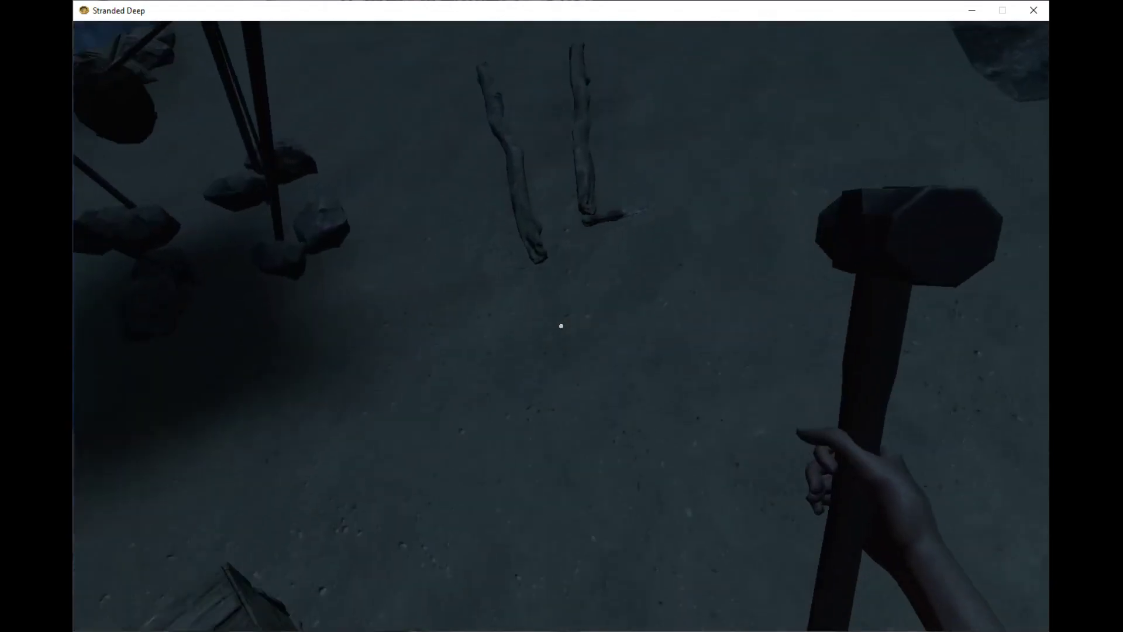
pyautogui.press('e')
pyautogui.press('e')
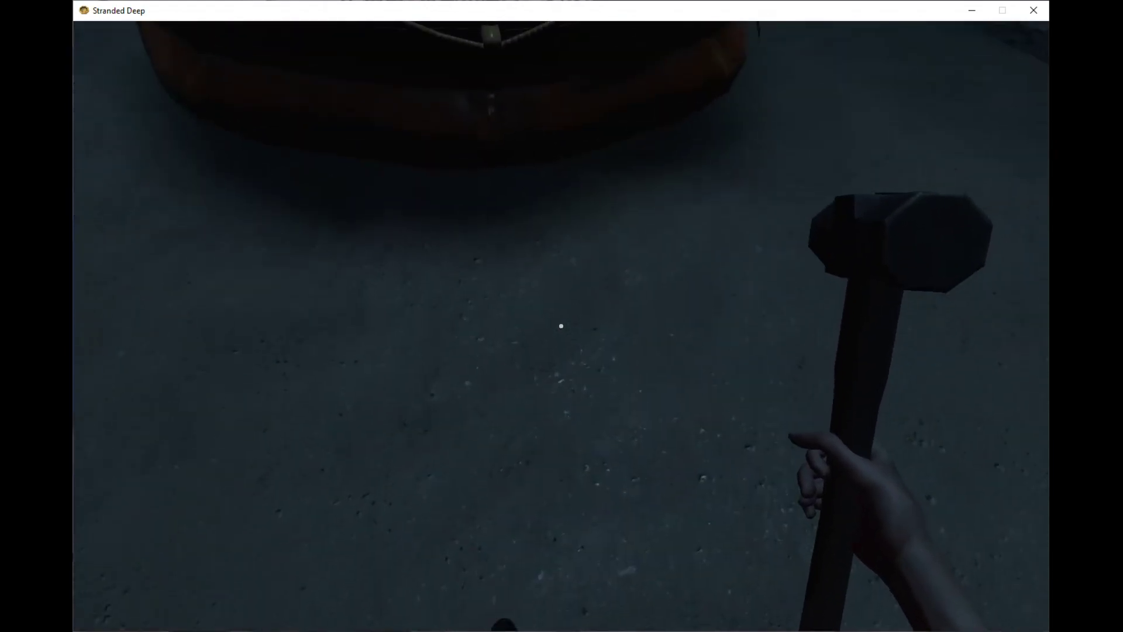
pyautogui.press('Tab')
pyautogui.press('Tab')
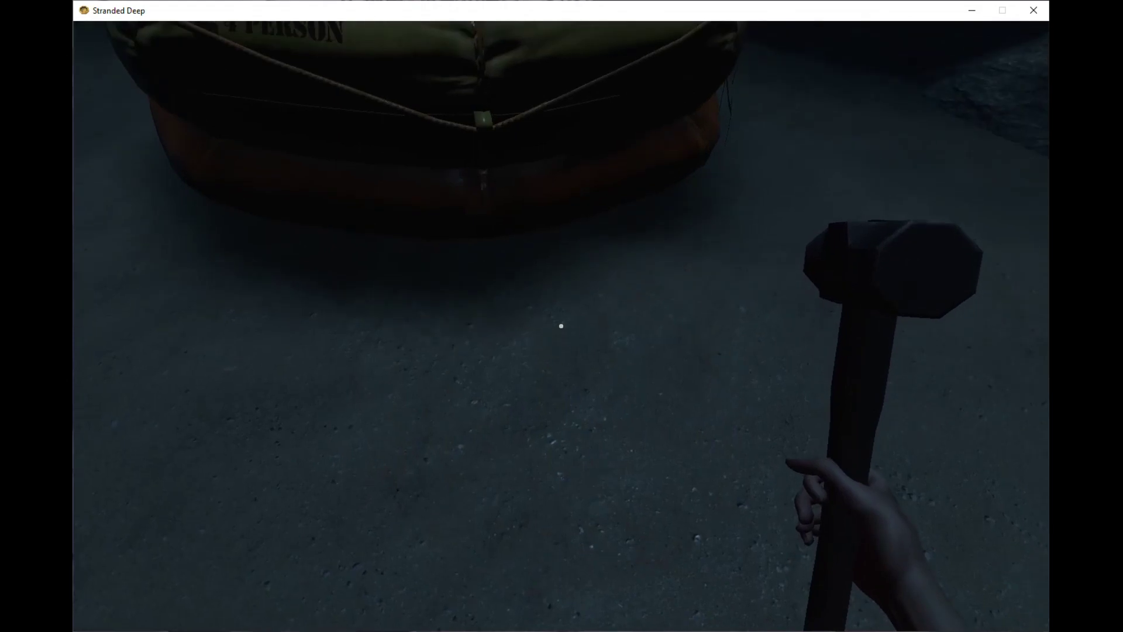
# - Place a Wood Raft Base beside the lifeboat and pick up the crude axe
pyautogui.press('c')
pyautogui.click(711, 298)
pyautogui.click(825, 171)
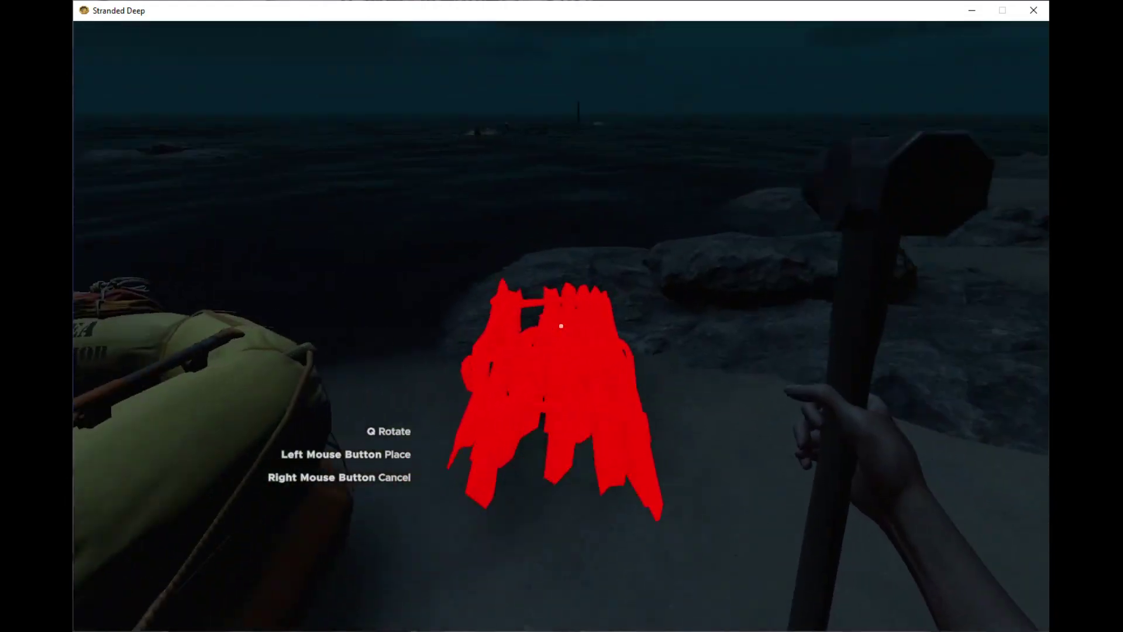
pyautogui.click(560, 326)
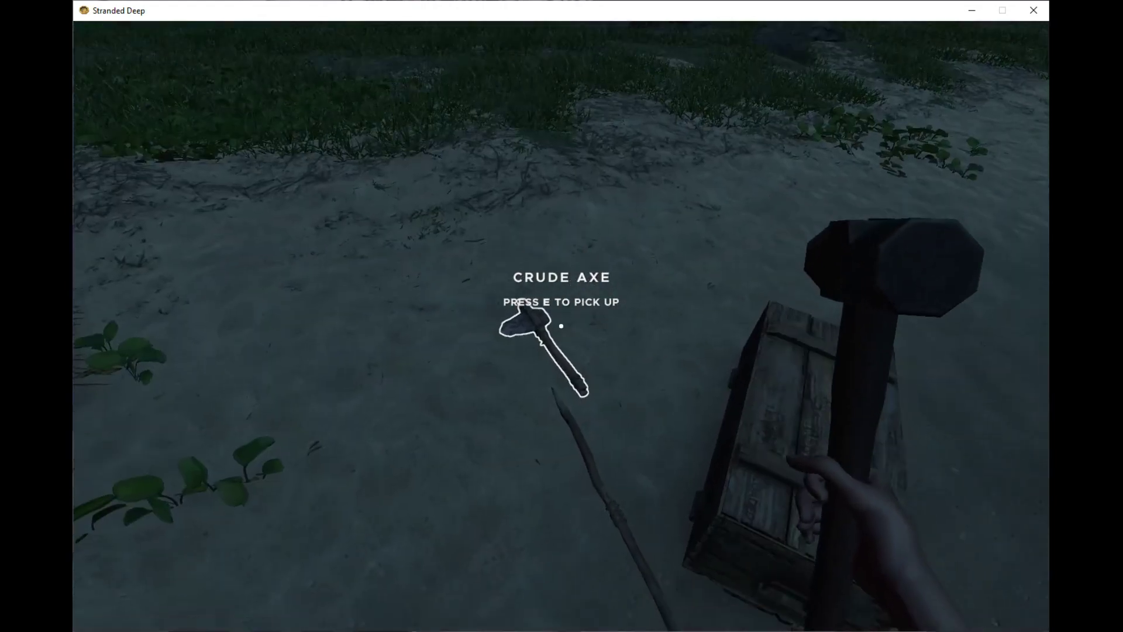
pyautogui.press('e')
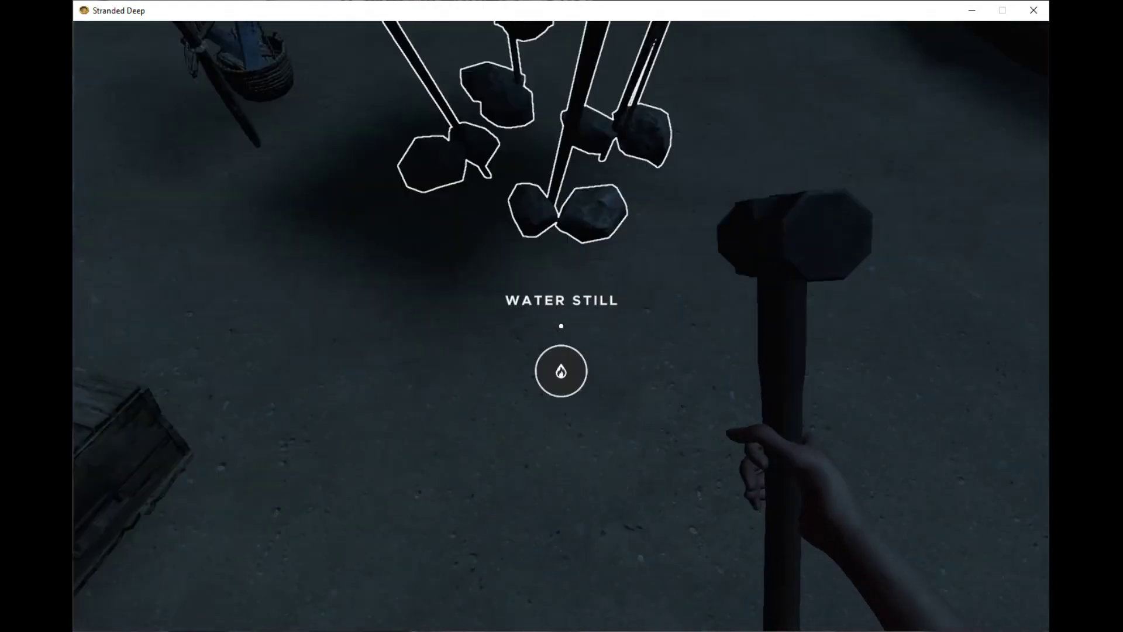
pyautogui.press('Tab')
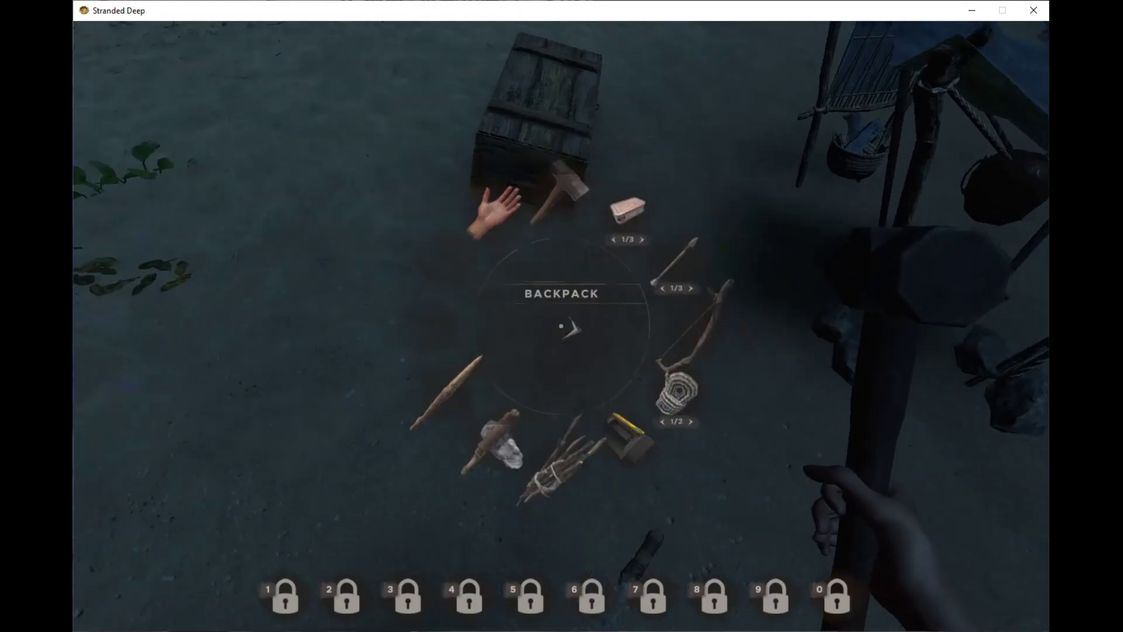
pyautogui.press('Tab')
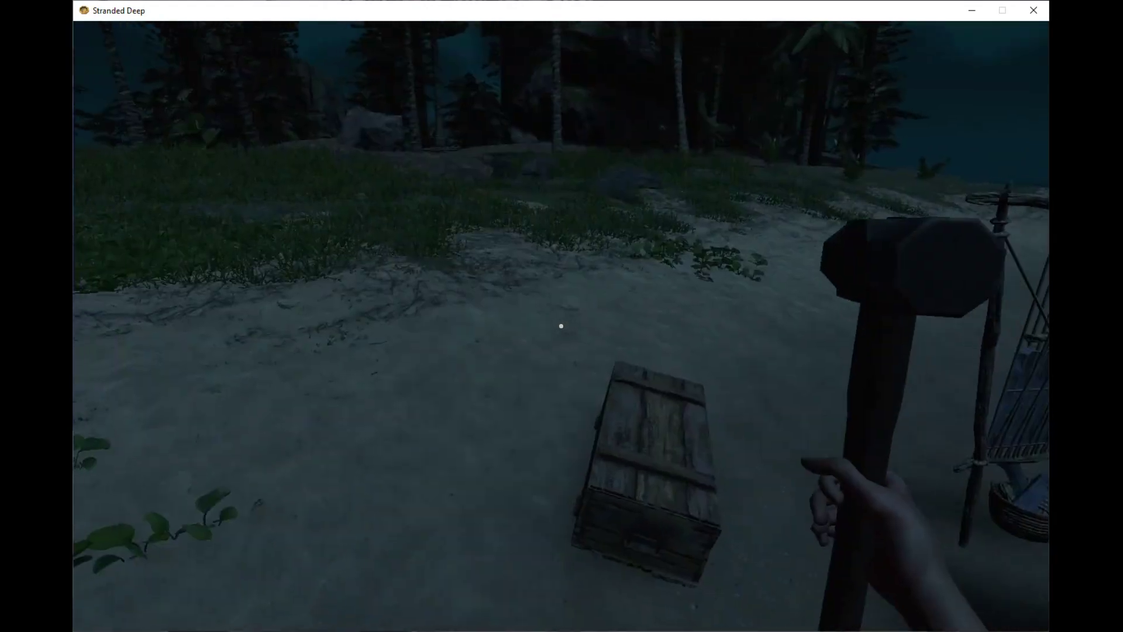
pyautogui.press('w')
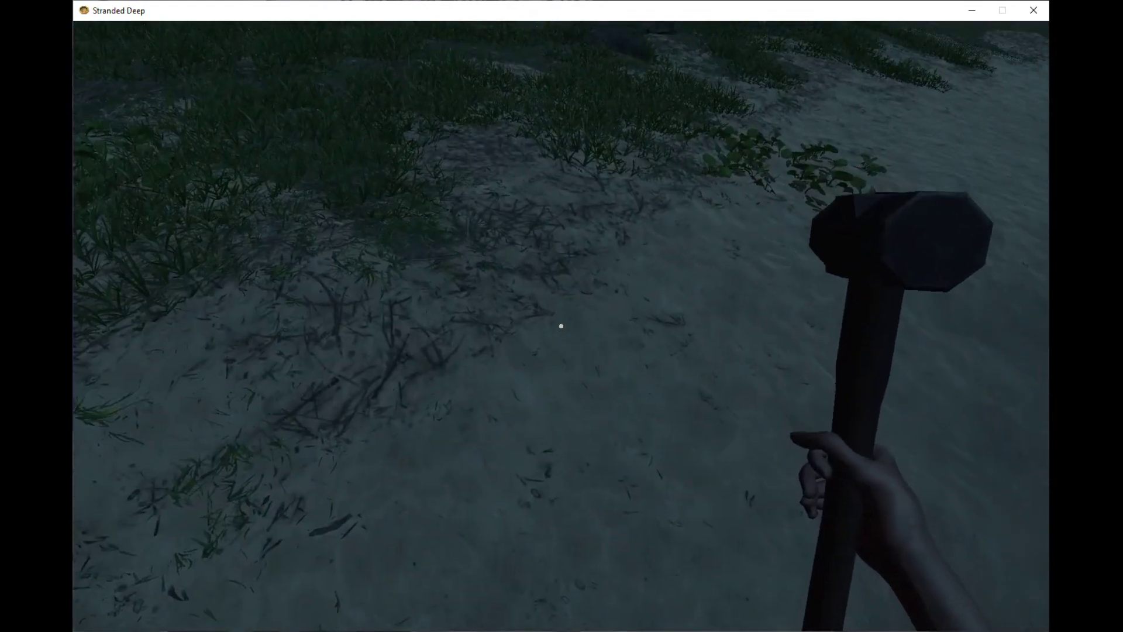
pyautogui.press('f')
pyautogui.press('f')
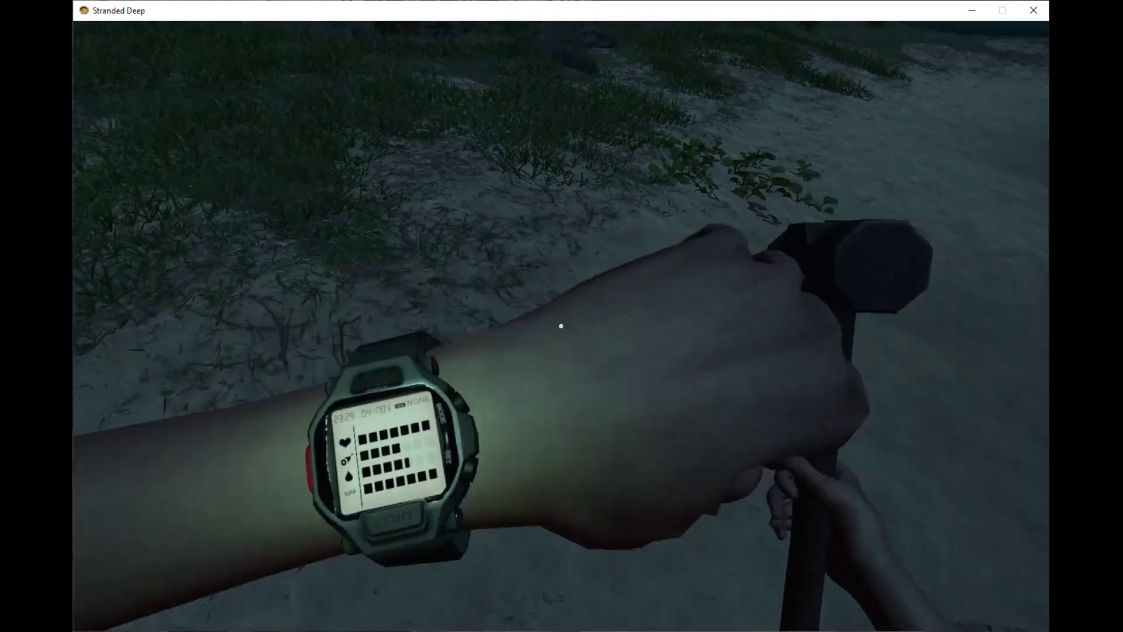
pyautogui.press('w')
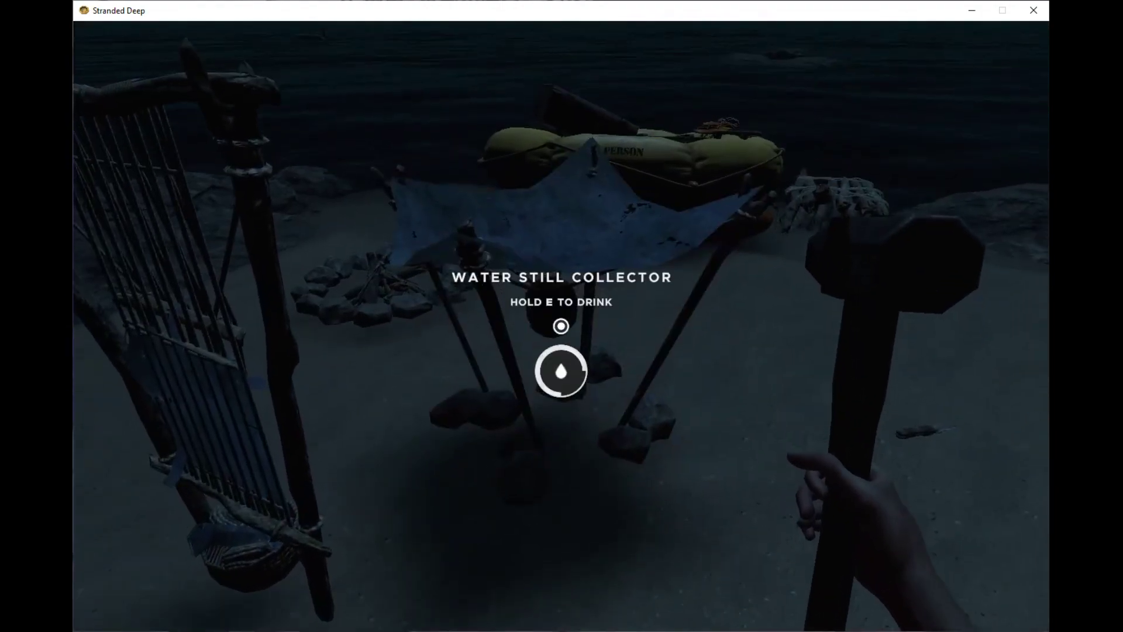
pyautogui.press('w')
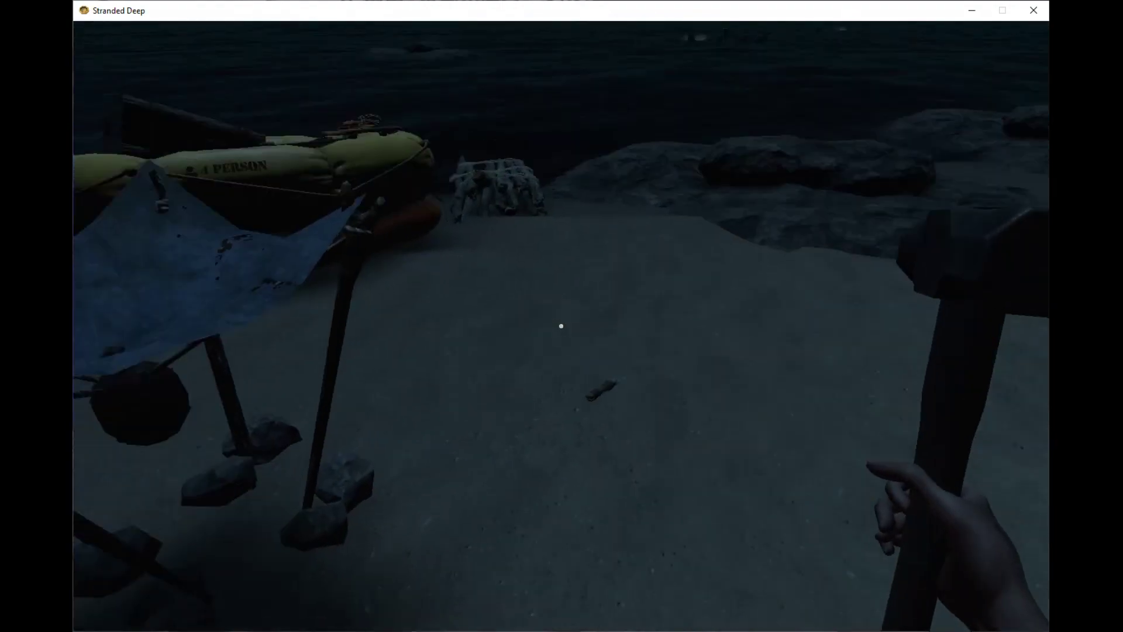
pyautogui.press('w')
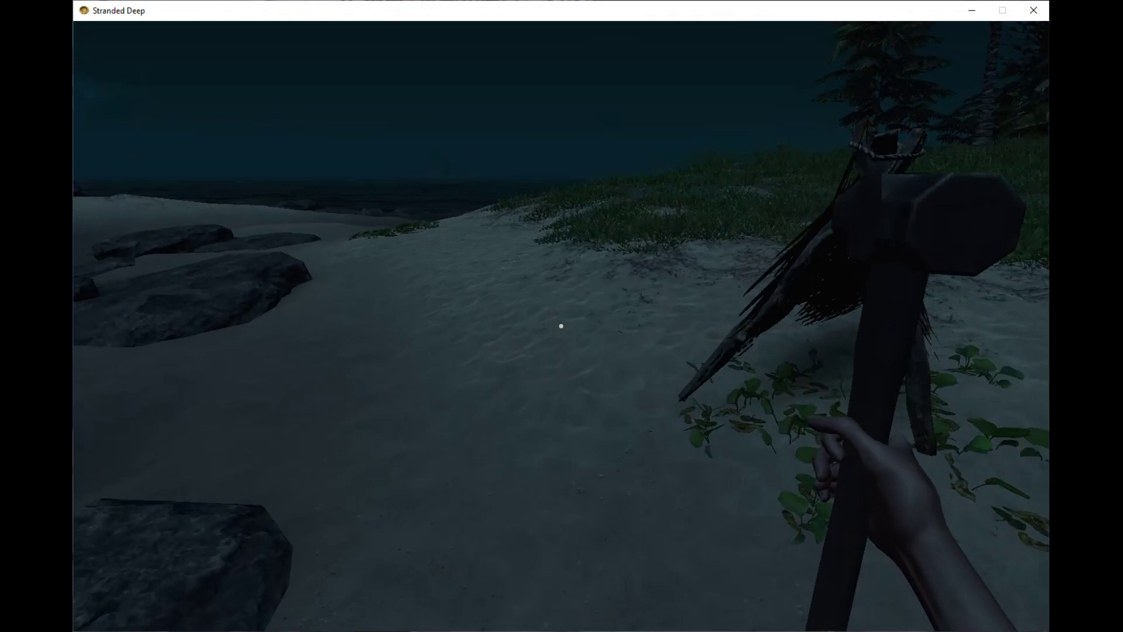
pyautogui.press('w')
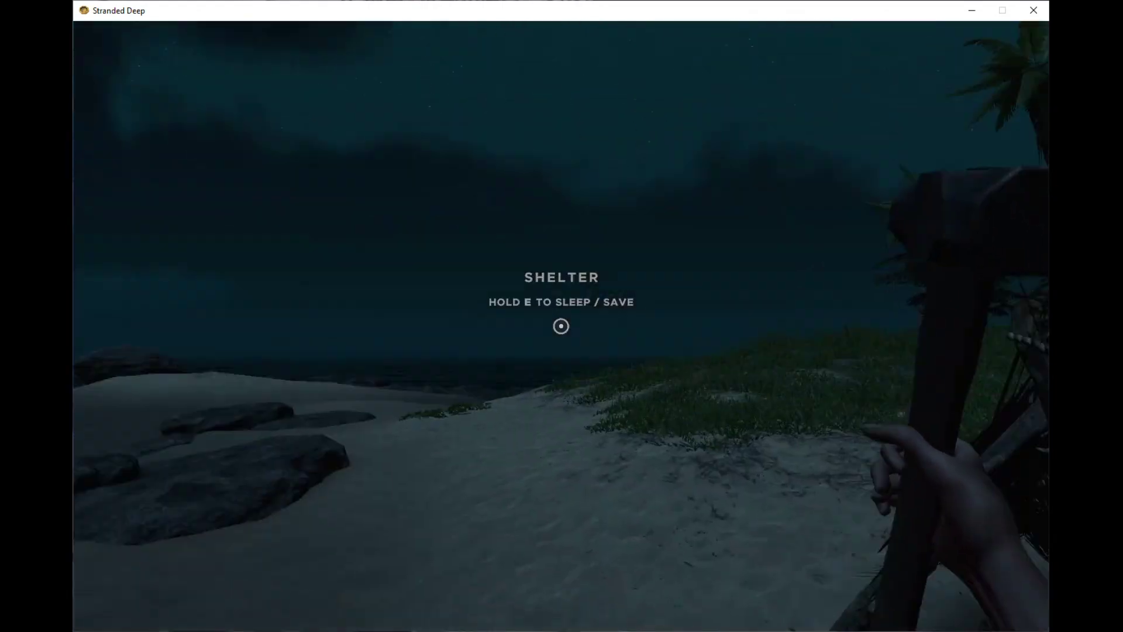
pyautogui.press('w')
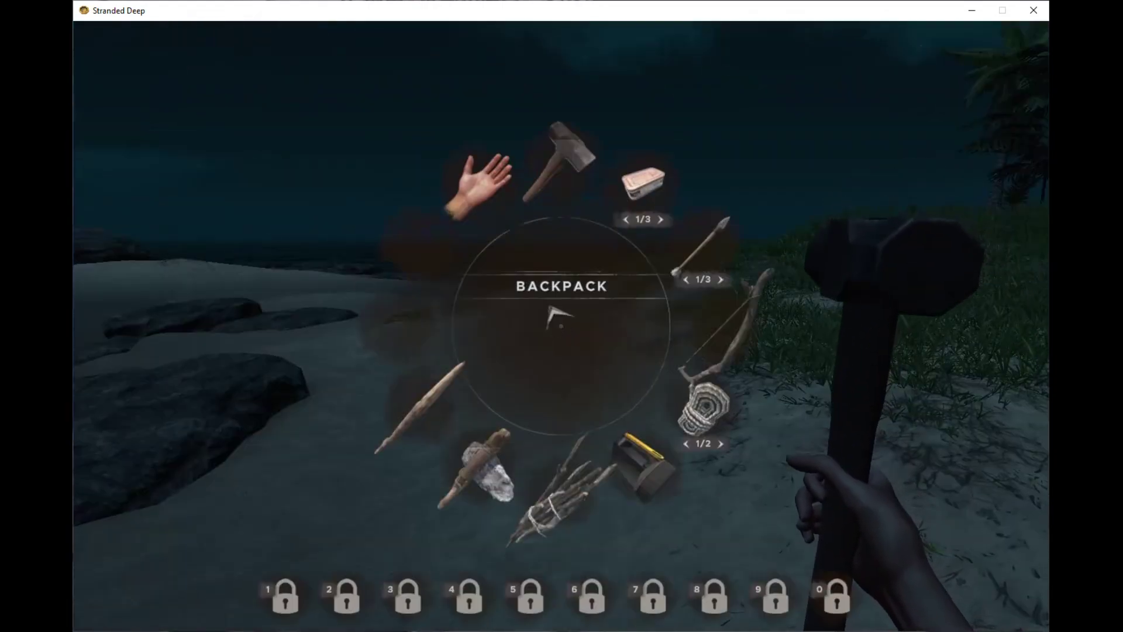
# - Carry the crude bow along the night shore, then bring up the inventory for the torch
pyautogui.press('Tab')
pyautogui.press('w')
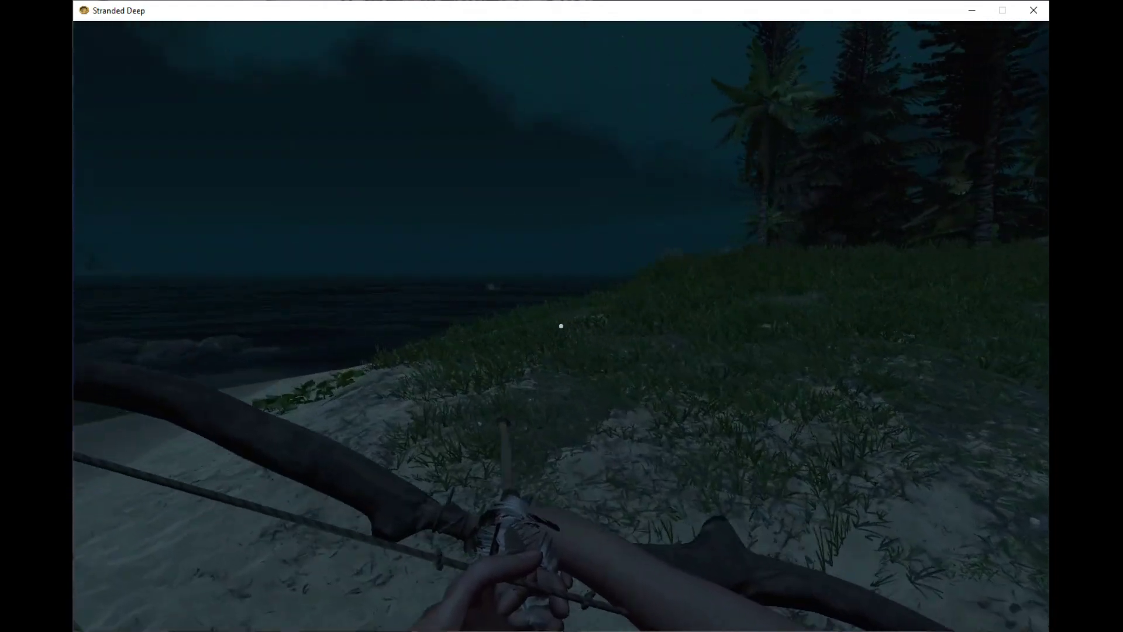
pyautogui.press('w')
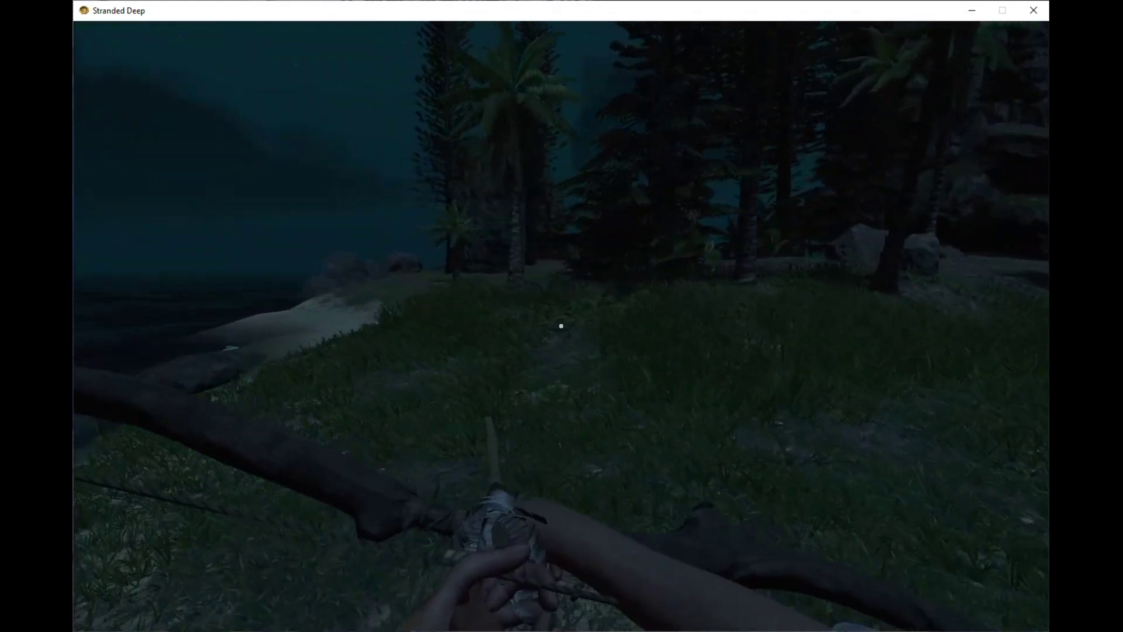
pyautogui.press('w')
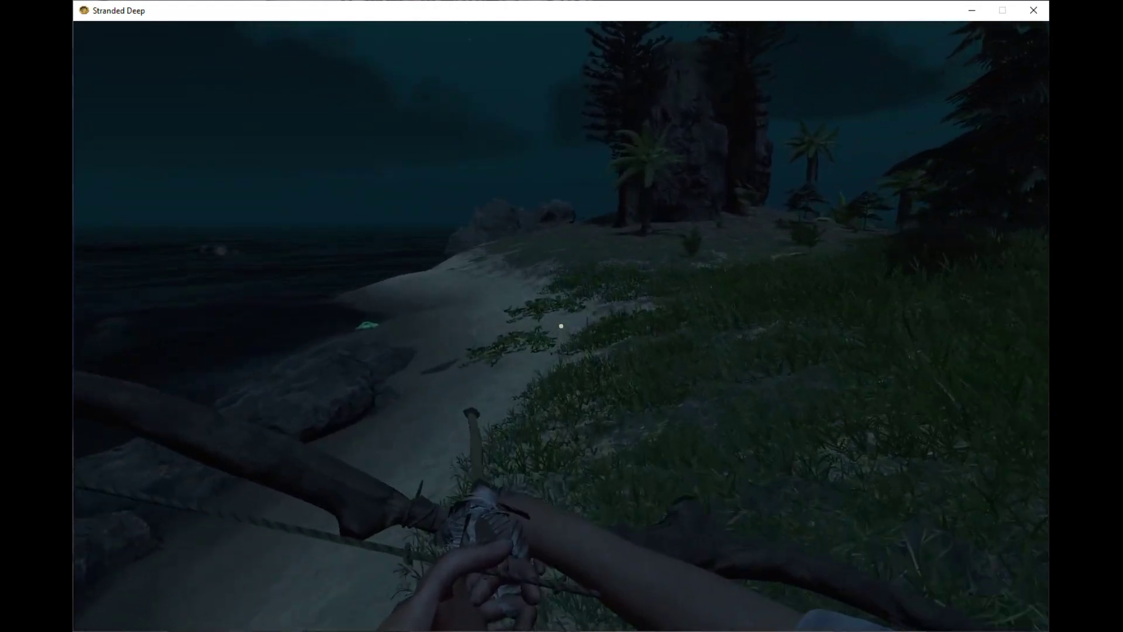
pyautogui.press('w')
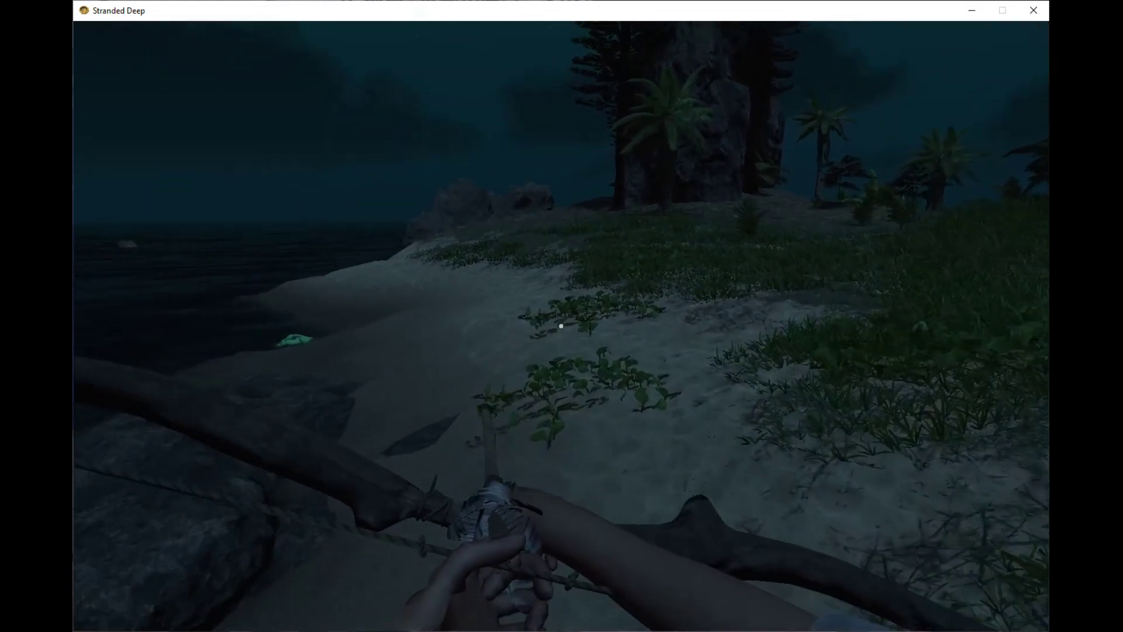
pyautogui.press('w')
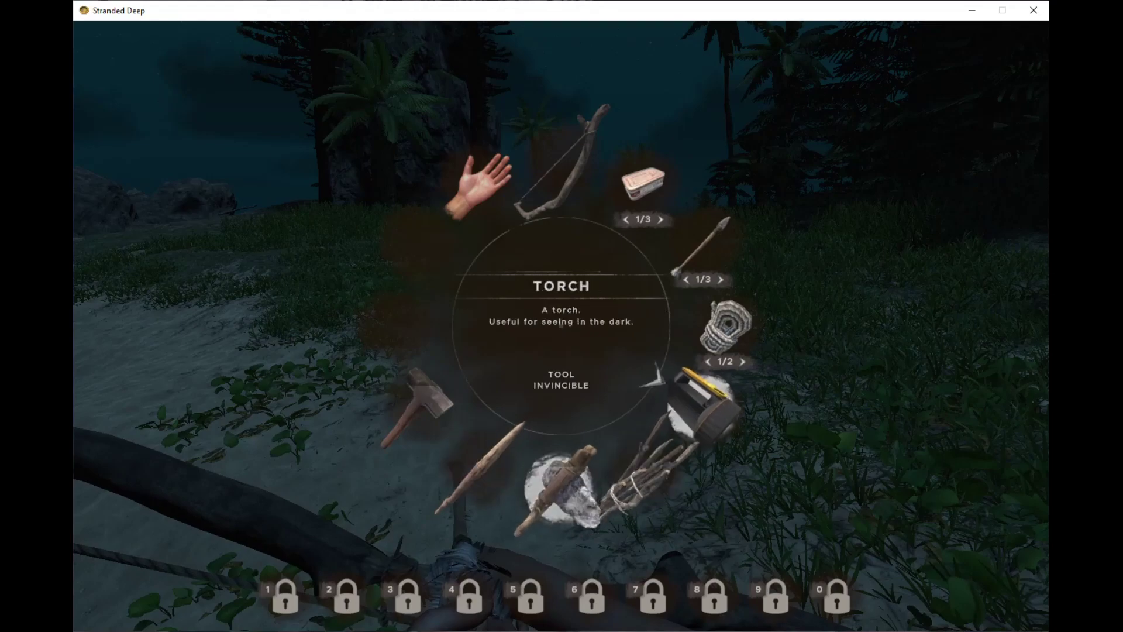
pyautogui.press('Tab')
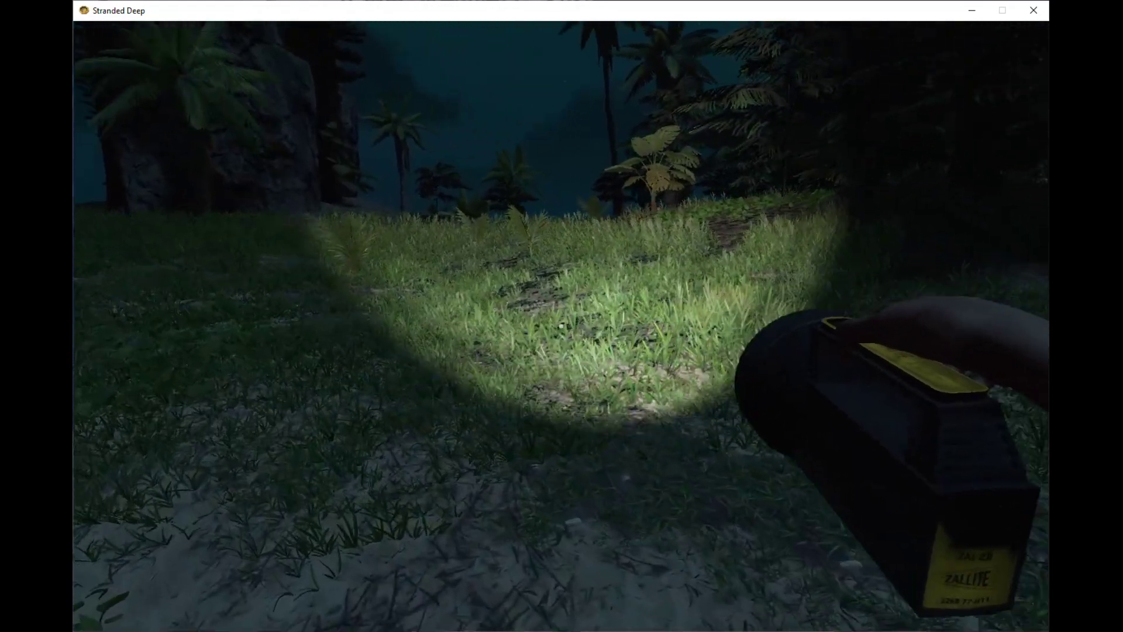
# - Walk inland with the torch from the beach toward the grassy palm area
pyautogui.press('w')
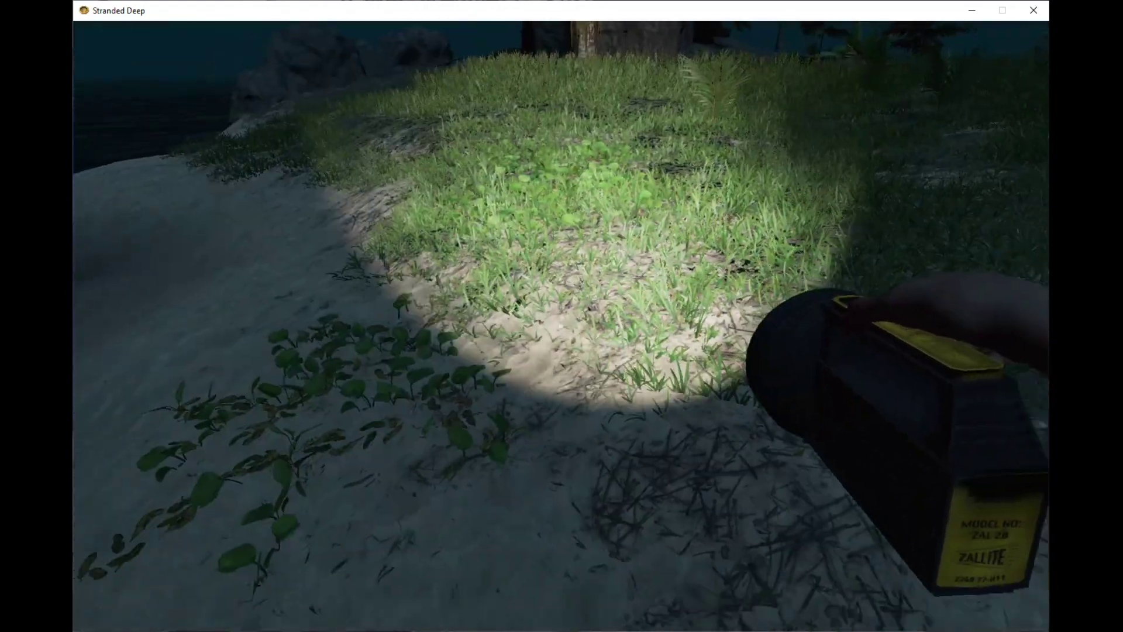
pyautogui.press('w')
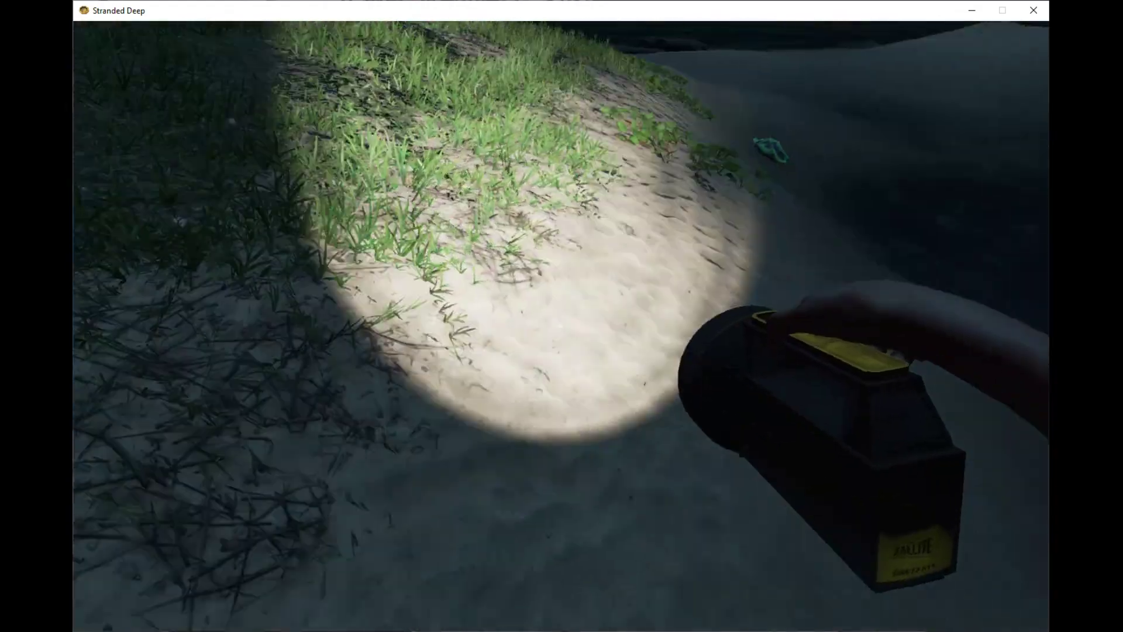
pyautogui.press('w')
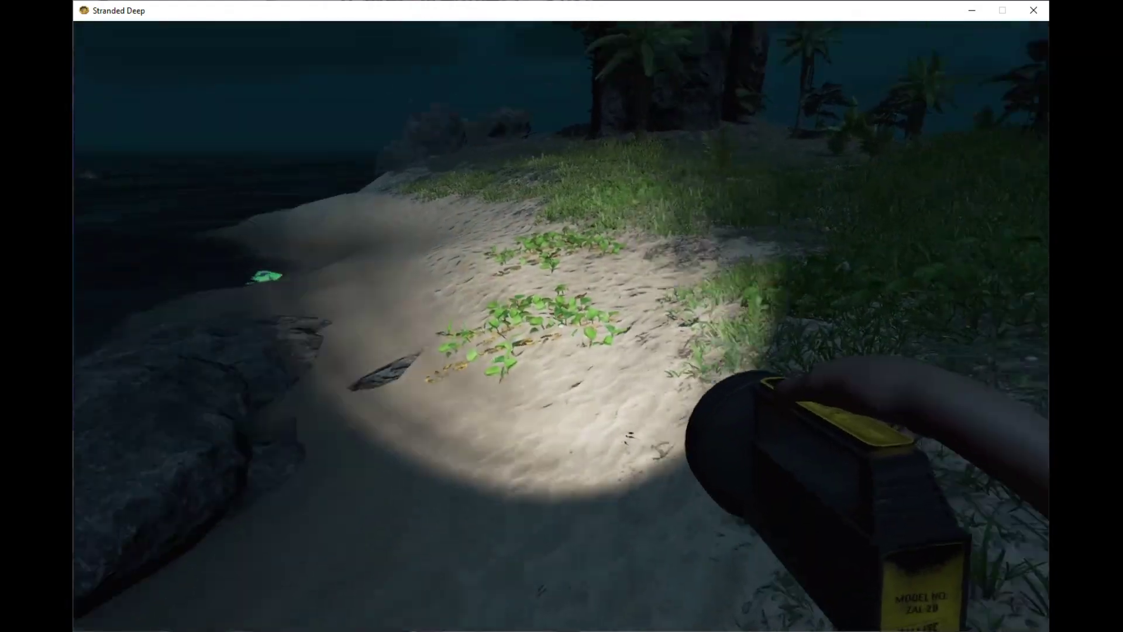
pyautogui.press('w')
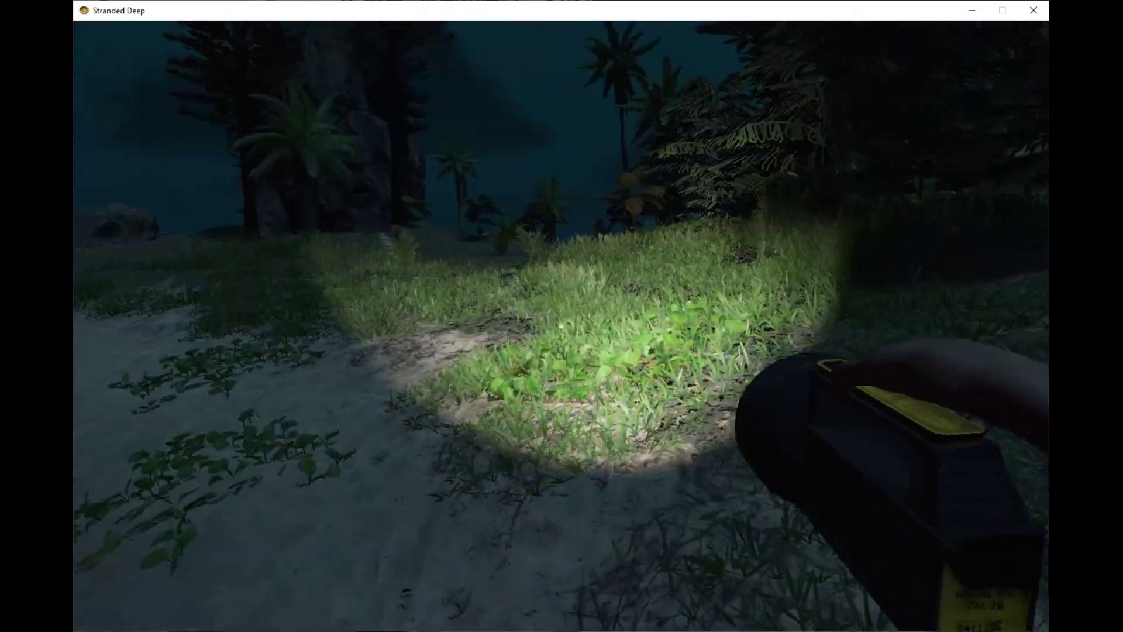
pyautogui.press('w')
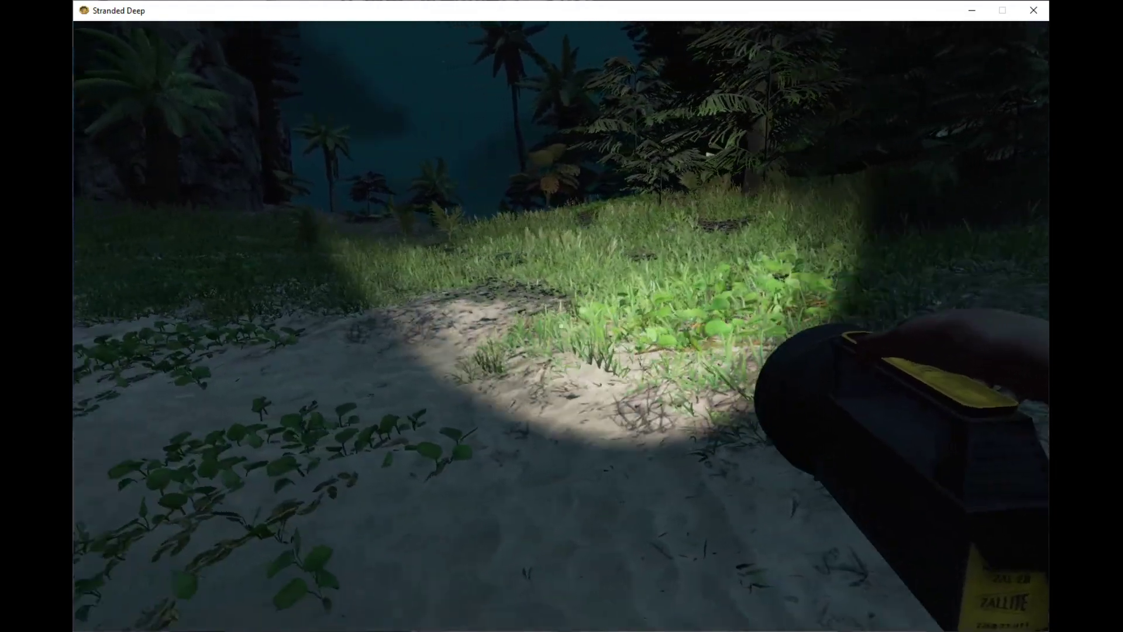
pyautogui.press('w')
pyautogui.press('w')
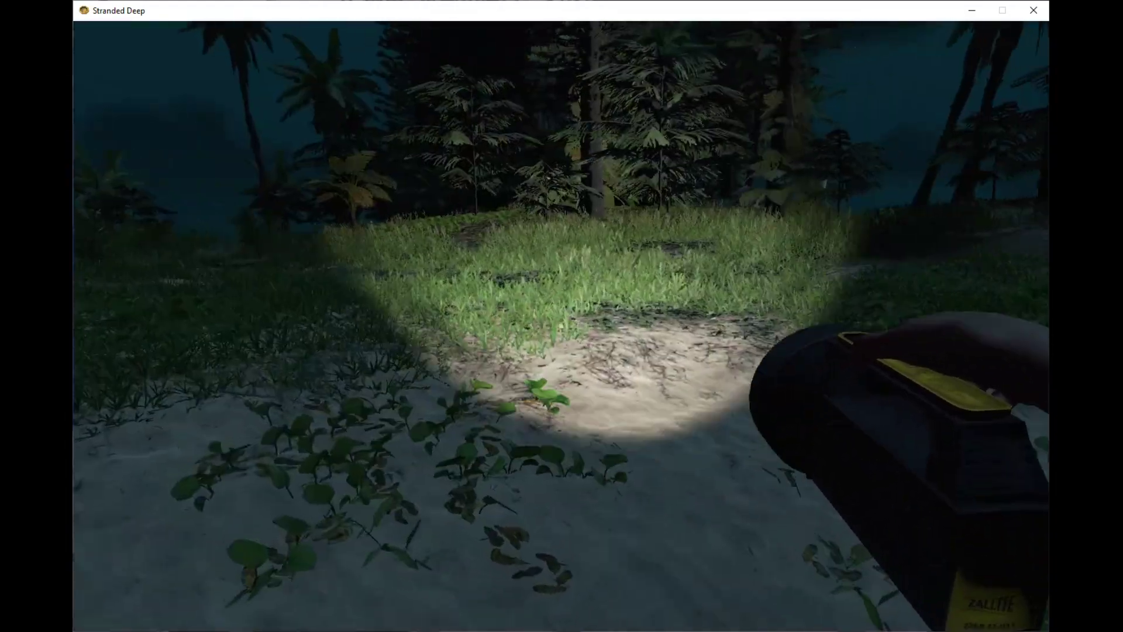
pyautogui.press('w')
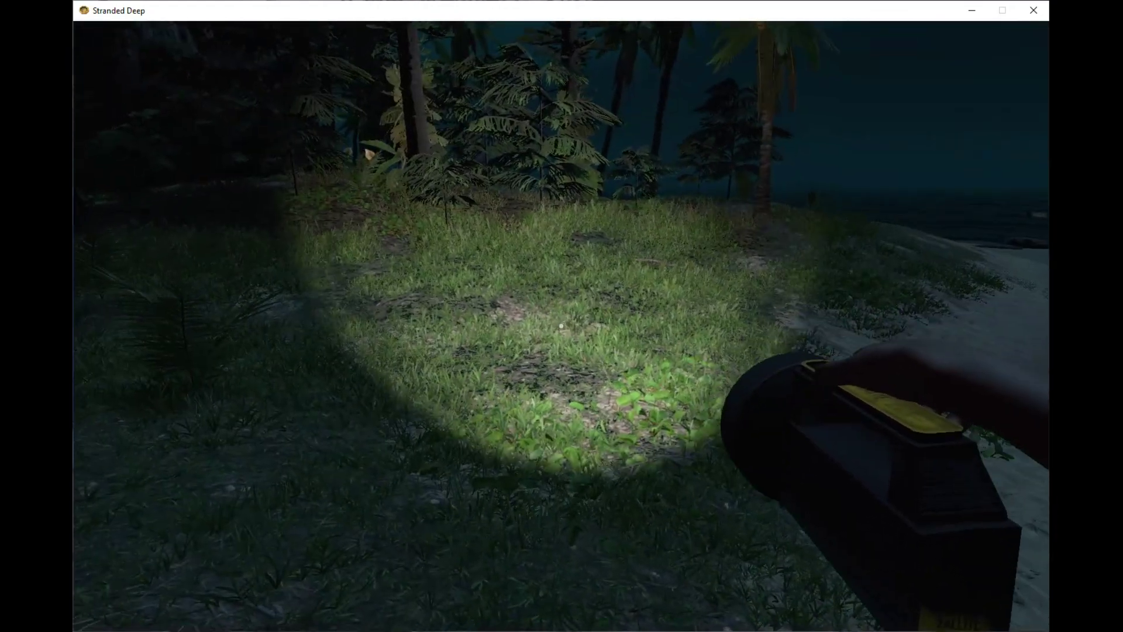
# - Cross the grassy hill to the rocks, pick up a wood stick, and select the crude axe
pyautogui.press('w')
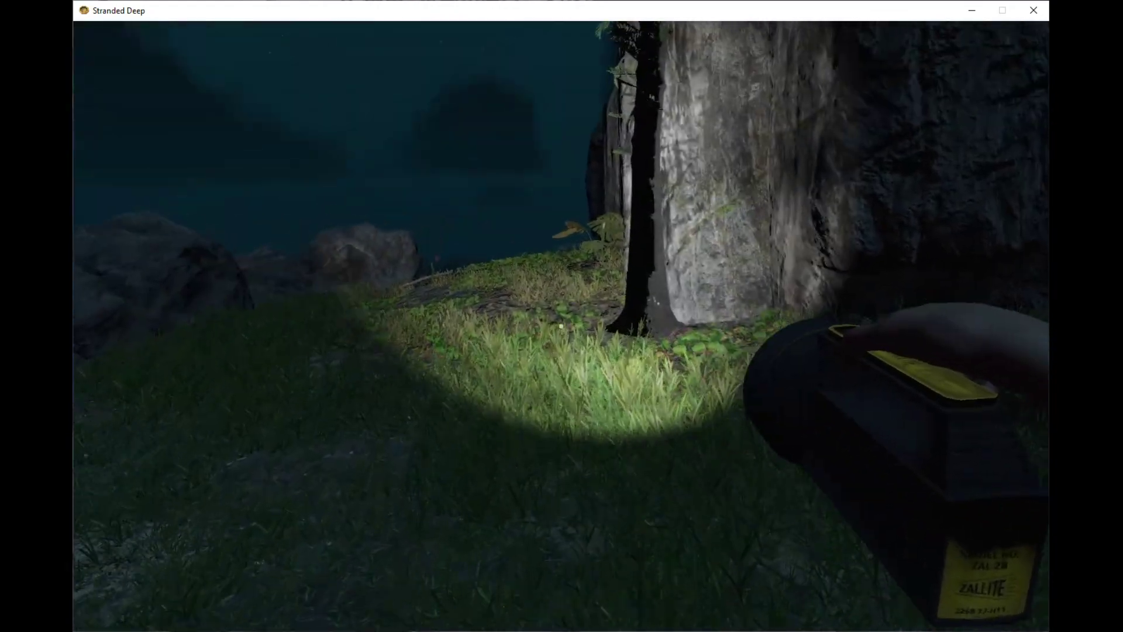
pyautogui.press('w')
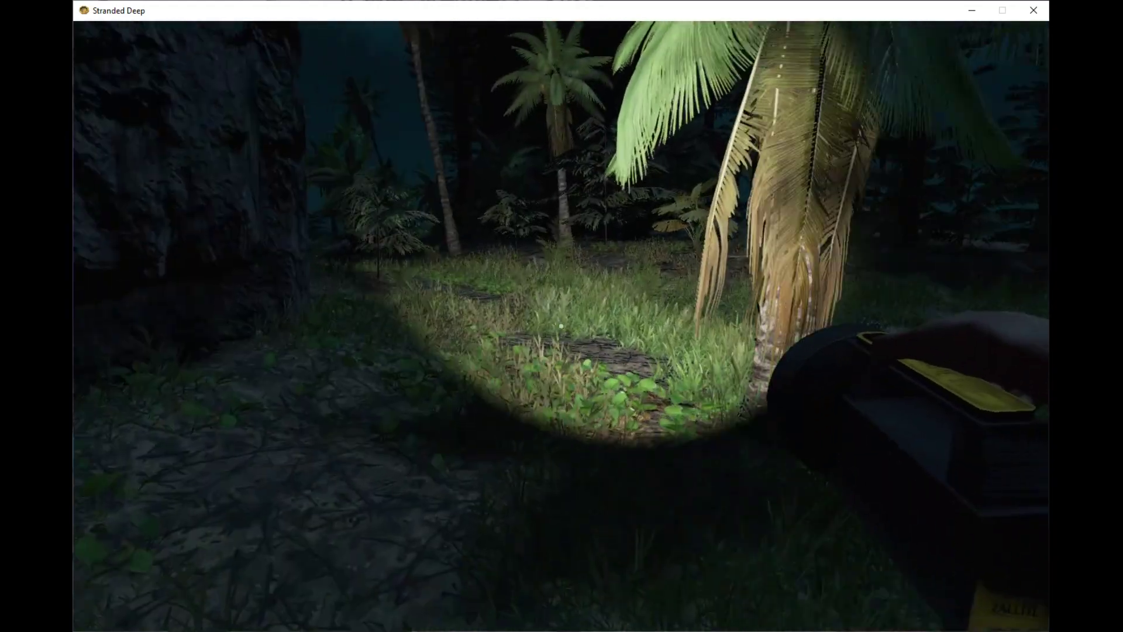
pyautogui.press('w')
pyautogui.press('w')
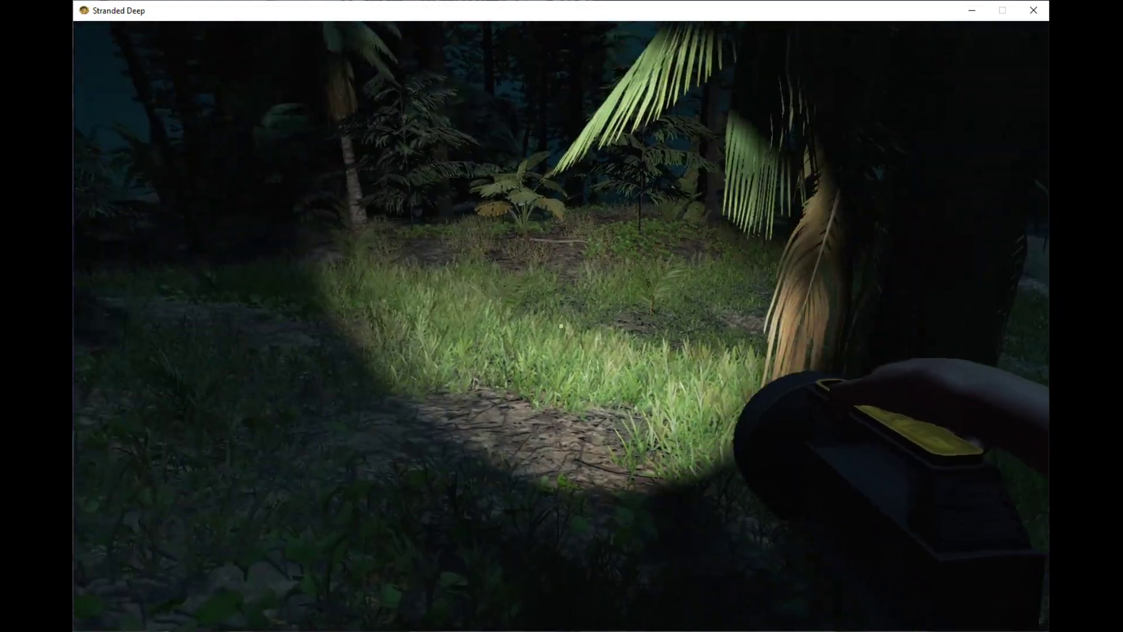
pyautogui.press('w')
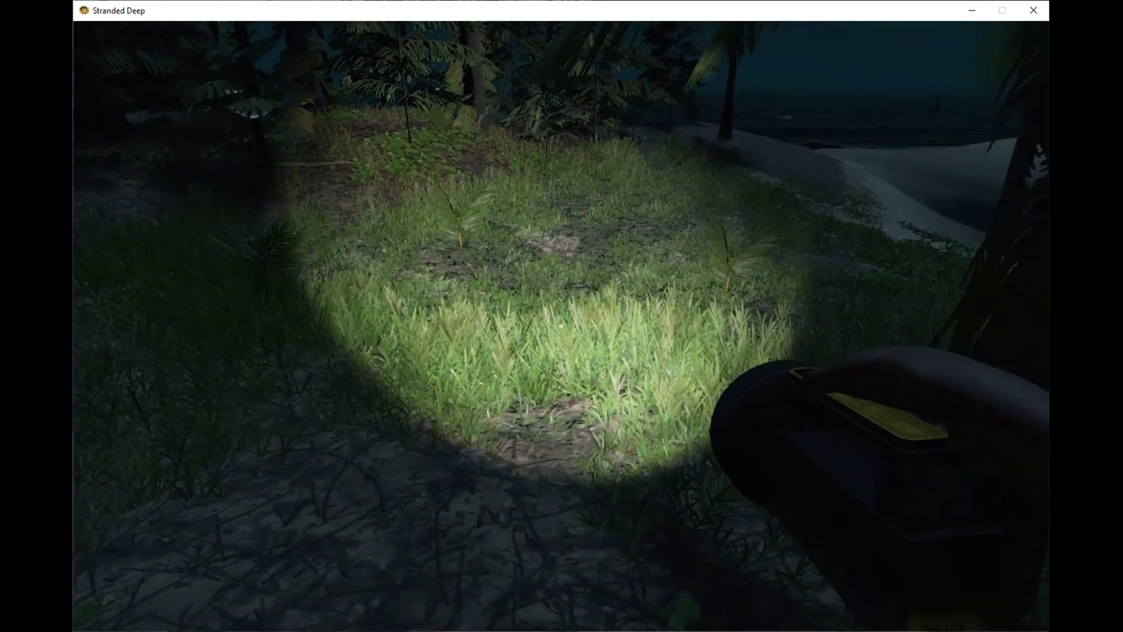
pyautogui.press('w')
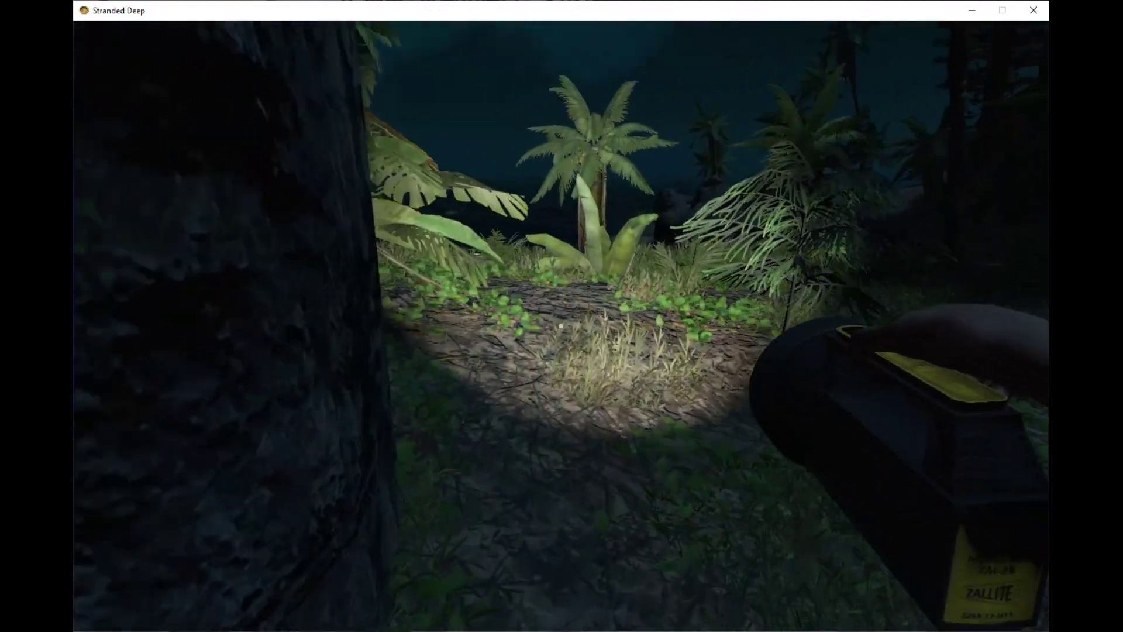
pyautogui.press('w')
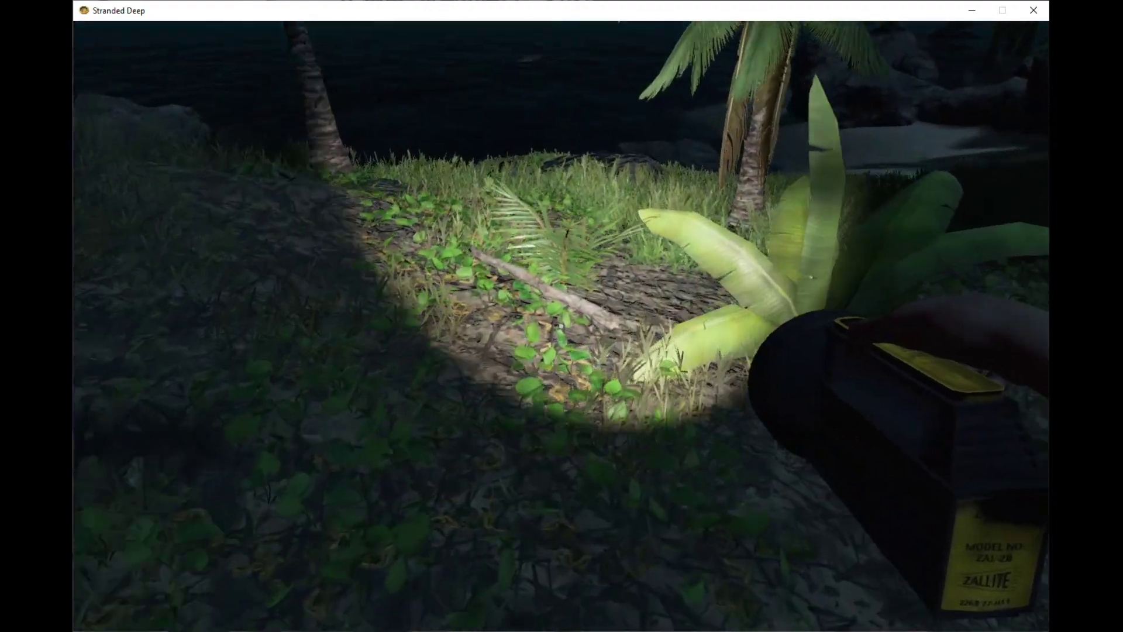
pyautogui.press('e')
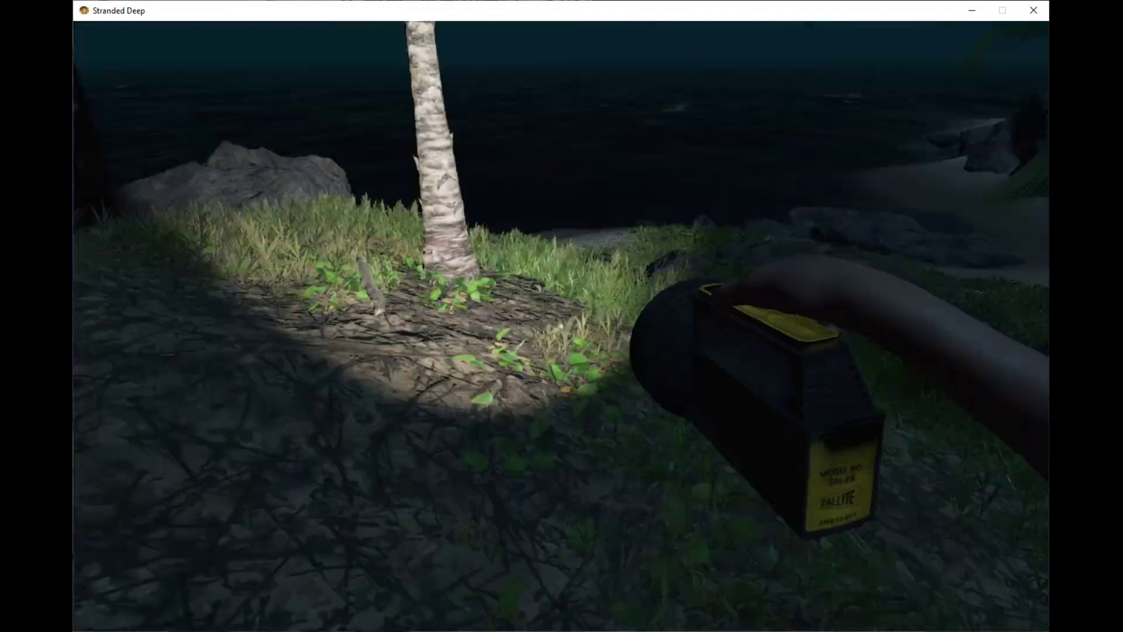
pyautogui.press('w')
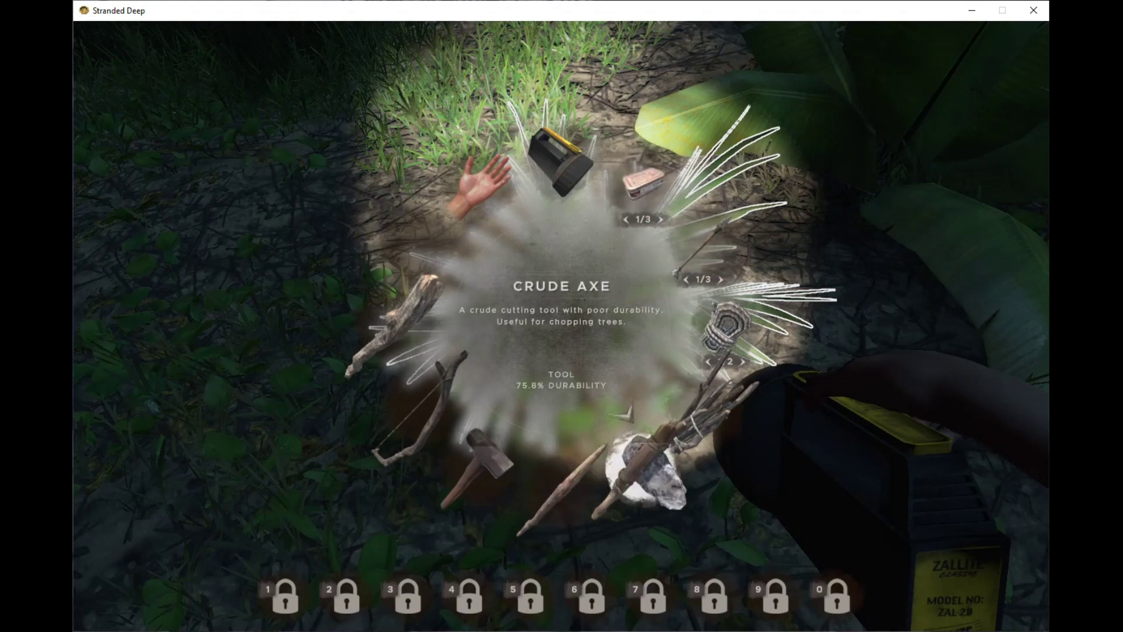
pyautogui.press('Tab')
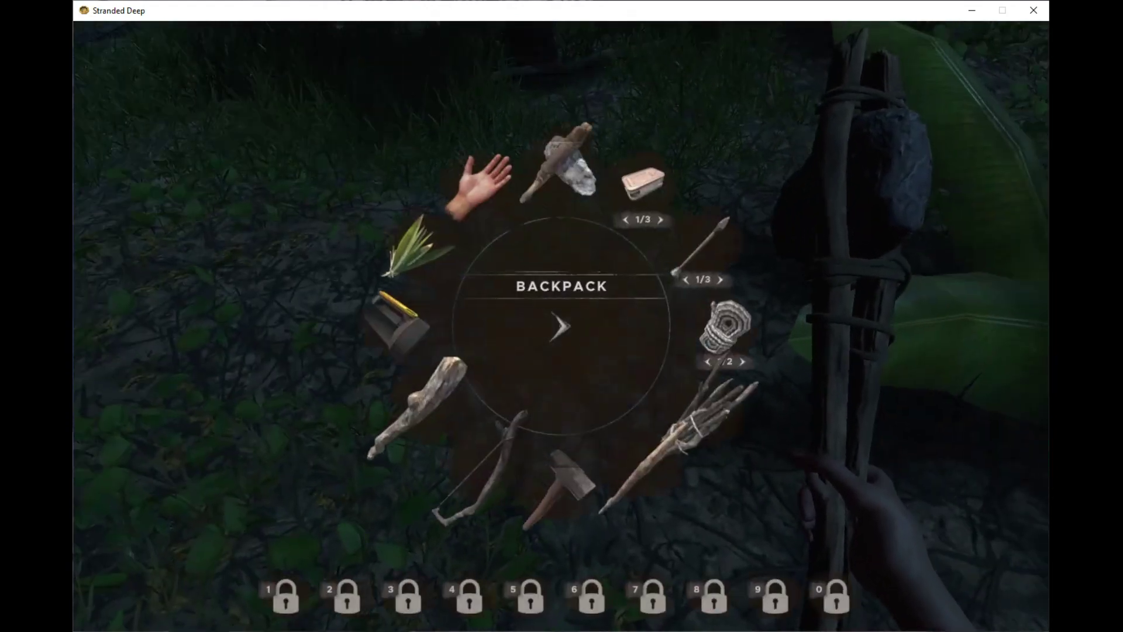
# - Equip the crude axe and pick up two wood sticks
pyautogui.press('Tab')
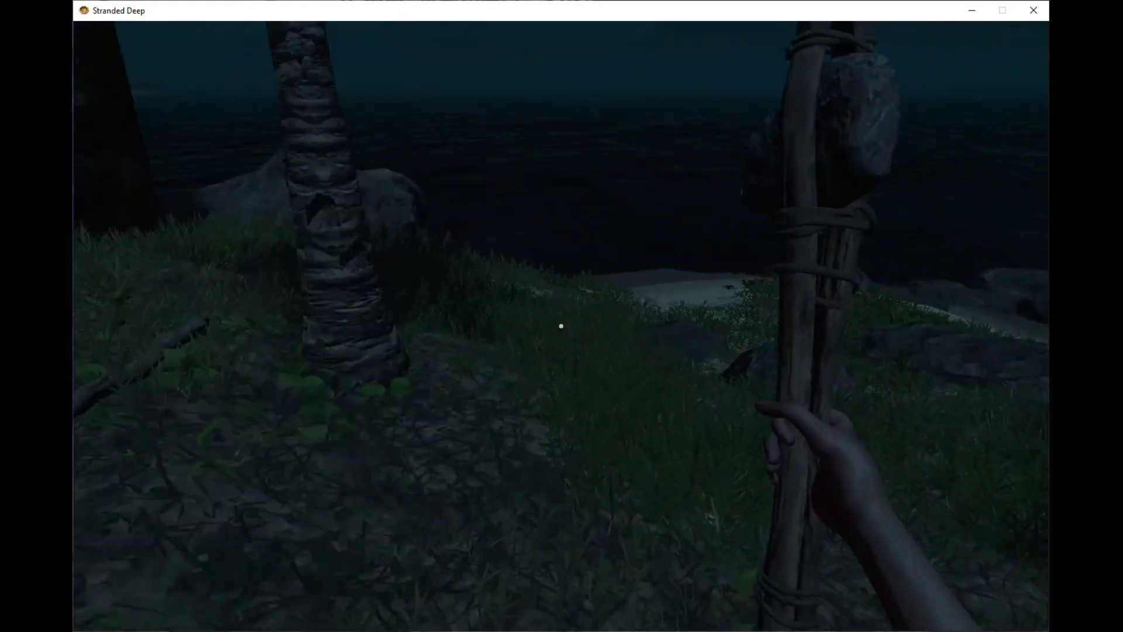
pyautogui.press('e')
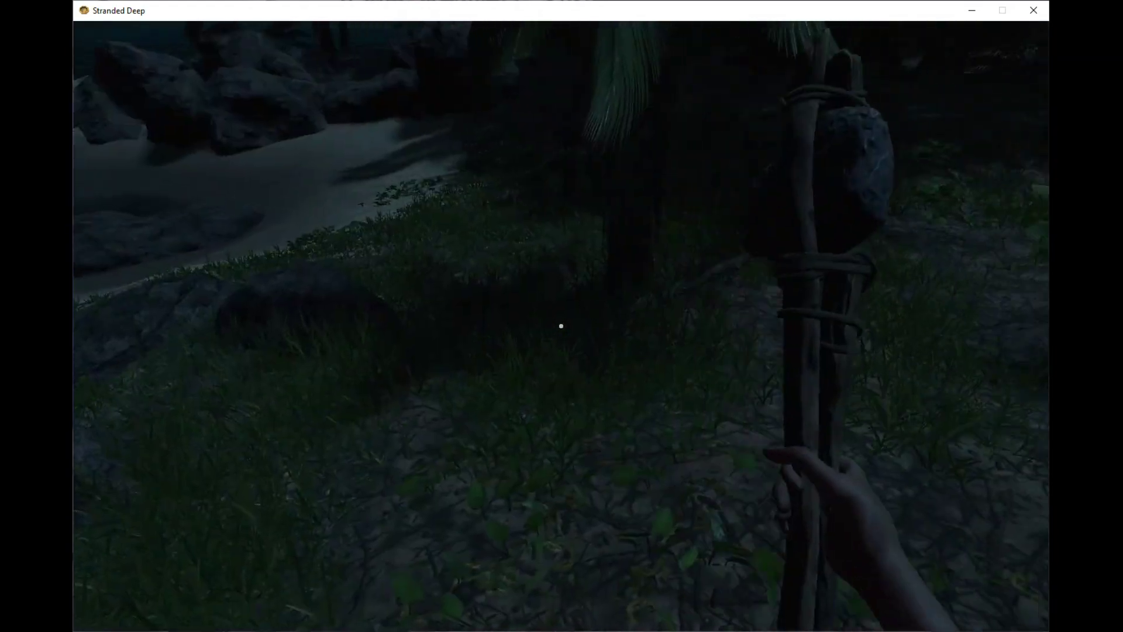
pyautogui.press('e')
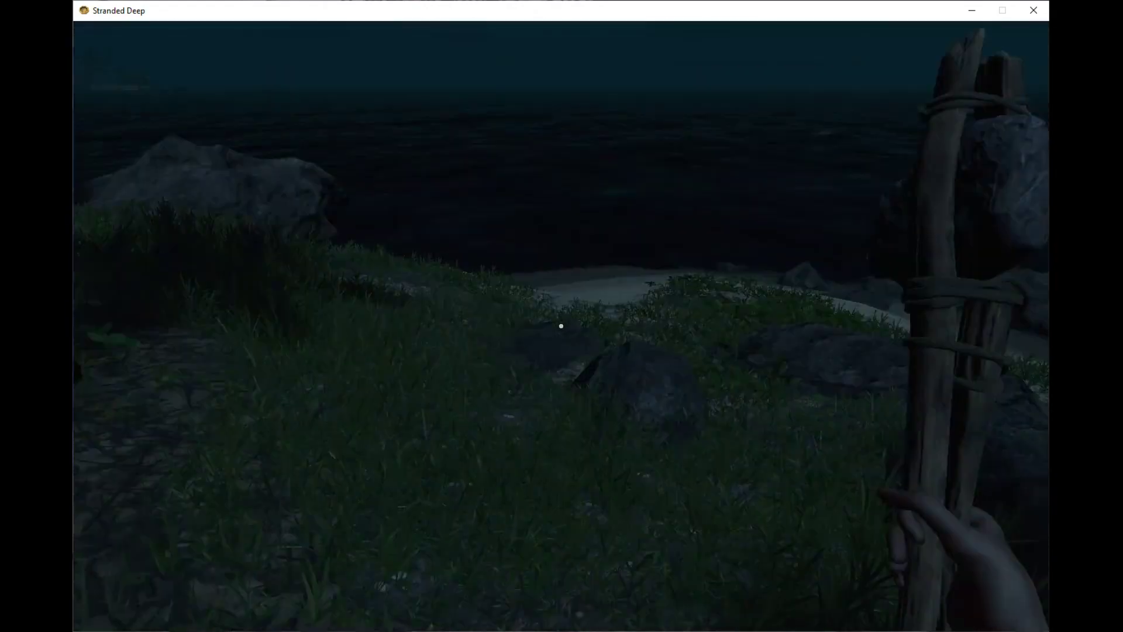
# - Walk over the beach rocks to a palm tree and reopen the inventory wheel
pyautogui.press('w')
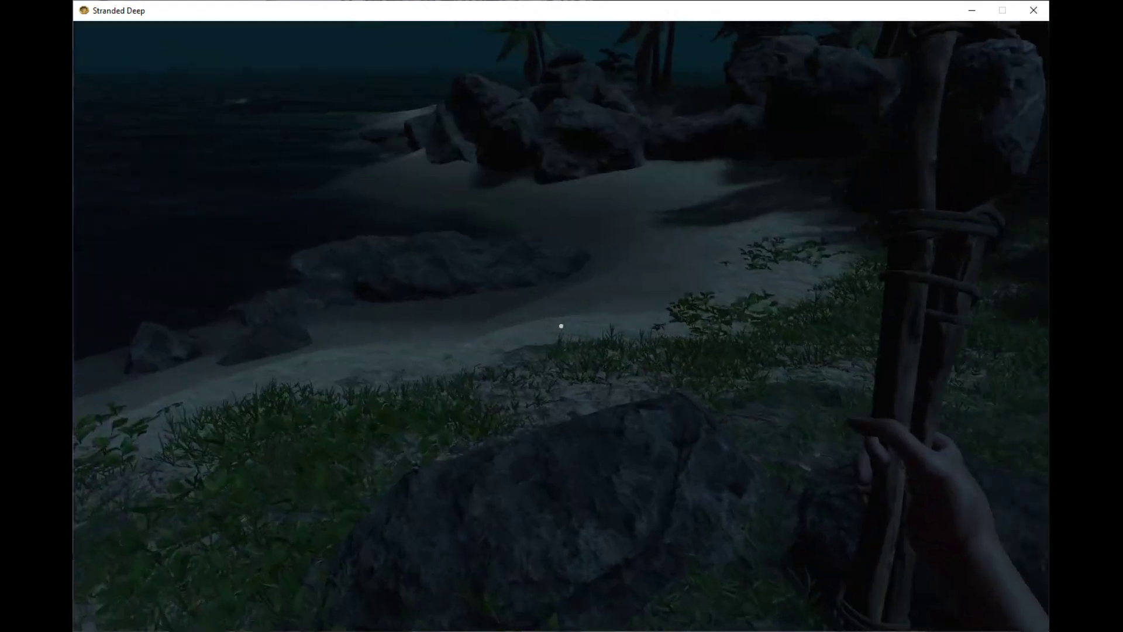
pyautogui.press('w')
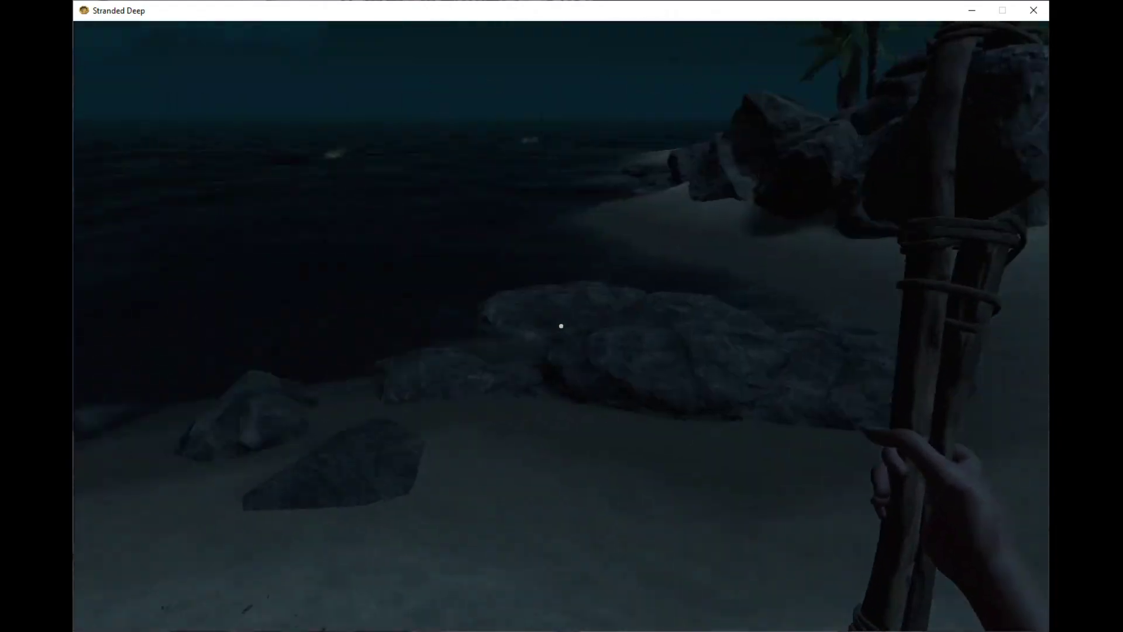
pyautogui.press('w')
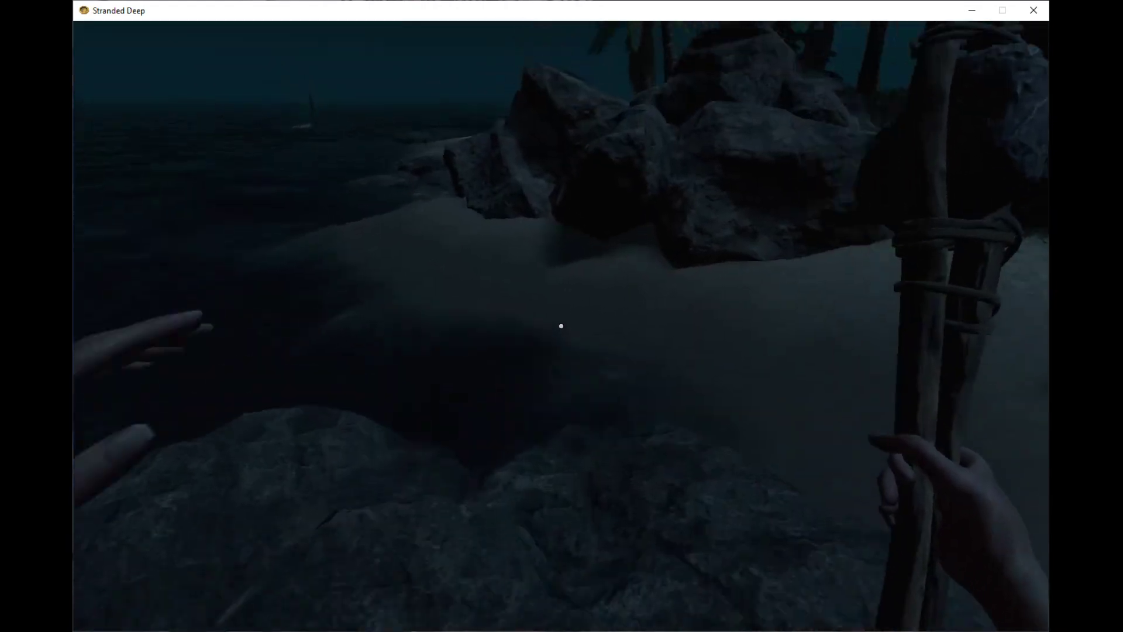
pyautogui.press('w')
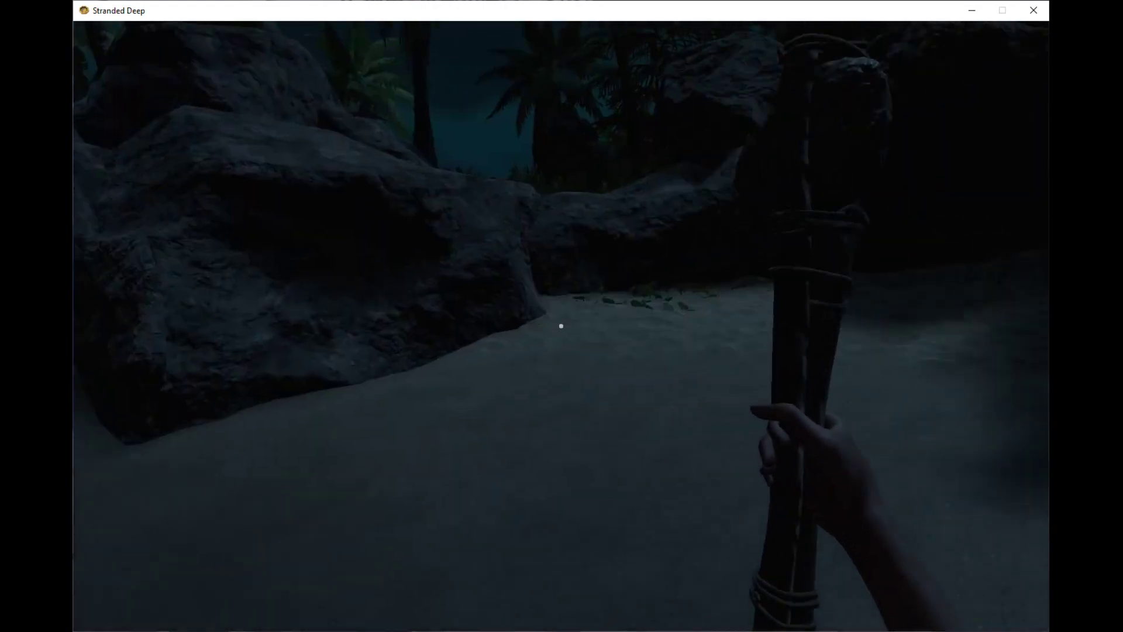
pyautogui.press('w')
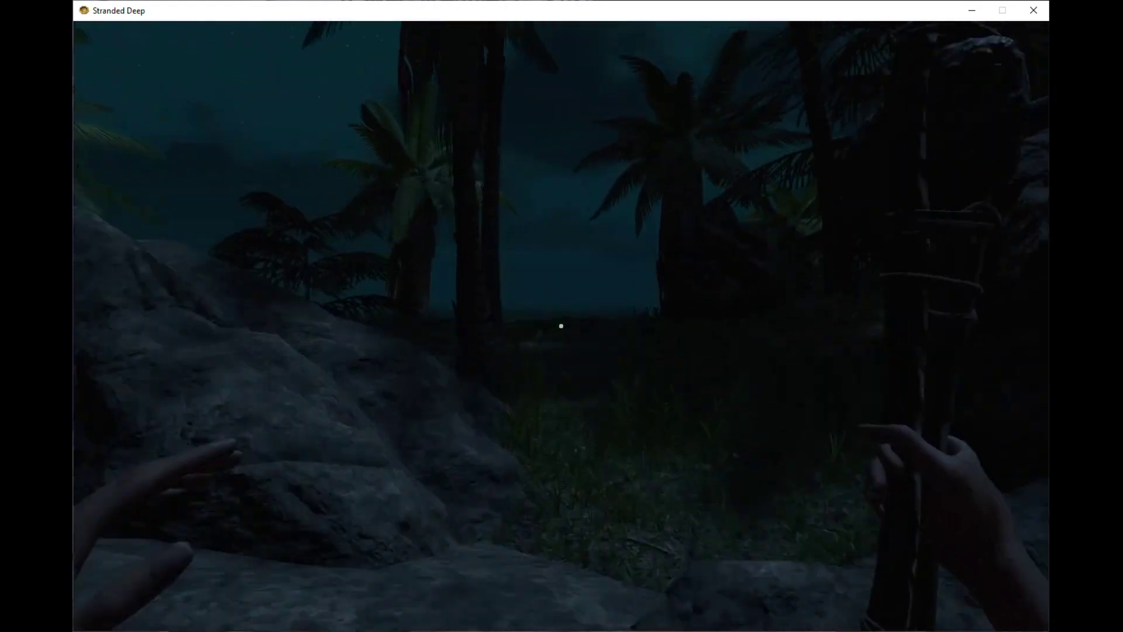
pyautogui.press('w')
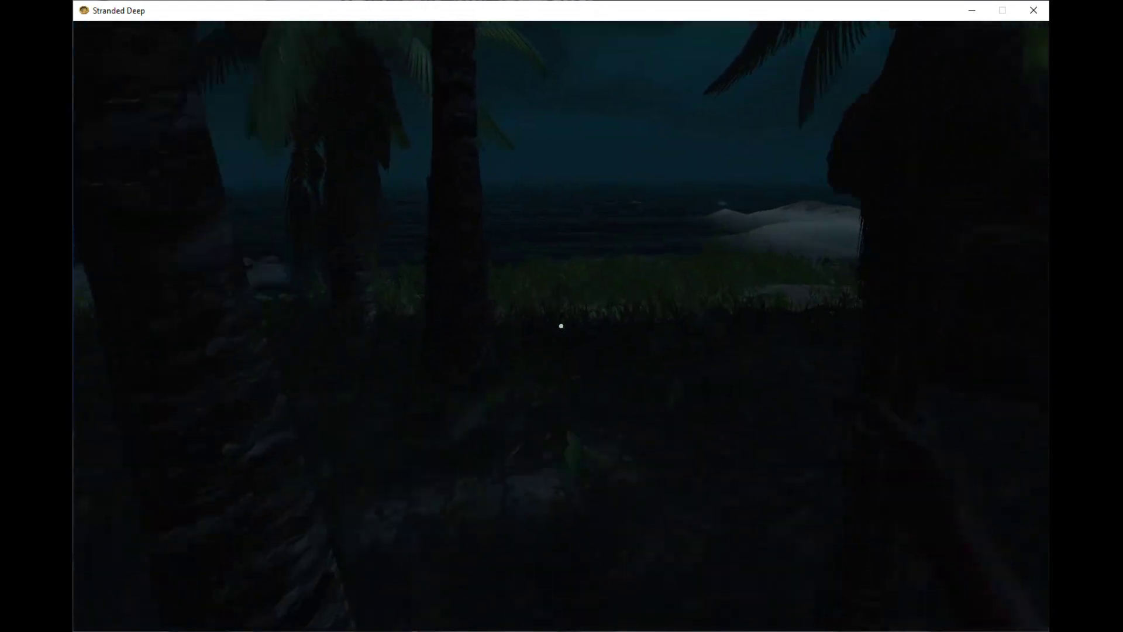
pyautogui.press('w')
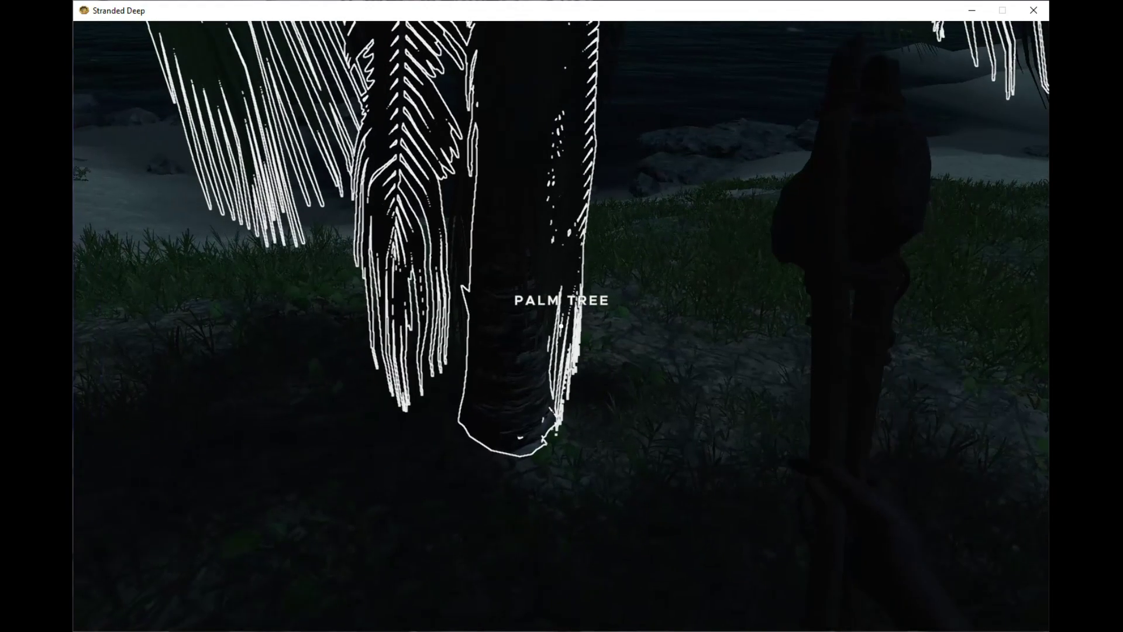
pyautogui.press('Tab')
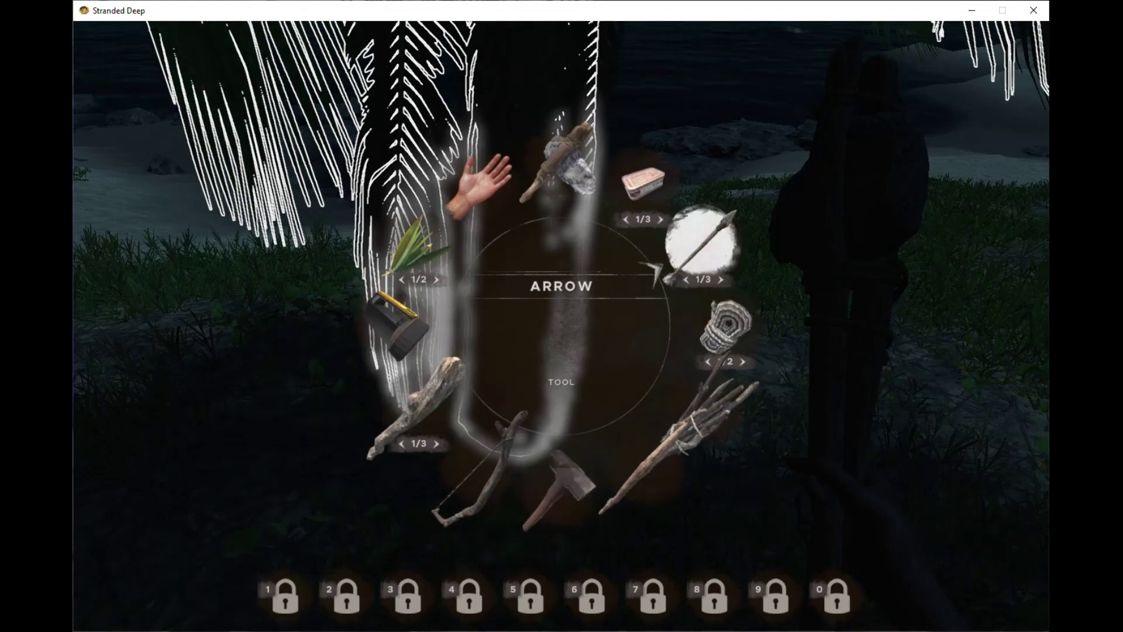
# - Switch to the flashlight, light up the palm trees, and grab a wood stick
pyautogui.press('Tab')
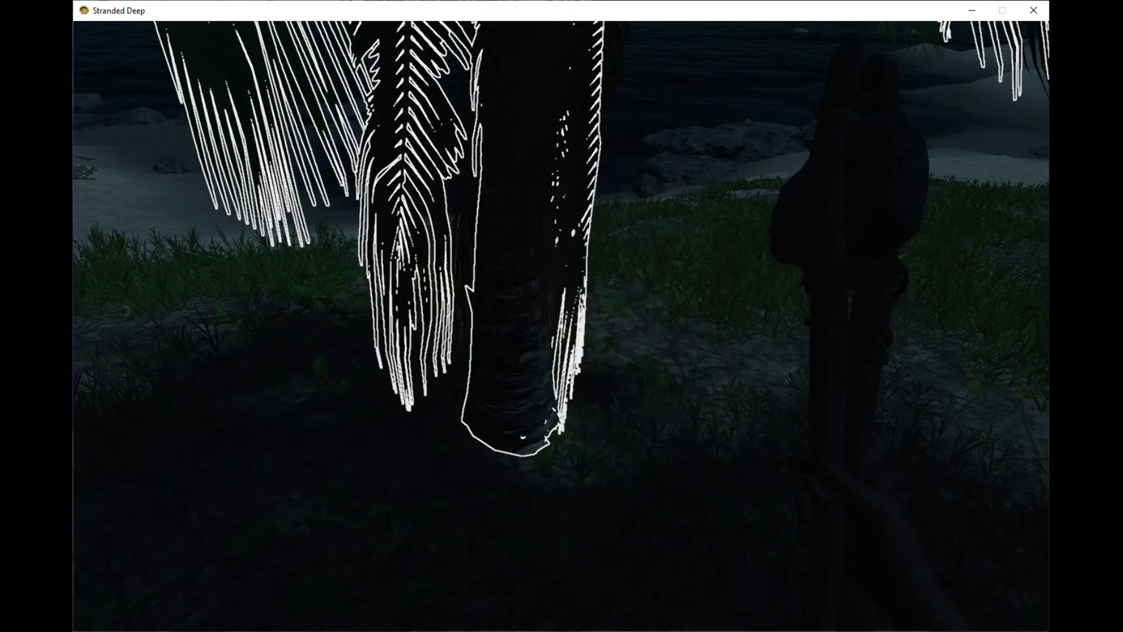
pyautogui.press('Tab')
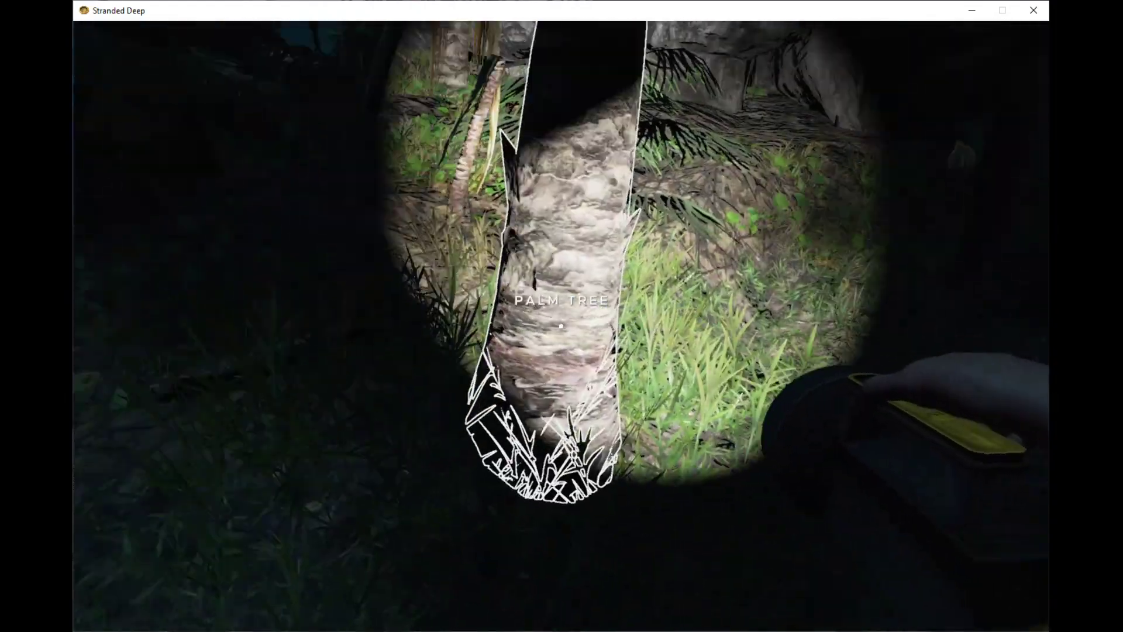
pyautogui.press('e')
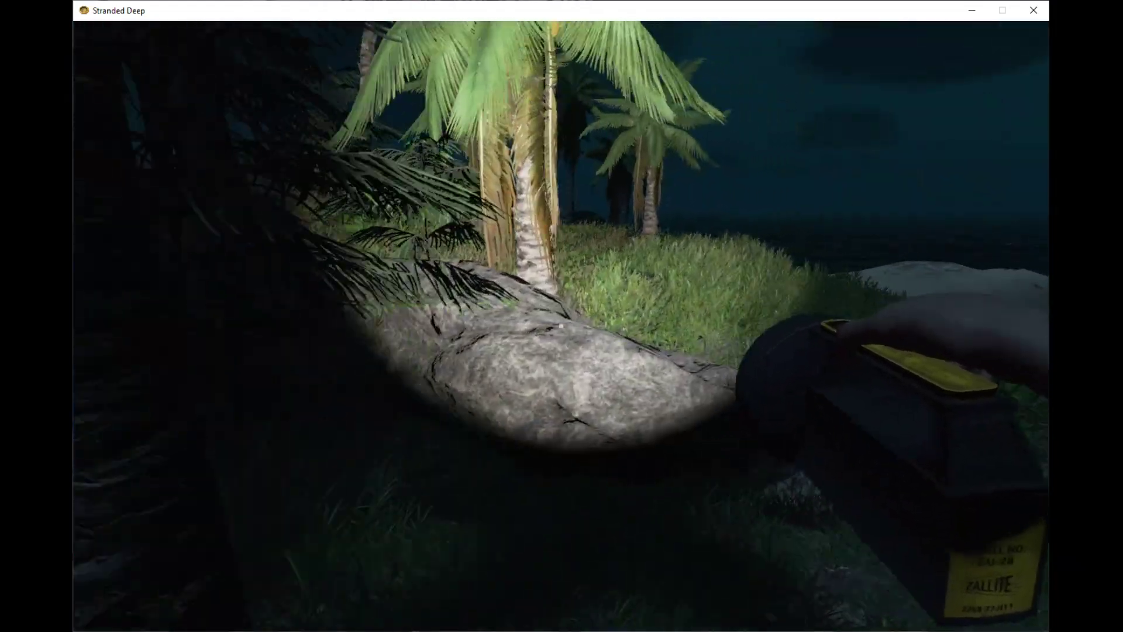
# - Chop the palm sapling and collect its fibrous leaves
pyautogui.press('w')
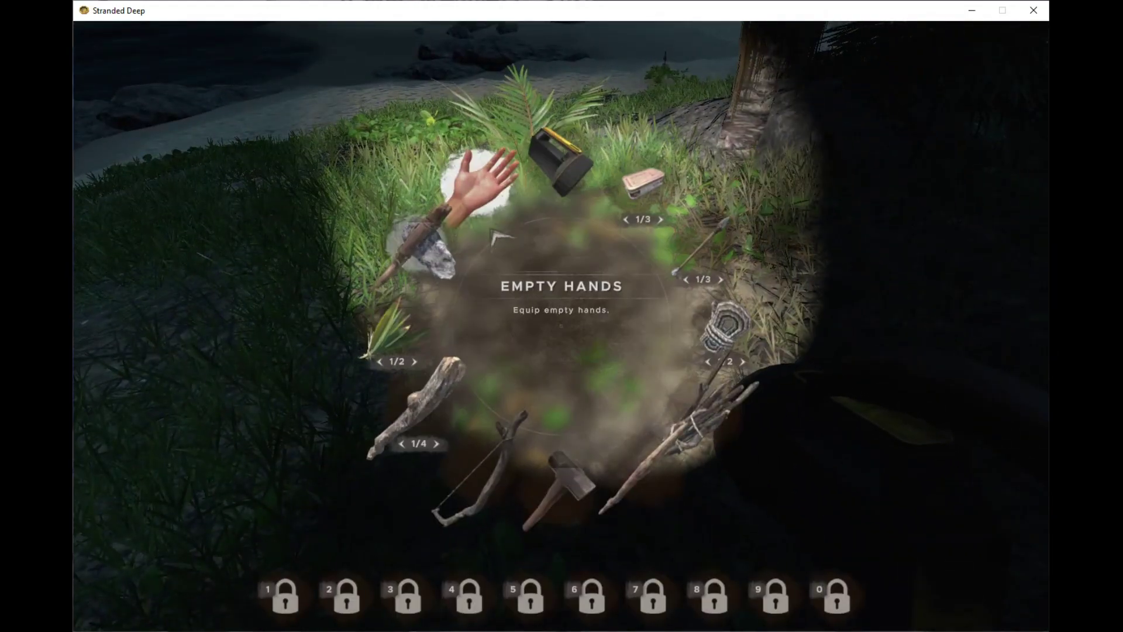
pyautogui.press('Tab')
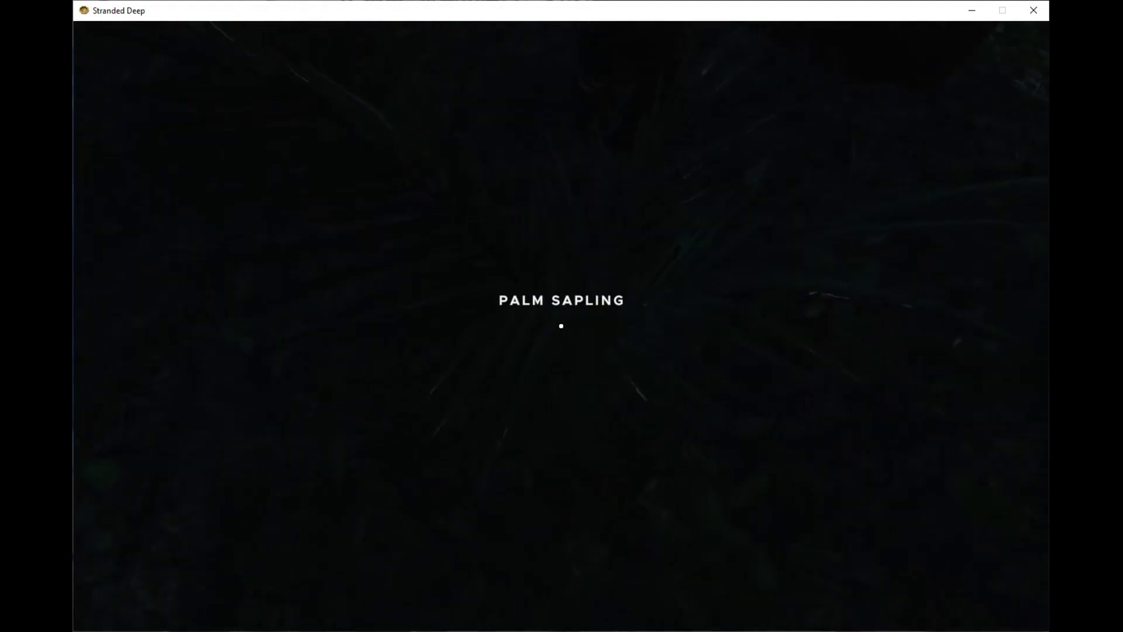
pyautogui.press('e')
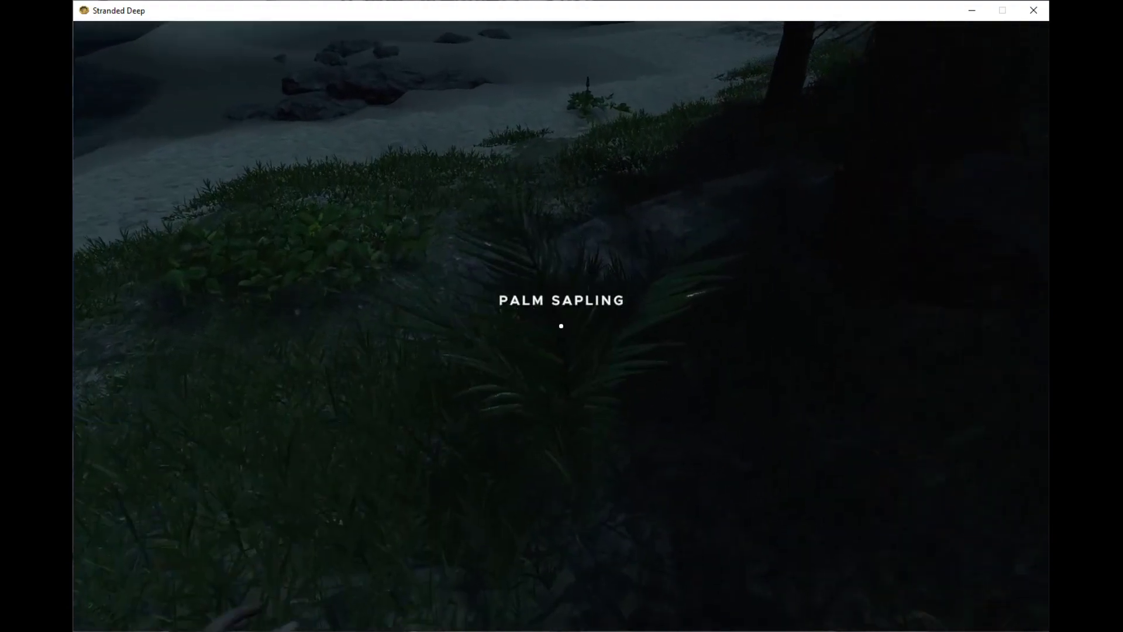
pyautogui.click(561, 325)
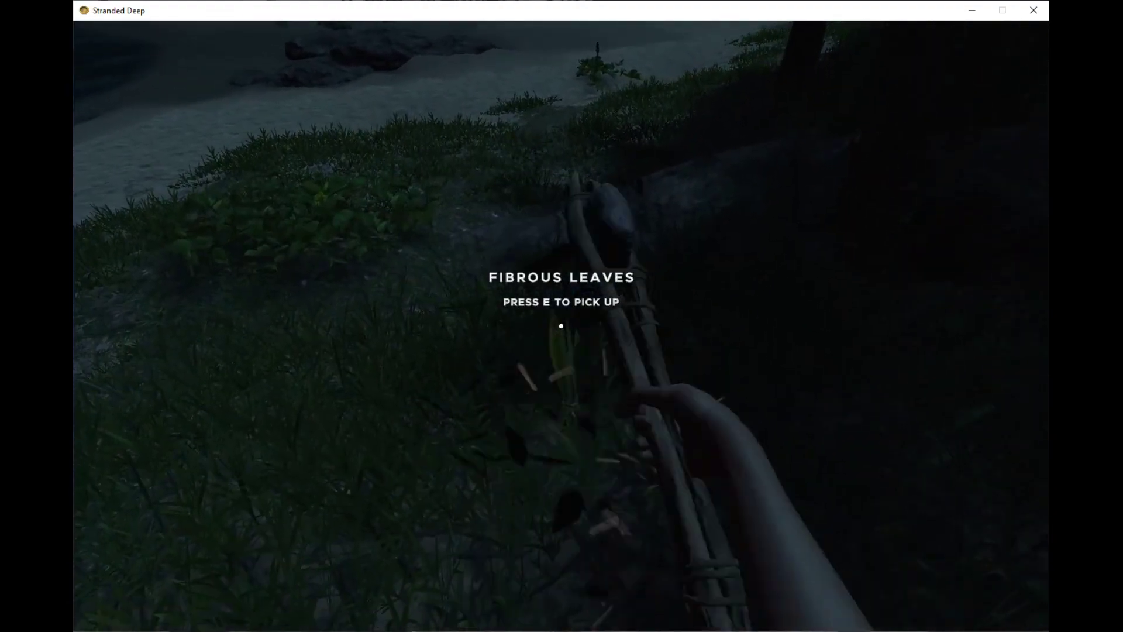
pyautogui.press('e')
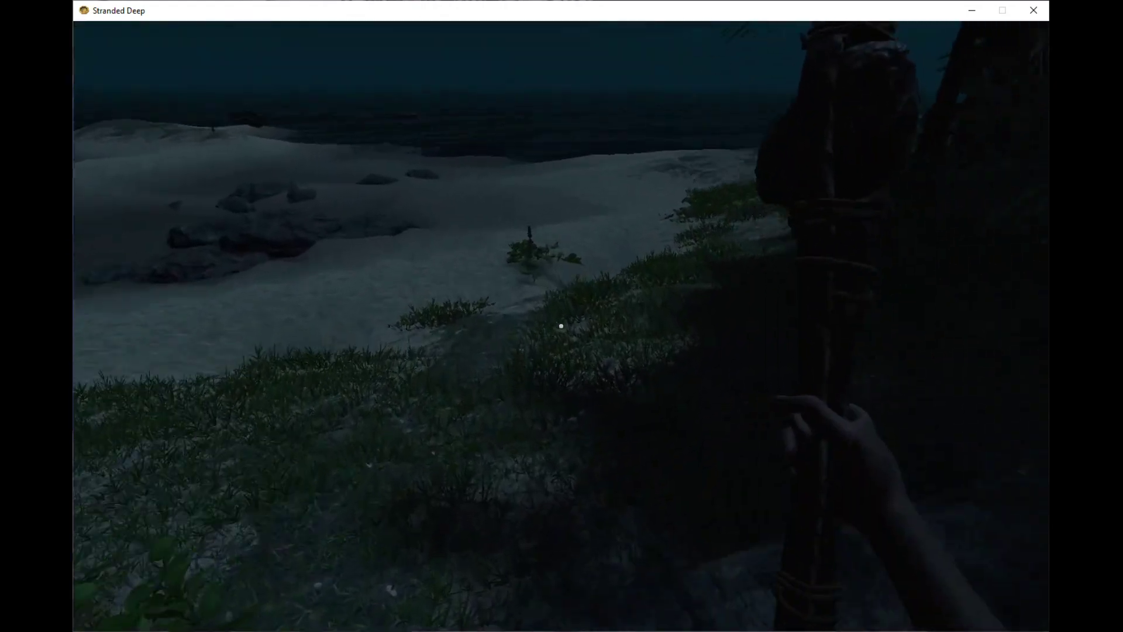
# - Switch to the flashlight, then back to the crude axe, and reopen the backpack
pyautogui.press('Tab')
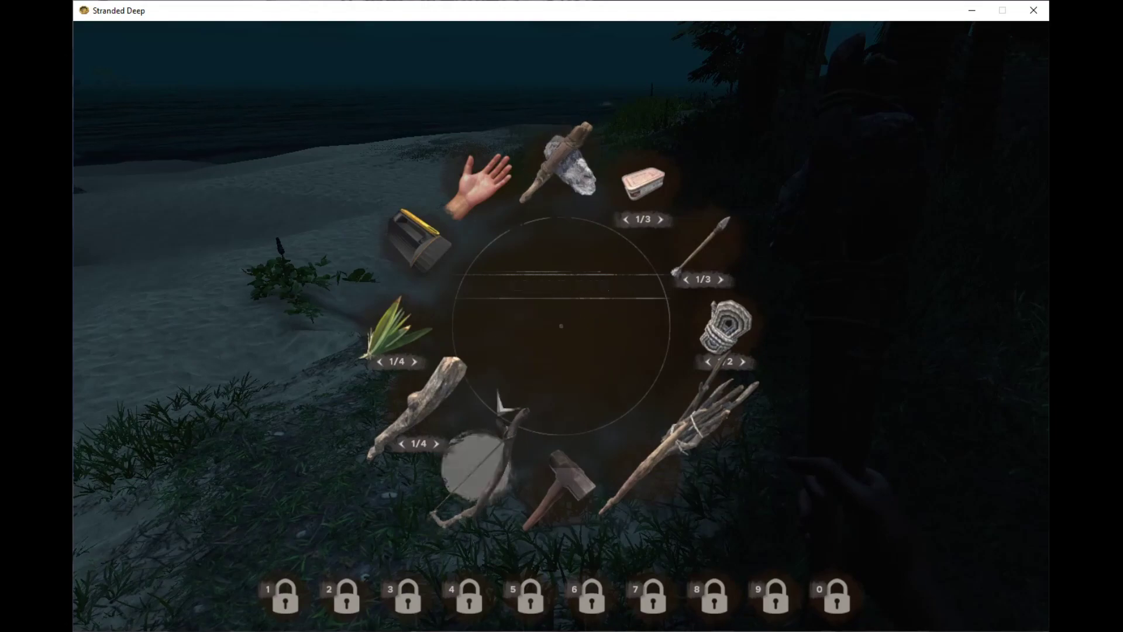
pyautogui.click(465, 275)
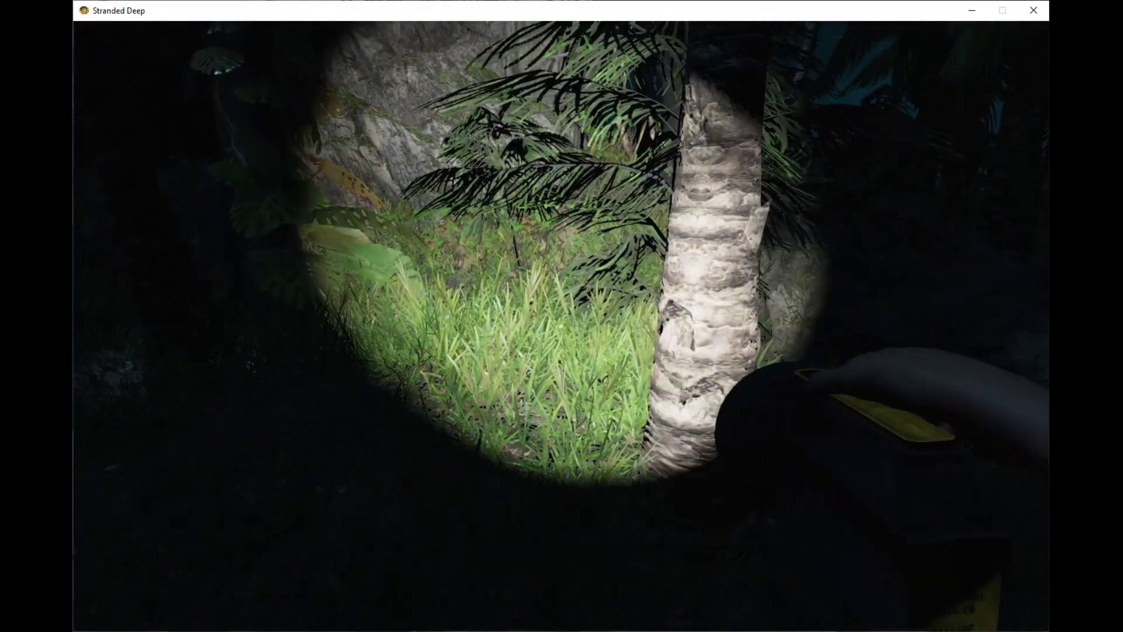
pyautogui.press('Tab')
pyautogui.click(435, 251)
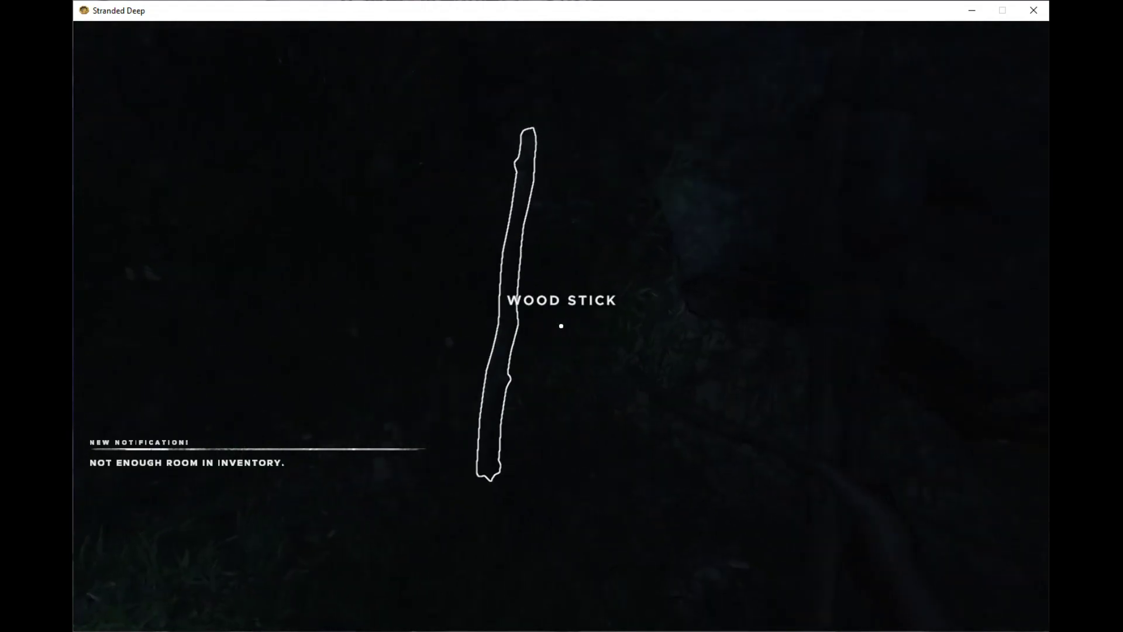
pyautogui.press('Tab')
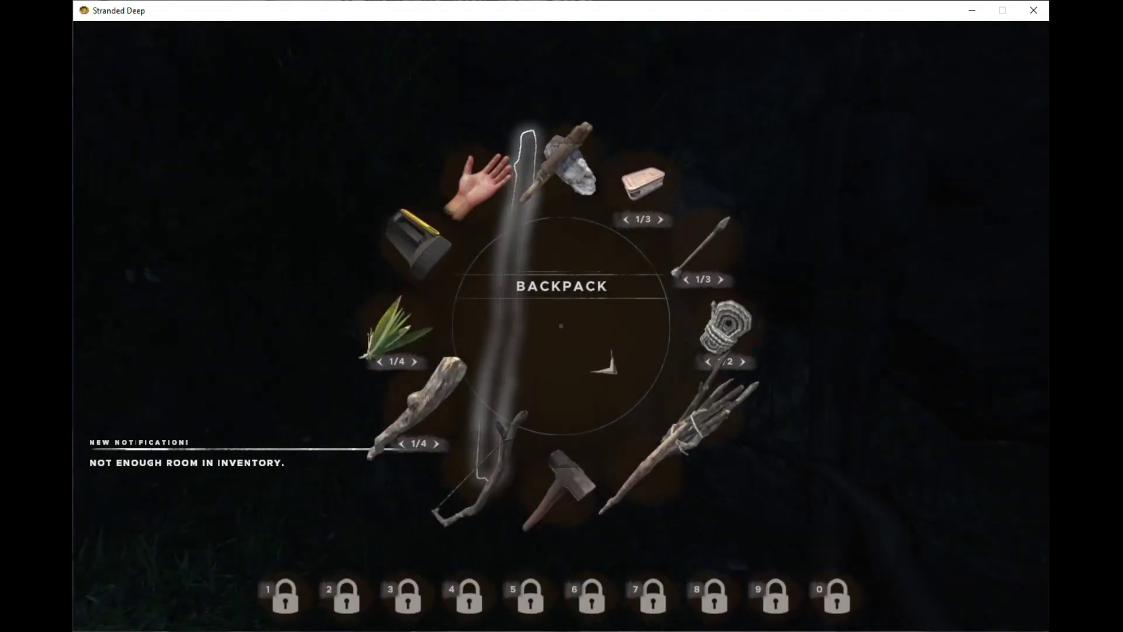
# - Close the backpack and gather two bundles of fibrous leaves near the life raft
pyautogui.press('Tab')
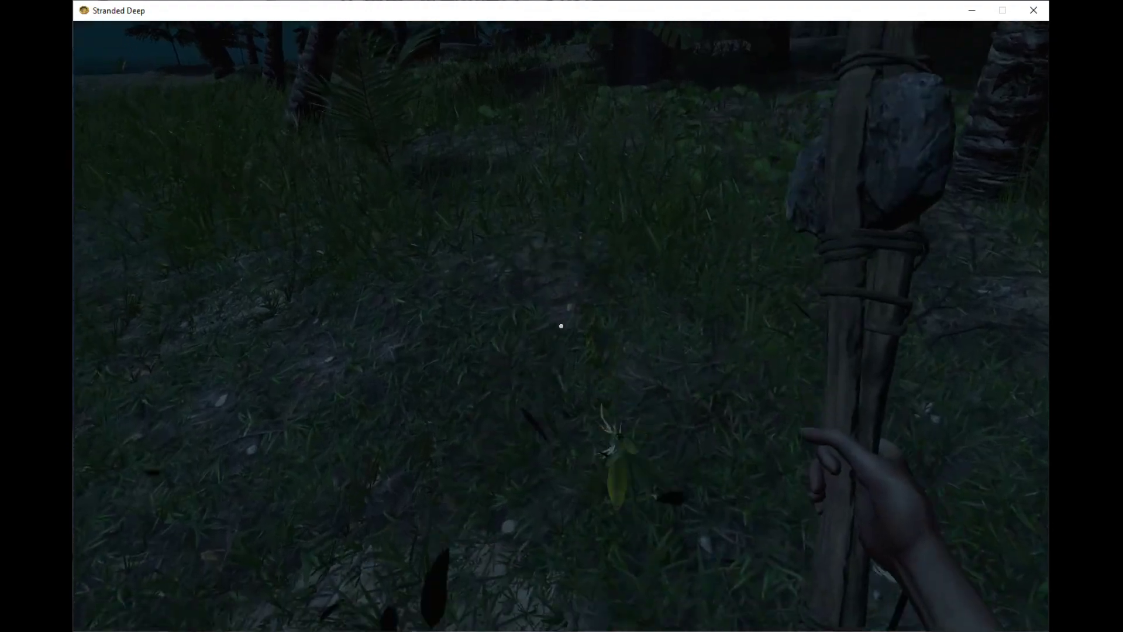
pyautogui.press('e')
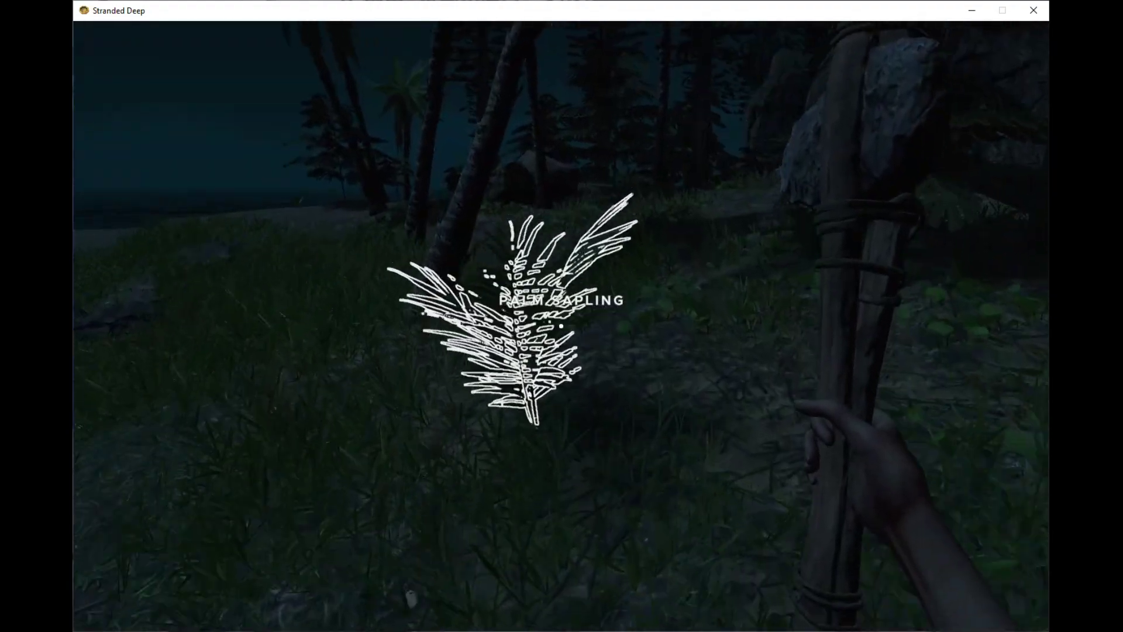
pyautogui.press('e')
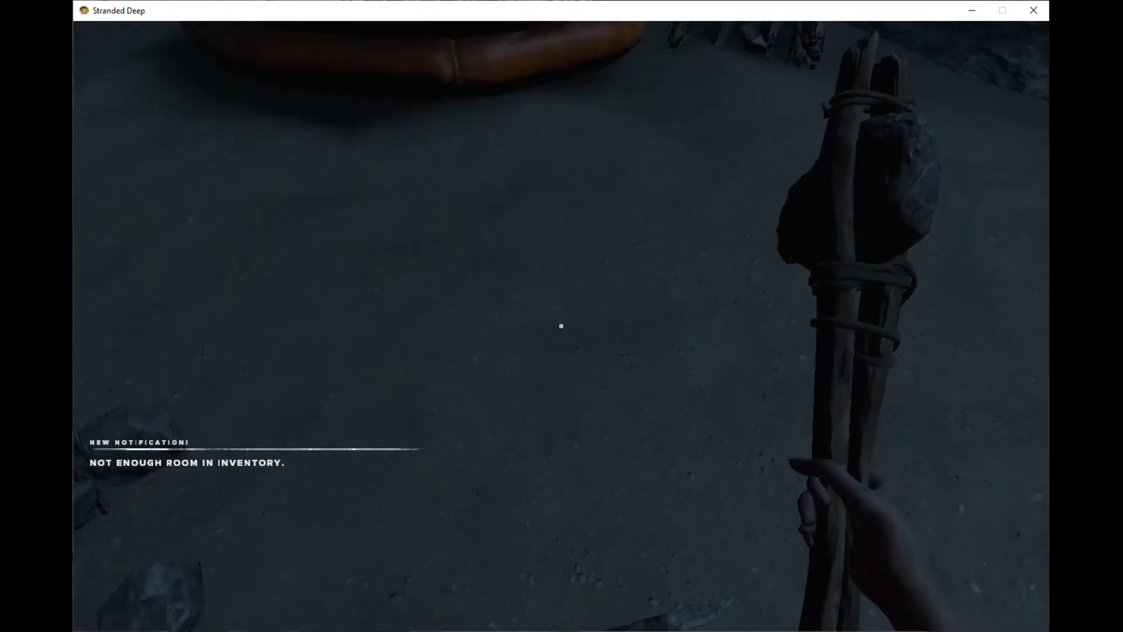
# - Drop the crude spear and take the fibrous leaves in hand
pyautogui.press('Tab')
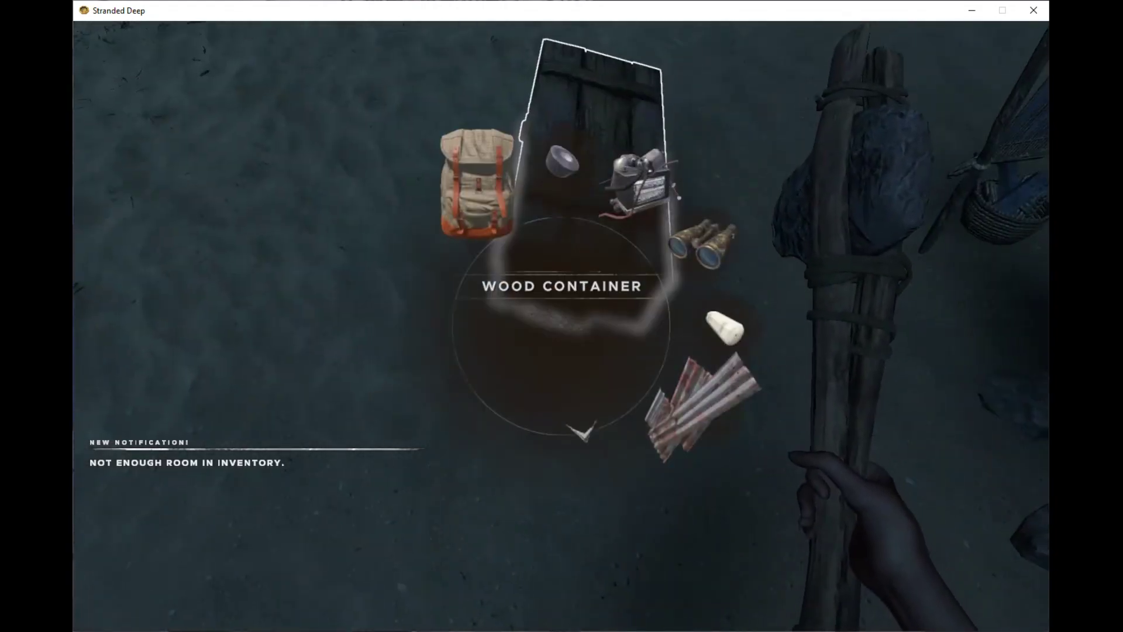
pyautogui.press('Tab')
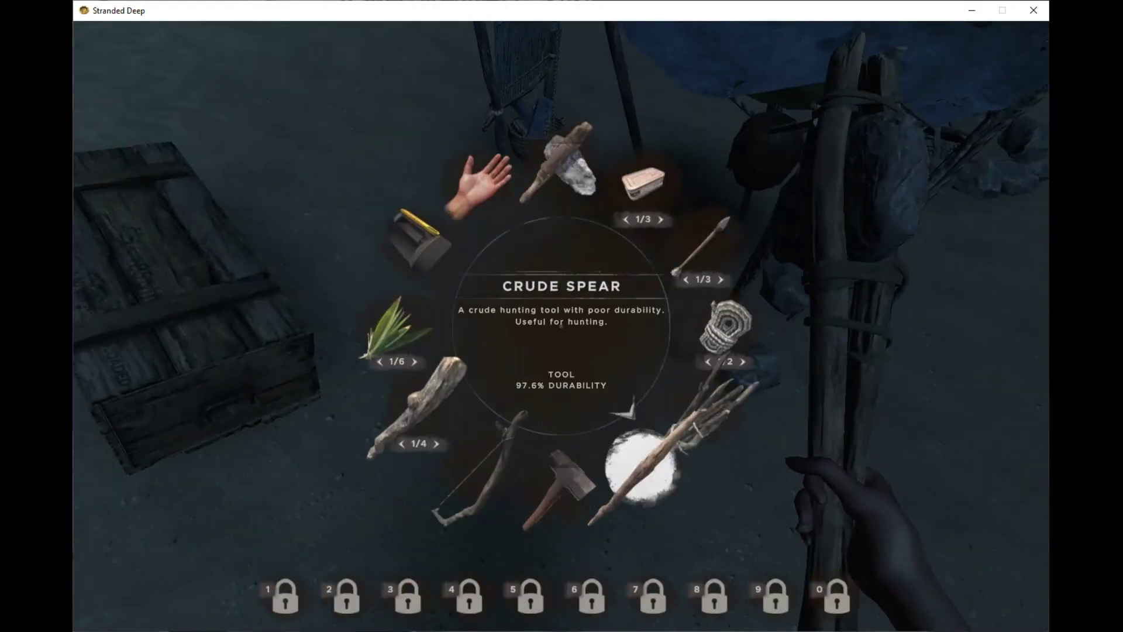
pyautogui.press('q')
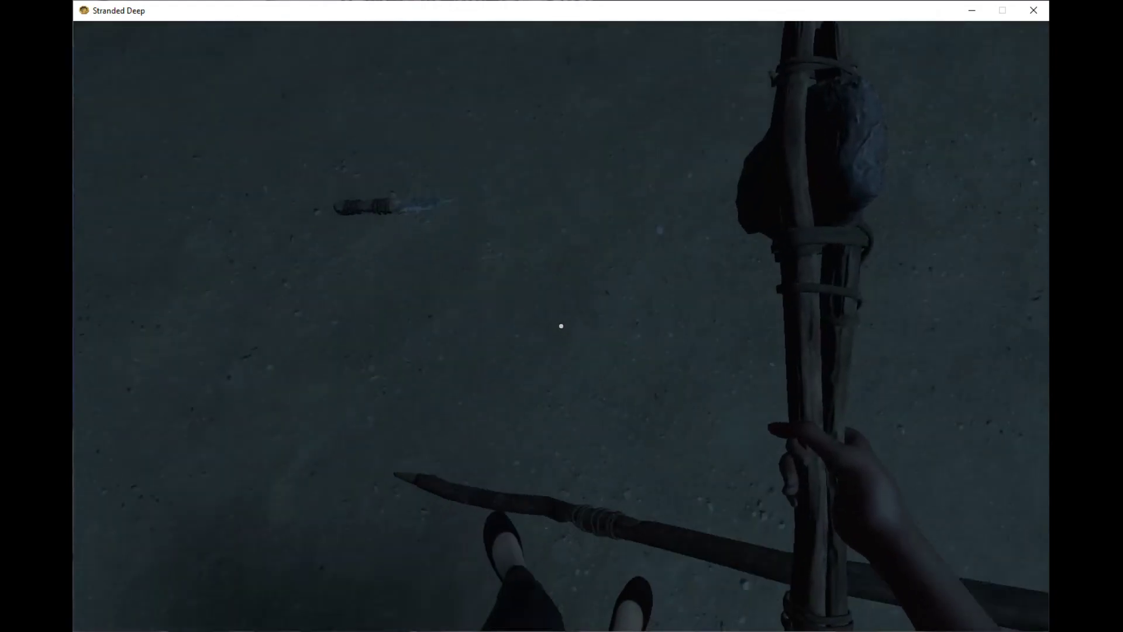
pyautogui.press('Tab')
pyautogui.click(418, 406)
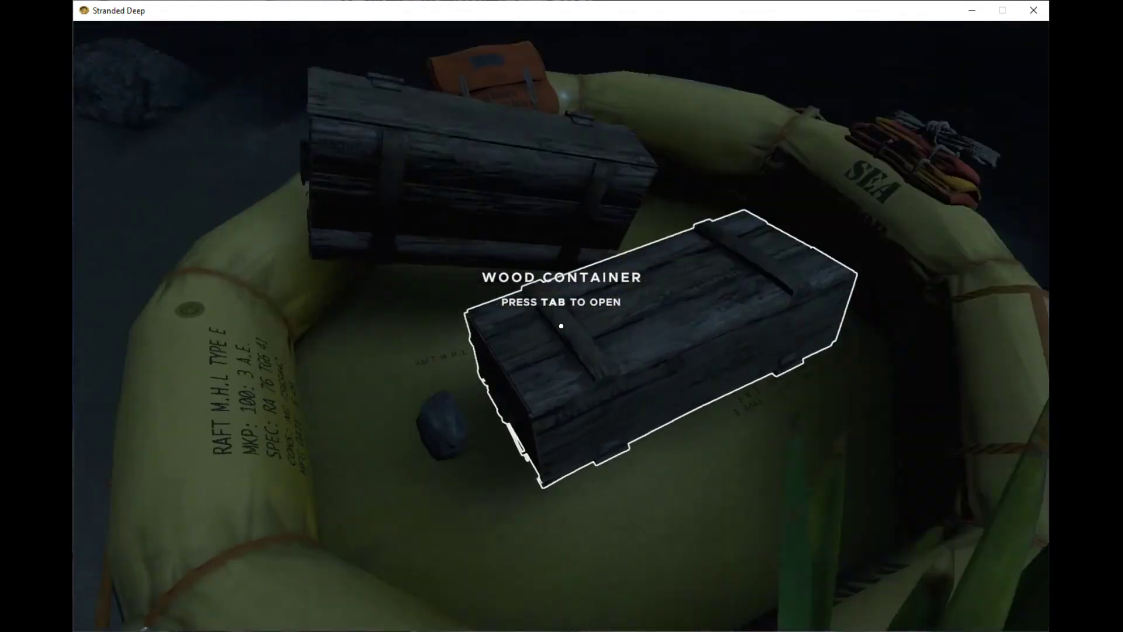
# - Move the fibrous leaves from the backpack into the life raft's wood container
pyautogui.press('Tab')
pyautogui.press('Tab')
pyautogui.press('Tab')
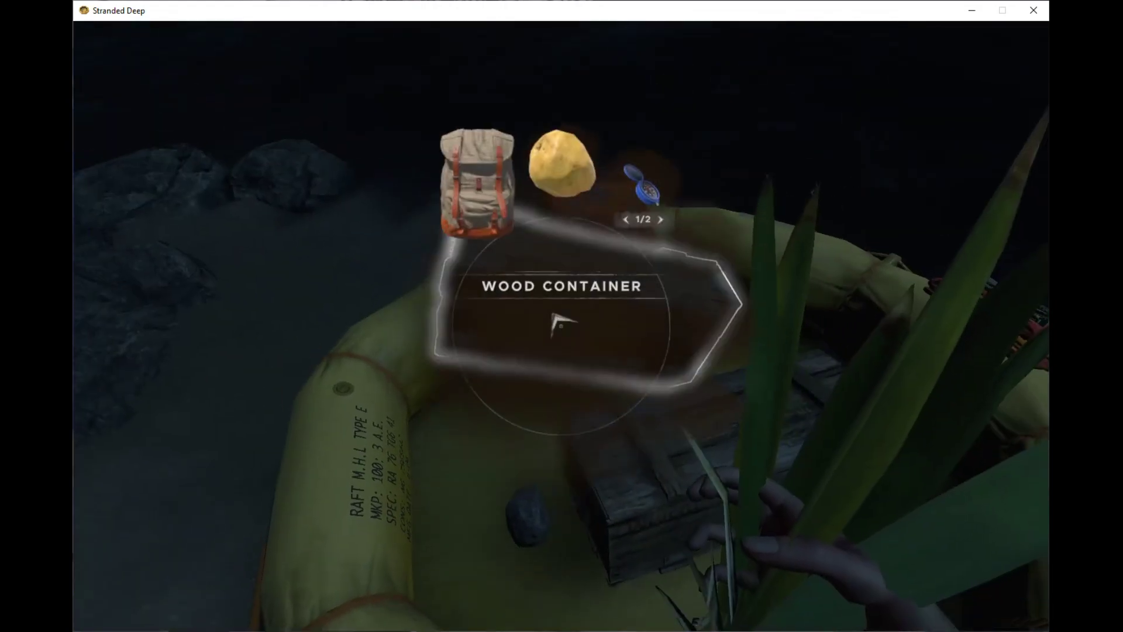
pyautogui.press('Tab')
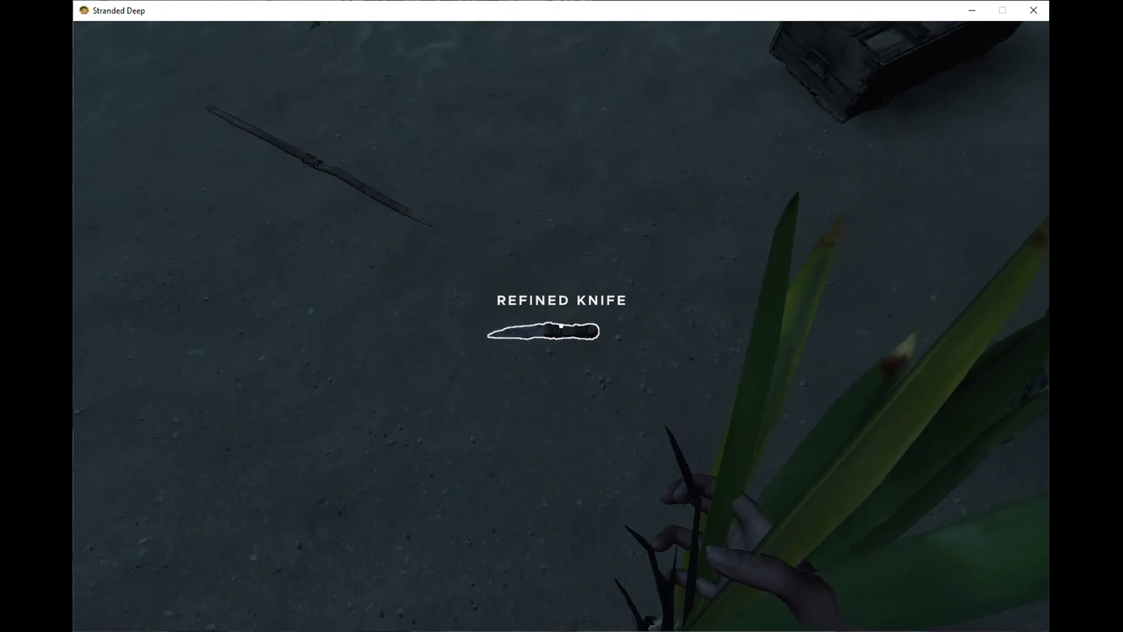
pyautogui.press('e')
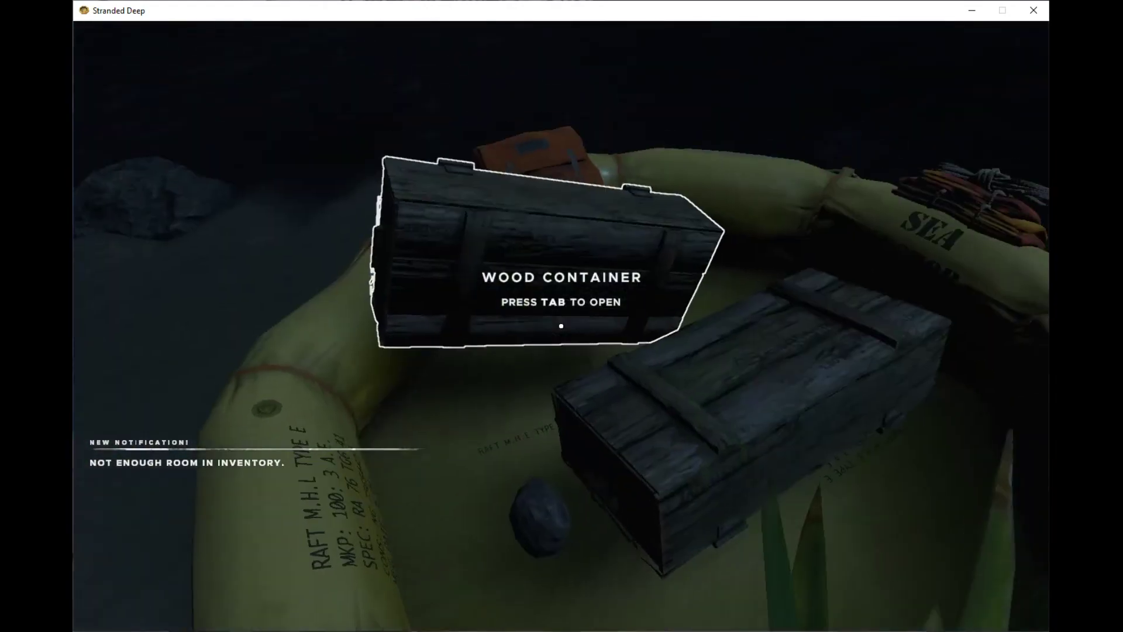
pyautogui.press('Tab')
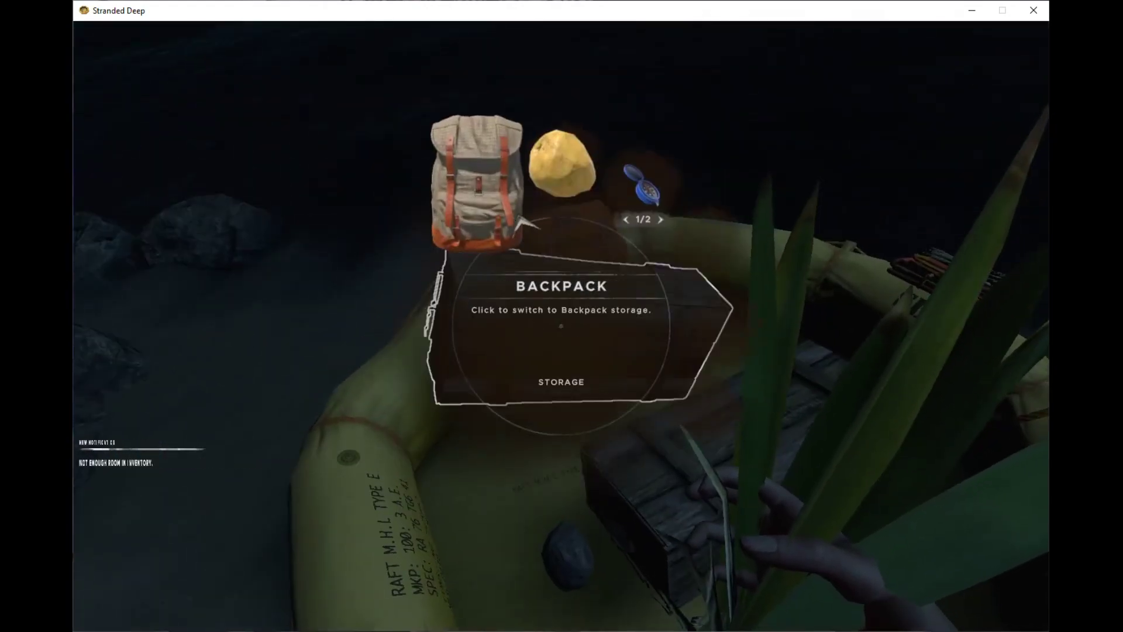
pyautogui.click(525, 224)
pyautogui.click(559, 161)
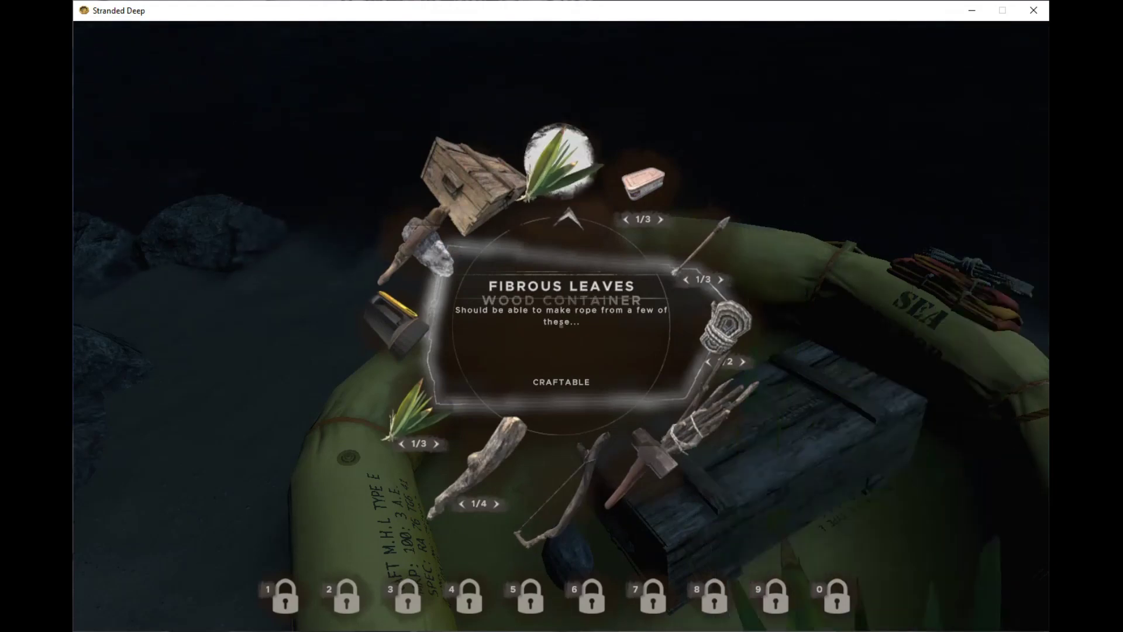
pyautogui.click(567, 167)
pyautogui.press('Tab')
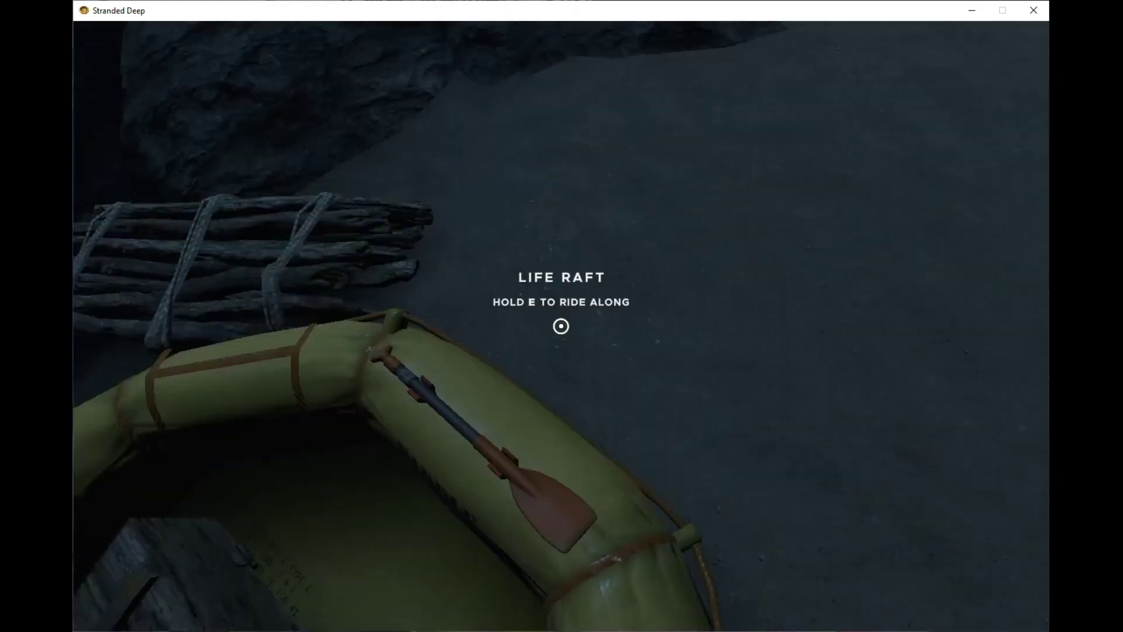
# - Pick up the refined knife, then select the crude axe in the backpack
pyautogui.press('e')
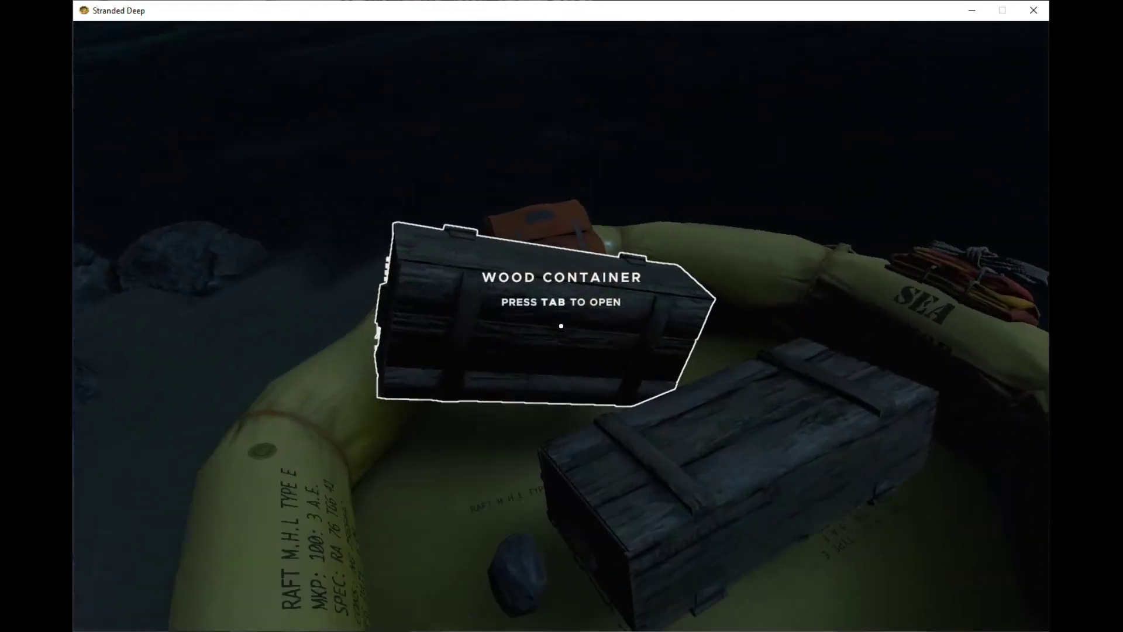
pyautogui.press('Tab')
pyautogui.click(497, 236)
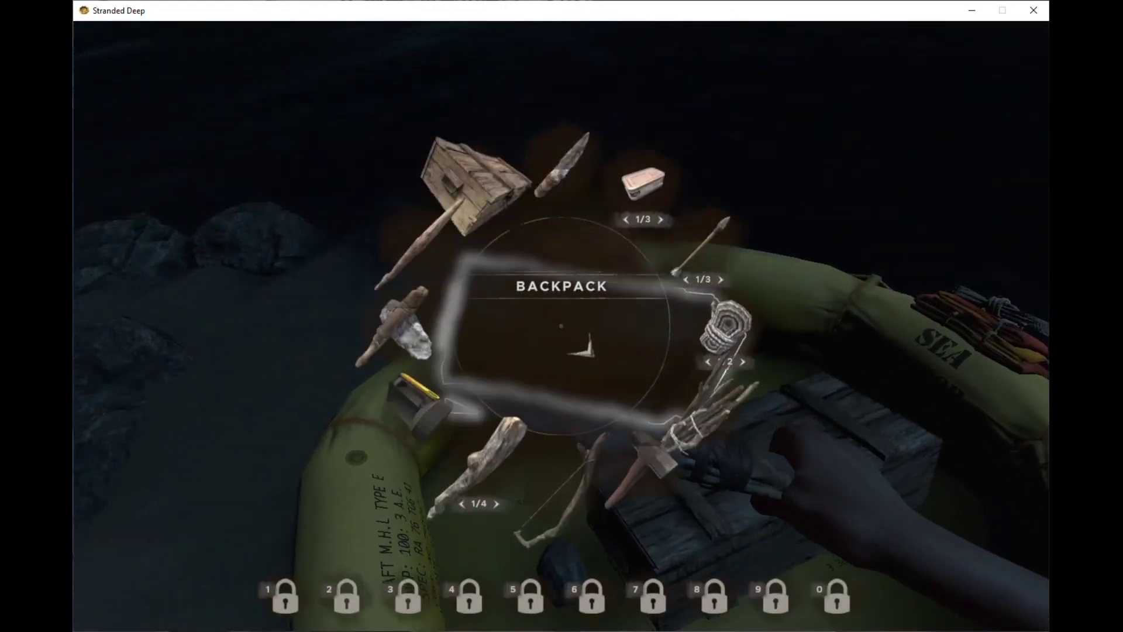
pyautogui.press('Left')
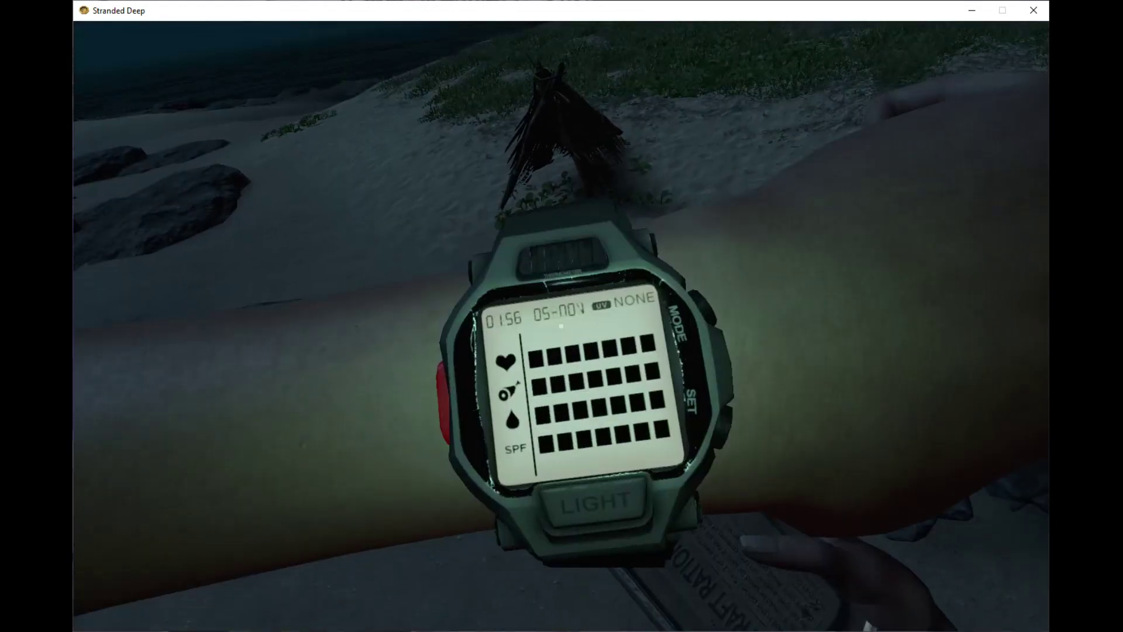
# - Swap tools from the backpack, briefly holding the hammer, and end with the crude axe
pyautogui.press('Tab')
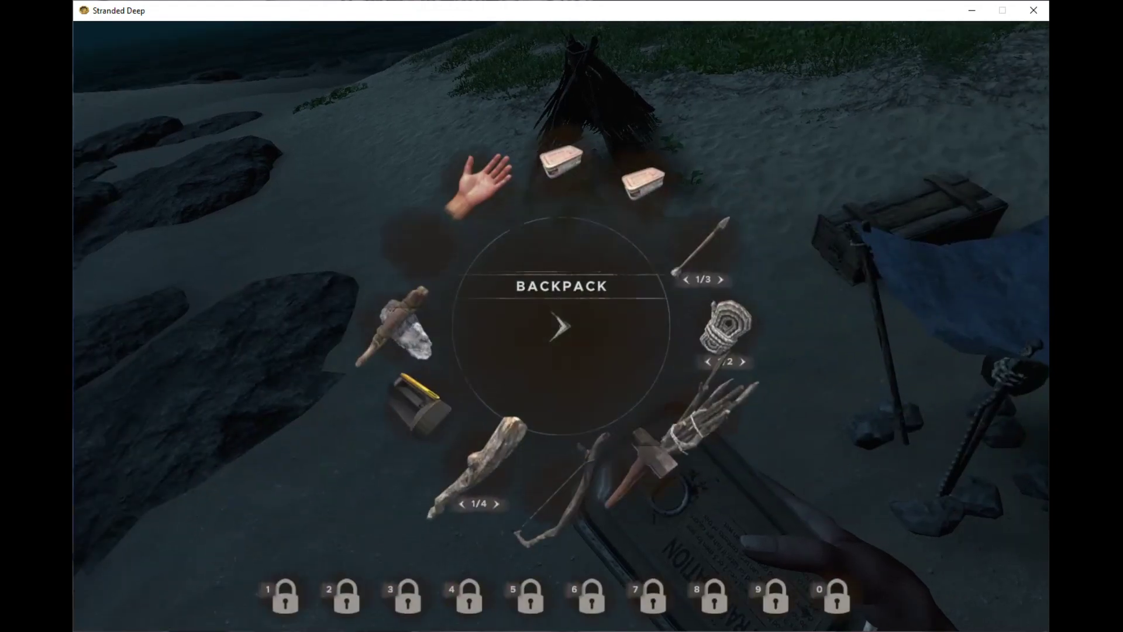
pyautogui.click(401, 325)
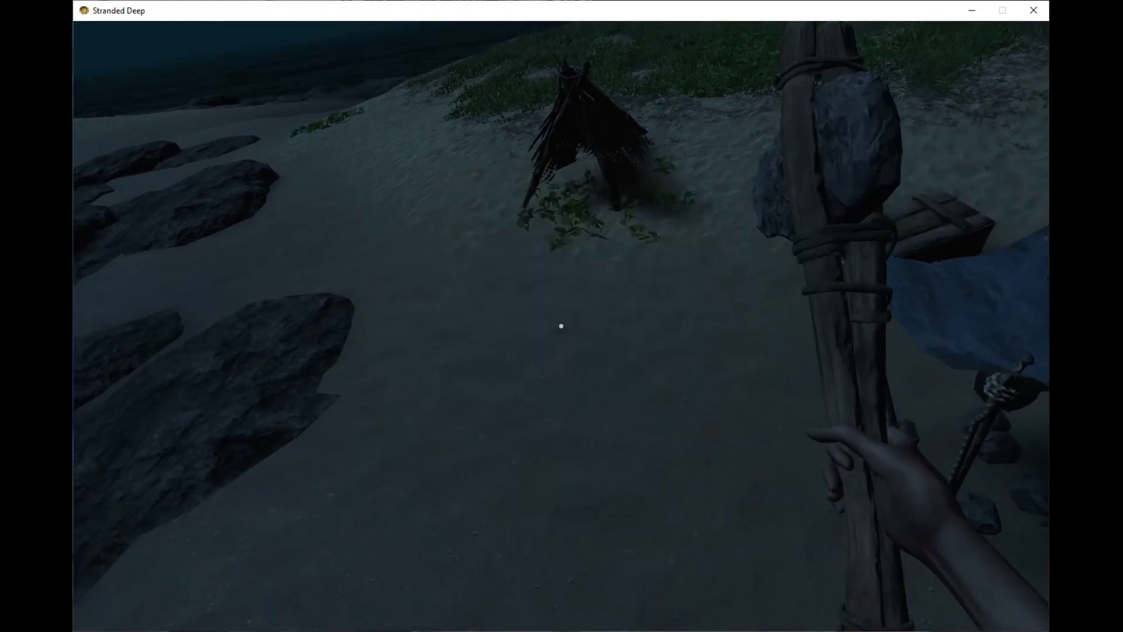
pyautogui.press('Tab')
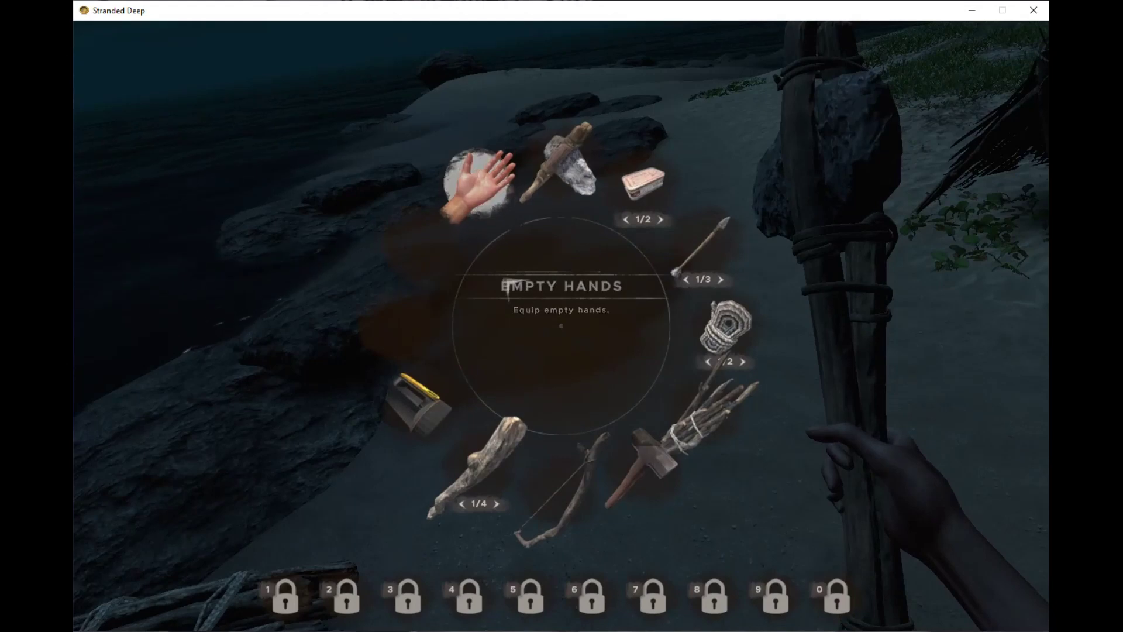
pyautogui.click(561, 492)
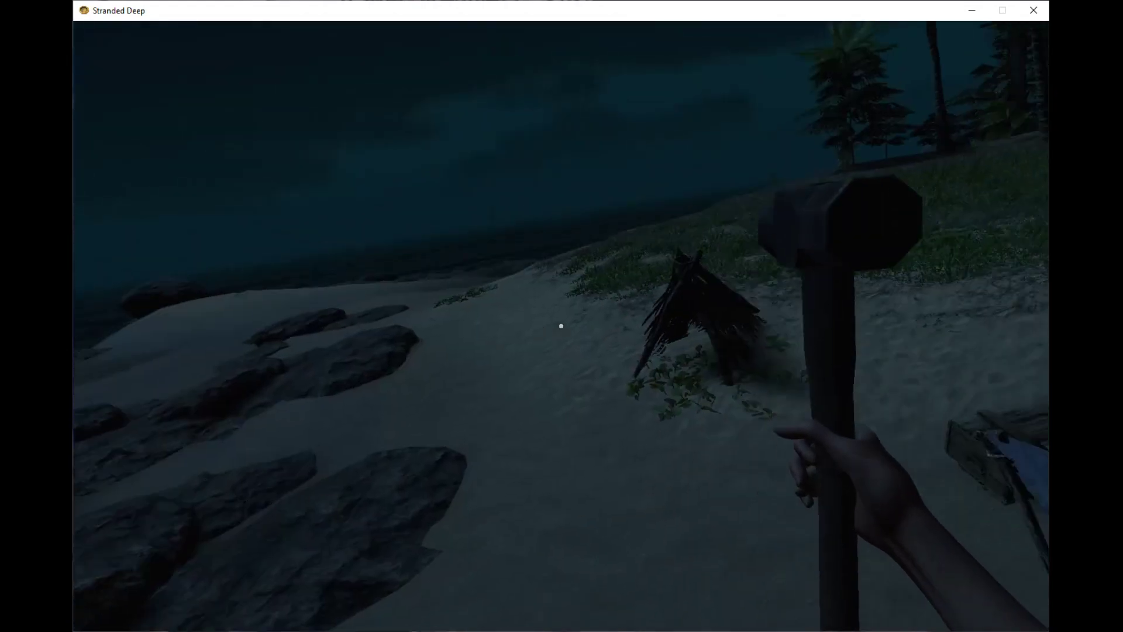
pyautogui.press('Tab')
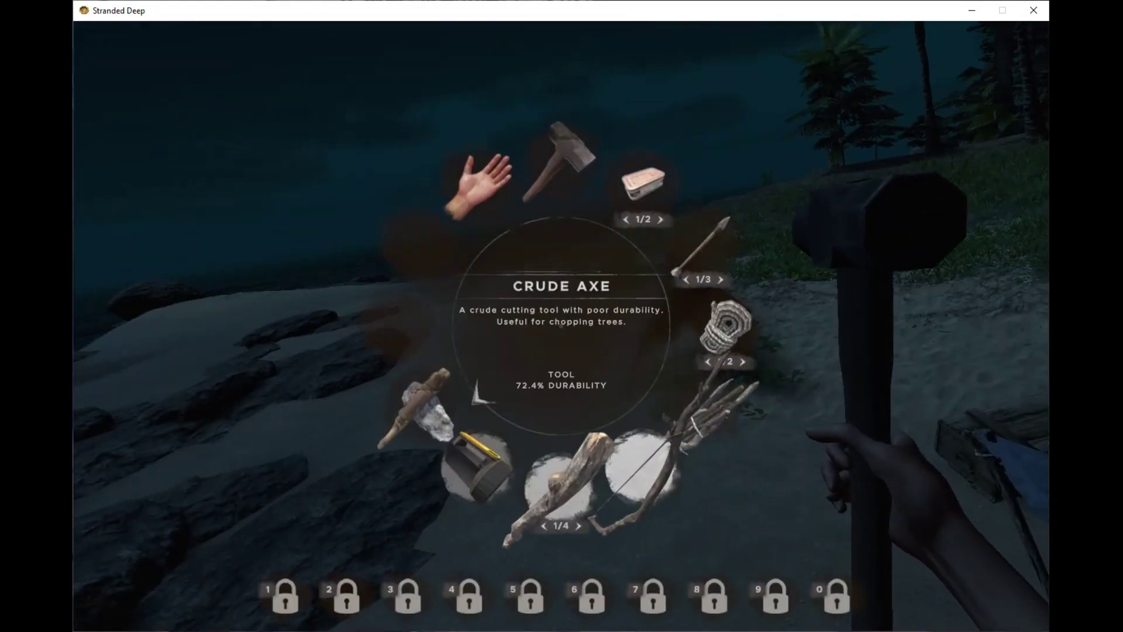
pyautogui.click(421, 413)
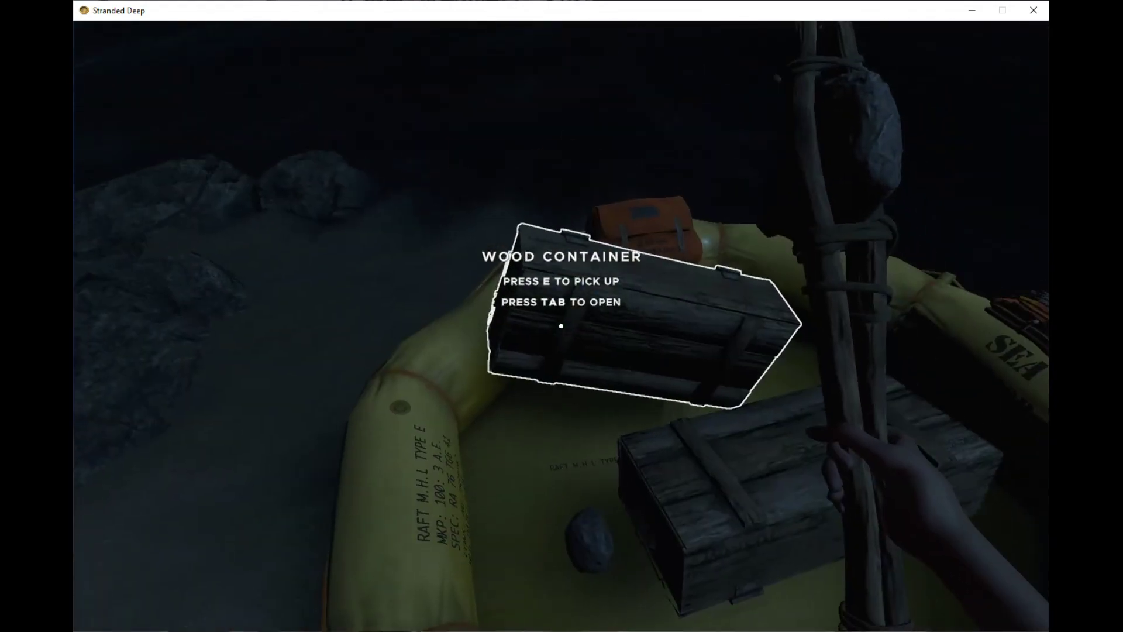
# - Check the contents of the wood containers and the raft storage
pyautogui.press('Tab')
pyautogui.press('Tab')
pyautogui.press('Tab')
pyautogui.press('Tab')
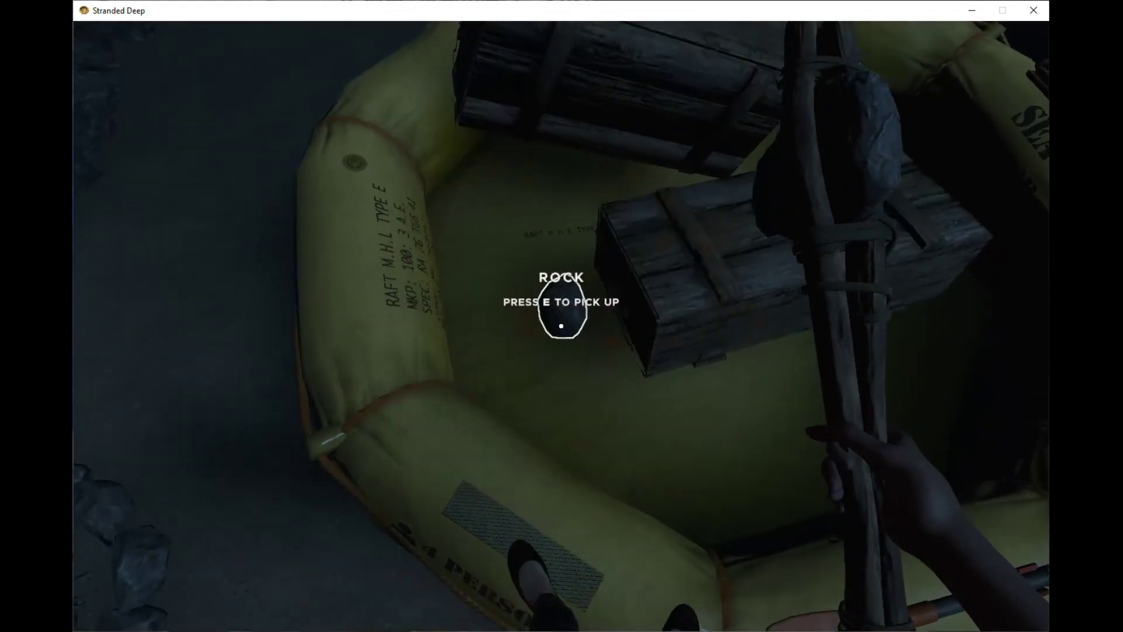
pyautogui.press('Tab')
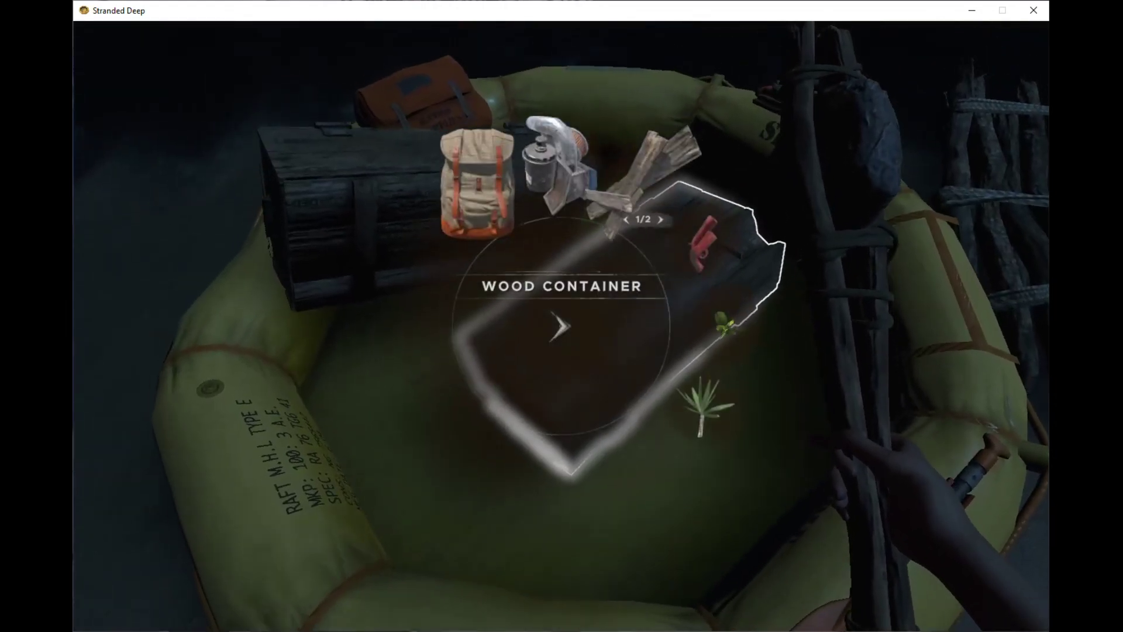
pyautogui.press('Tab')
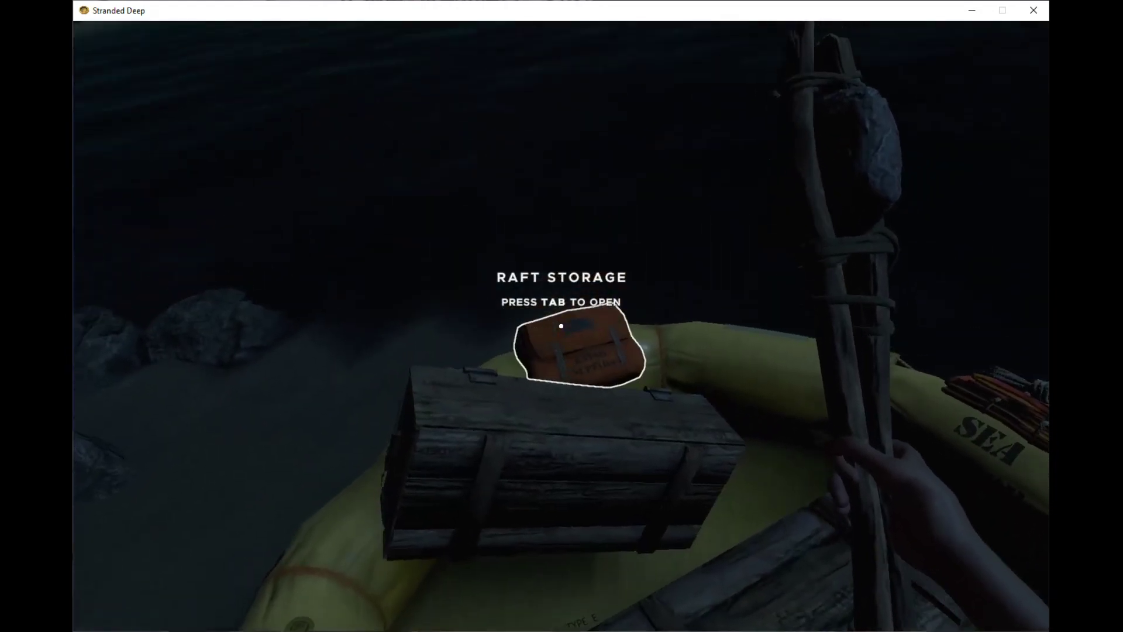
pyautogui.press('Tab')
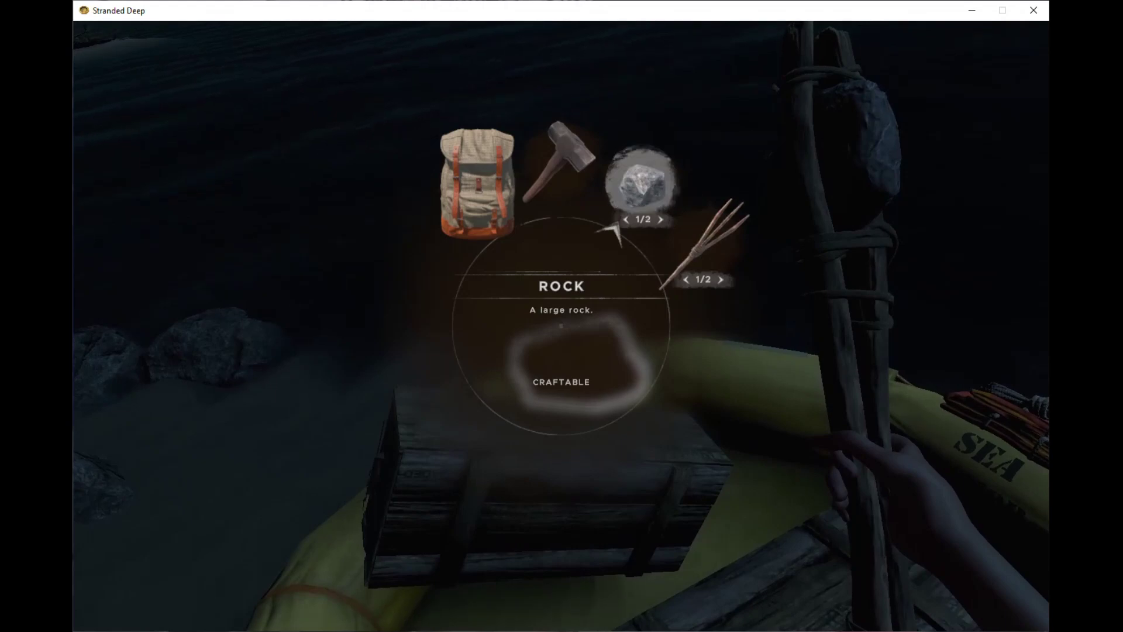
pyautogui.press('Tab')
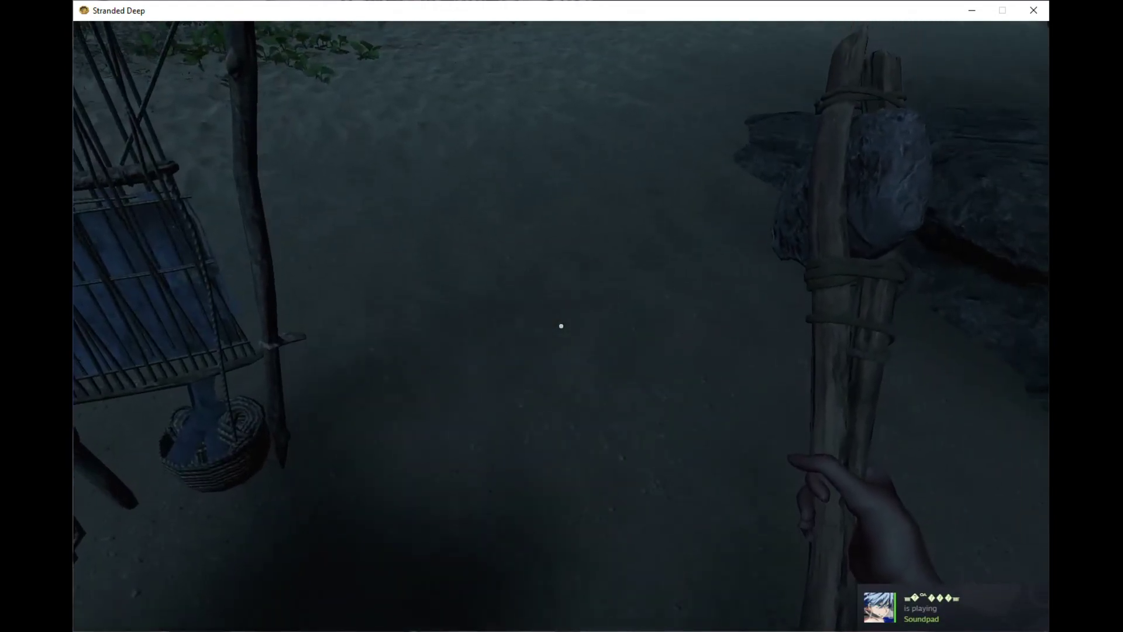
# - Craft a stone tool and drop the held rock on the sand
pyautogui.press('c')
pyautogui.click(907, 188)
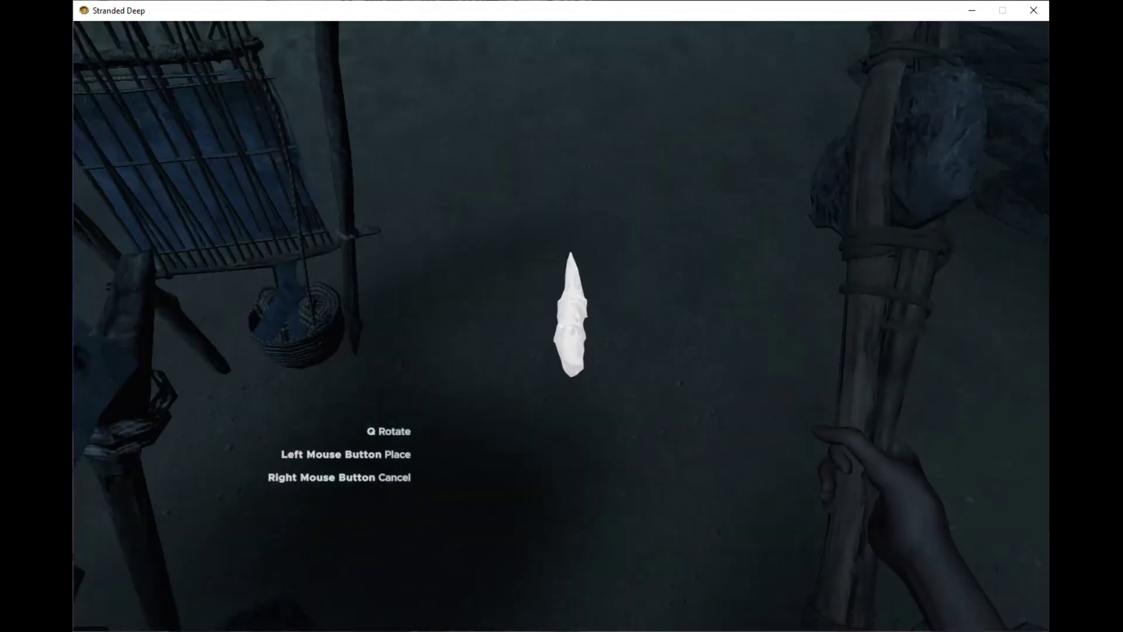
pyautogui.press('Tab')
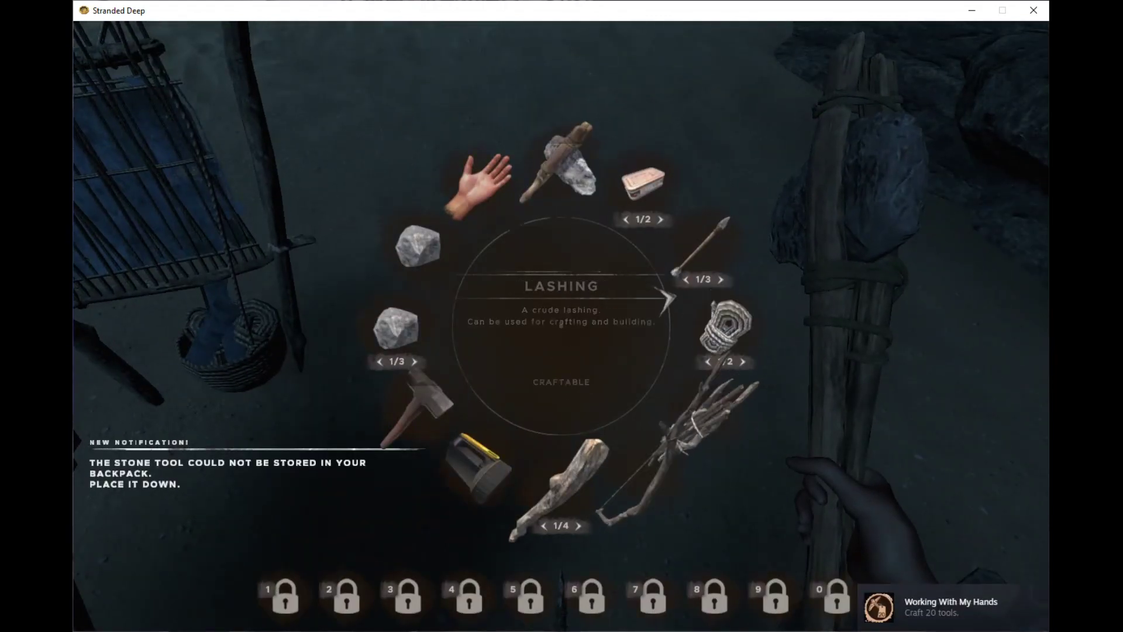
pyautogui.click(417, 242)
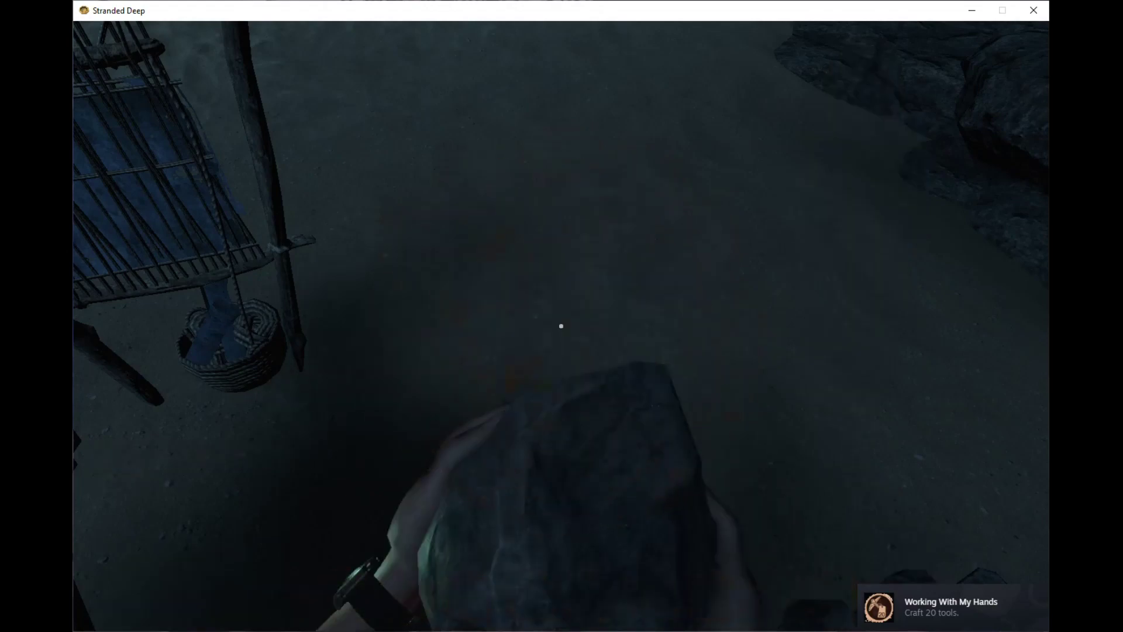
pyautogui.press('Tab')
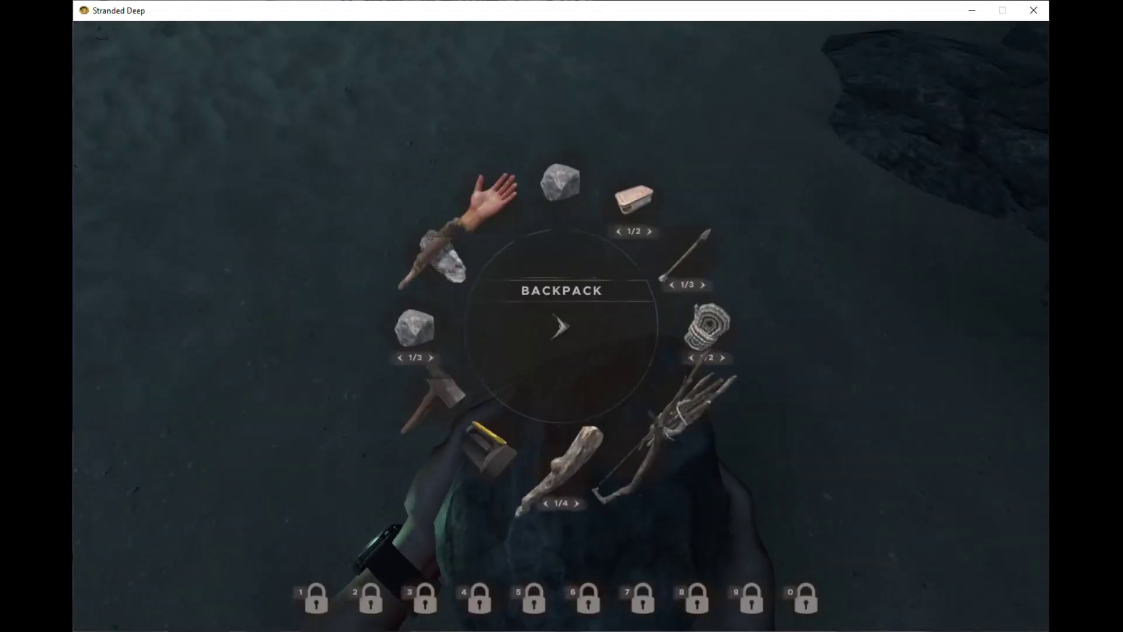
pyautogui.press('Tab')
pyautogui.press('q')
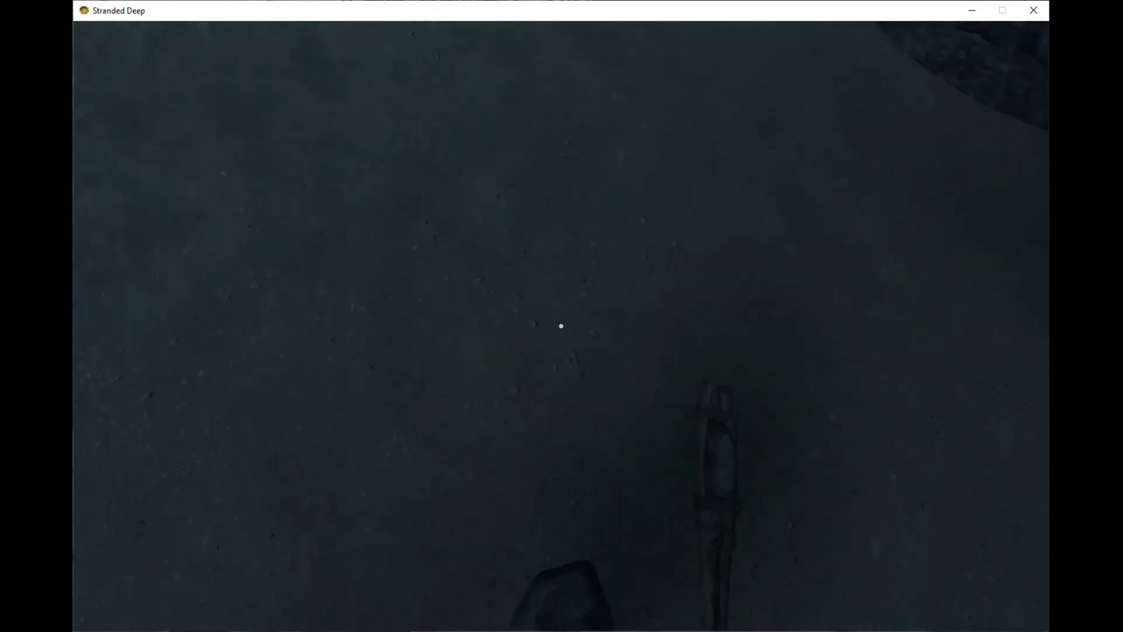
# - Pick the rock and crude axe back up and re-equip the crude axe
pyautogui.press('e')
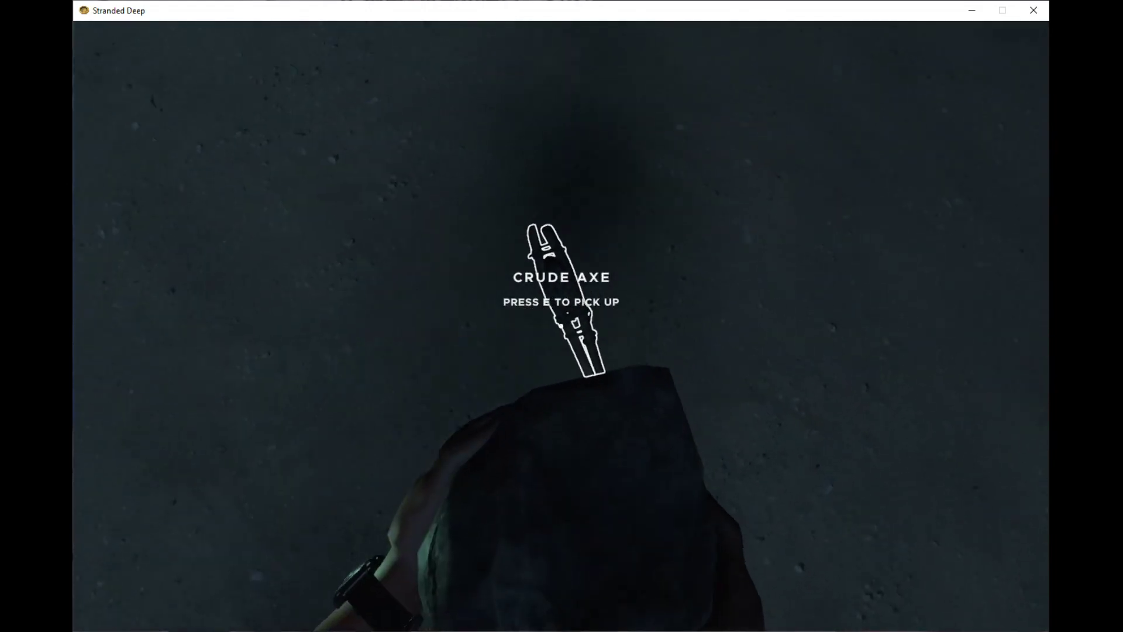
pyautogui.press('e')
pyautogui.press('Tab')
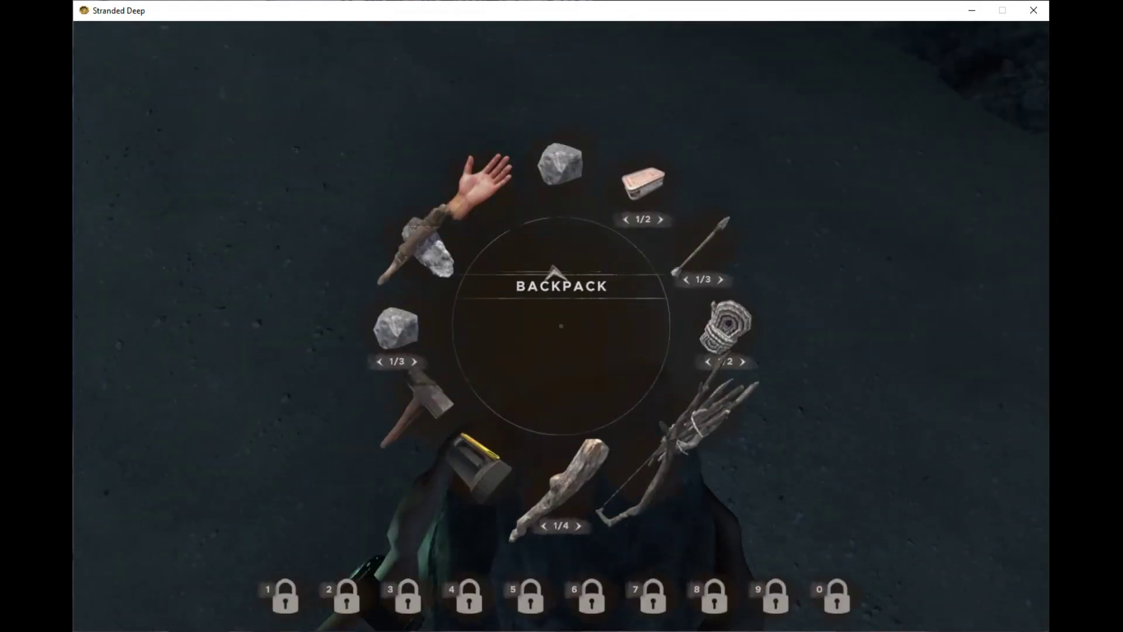
pyautogui.click(421, 246)
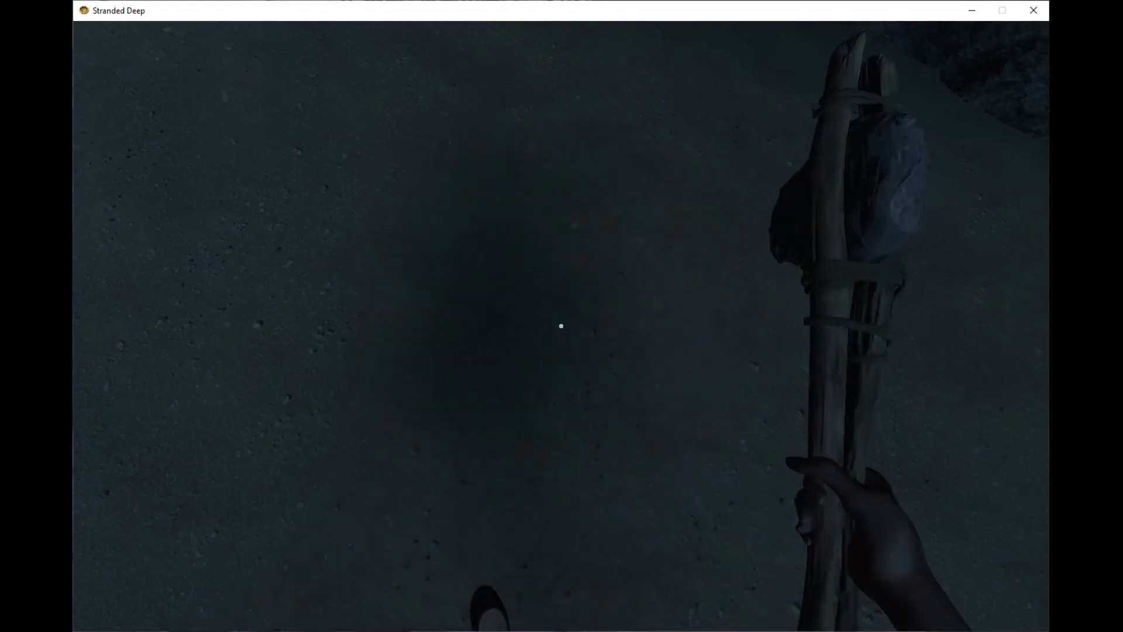
pyautogui.press('Tab')
pyautogui.press('Tab')
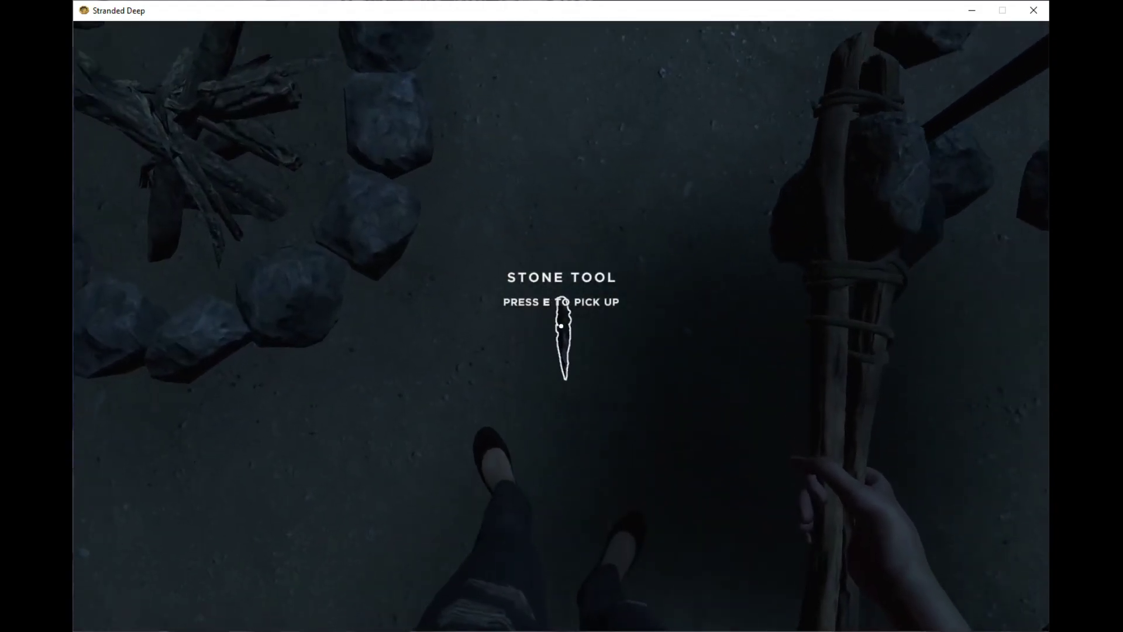
pyautogui.press('c')
pyautogui.scroll(-2, 834, 377)
pyautogui.scroll(-1, 869, 386)
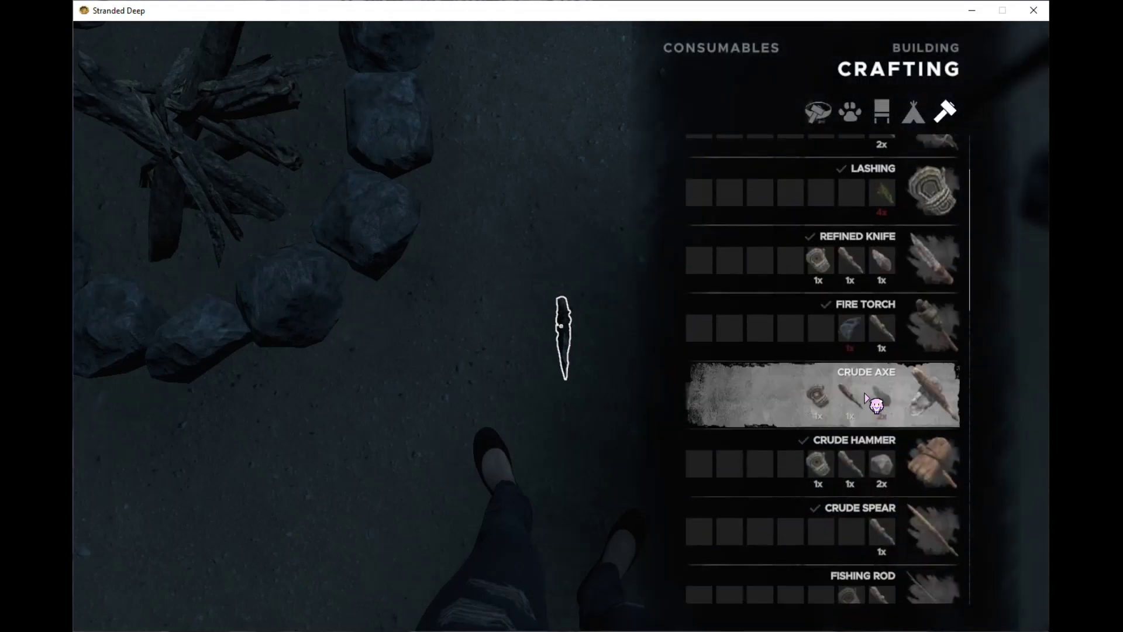
pyautogui.scroll(-1, 873, 396)
pyautogui.scroll(-2, 874, 403)
pyautogui.scroll(-2, 874, 403)
pyautogui.scroll(-1, 875, 404)
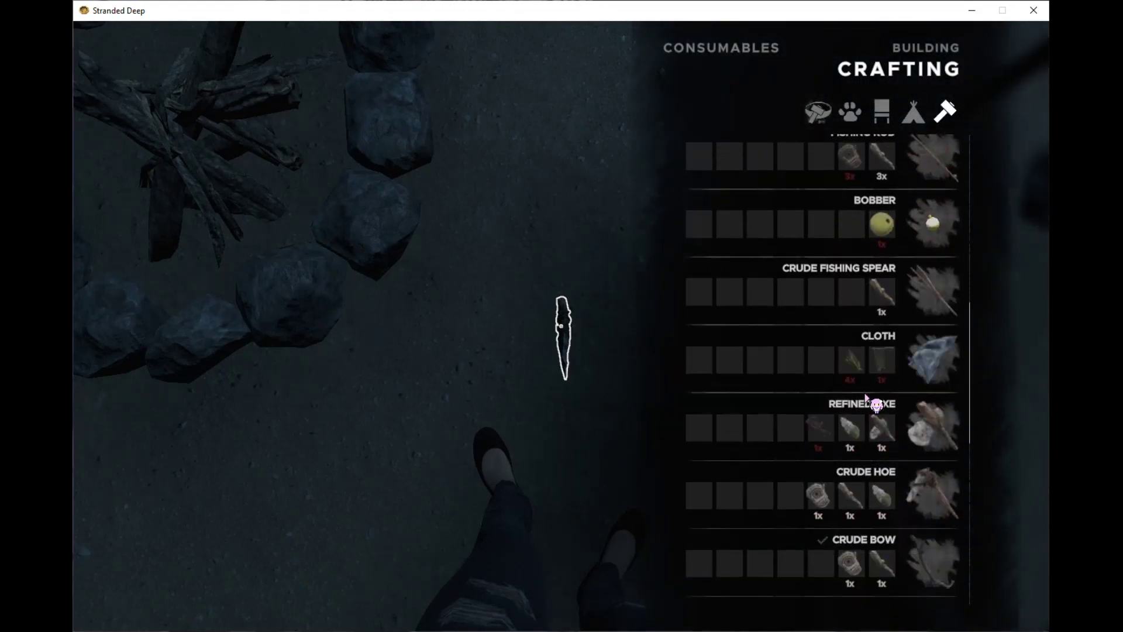
pyautogui.scroll(-1, 877, 421)
pyautogui.scroll(-1, 879, 450)
pyautogui.scroll(-2, 879, 450)
pyautogui.scroll(-1, 882, 456)
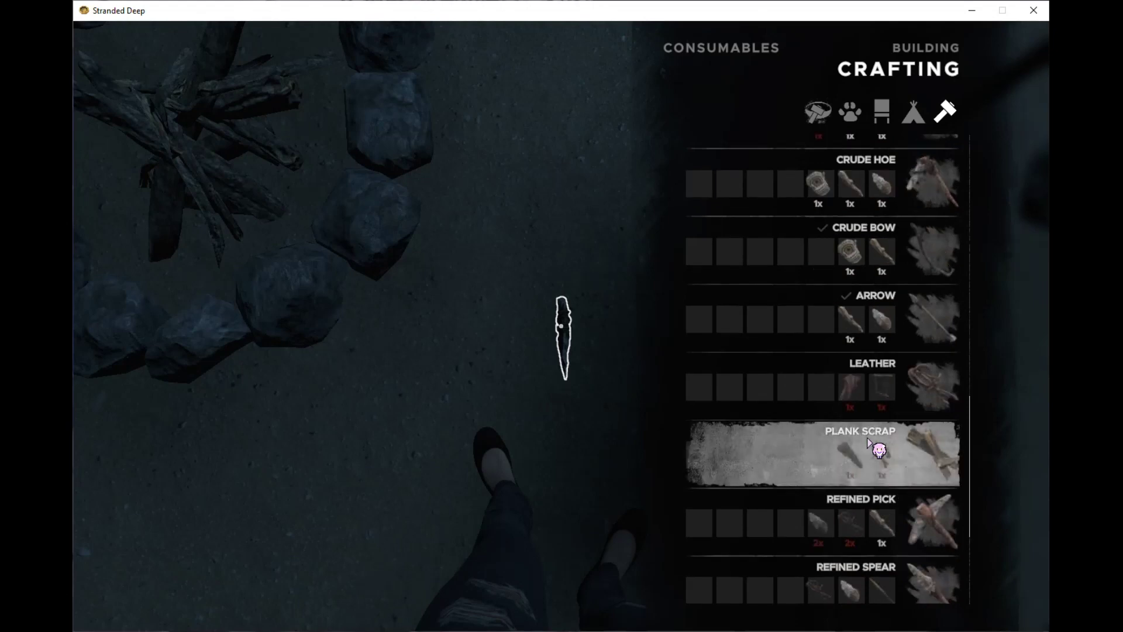
pyautogui.scroll(-2, 886, 473)
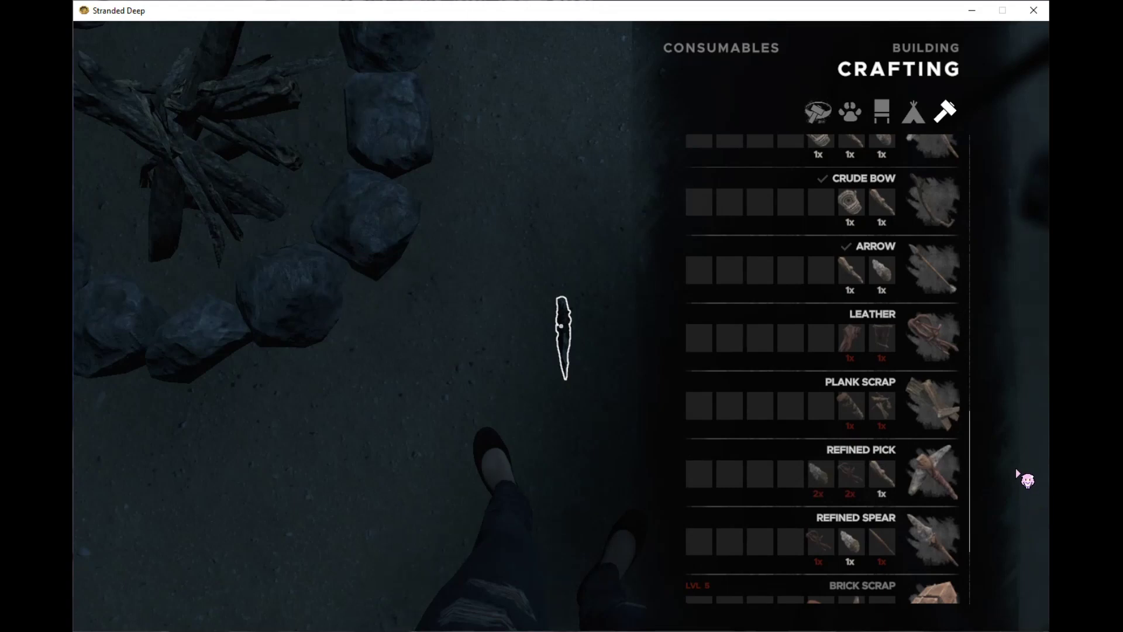
# - Close the crafting recipe list after browsing it
pyautogui.press('Escape')
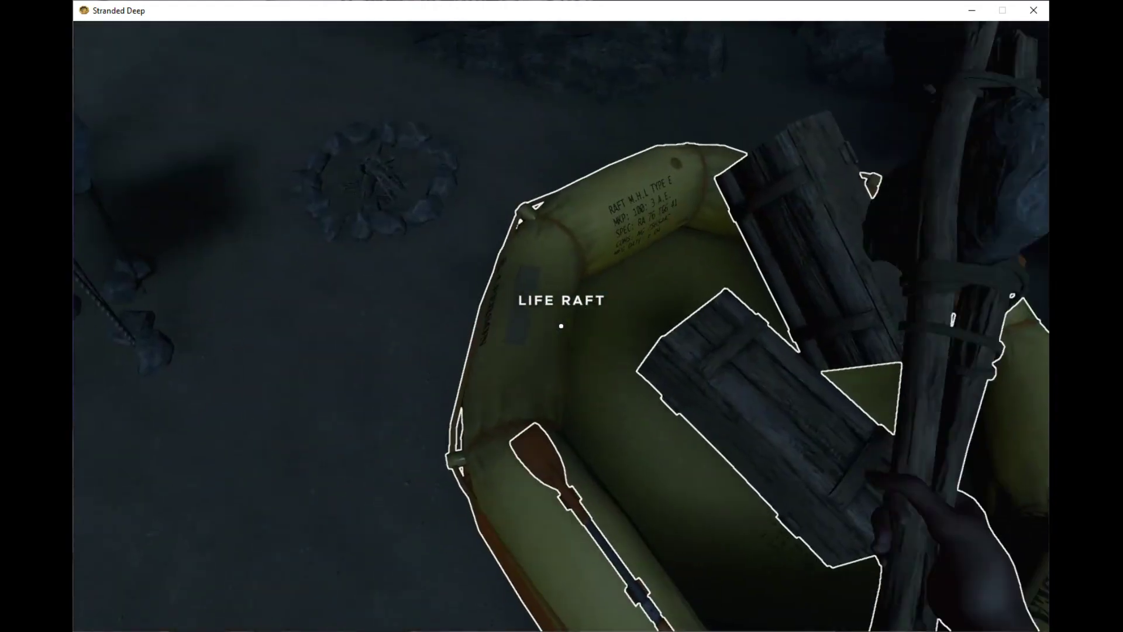
# - Check both wood containers and the backpack contents
pyautogui.press('Tab')
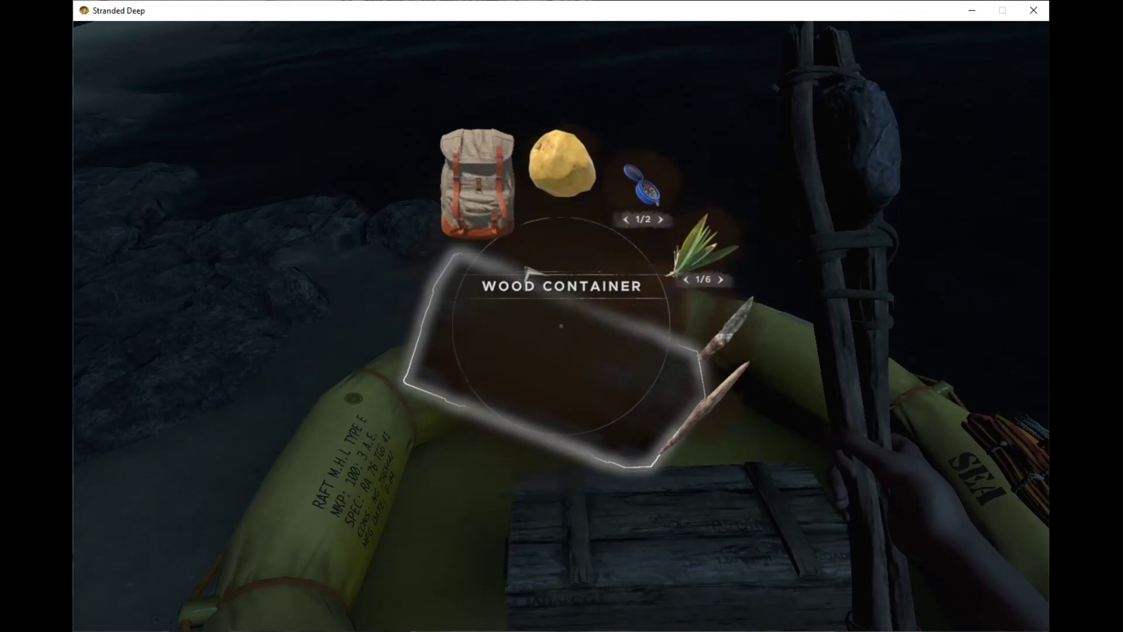
pyautogui.press('Tab')
pyautogui.press('Tab')
pyautogui.press('Tab')
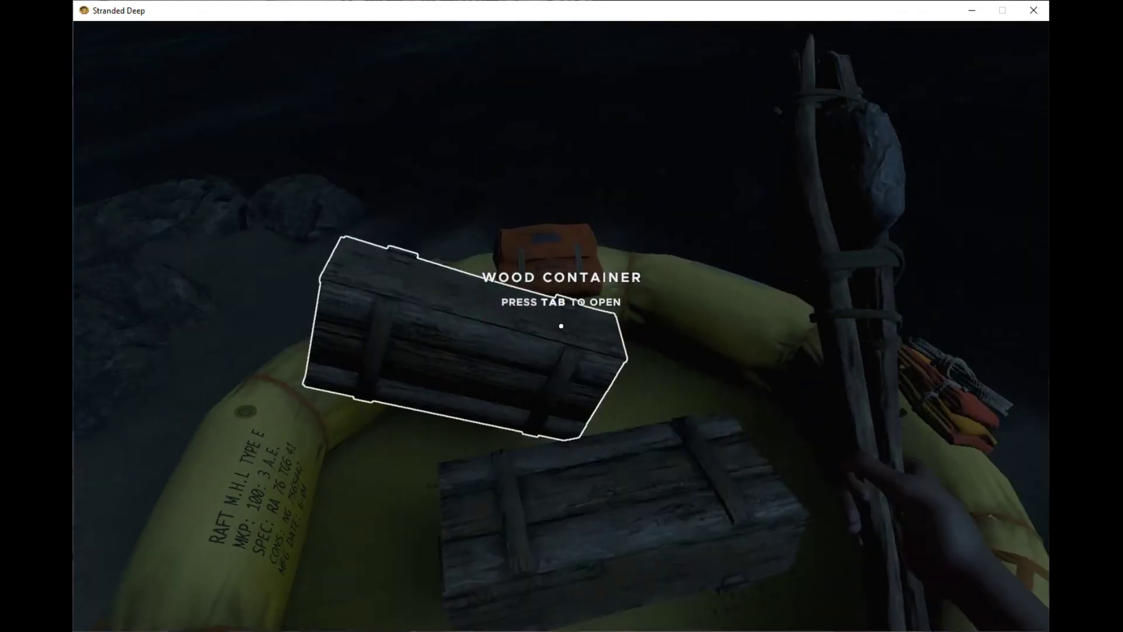
pyautogui.press('Tab')
pyautogui.click(491, 189)
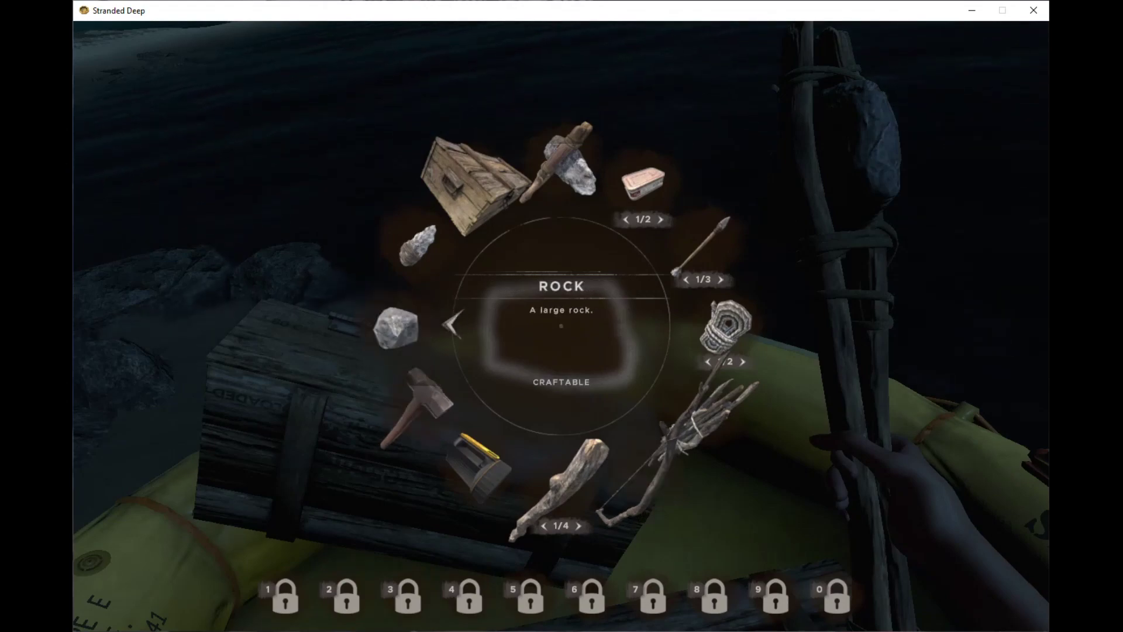
pyautogui.press('Tab')
pyautogui.press('Tab')
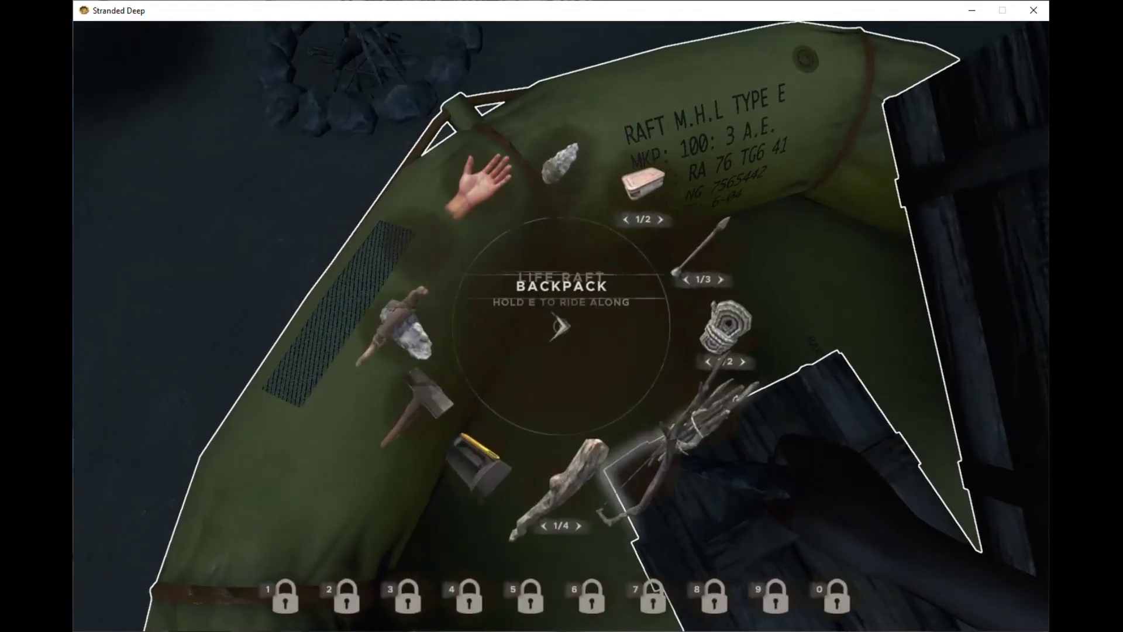
pyautogui.press('Tab')
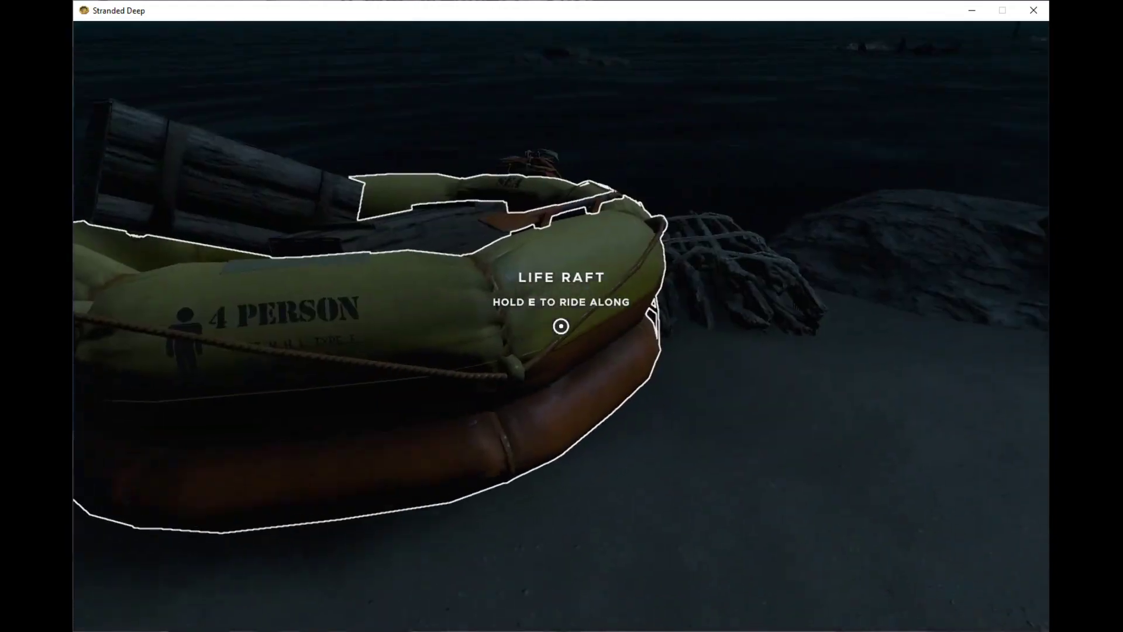
# - Drop the kindling, hold the wood stick, and pick up the crude axe
pyautogui.press('Tab')
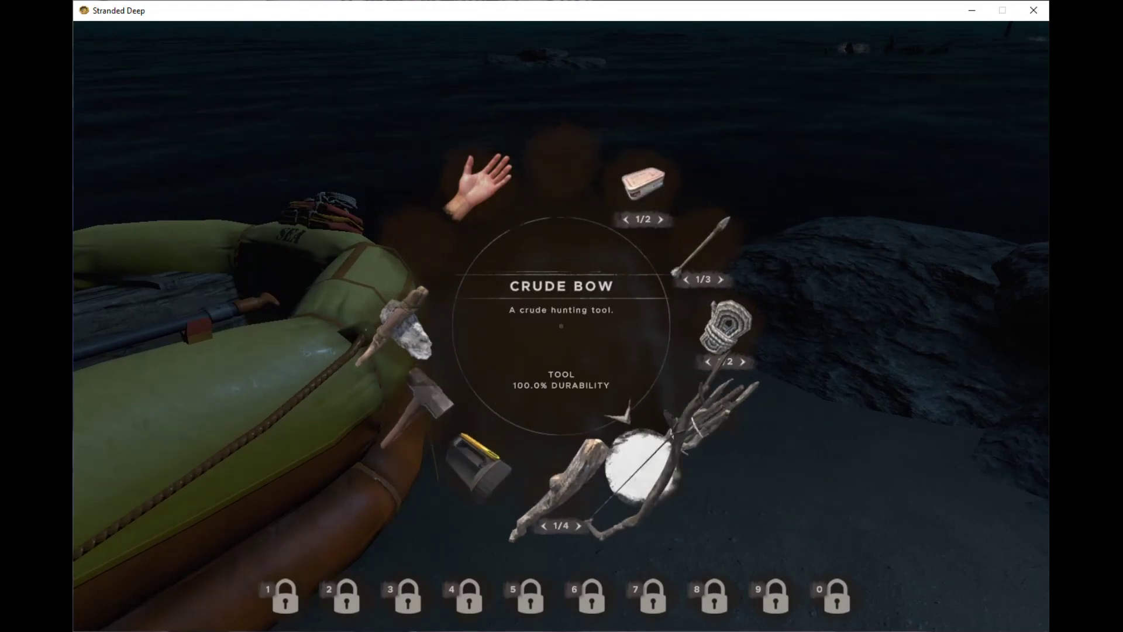
pyautogui.press('Tab')
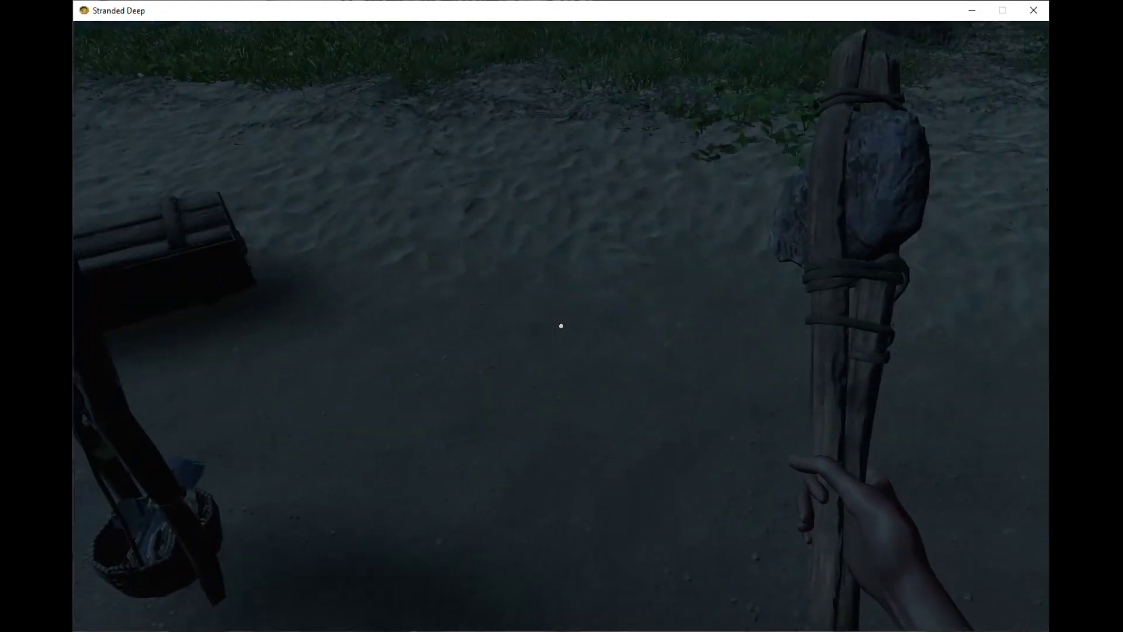
pyautogui.press('Tab')
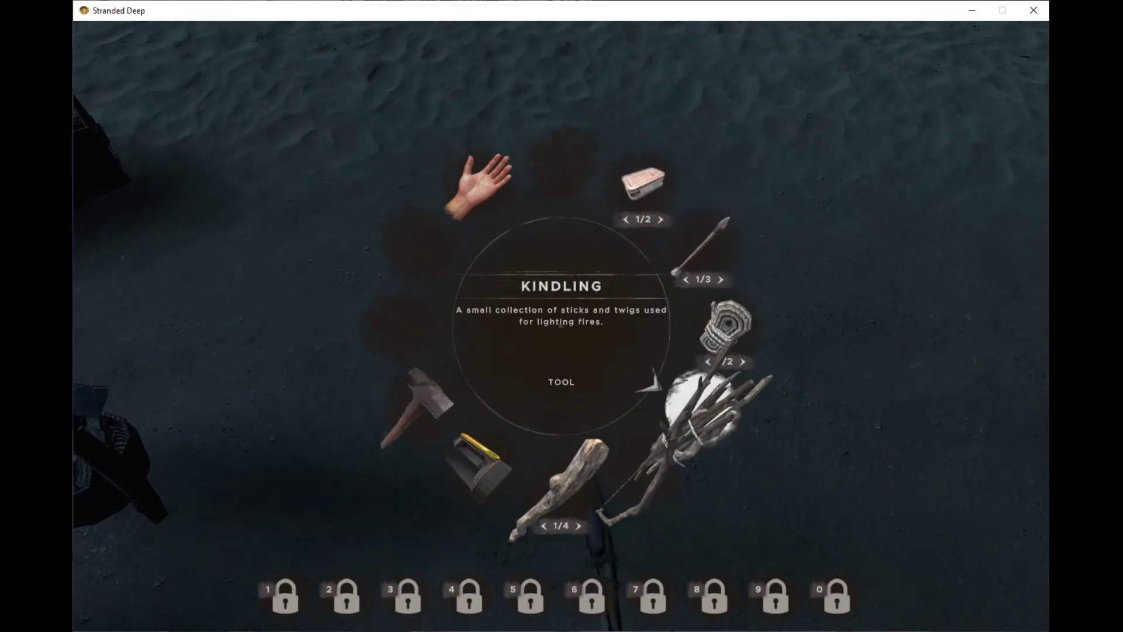
pyautogui.click(649, 385)
pyautogui.press('q')
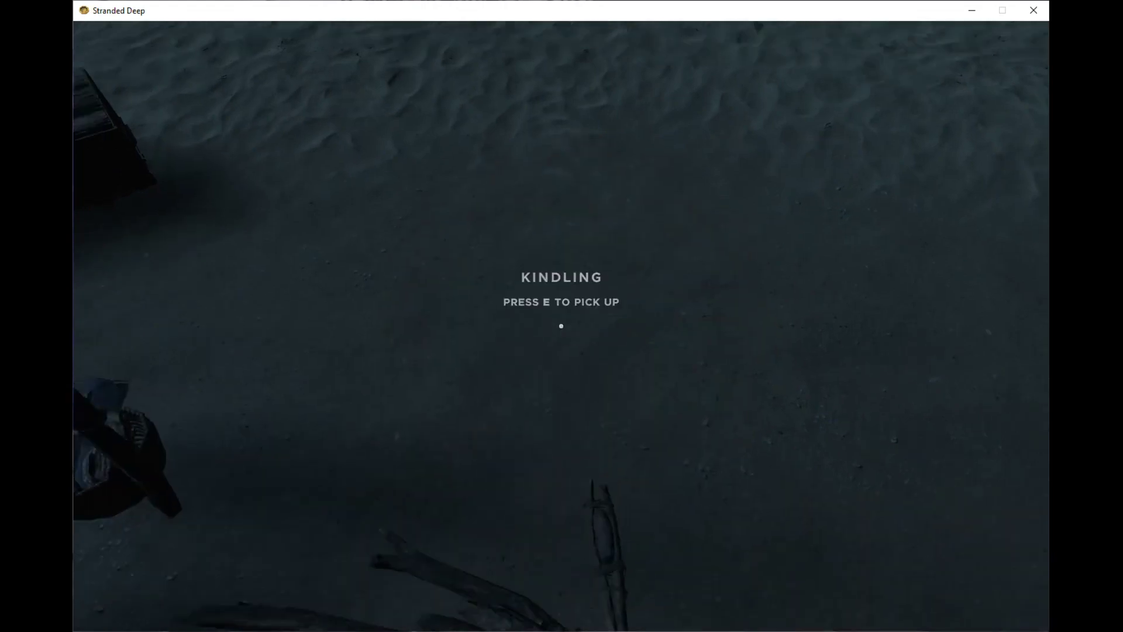
pyautogui.press('Tab')
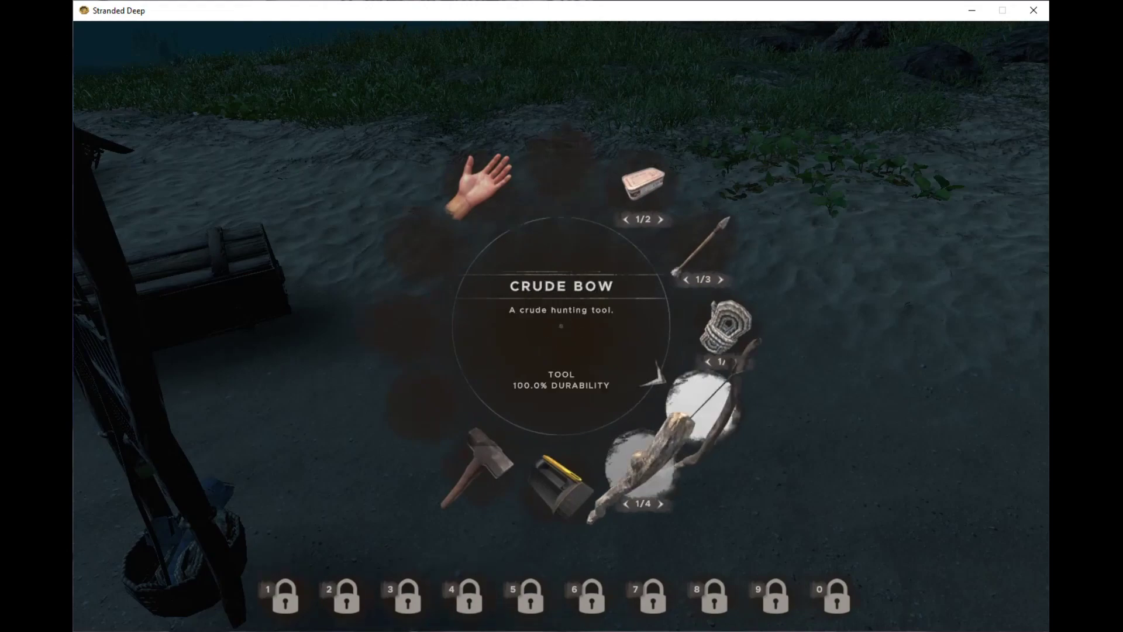
pyautogui.click(650, 474)
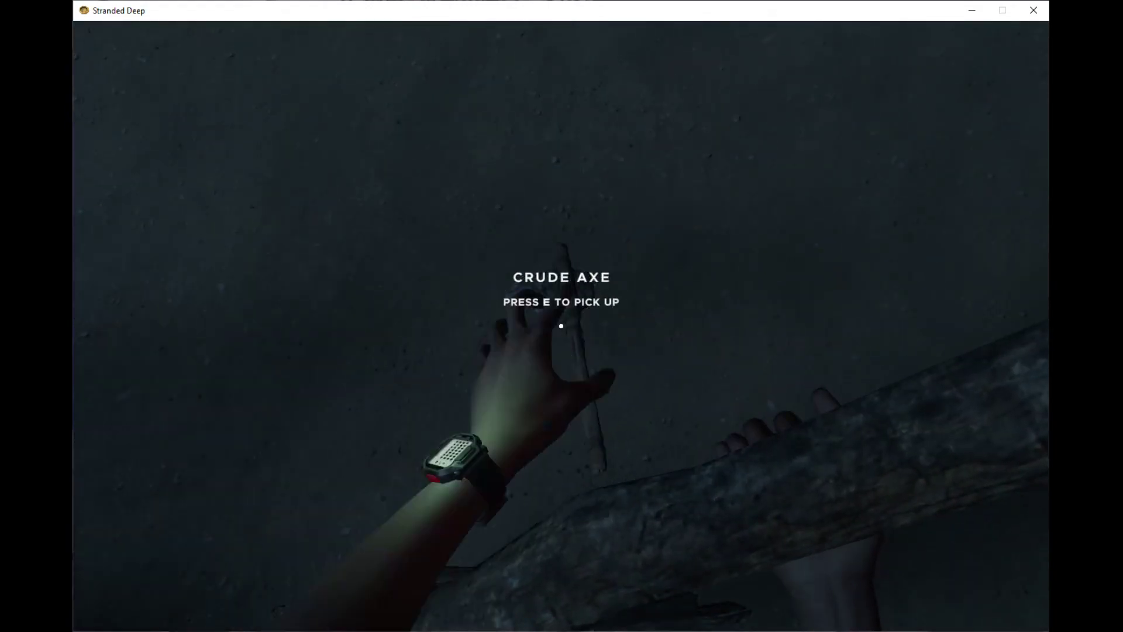
pyautogui.press('e')
pyautogui.press('Tab')
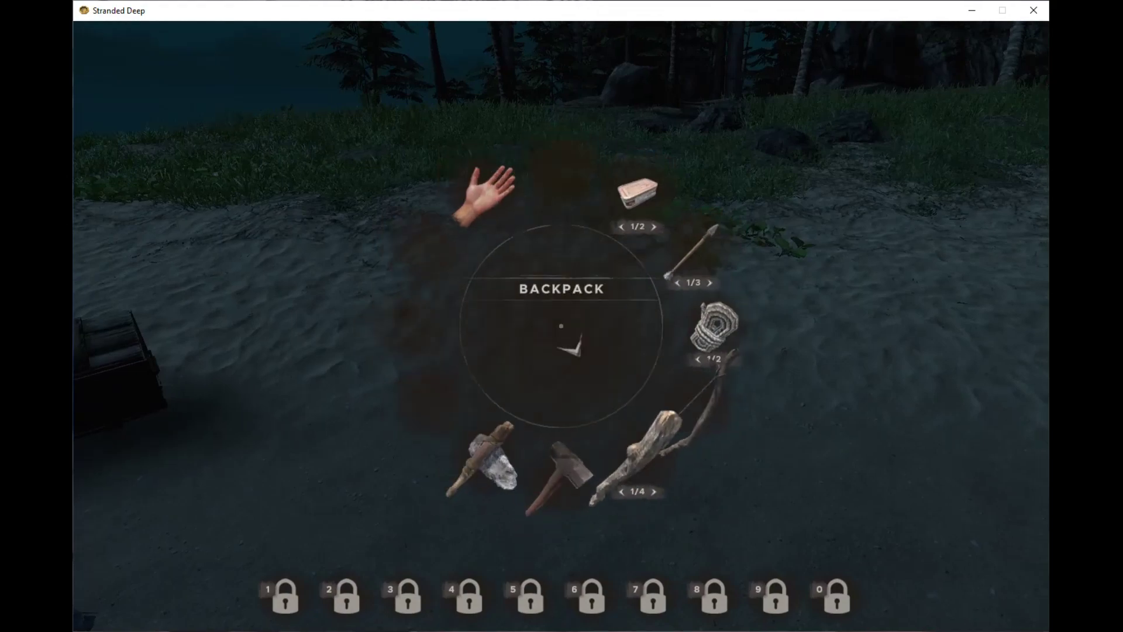
# - Equip the crude axe and walk into the forest to a pine sapling
pyautogui.press('Tab')
pyautogui.press('Tab')
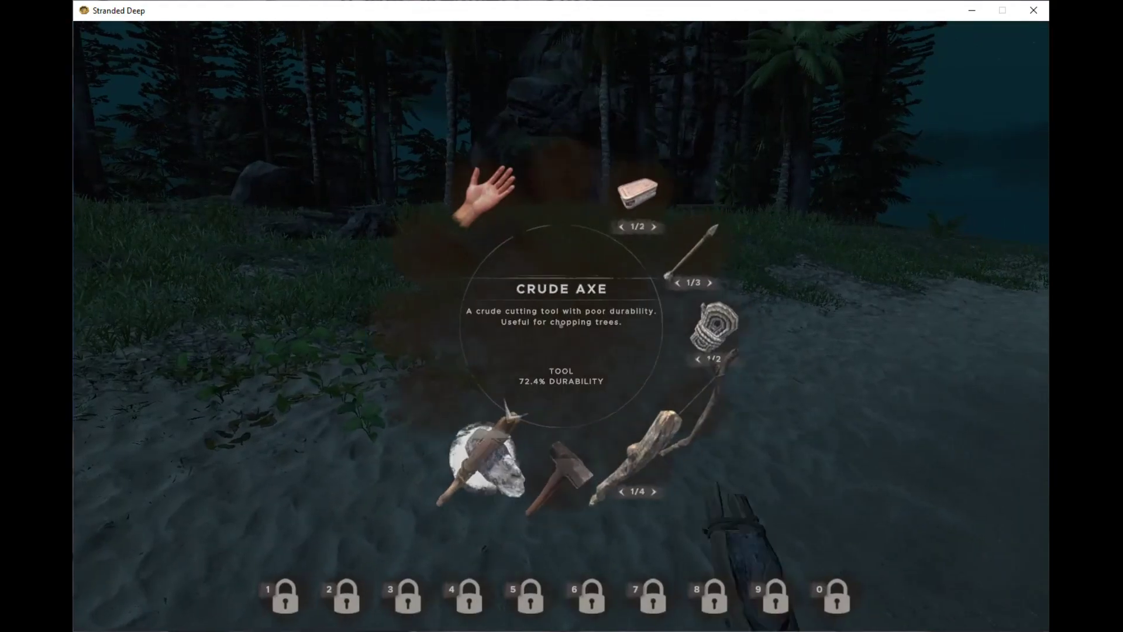
pyautogui.press('Tab')
pyautogui.press('Tab')
pyautogui.press('Tab')
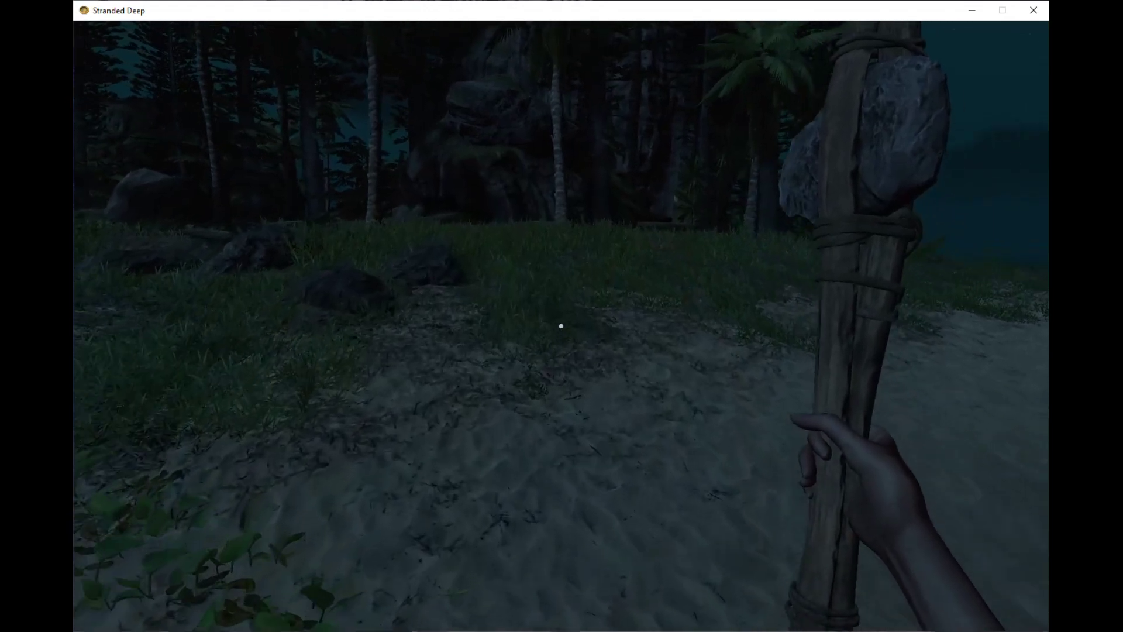
pyautogui.press('w')
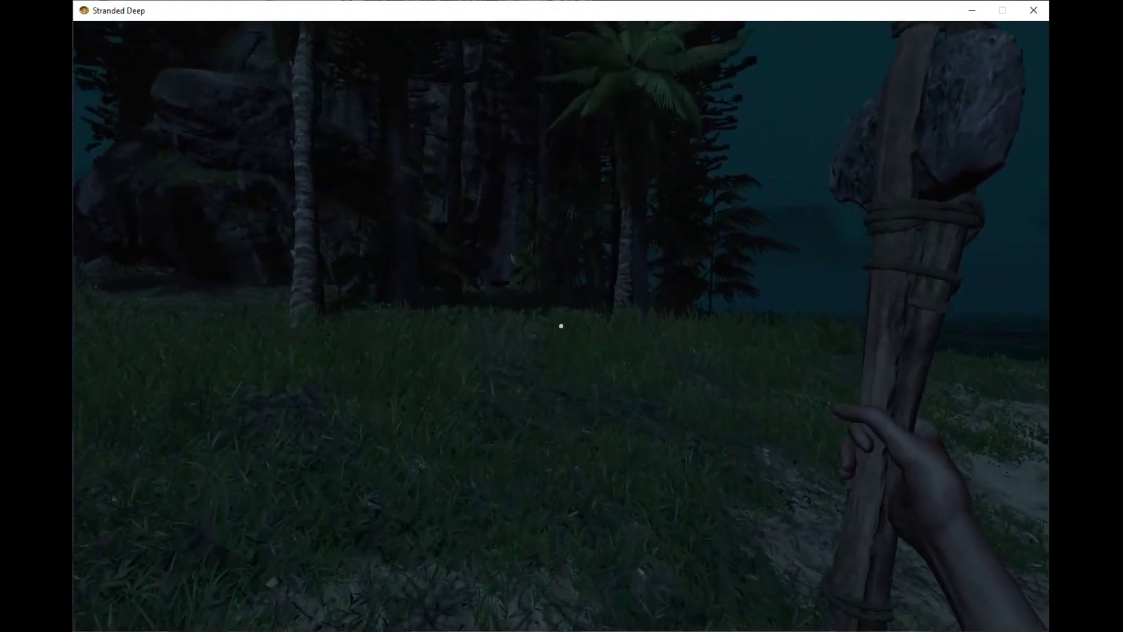
pyautogui.press('w')
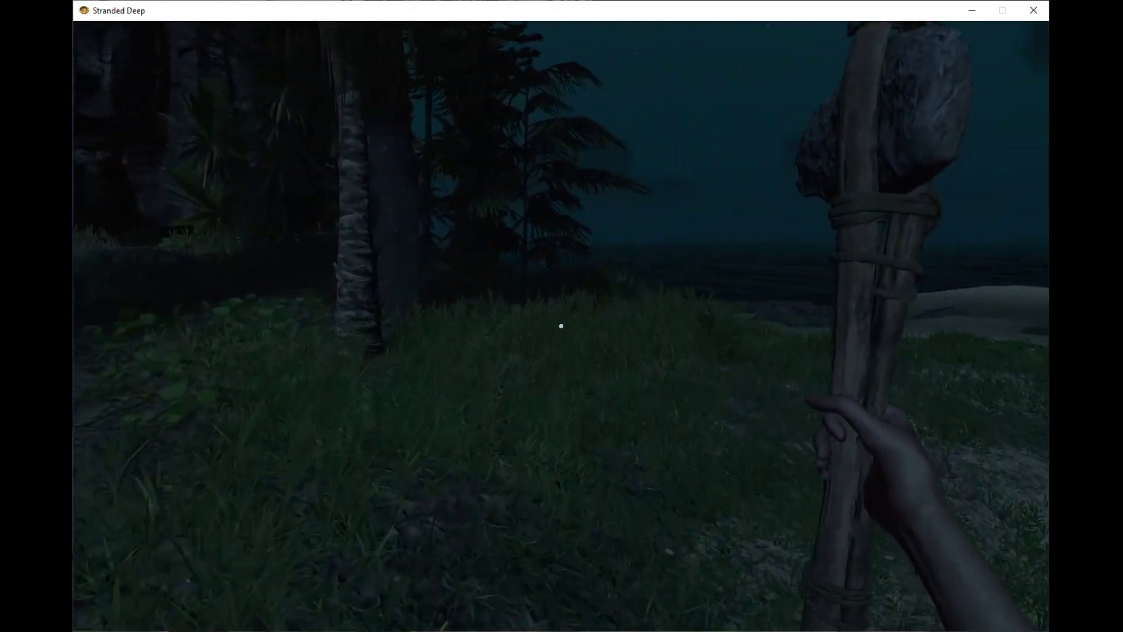
pyautogui.press('w')
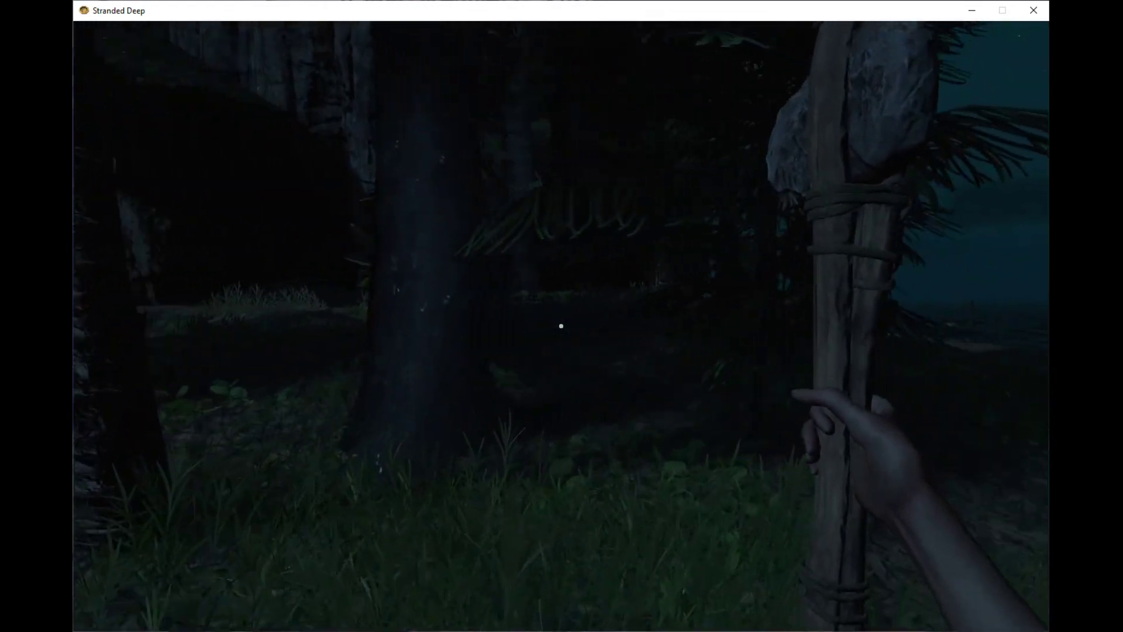
pyautogui.press('w')
# - Chop down two pine saplings and pick up the first one's wood stick
pyautogui.click(560, 326)
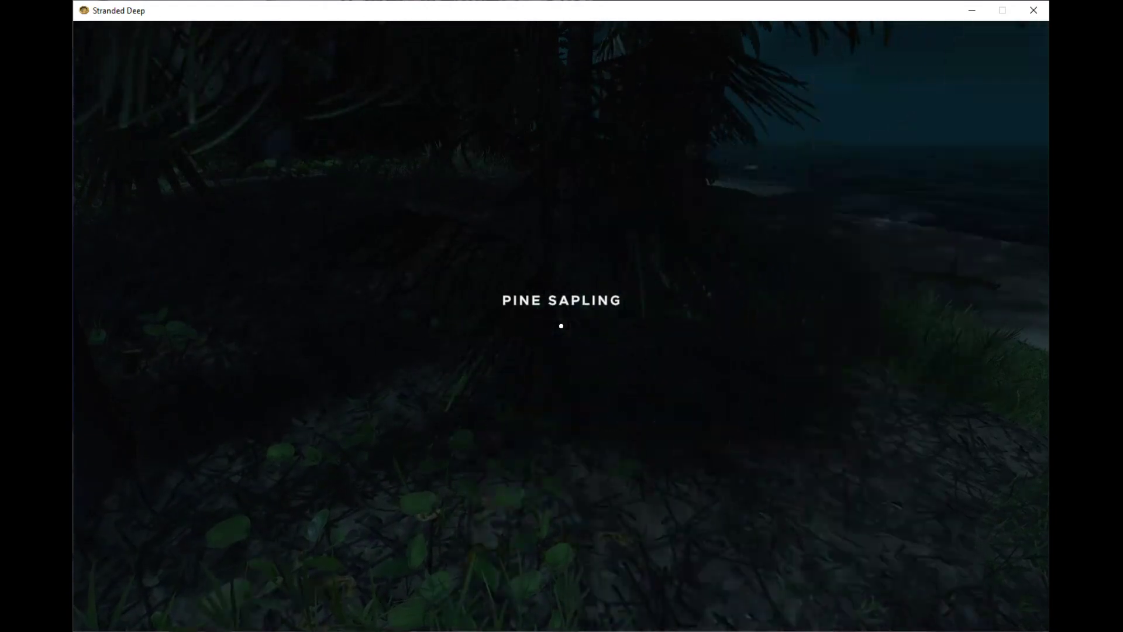
pyautogui.click(561, 326)
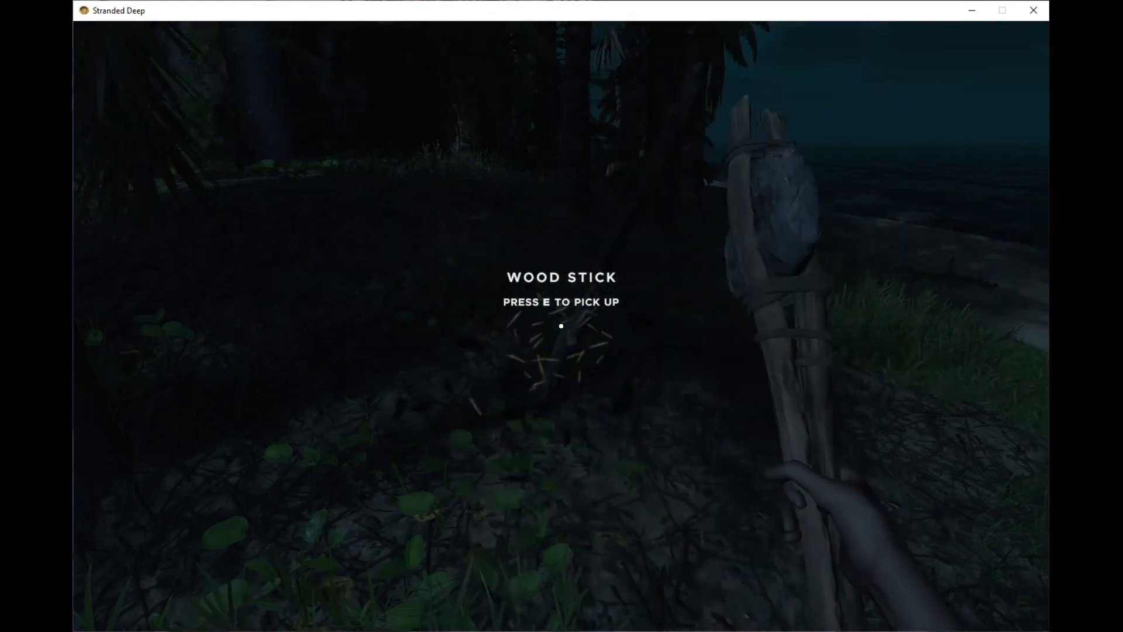
pyautogui.press('e')
pyautogui.press('w')
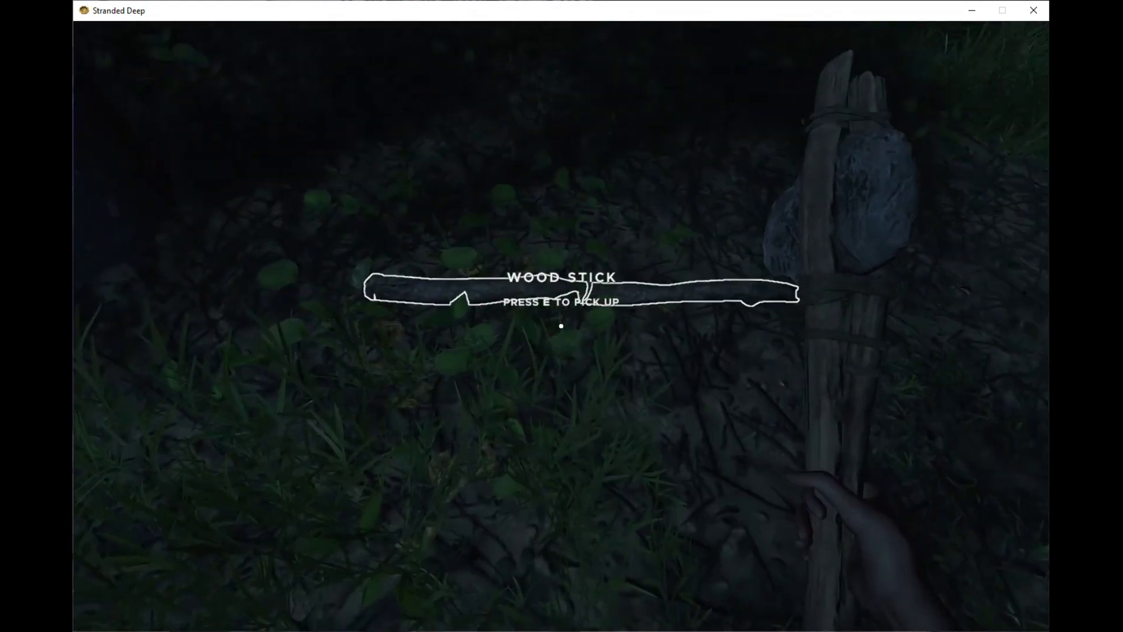
pyautogui.press('e')
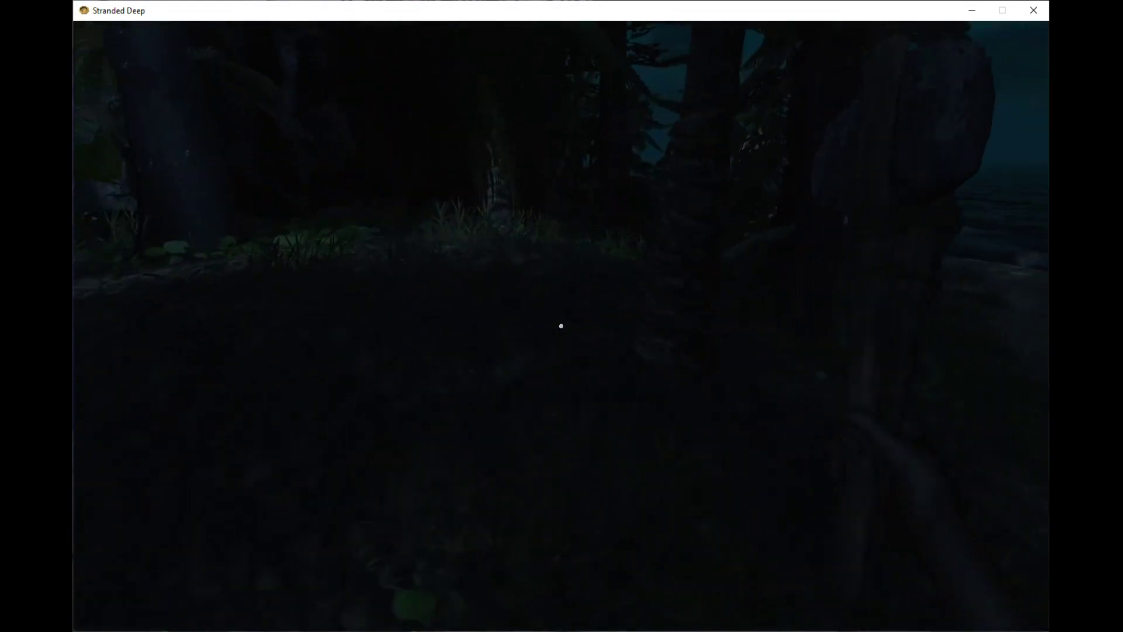
pyautogui.press('w')
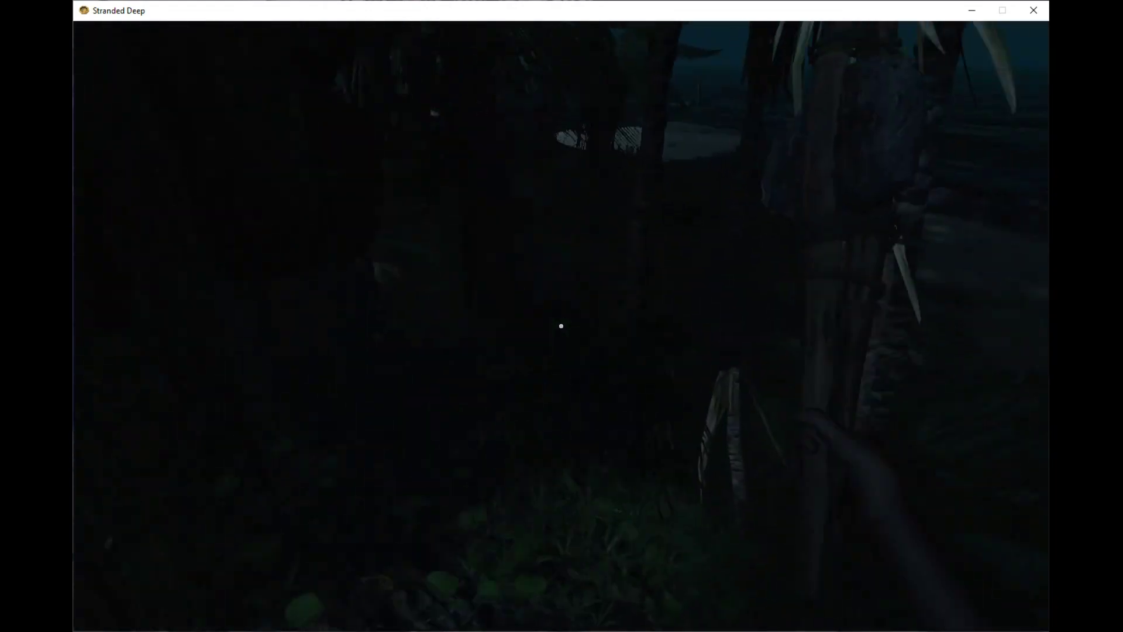
pyautogui.click(562, 327)
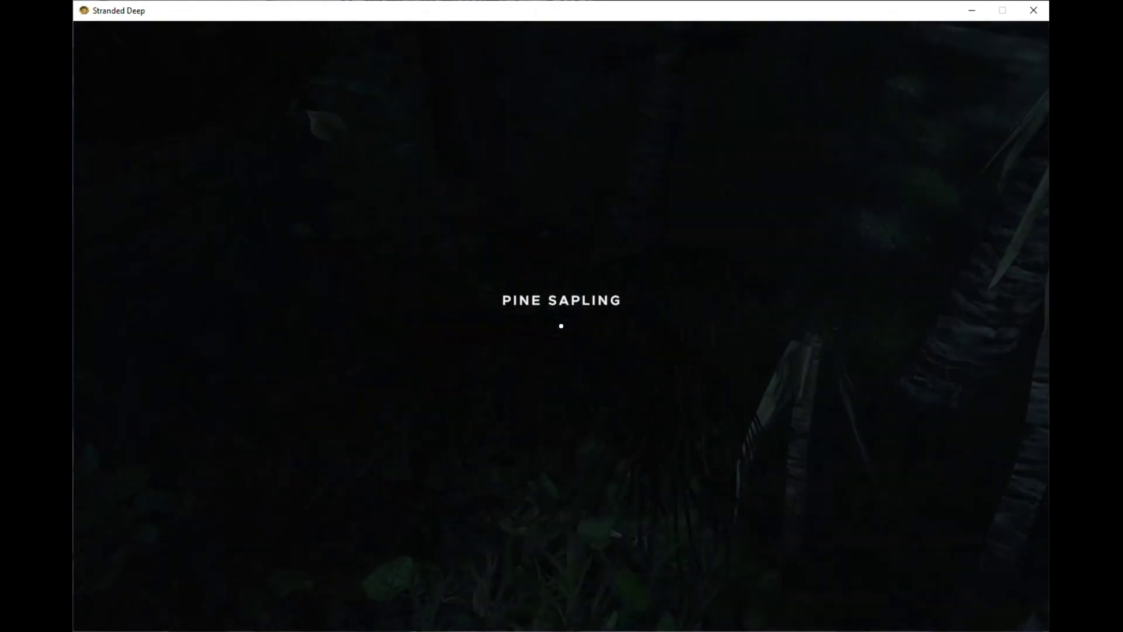
pyautogui.click(561, 326)
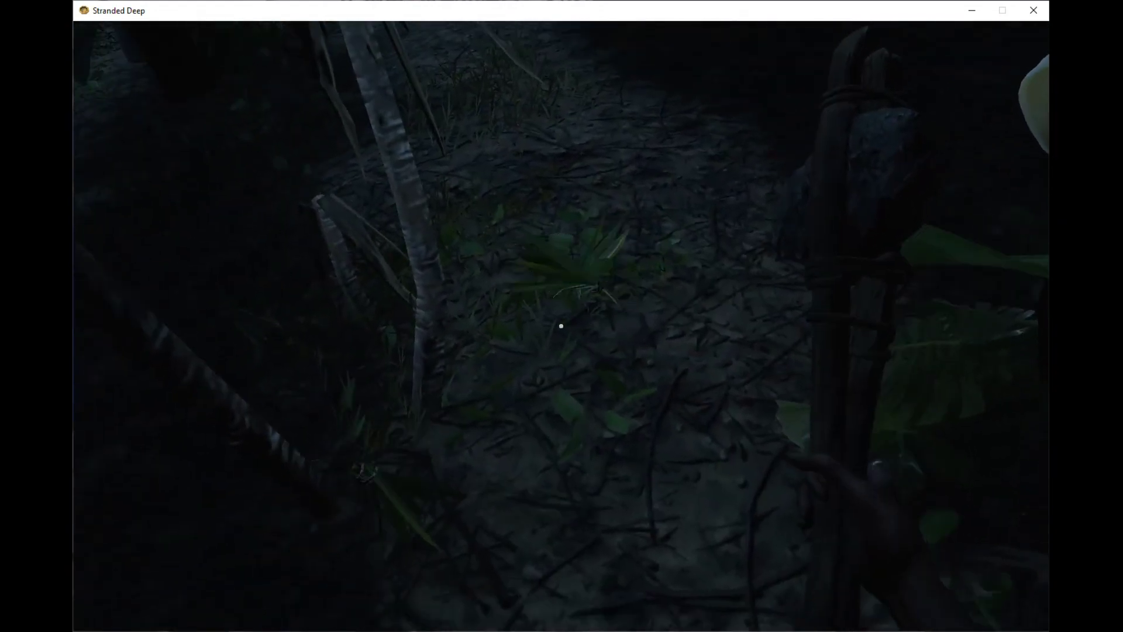
# - Pick up four bundles of fibrous leaves and check them in the backpack
pyautogui.press('e')
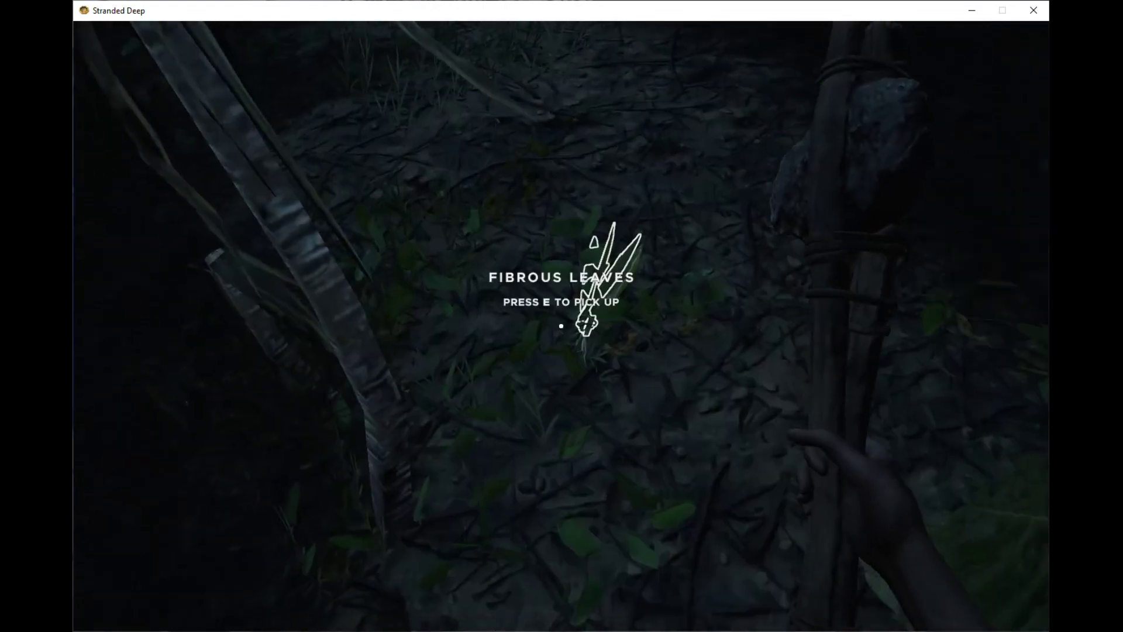
pyautogui.press('e')
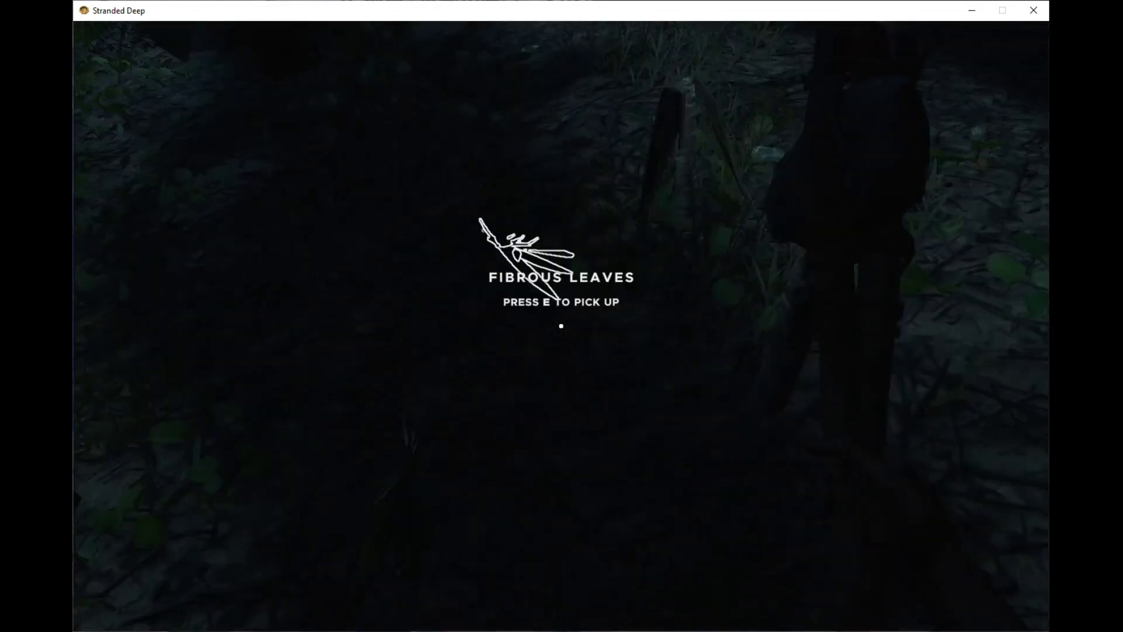
pyautogui.press('e')
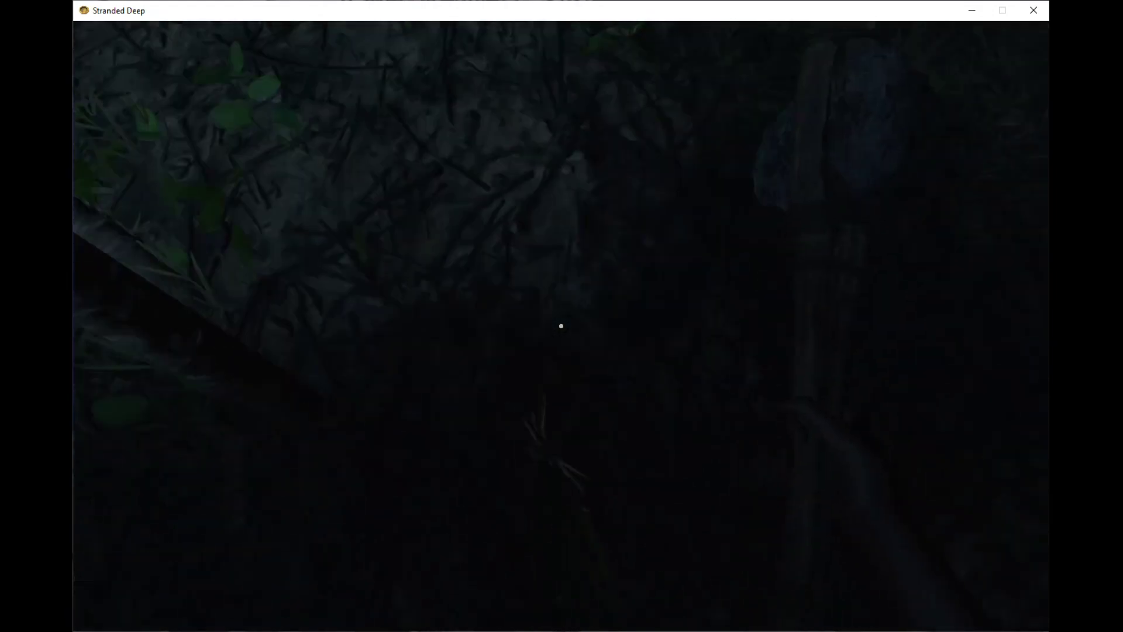
pyautogui.press('e')
pyautogui.press('Tab')
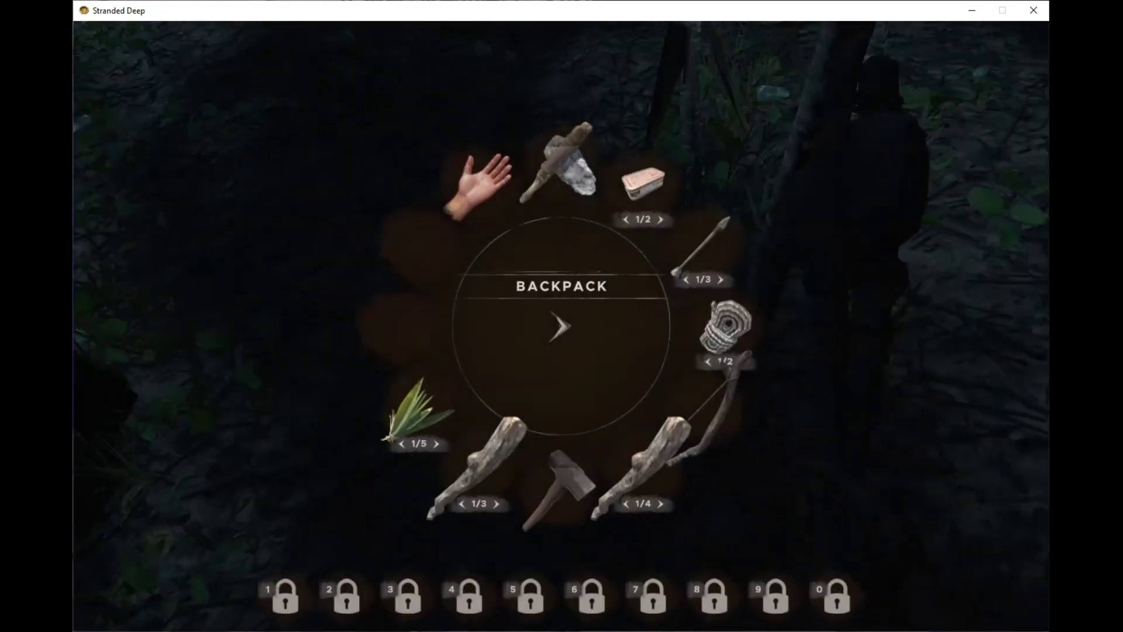
pyautogui.press('Tab')
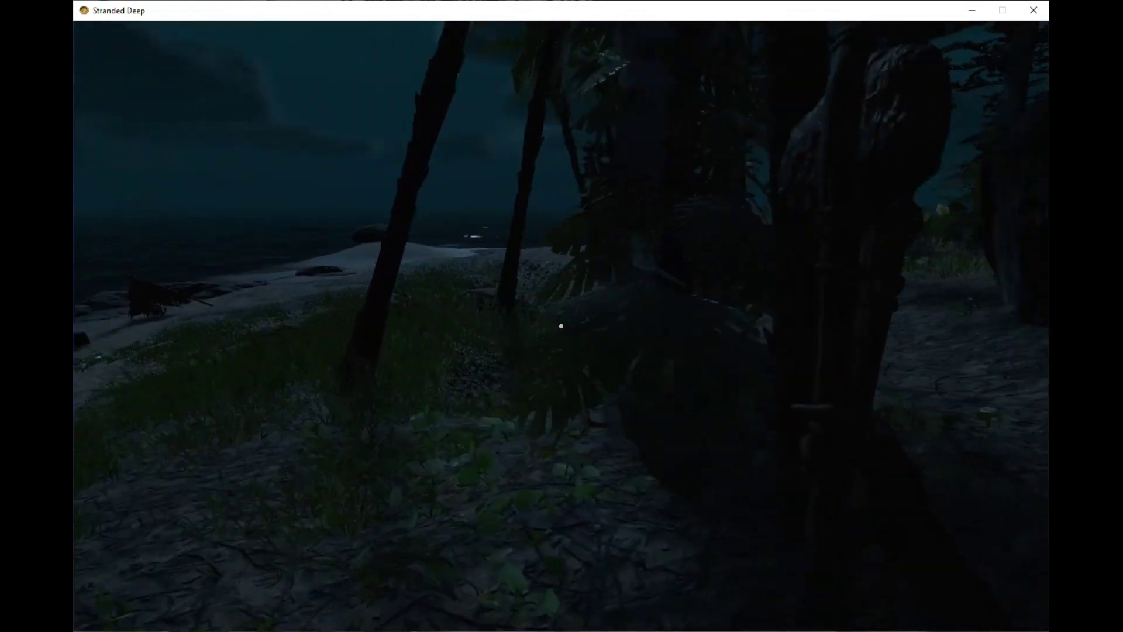
# - Walk through the night forest and along the palm-lined shore
pyautogui.press('w')
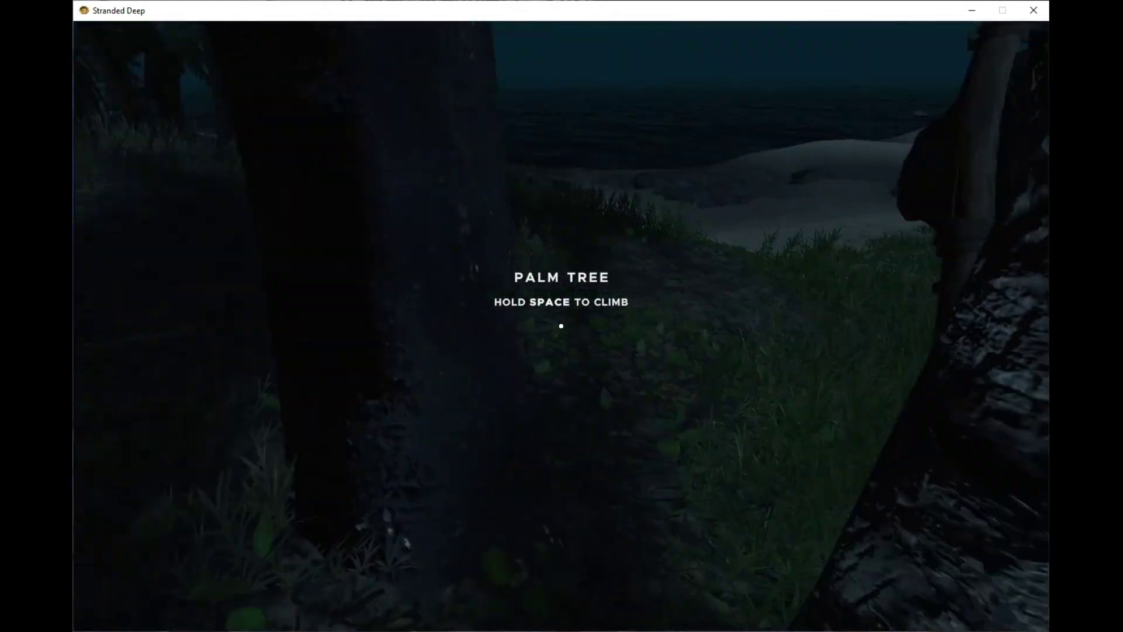
pyautogui.press('w')
pyautogui.press('w')
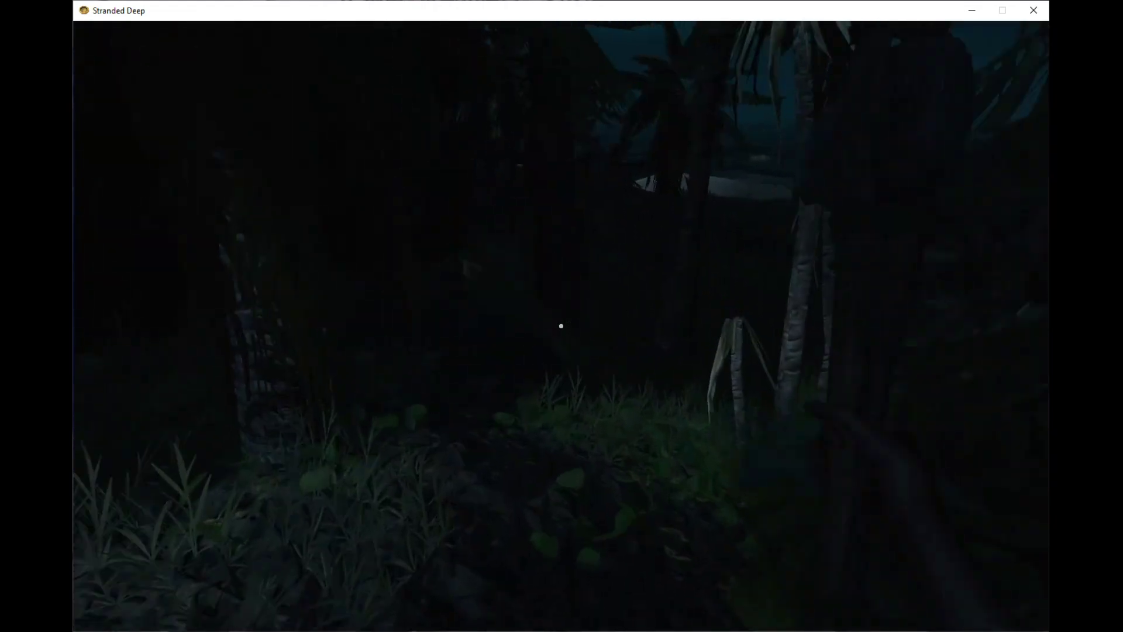
pyautogui.press('w')
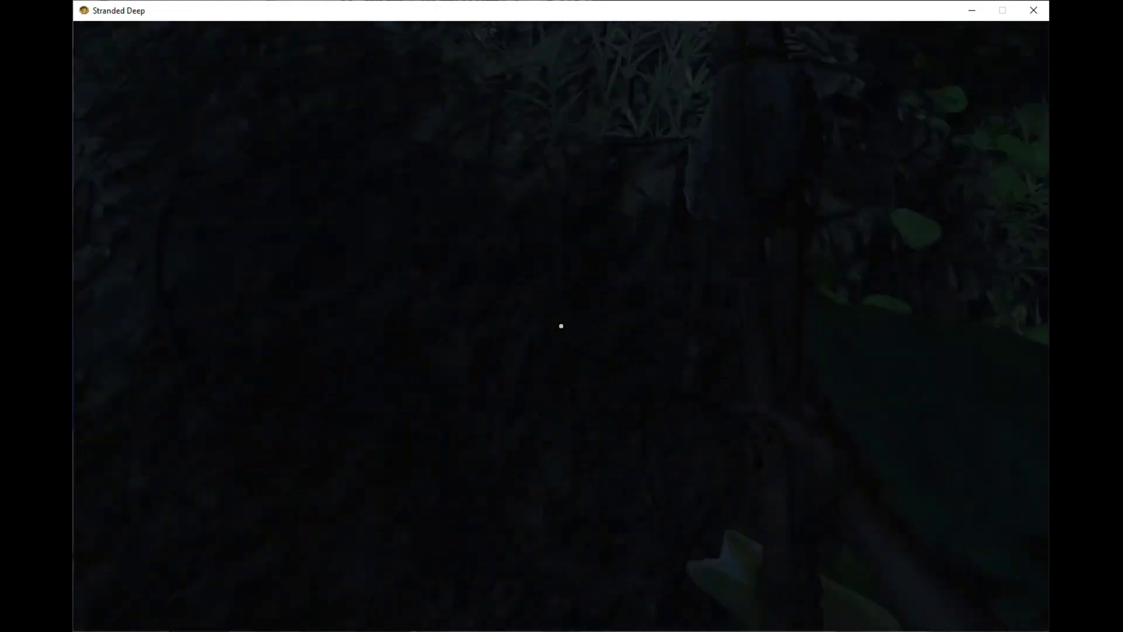
pyautogui.press('w')
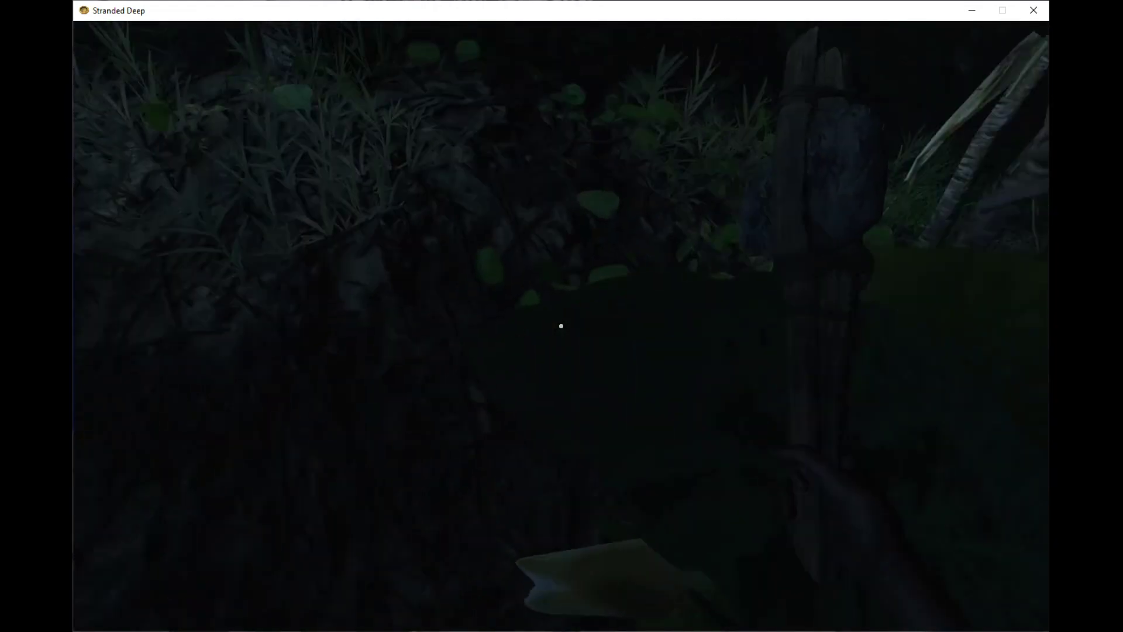
pyautogui.press('w')
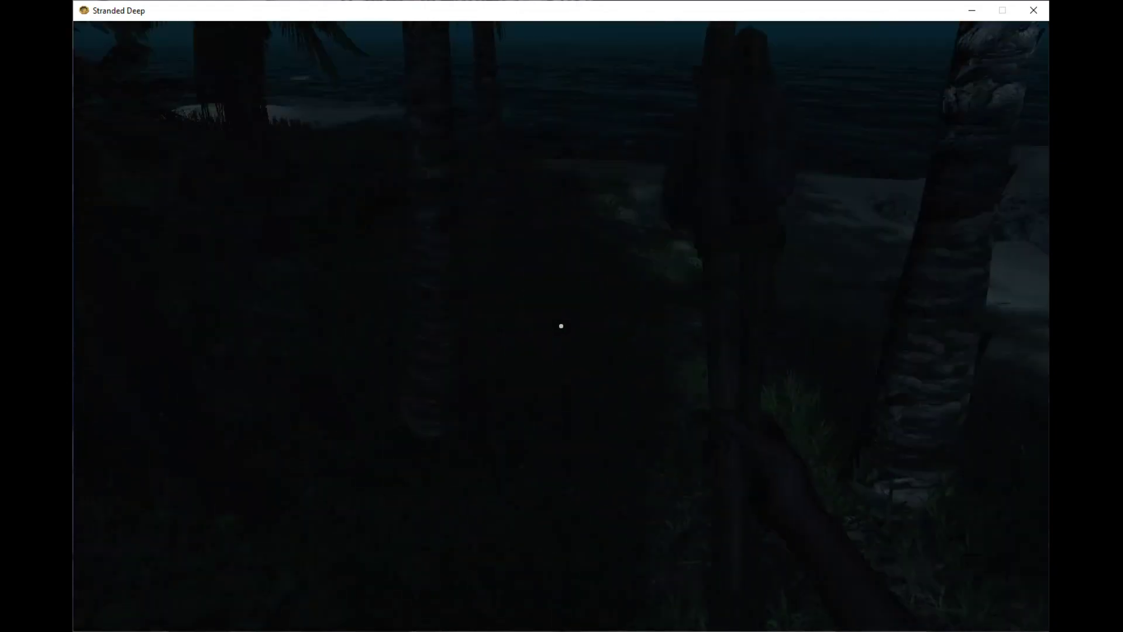
pyautogui.press('w')
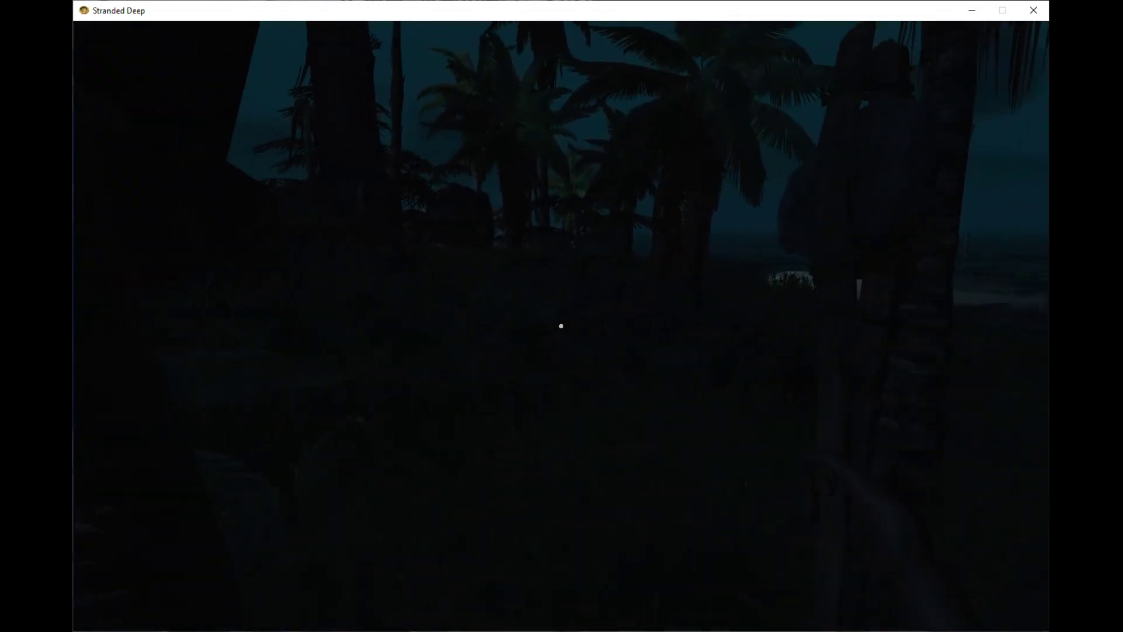
pyautogui.press('w')
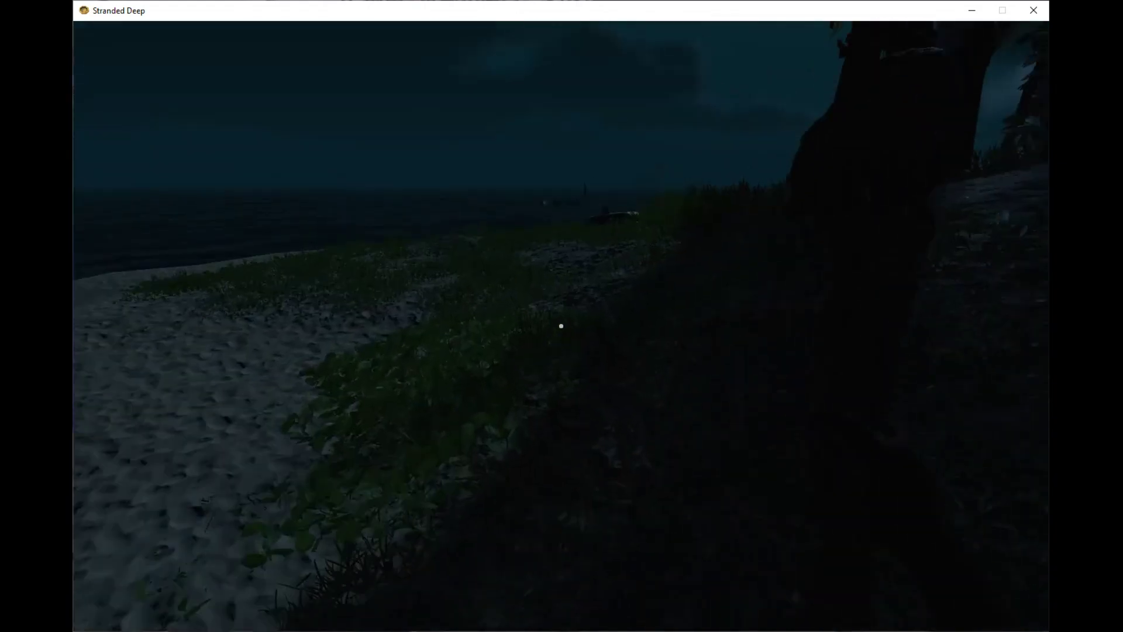
pyautogui.press('w')
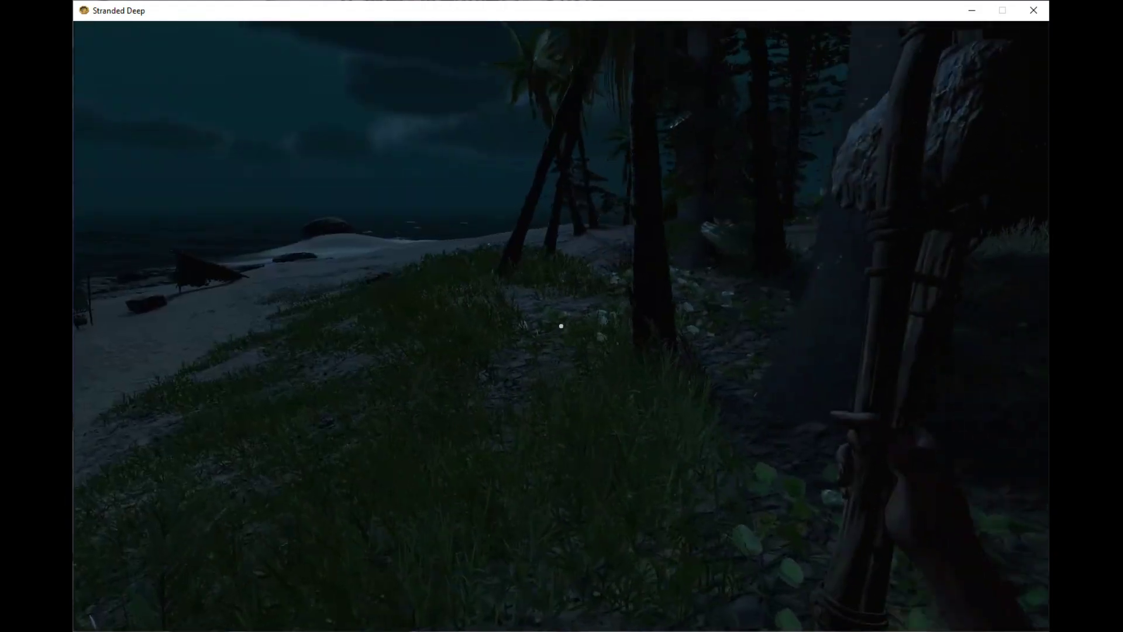
pyautogui.press('w')
pyautogui.press('w')
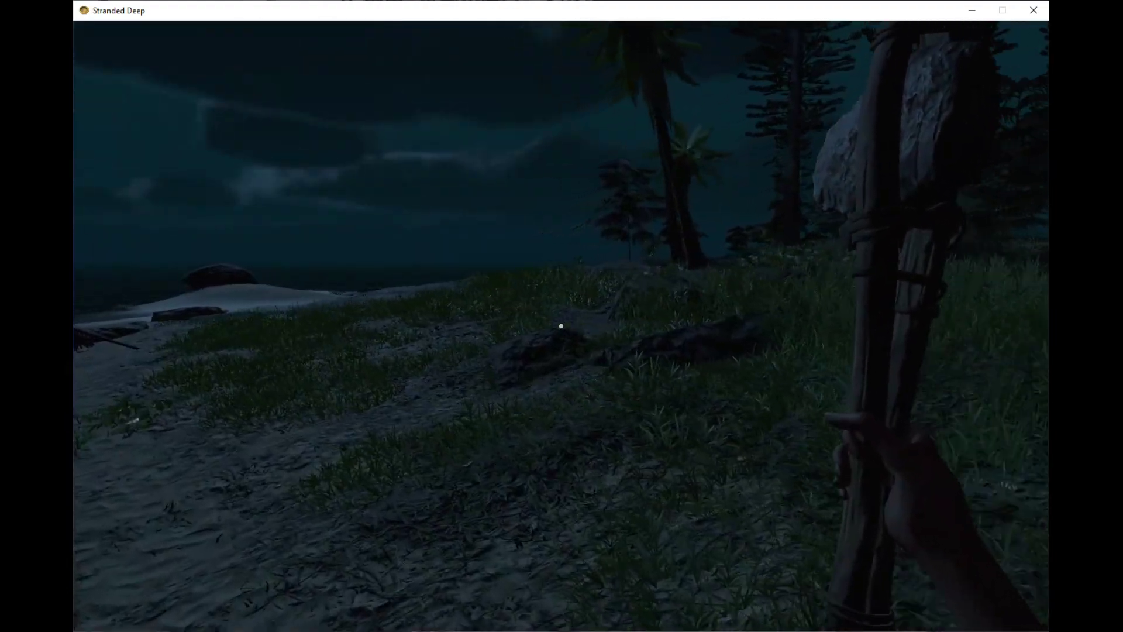
# - Walk inland to the pine sapling, pick up its wood stick, and pause
pyautogui.press('w')
pyautogui.press('w')
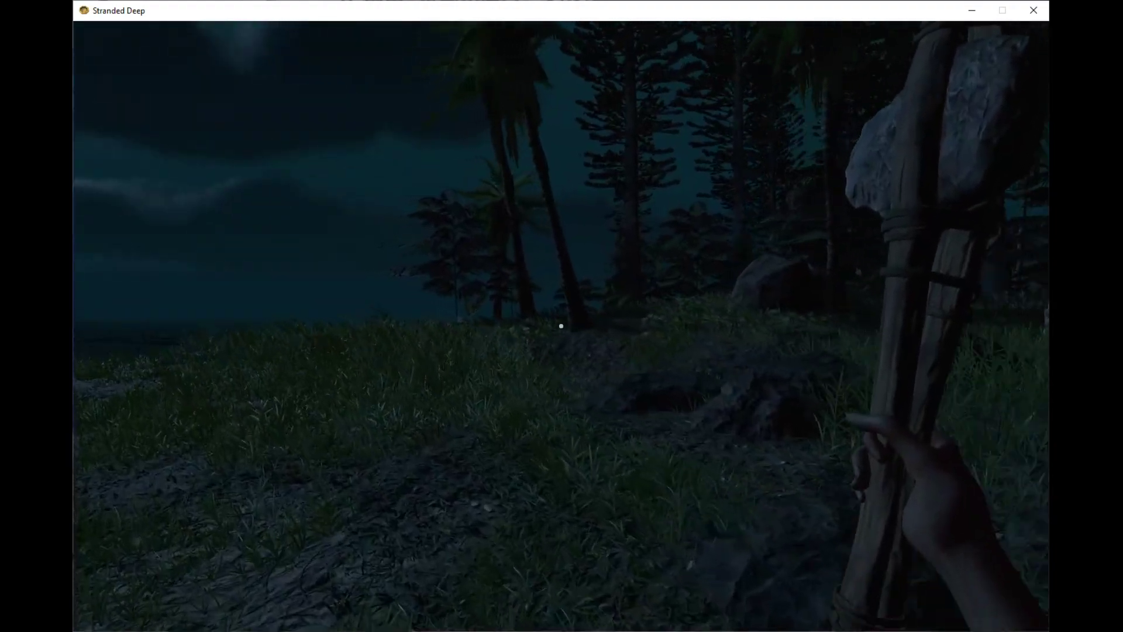
pyautogui.press('w')
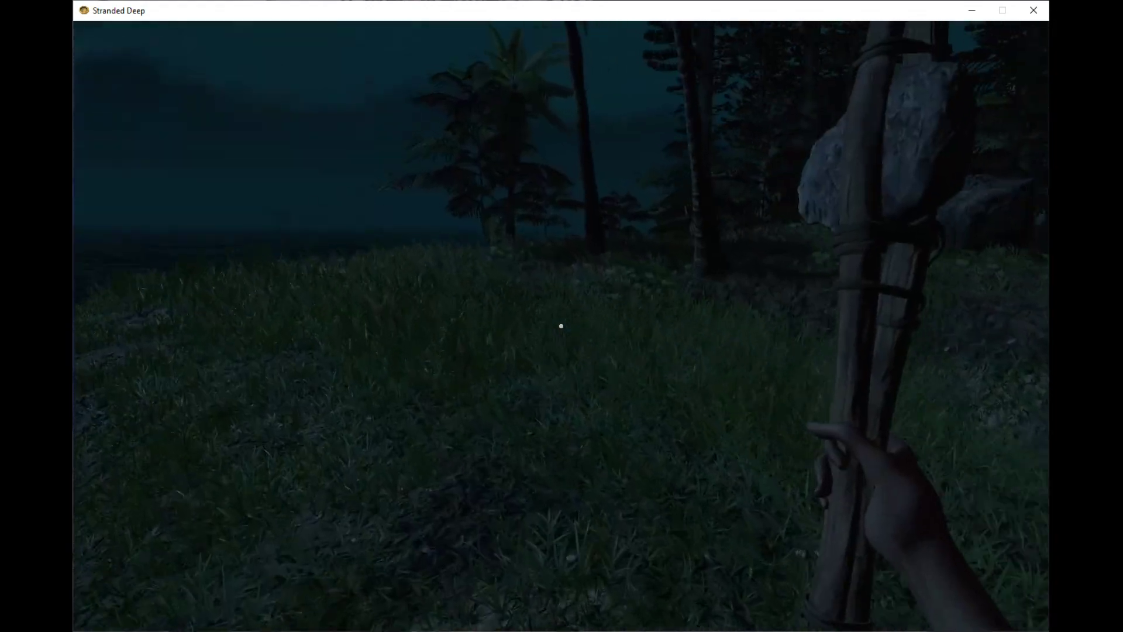
pyautogui.press('w')
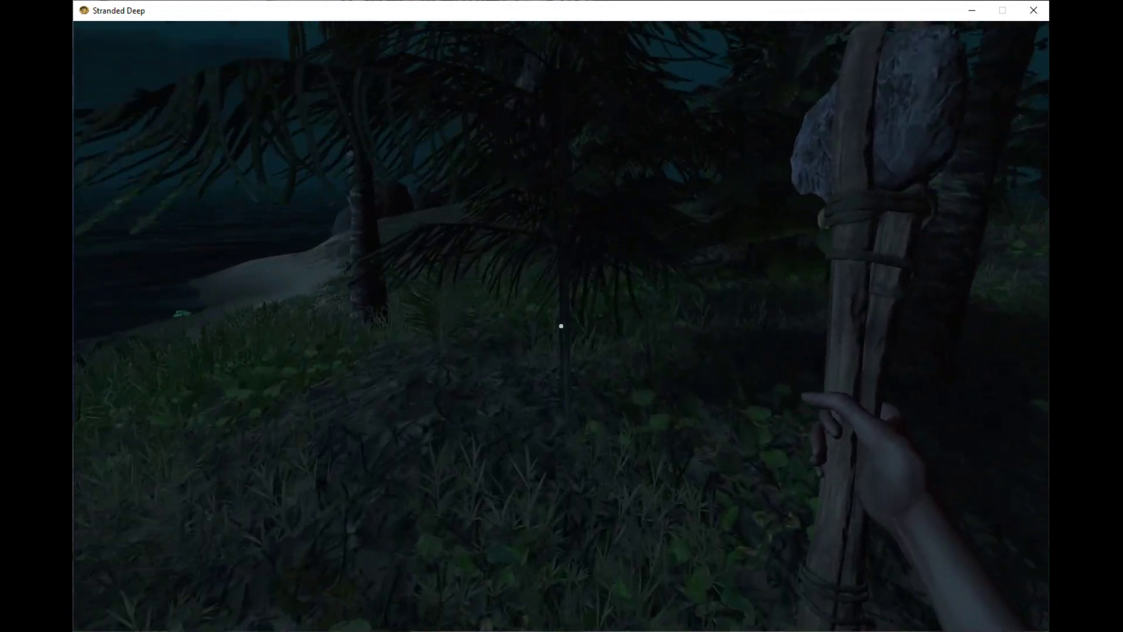
pyautogui.press('w')
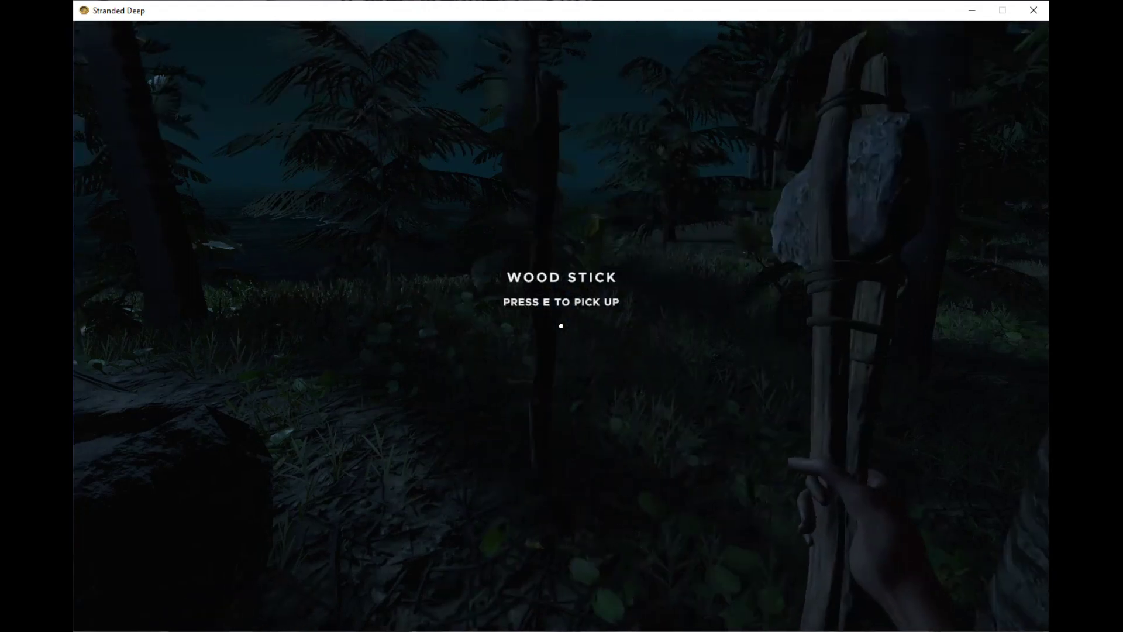
pyautogui.press('e')
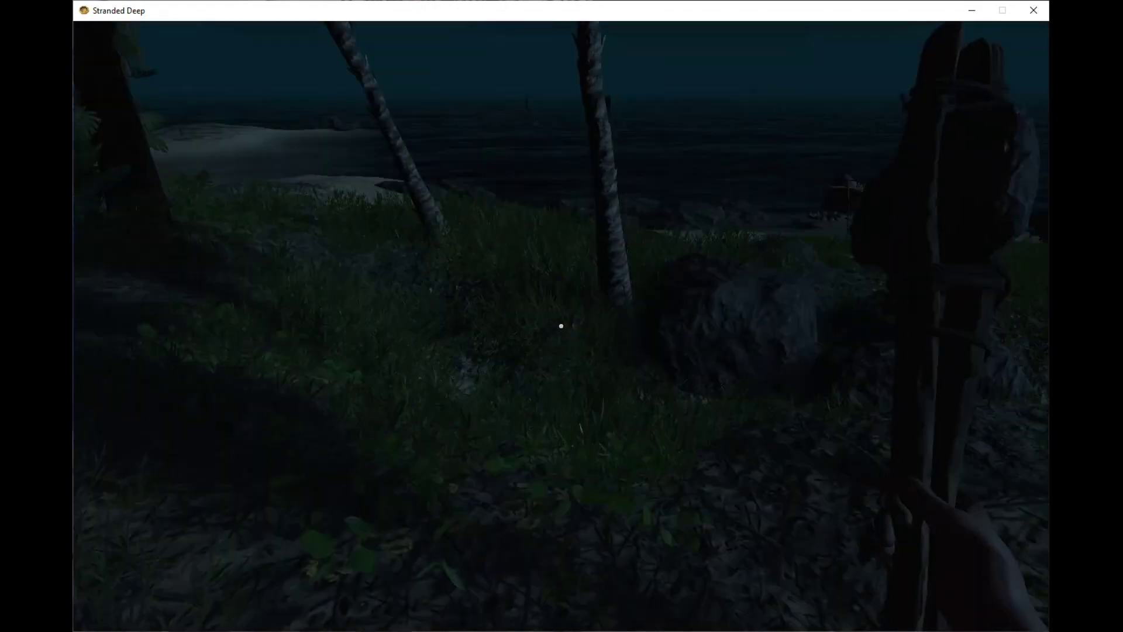
pyautogui.press('Escape')
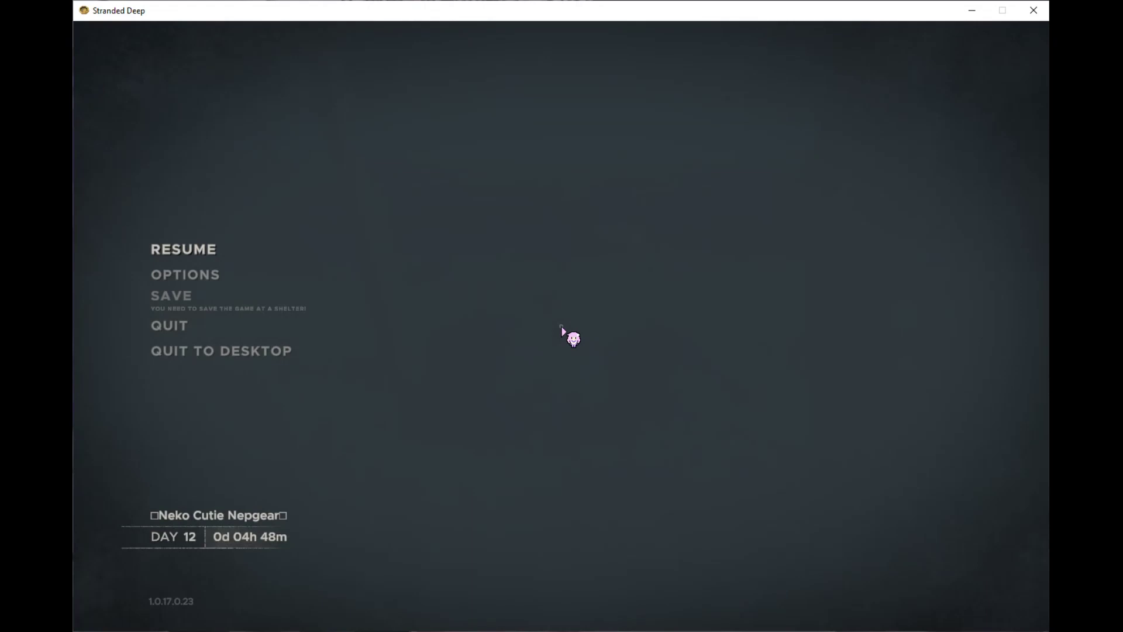
# - Resume the game and walk down the hillside toward the life raft camp
pyautogui.click(203, 250)
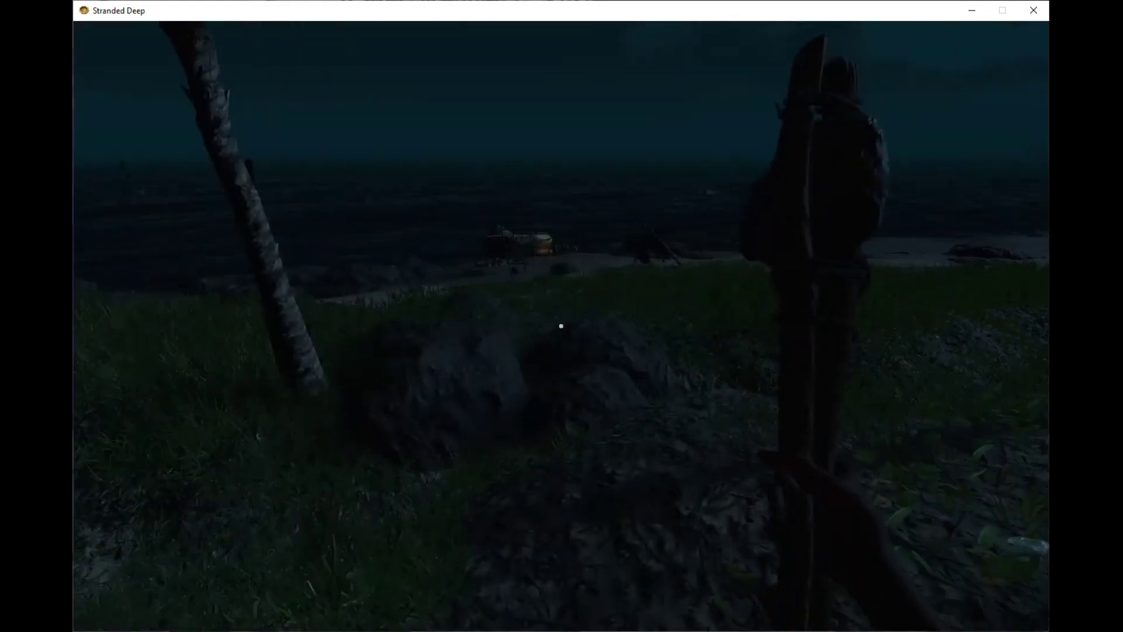
pyautogui.press('w')
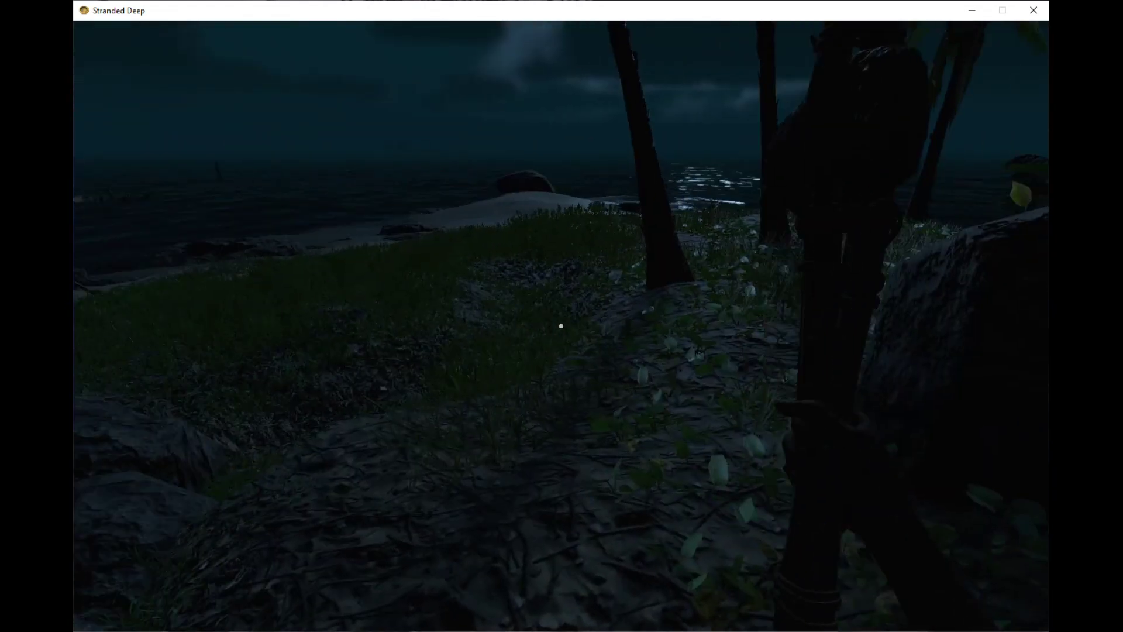
pyautogui.press('w')
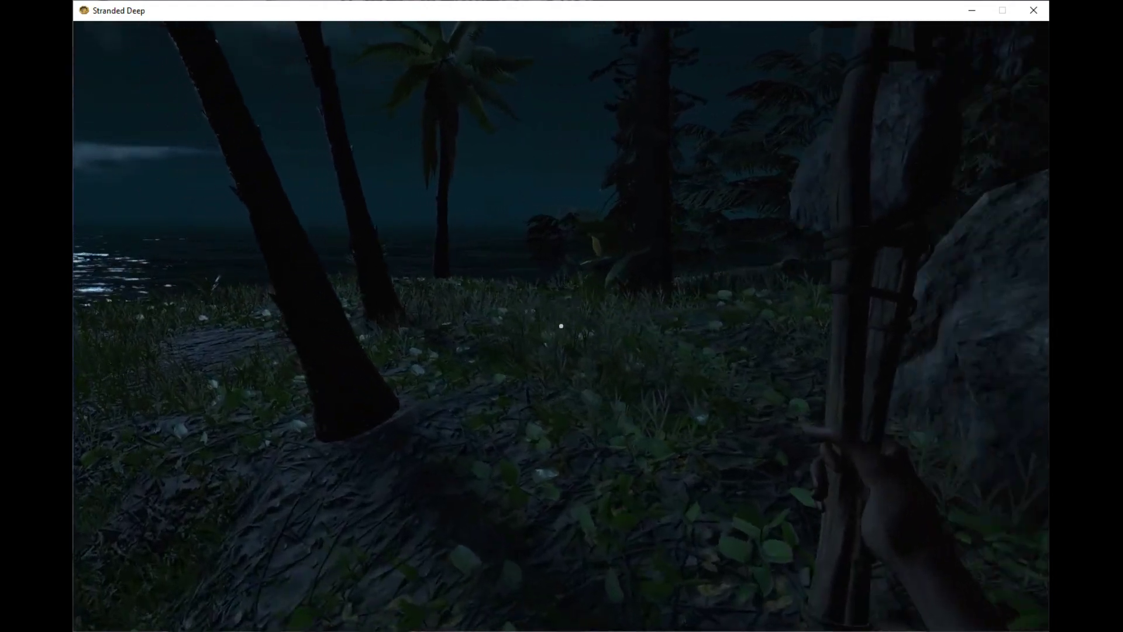
pyautogui.press('w')
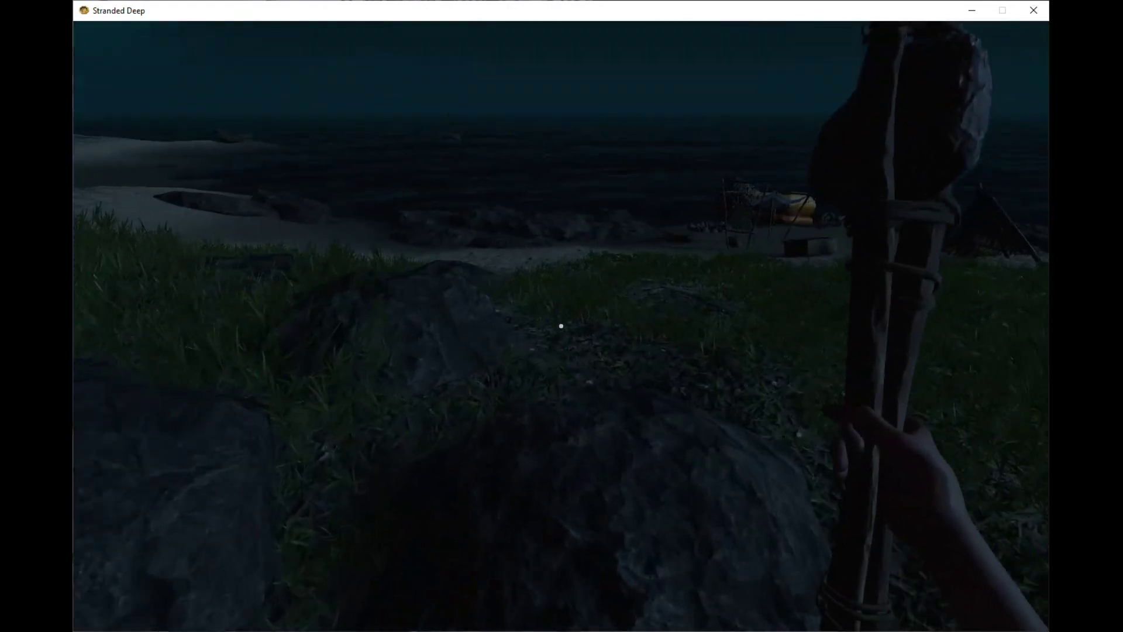
pyautogui.press('w')
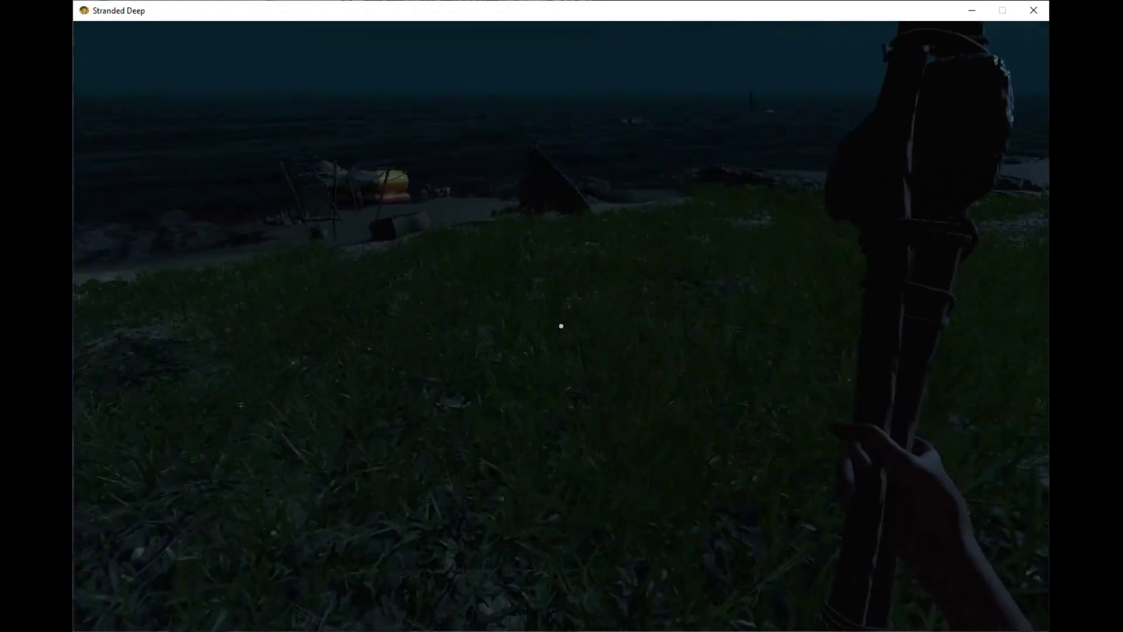
# - Walk down to the life raft and check the backpack
pyautogui.press('w')
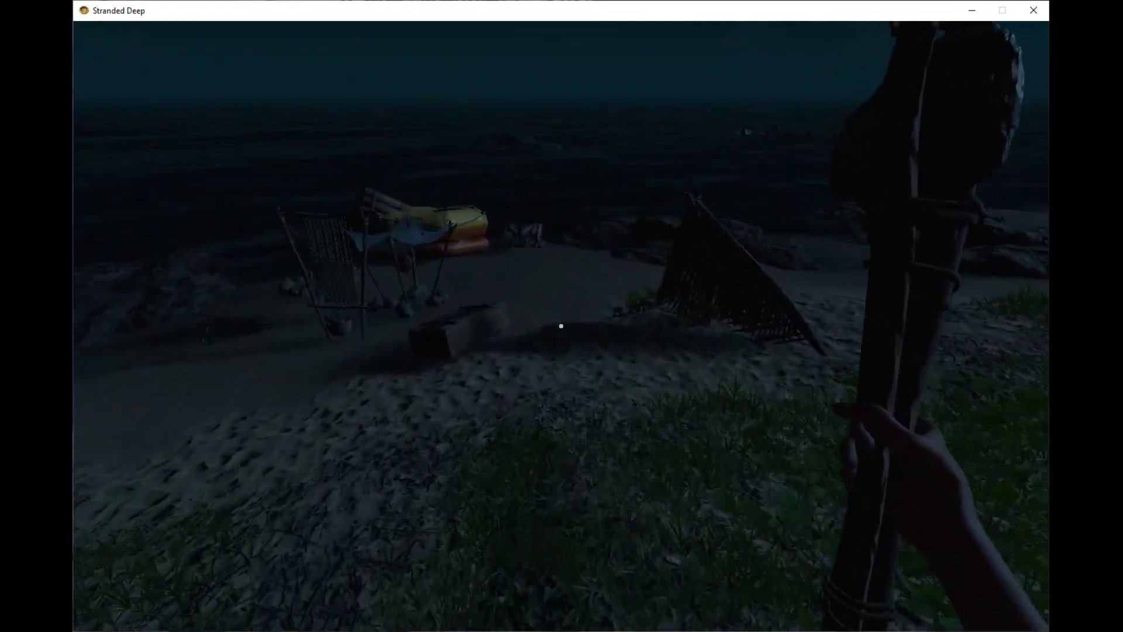
pyautogui.press('w')
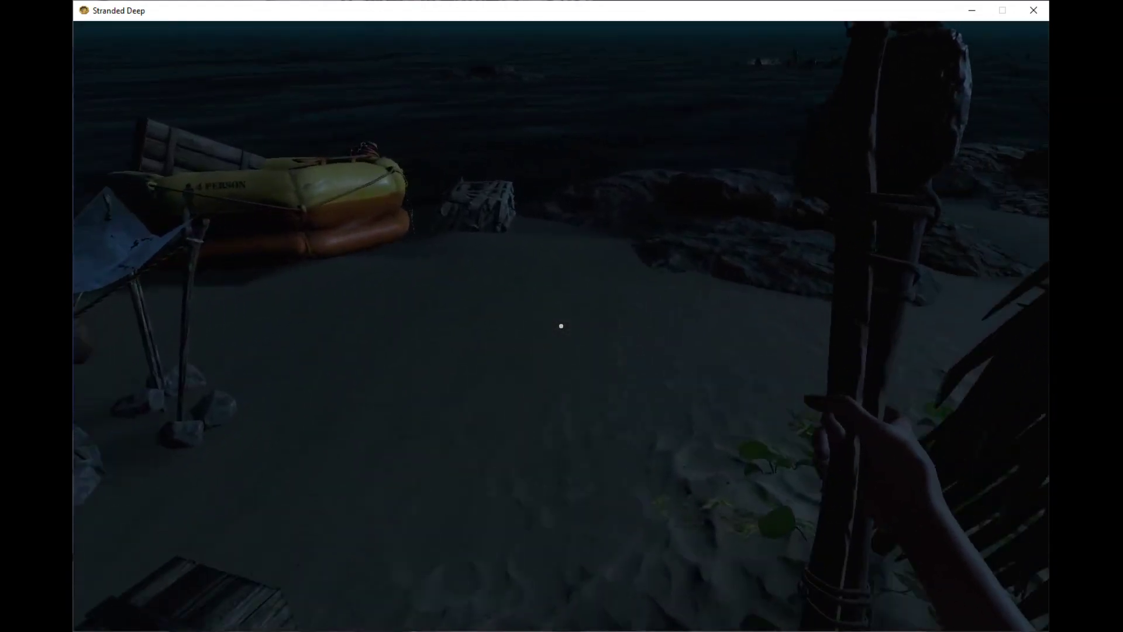
pyautogui.press('w')
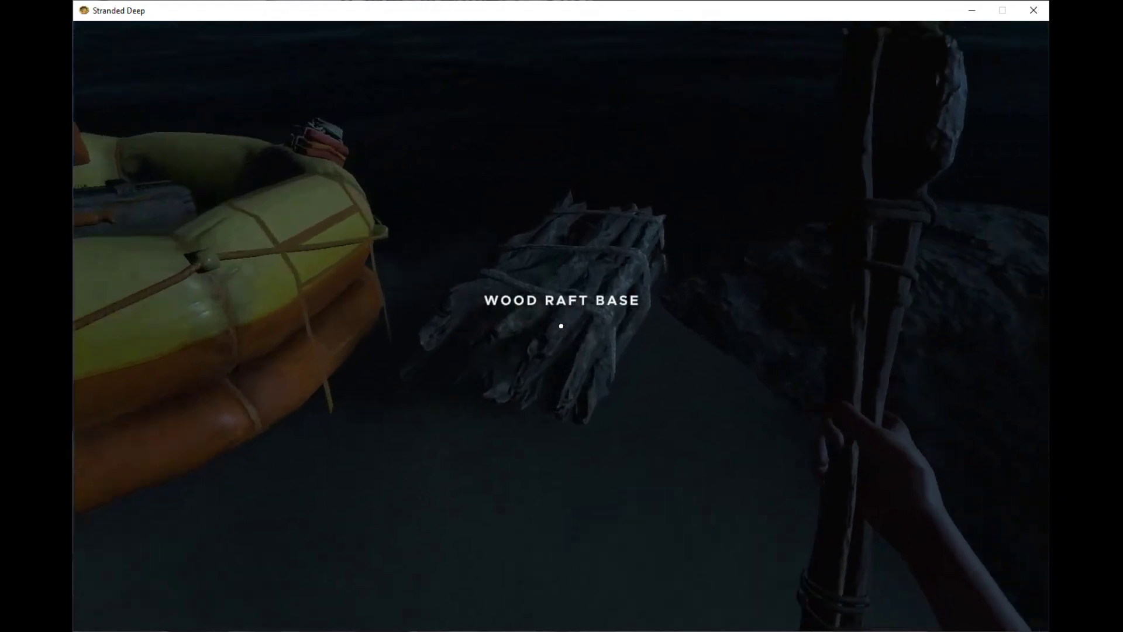
pyautogui.press('Tab')
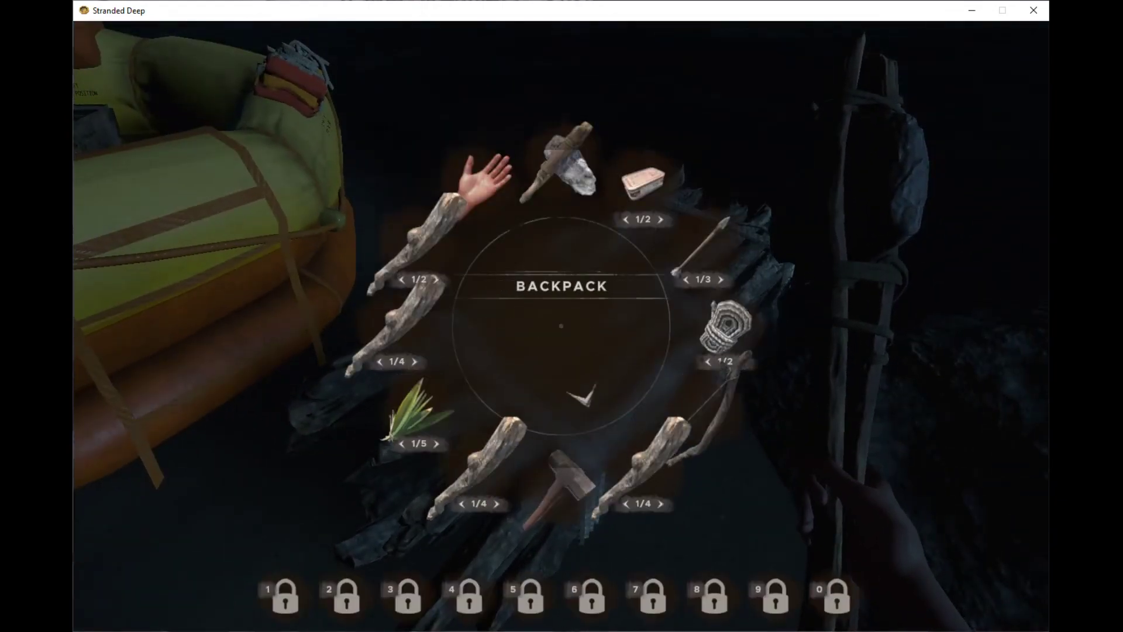
pyautogui.press('Tab')
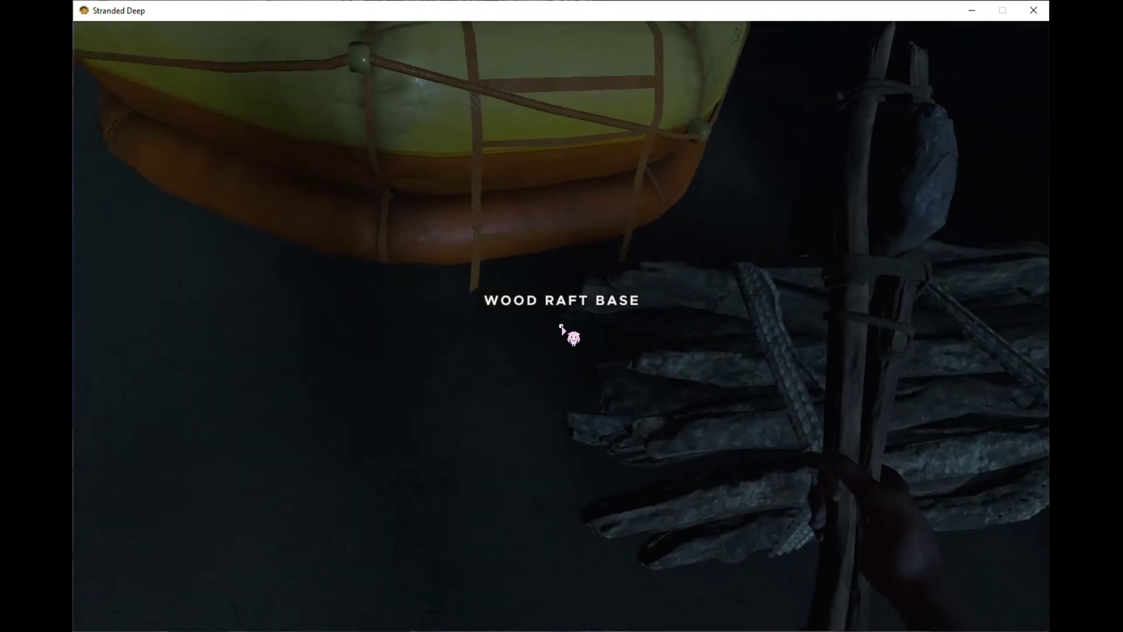
# - Craft a Wood Raft Base from Vehicles and place it beside the life raft
pyautogui.press('c')
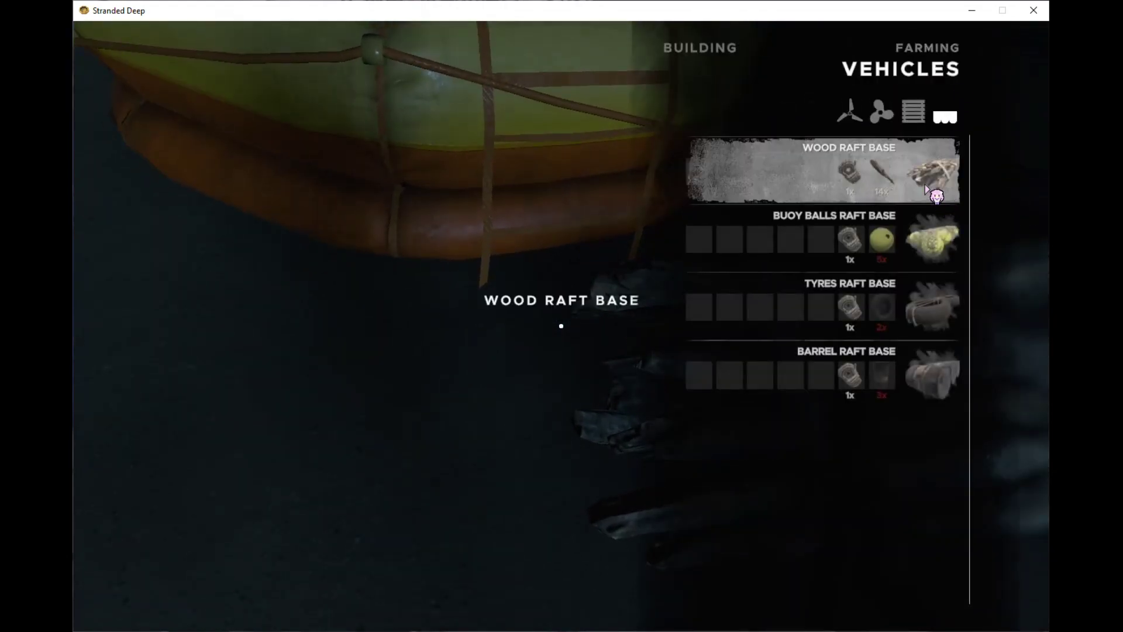
pyautogui.click(935, 194)
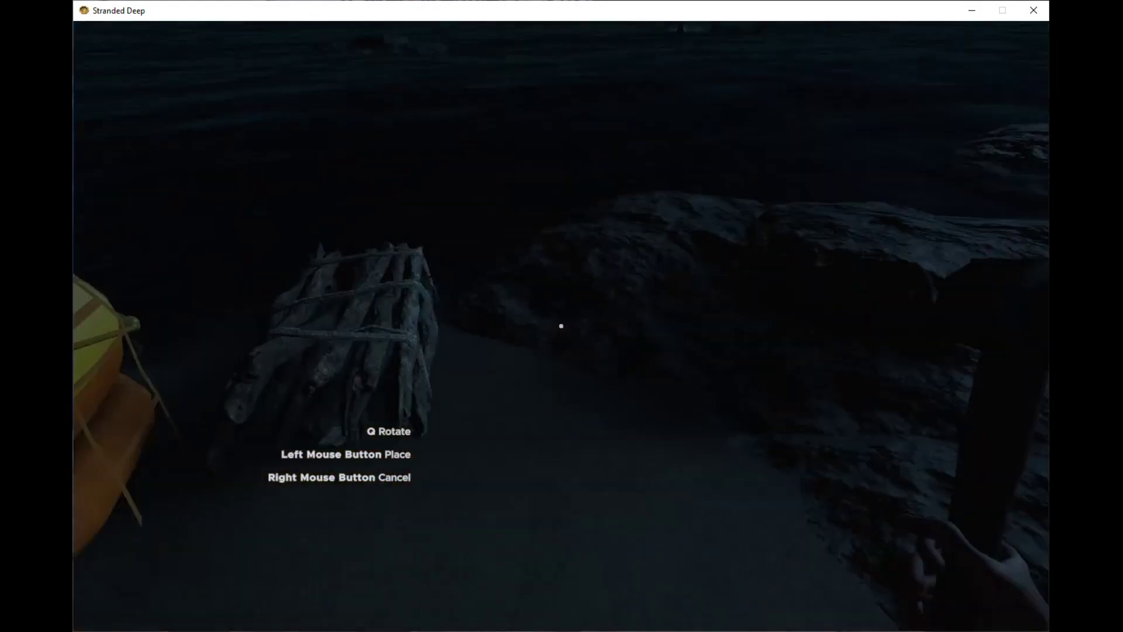
pyautogui.click(561, 326)
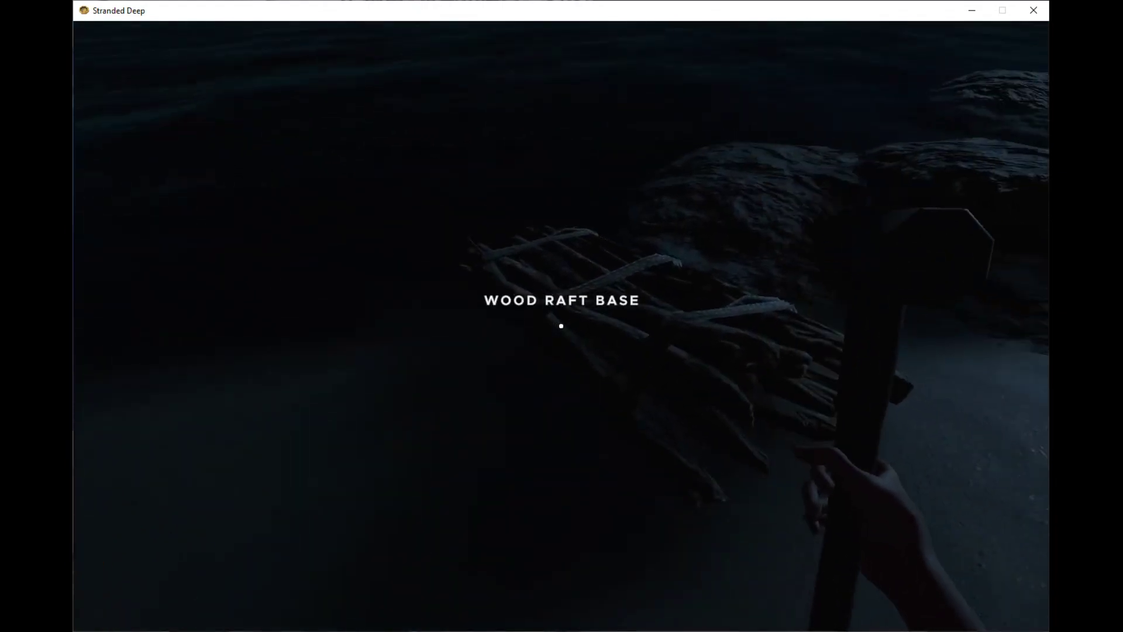
pyautogui.press('Tab')
pyautogui.press('Tab')
pyautogui.press('e')
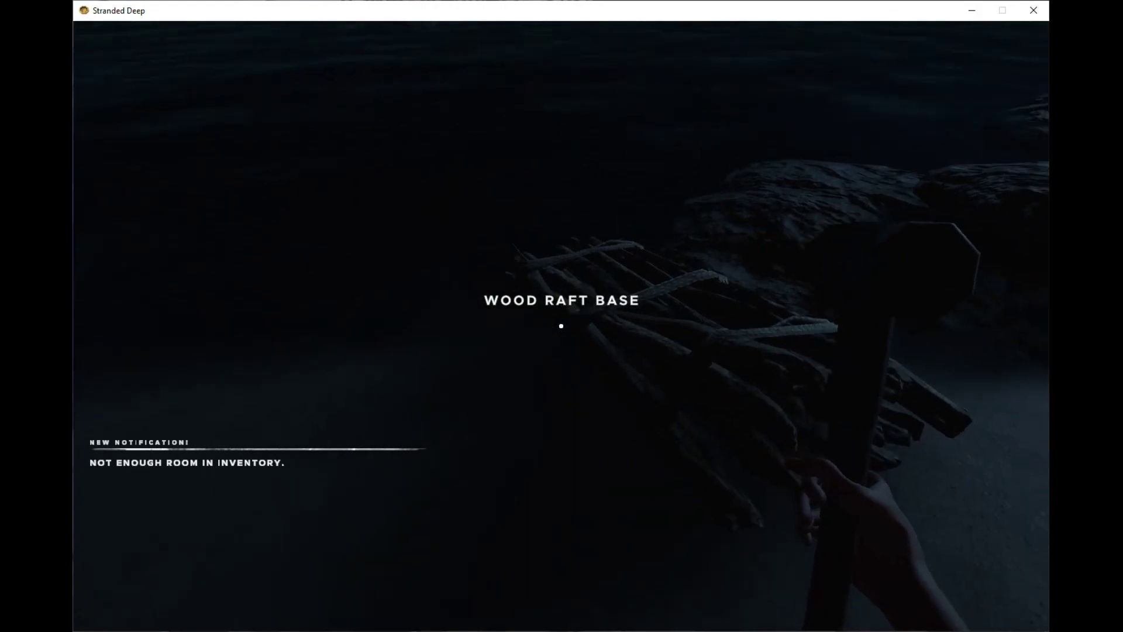
pyautogui.click(823, 169)
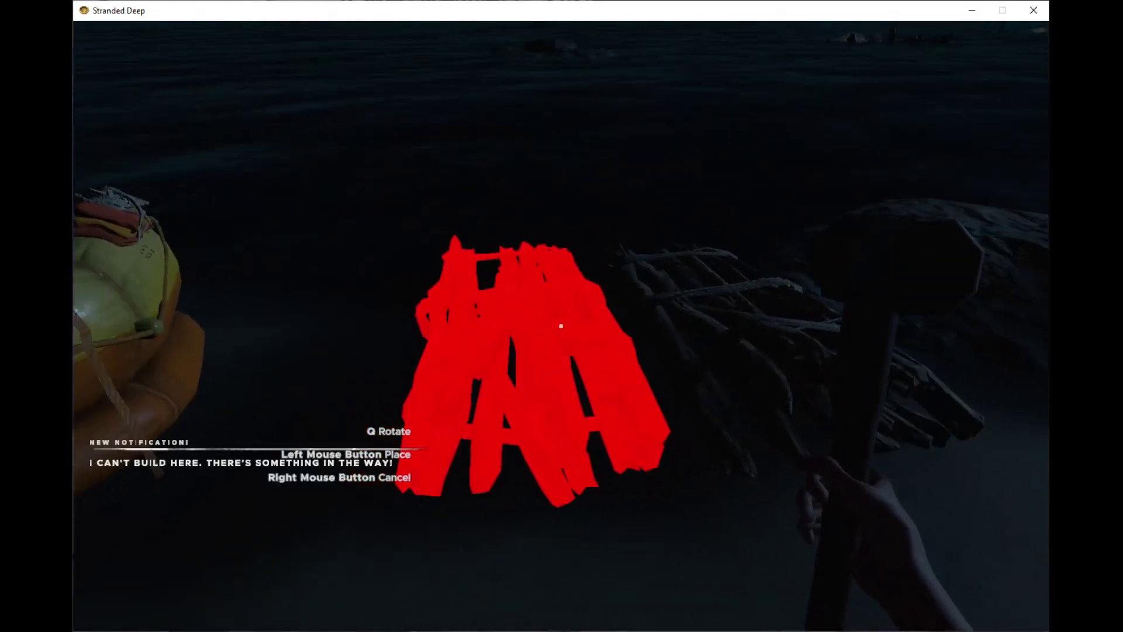
pyautogui.click(560, 326)
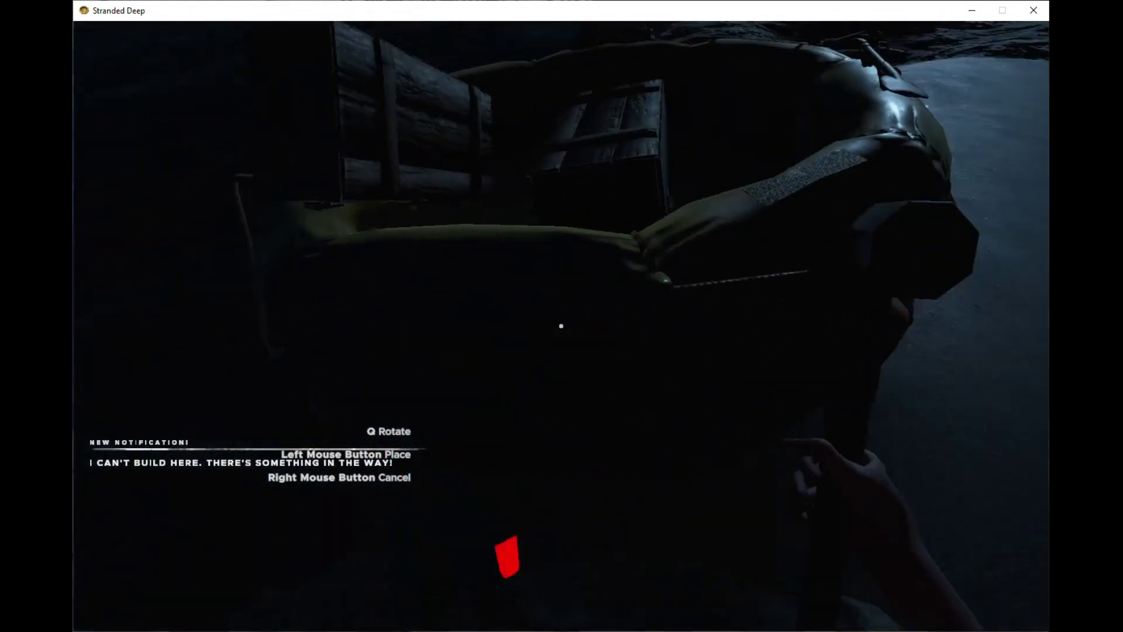
pyautogui.rightClick(560, 326)
pyautogui.click(560, 326)
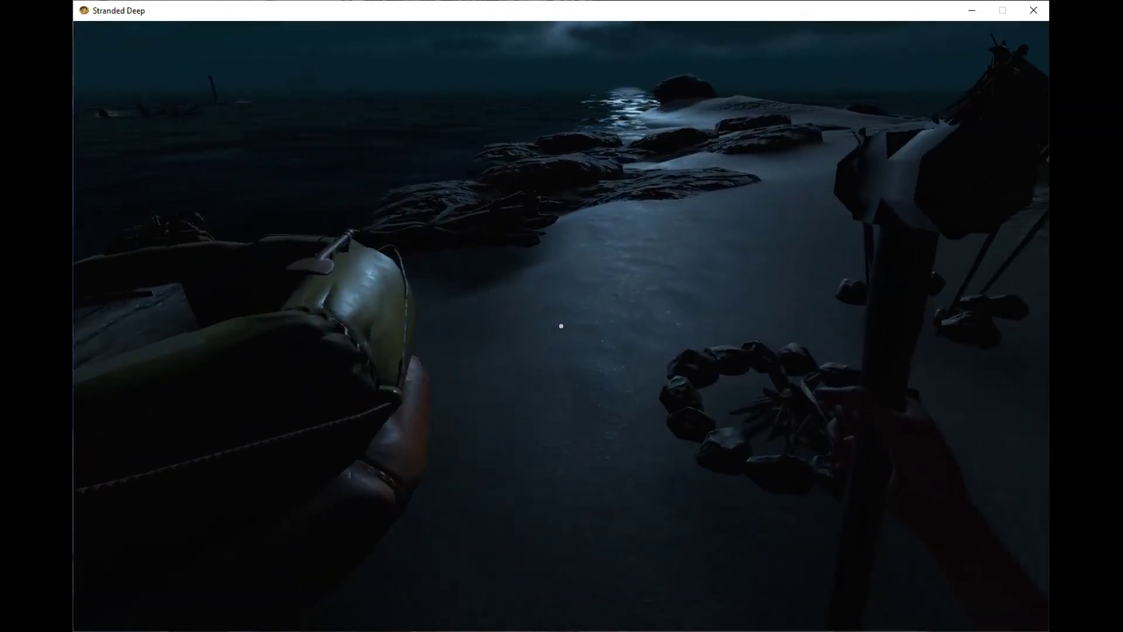
pyautogui.click(560, 325)
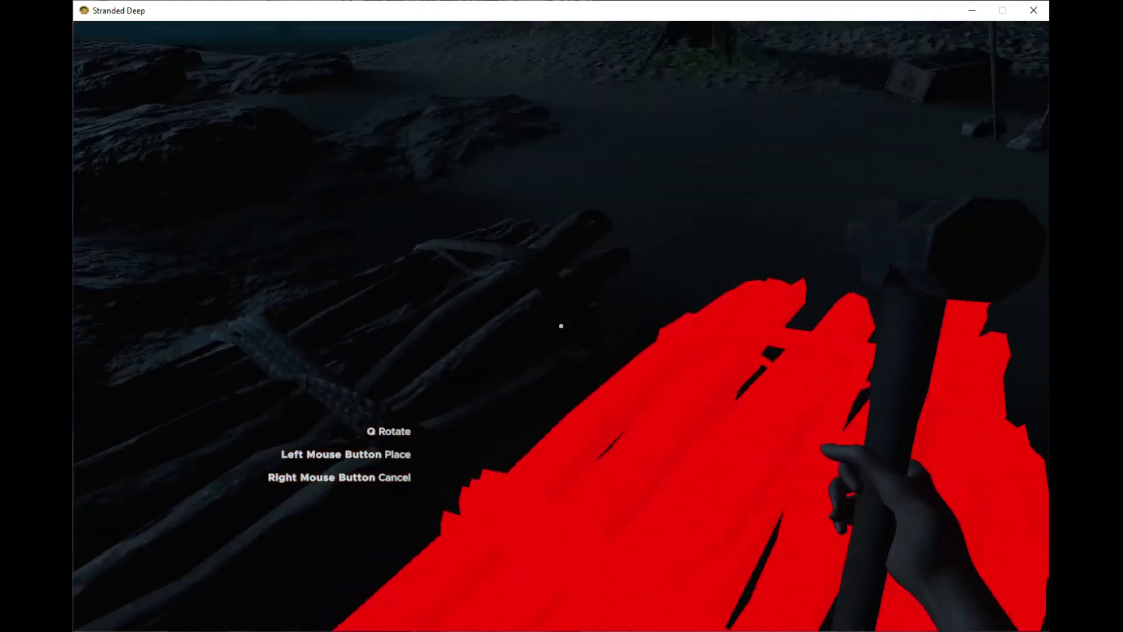
pyautogui.rightClick(561, 326)
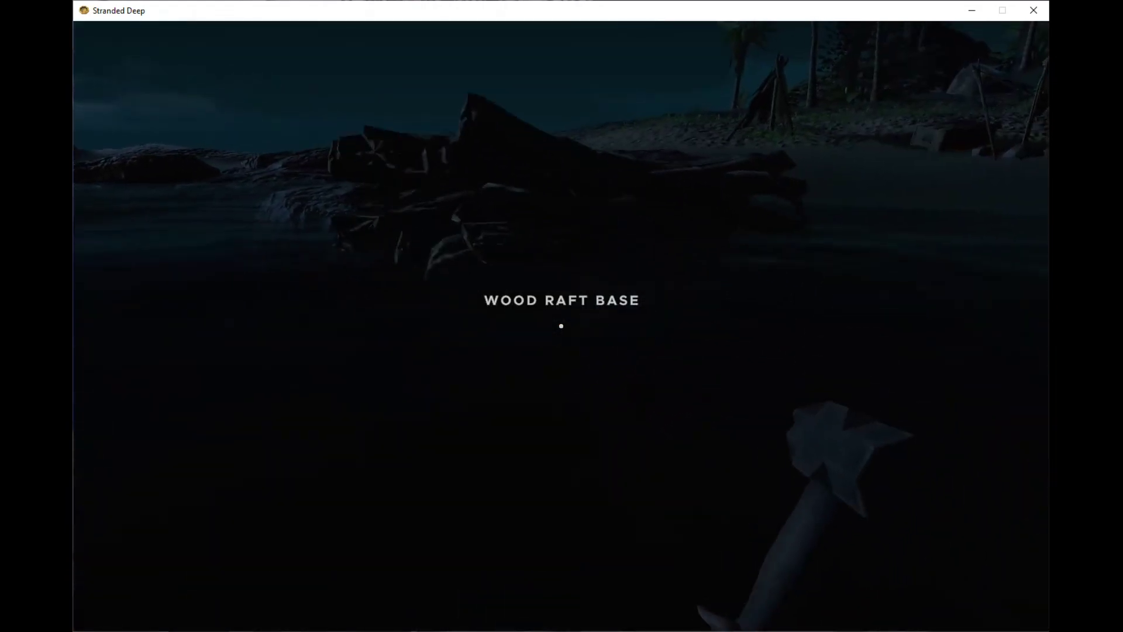
# - Check the time, then craft two Wood Raft Bases and set them side by side offshore
pyautogui.press('f')
pyautogui.press('f')
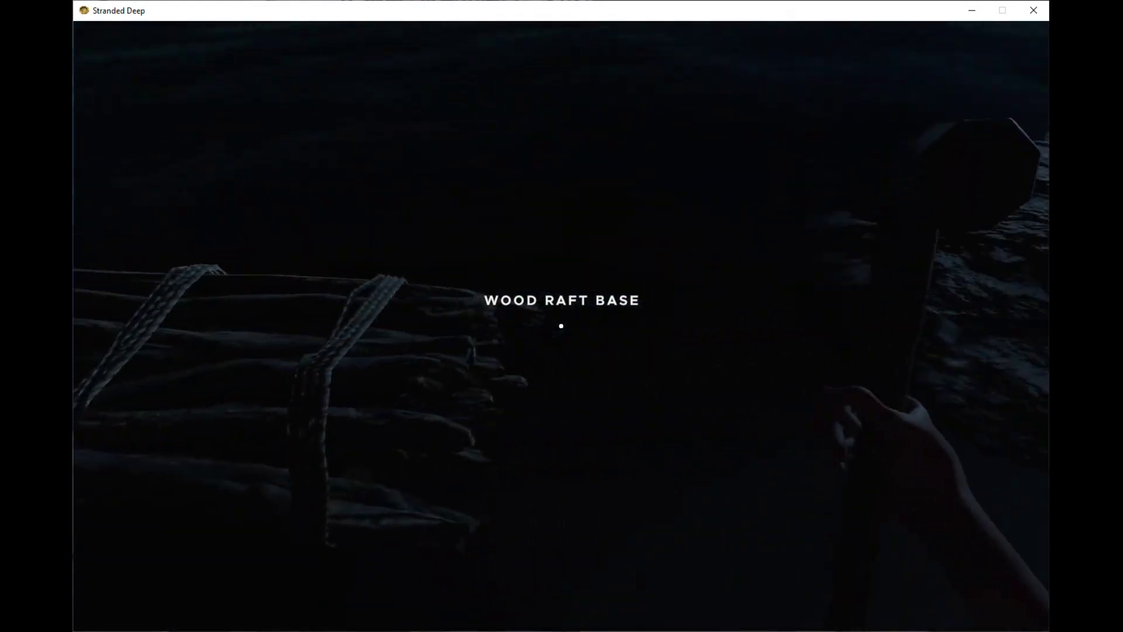
pyautogui.press('c')
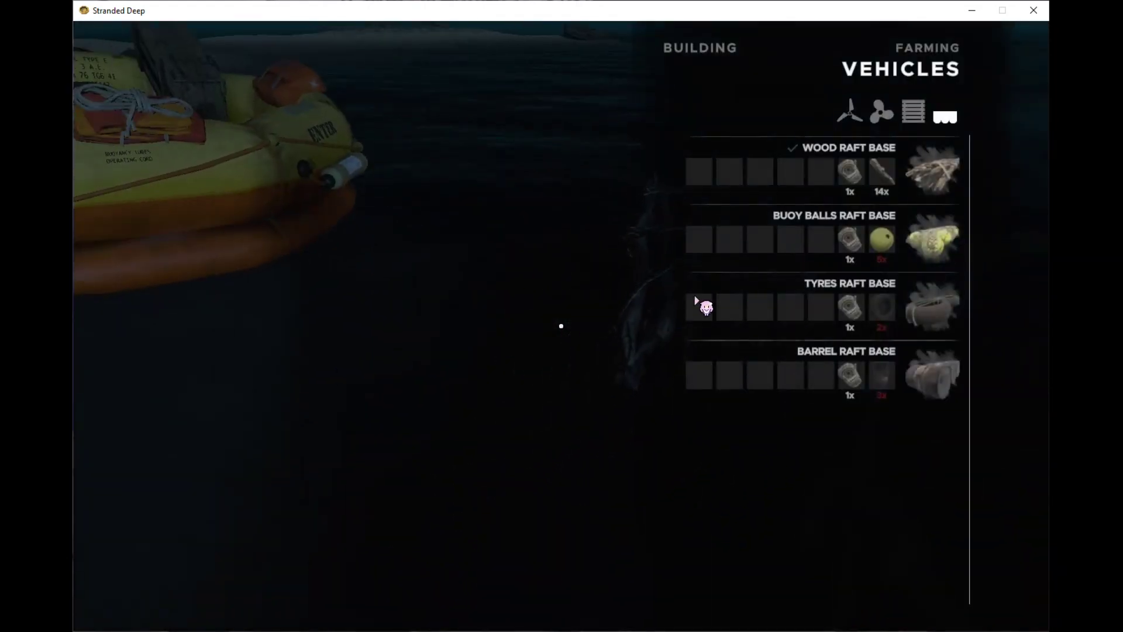
pyautogui.click(817, 176)
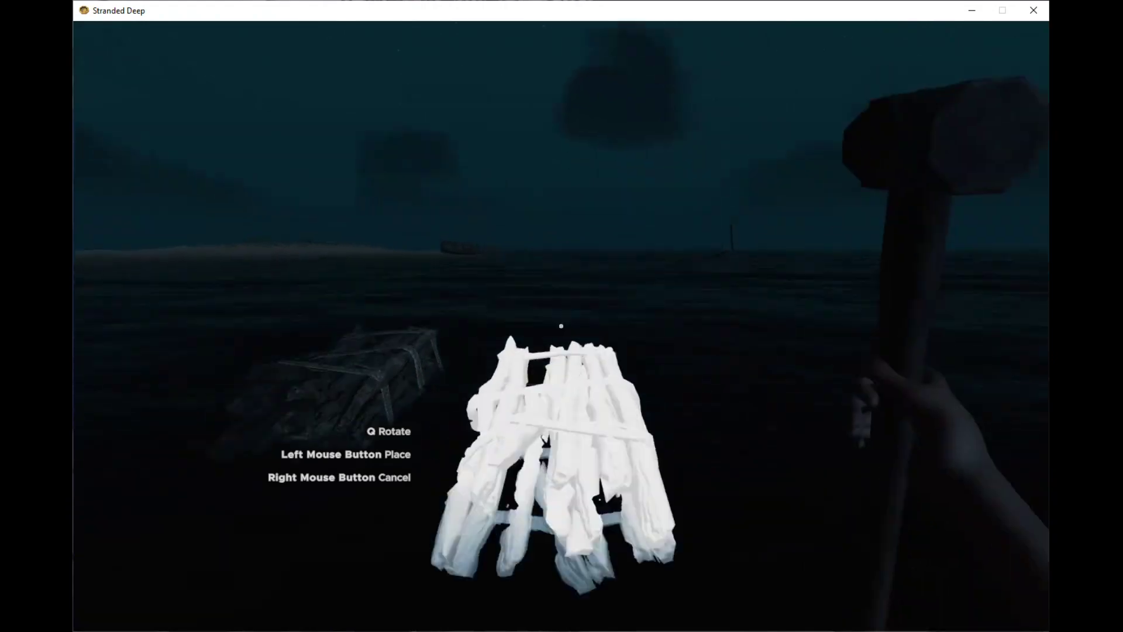
pyautogui.click(562, 327)
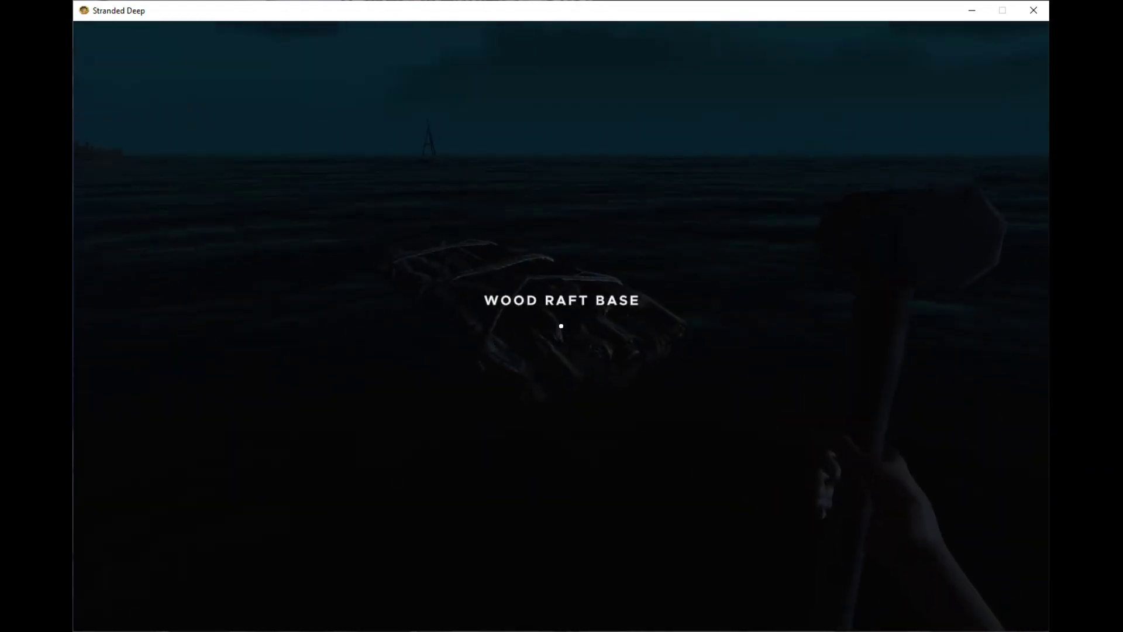
pyautogui.press('c')
pyautogui.click(849, 221)
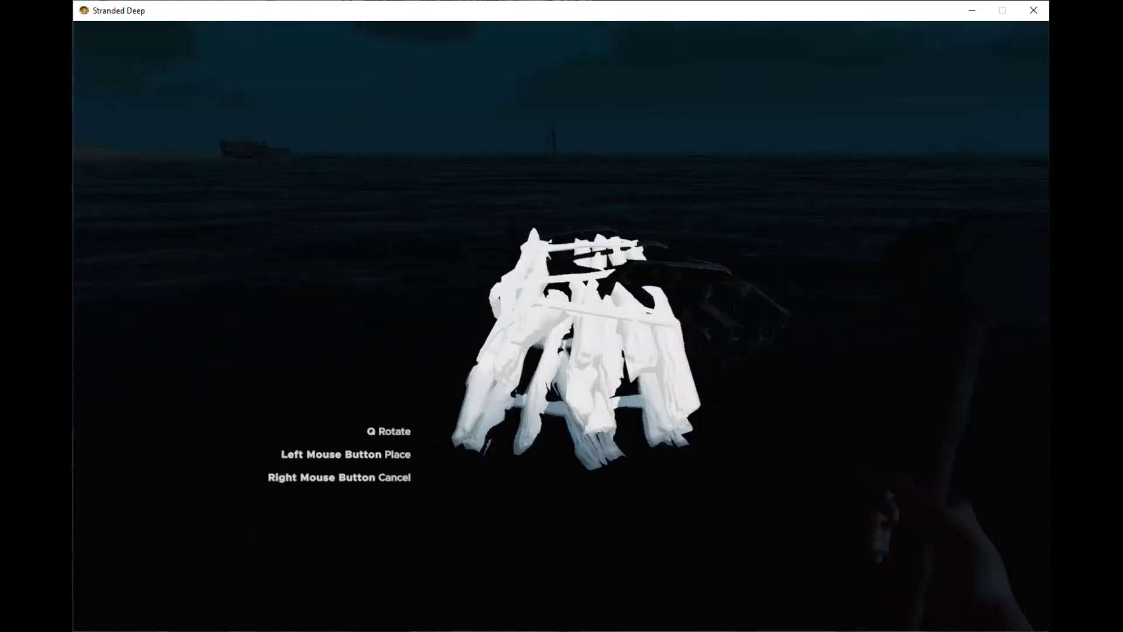
pyautogui.click(509, 386)
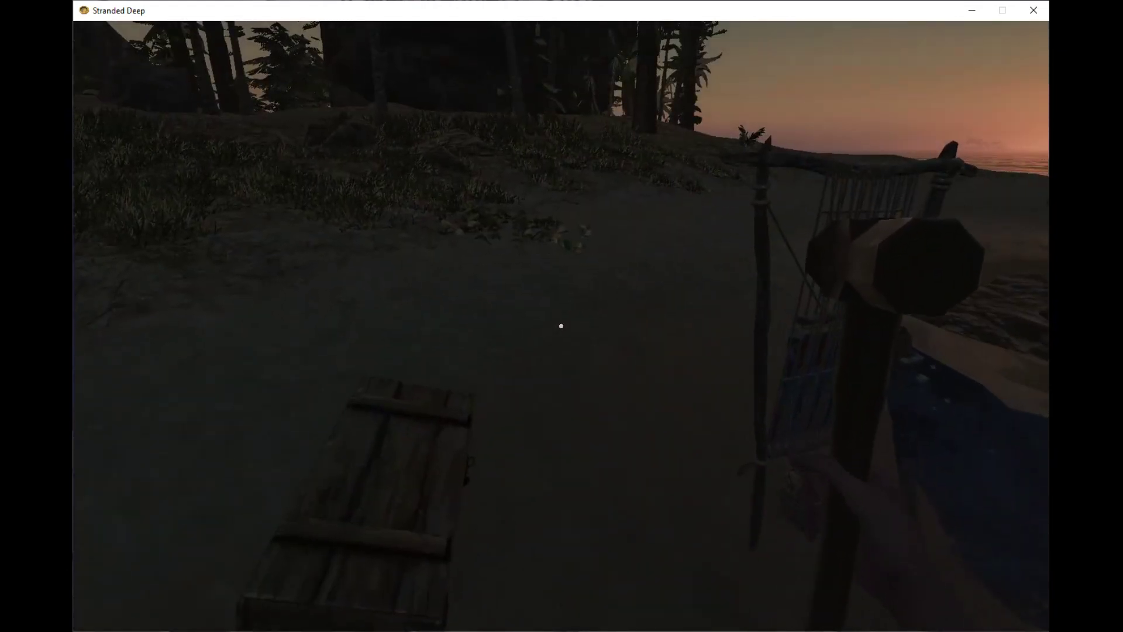
# - Check the time, walk to the life raft, and briefly review the backpack inventory
pyautogui.press('f')
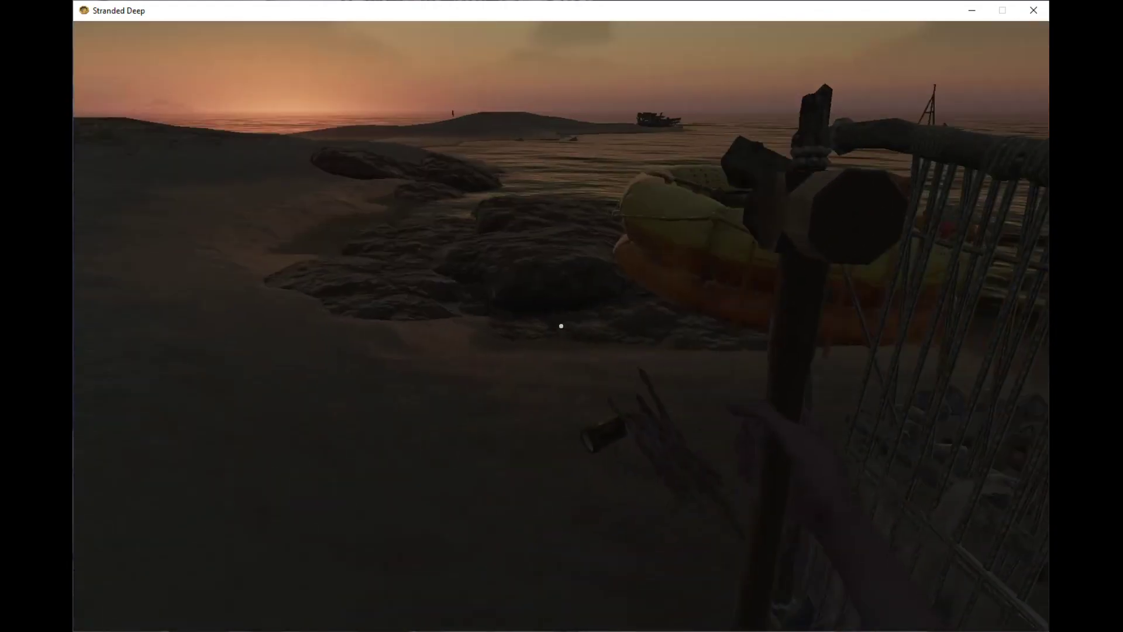
pyautogui.press('w')
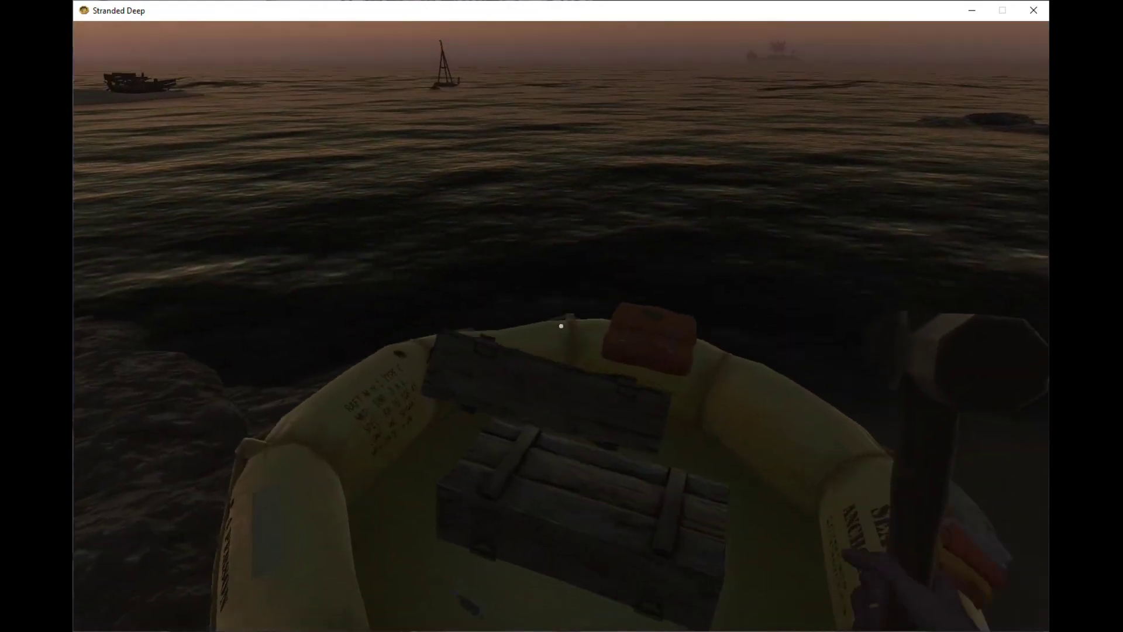
pyautogui.press('w')
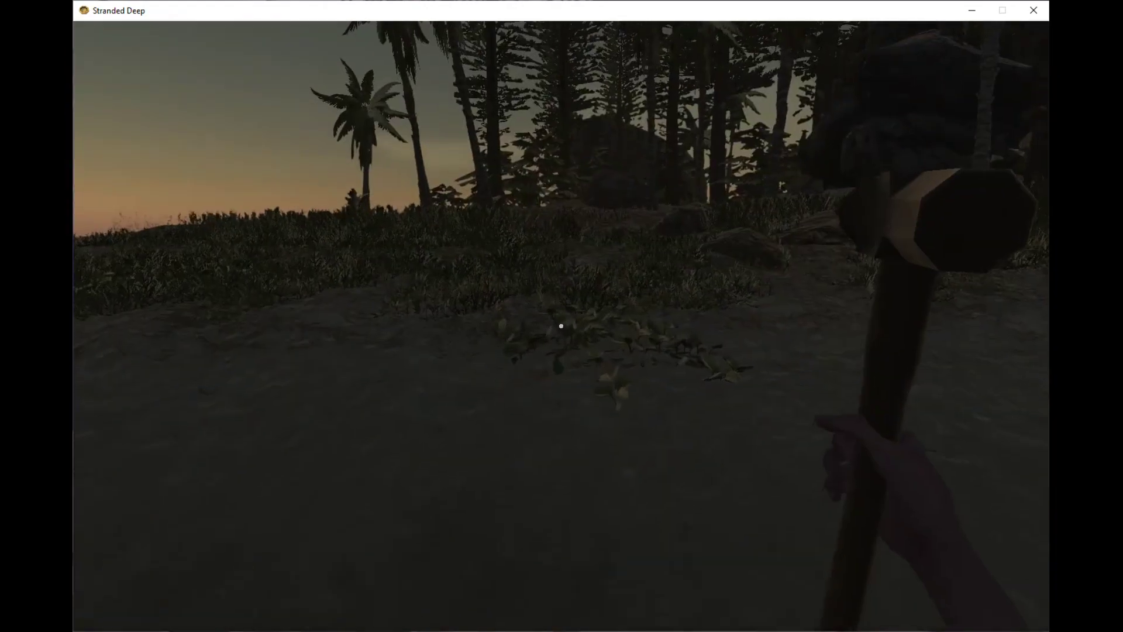
pyautogui.press('Tab')
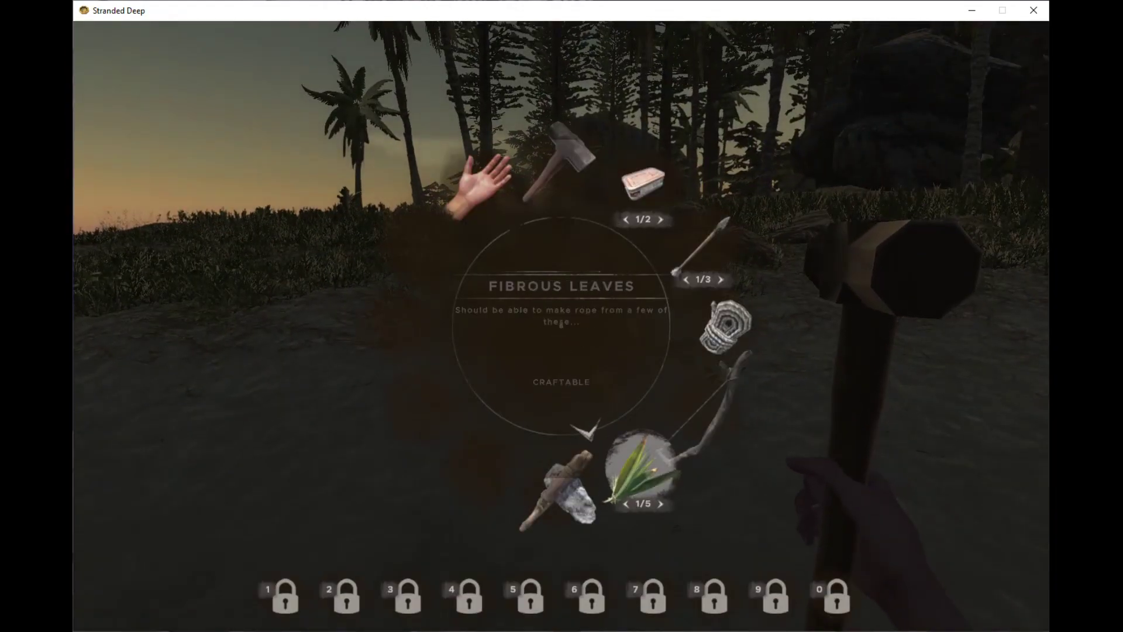
pyautogui.press('Tab')
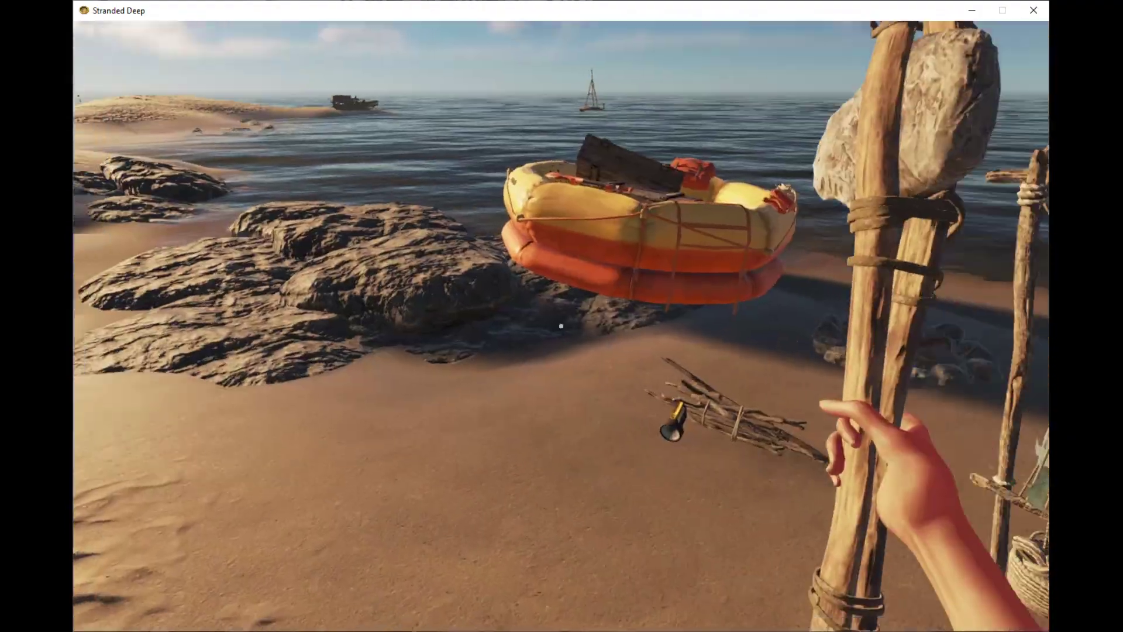
# - Move two bundles of fibrous leaves from the backpack into the raft's wood container
pyautogui.press('w')
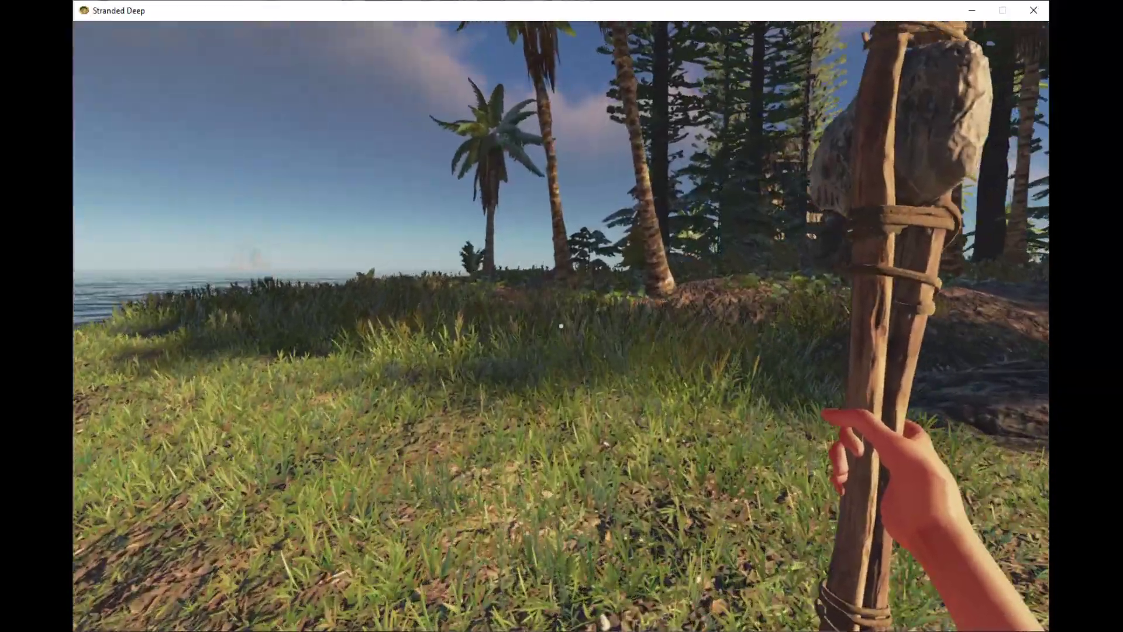
pyautogui.press('Tab')
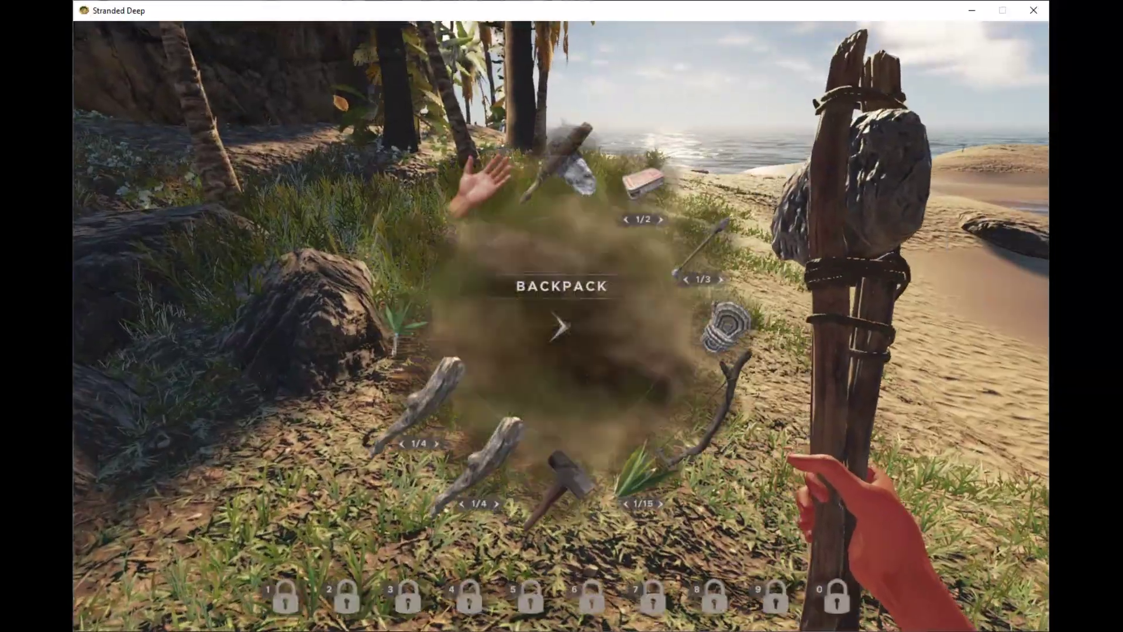
pyautogui.press('Tab')
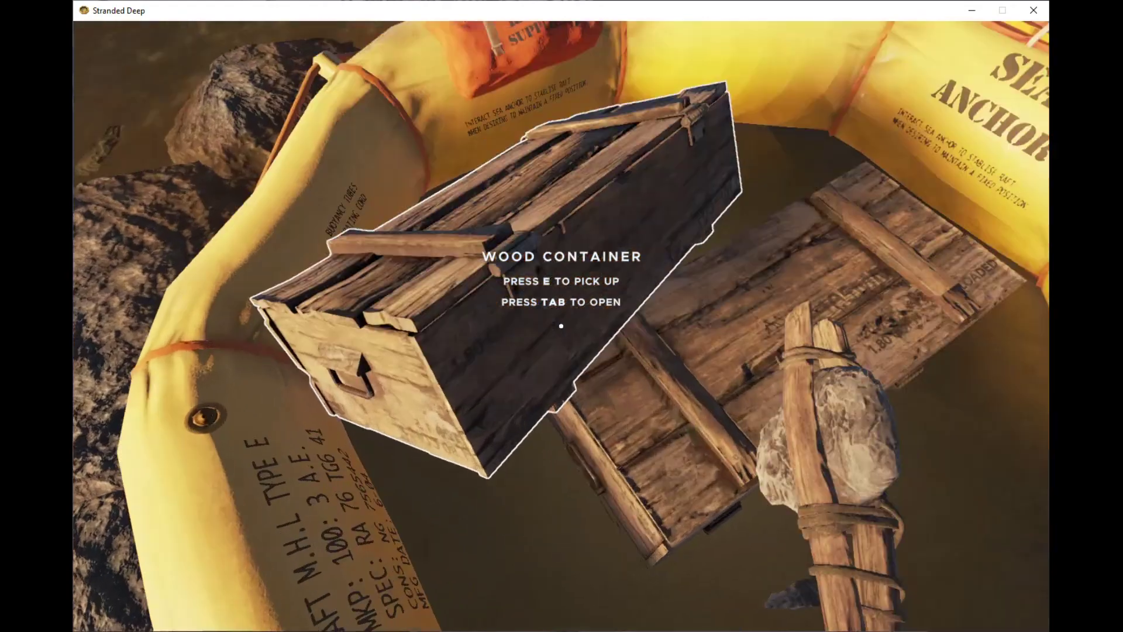
pyautogui.press('Tab')
pyautogui.click(562, 333)
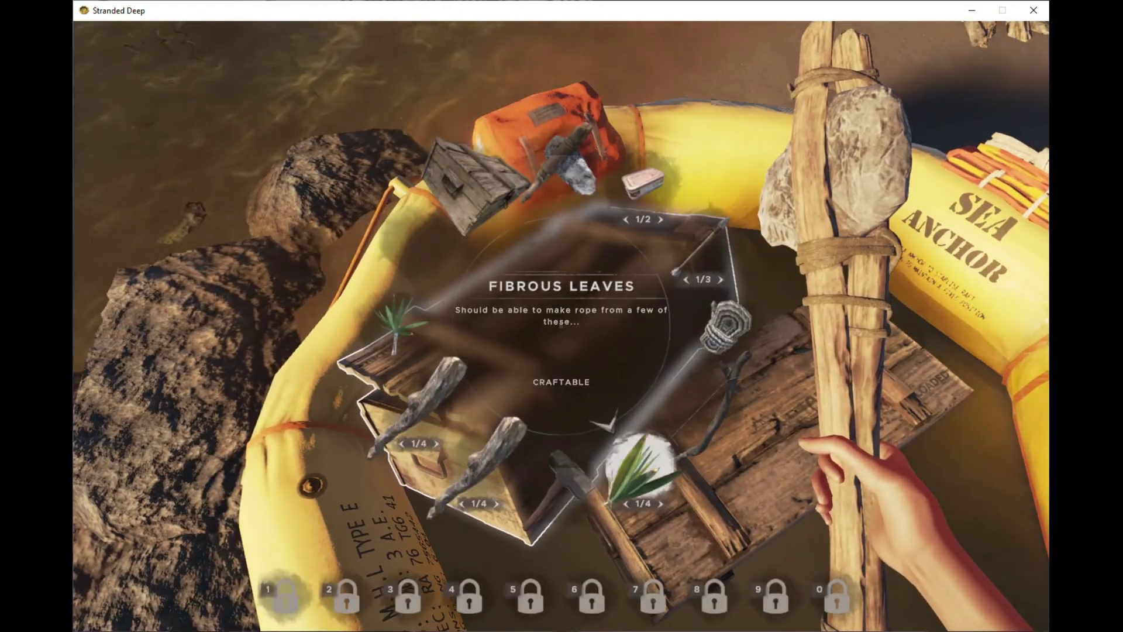
pyautogui.click(636, 470)
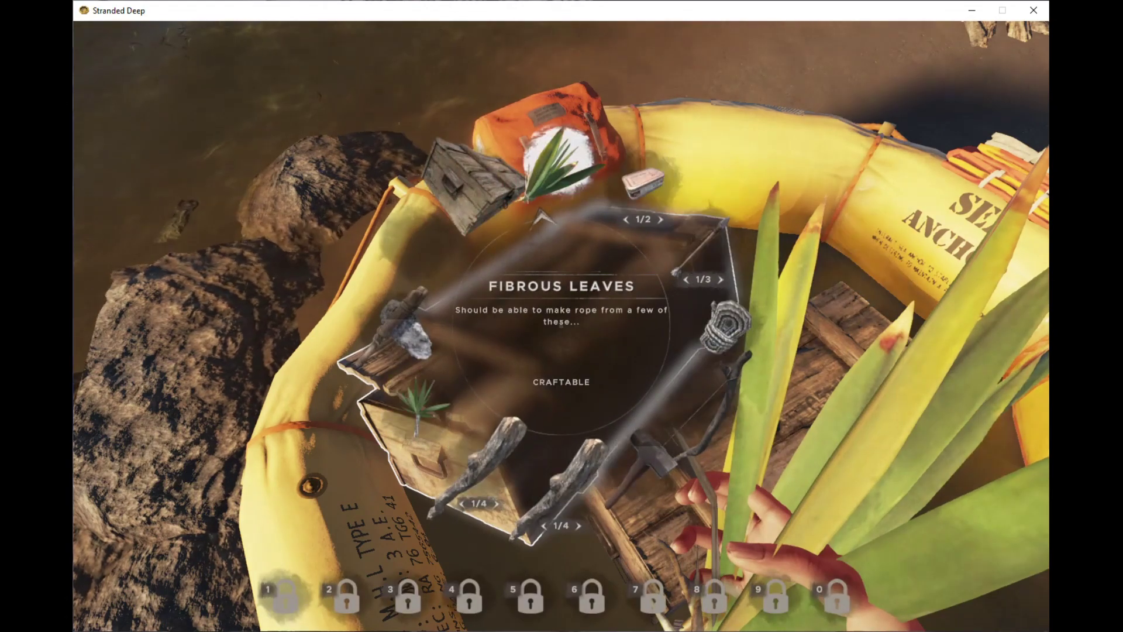
pyautogui.click(561, 351)
pyautogui.click(562, 309)
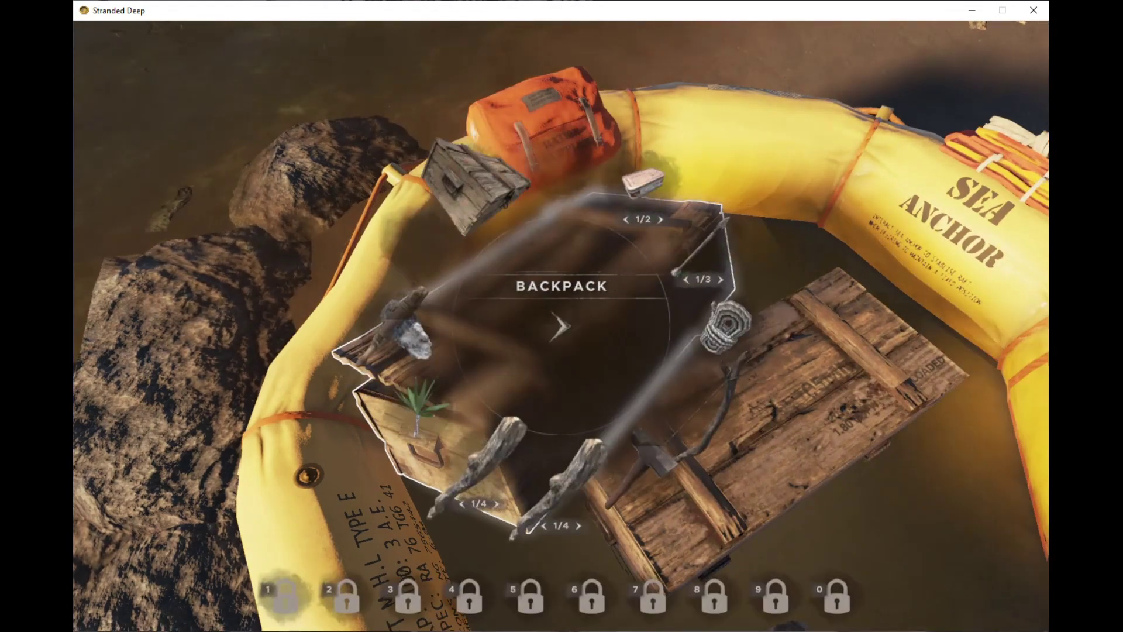
pyautogui.press('Tab')
# - Store the yucca fruit from the backpack in the wood container
pyautogui.press('Tab')
pyautogui.press('Tab')
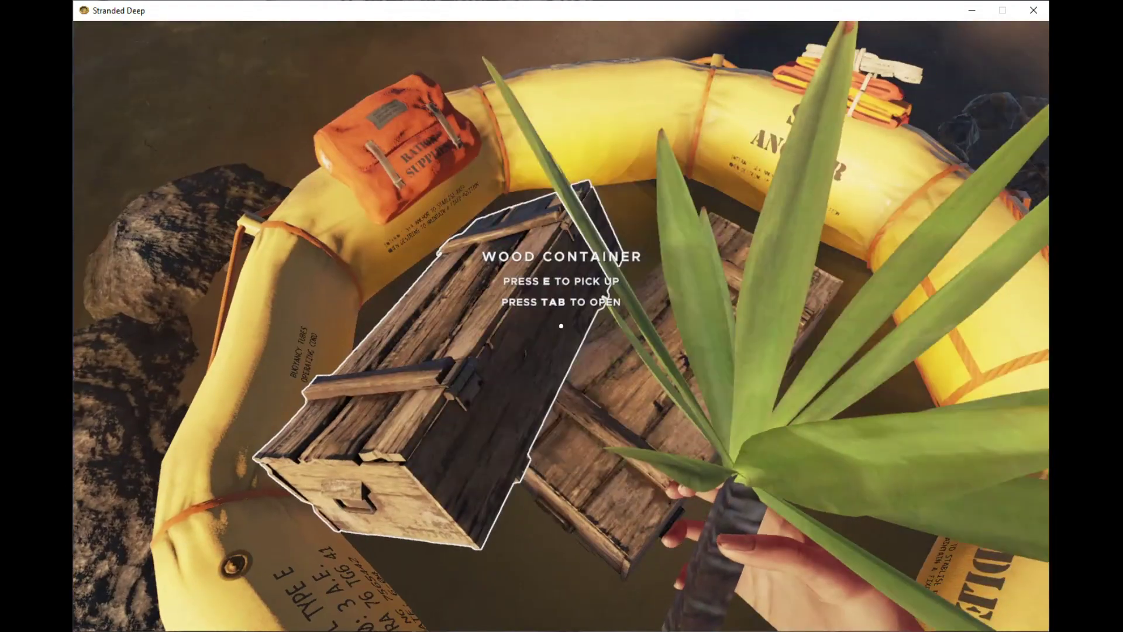
pyautogui.press('Tab')
pyautogui.click(562, 310)
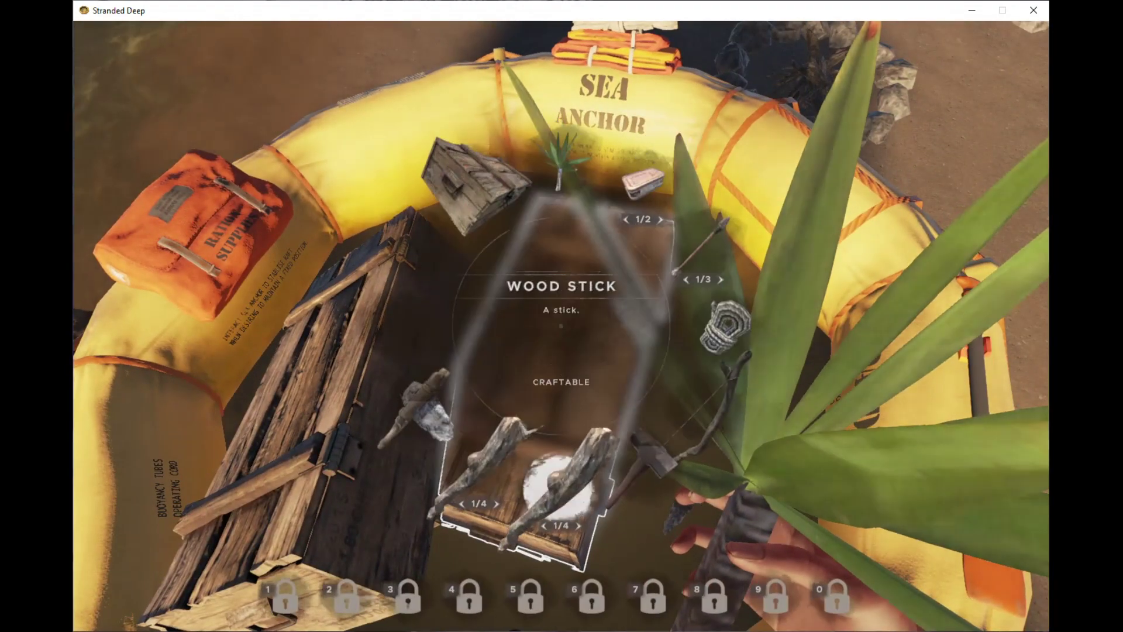
pyautogui.click(562, 310)
pyautogui.press('Tab')
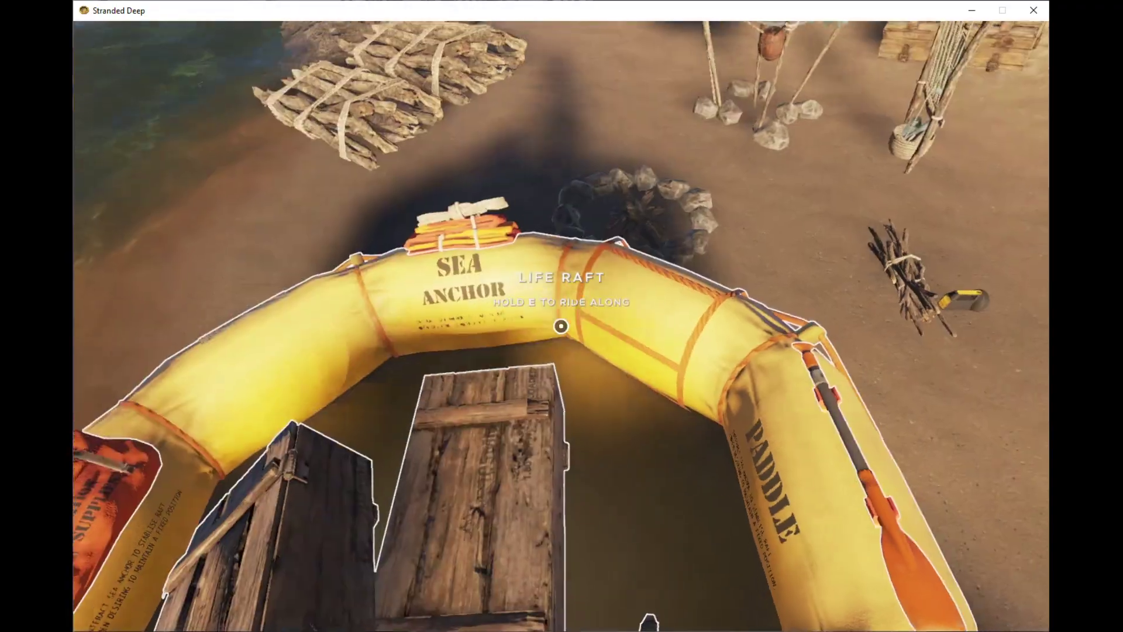
pyautogui.press('Tab')
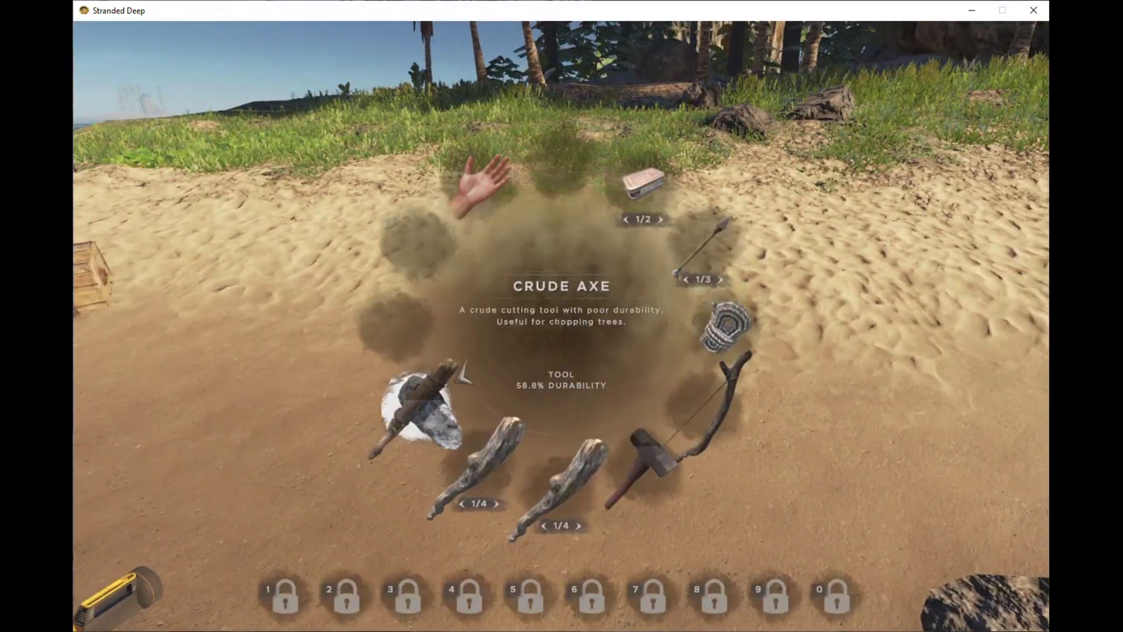
# - Equip the crude axe and walk along the coast to the rocks and saplings
pyautogui.click(464, 376)
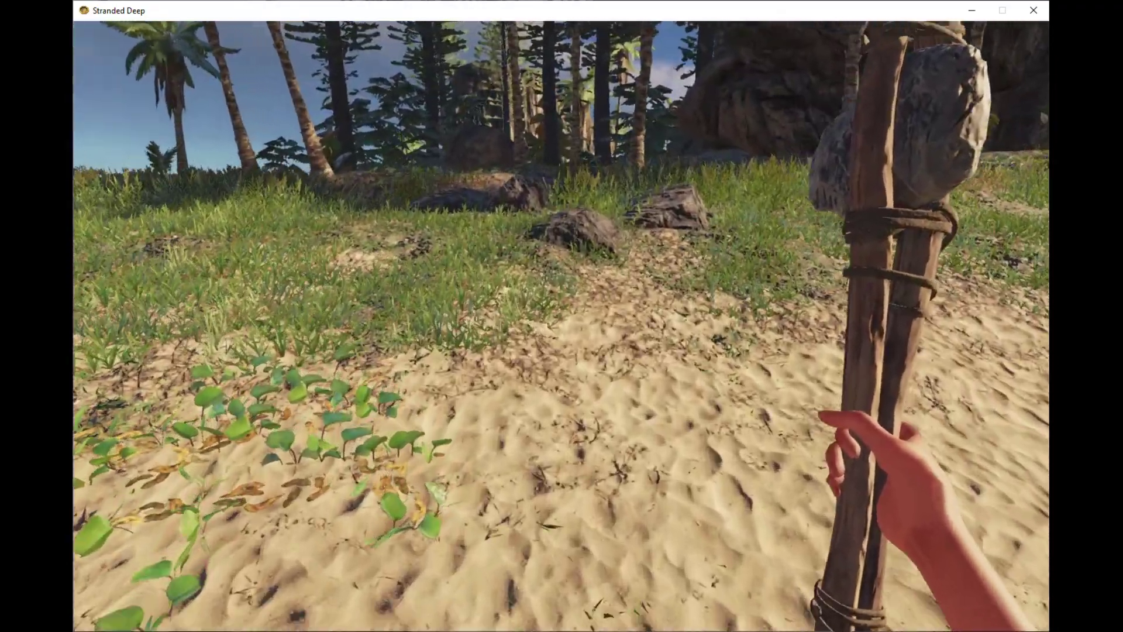
pyautogui.press('w')
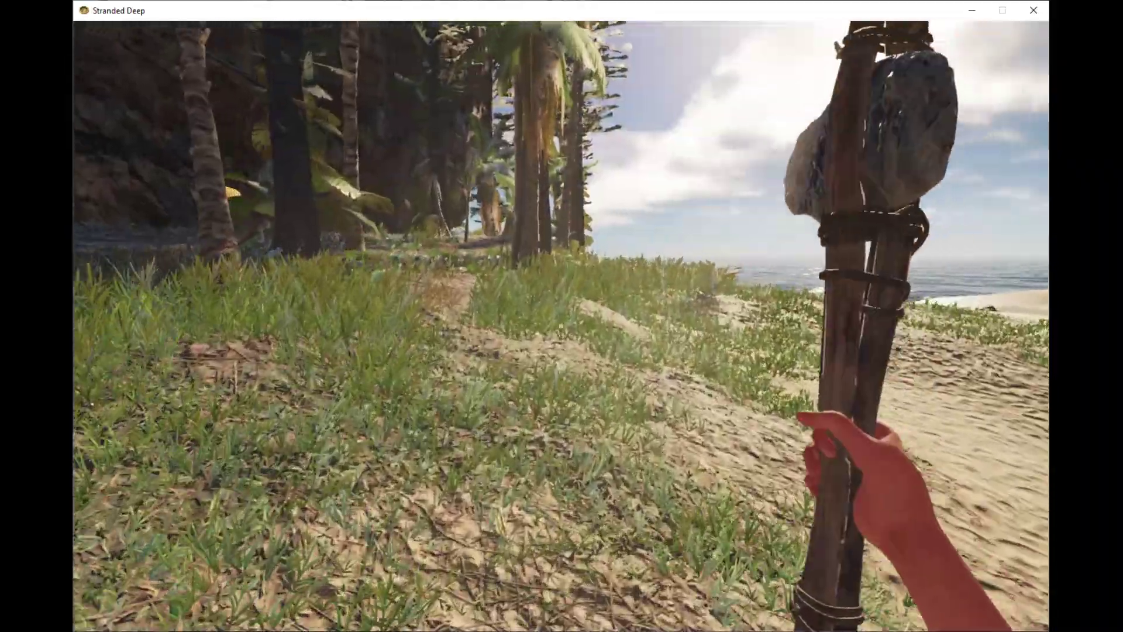
pyautogui.press('w')
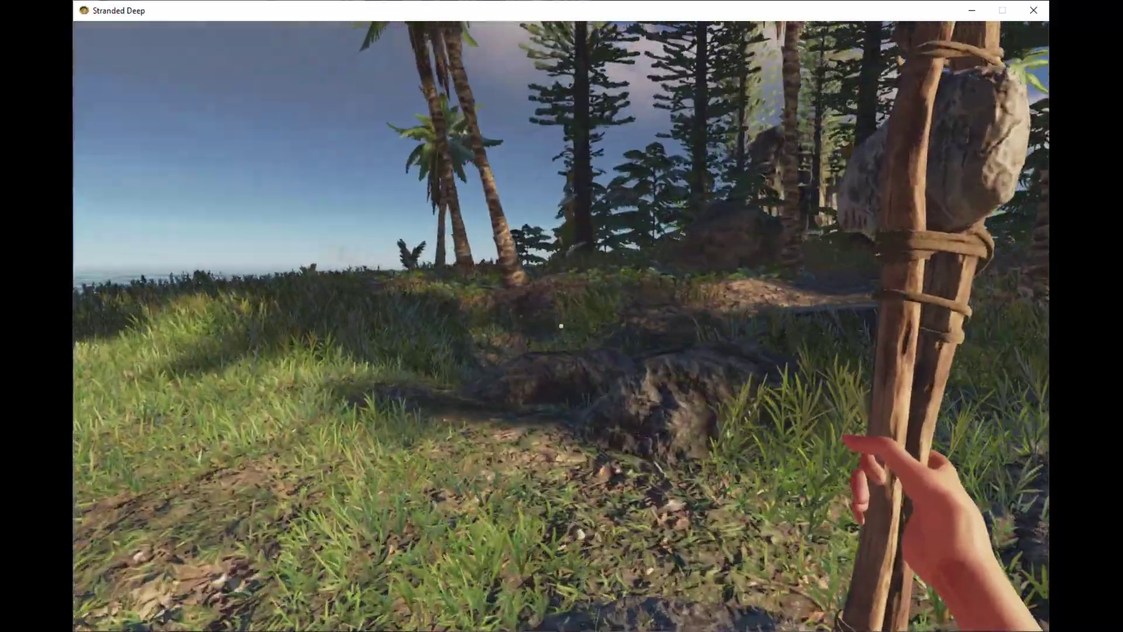
pyautogui.press('w')
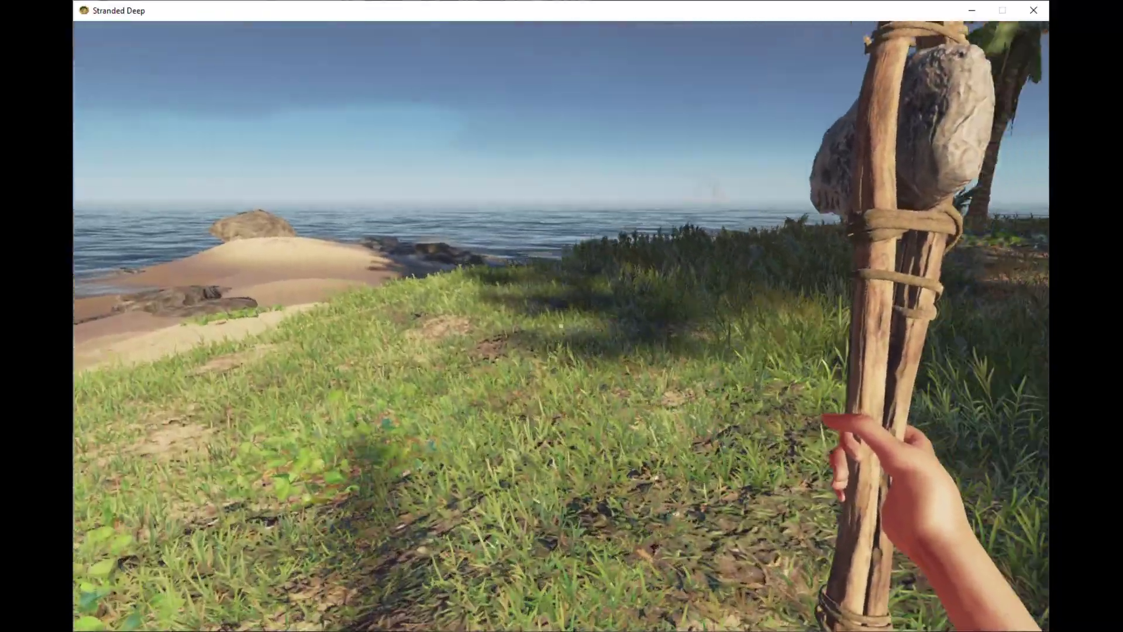
pyautogui.press('w')
pyautogui.press('w')
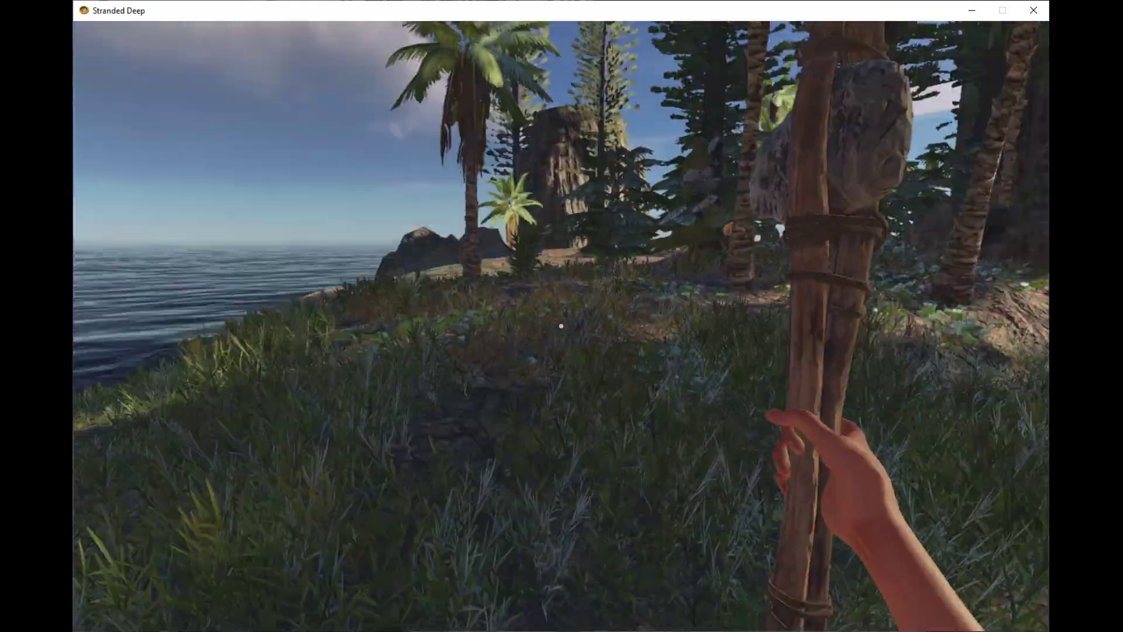
pyautogui.press('w')
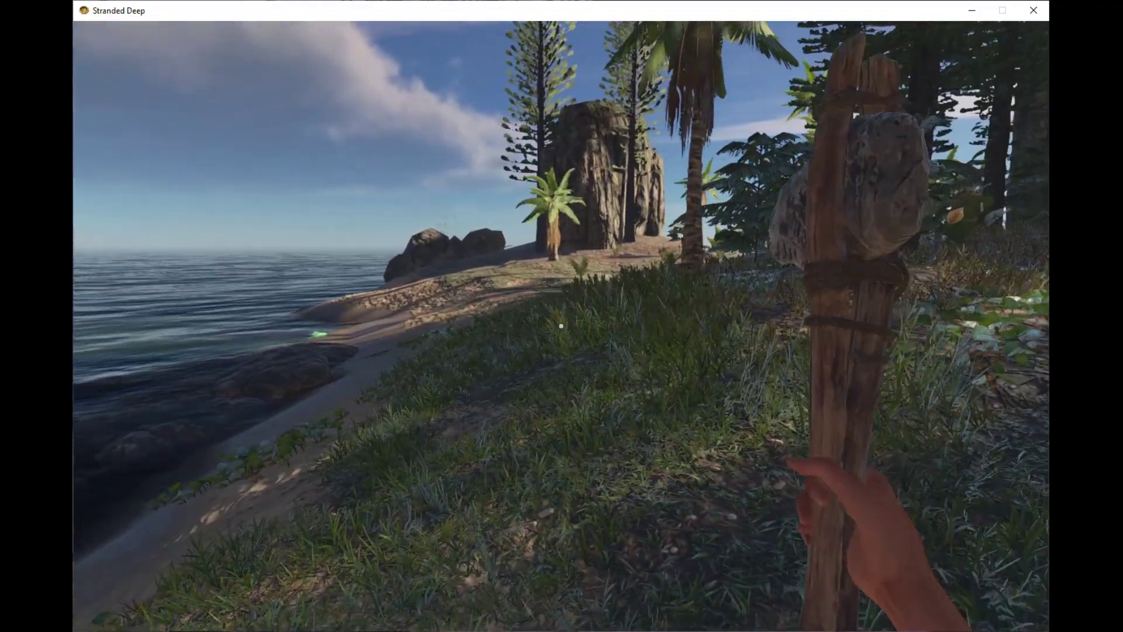
pyautogui.press('w')
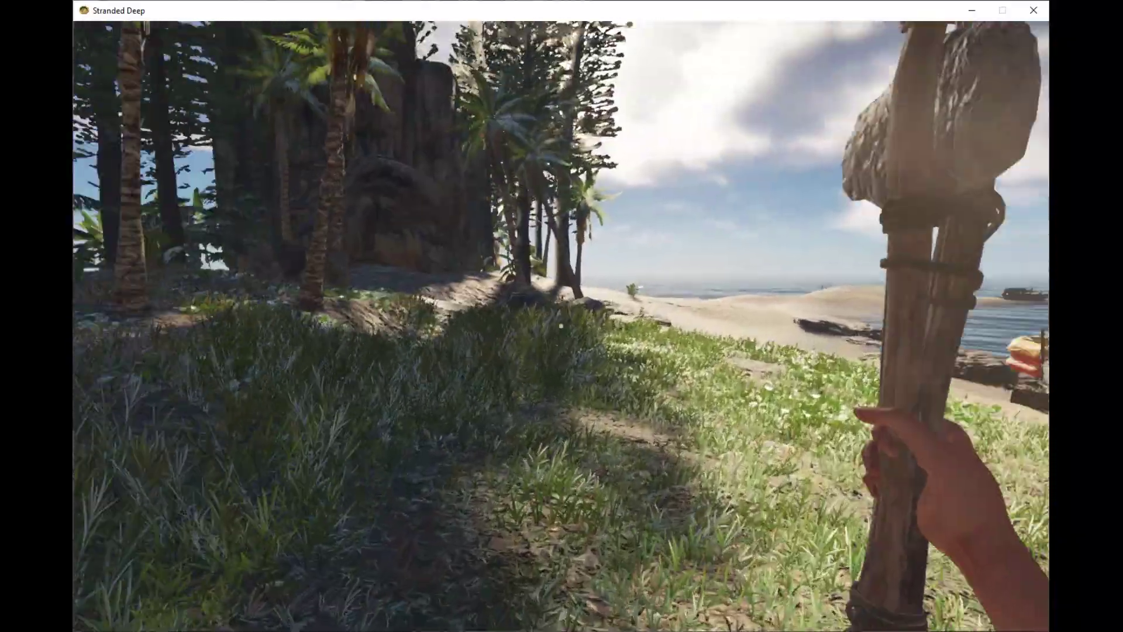
pyautogui.press('w')
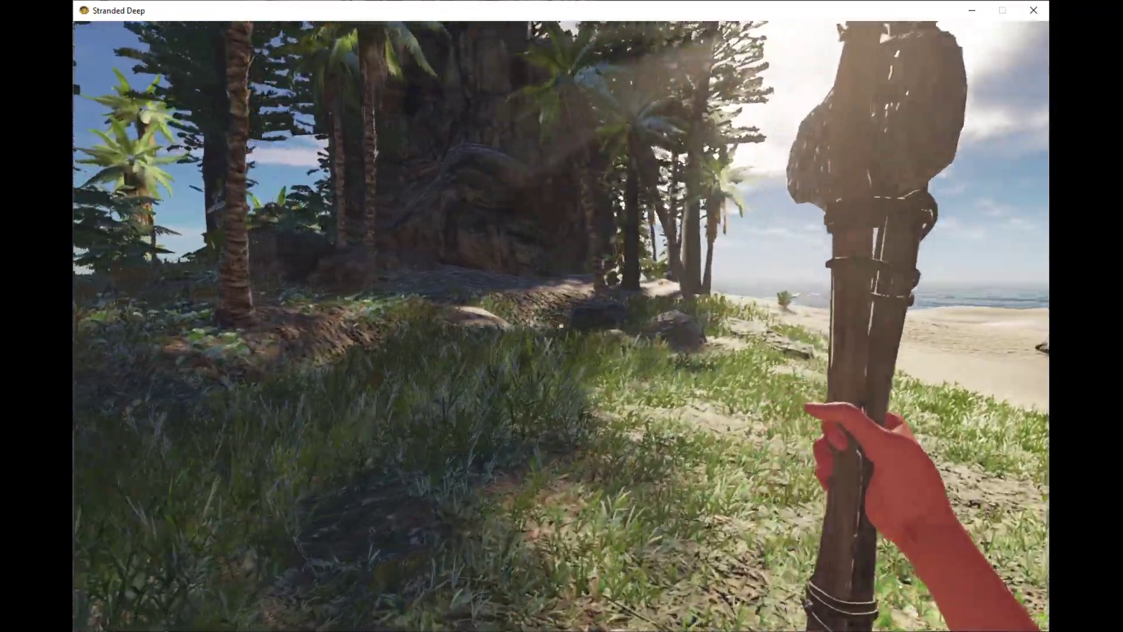
pyautogui.press('w')
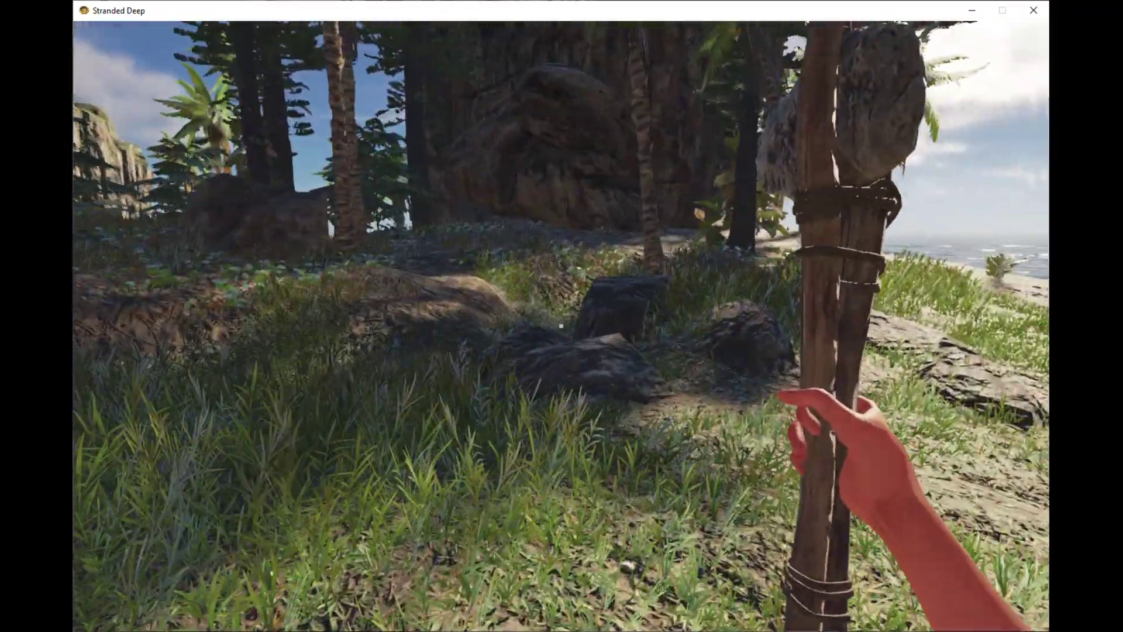
pyautogui.press('w')
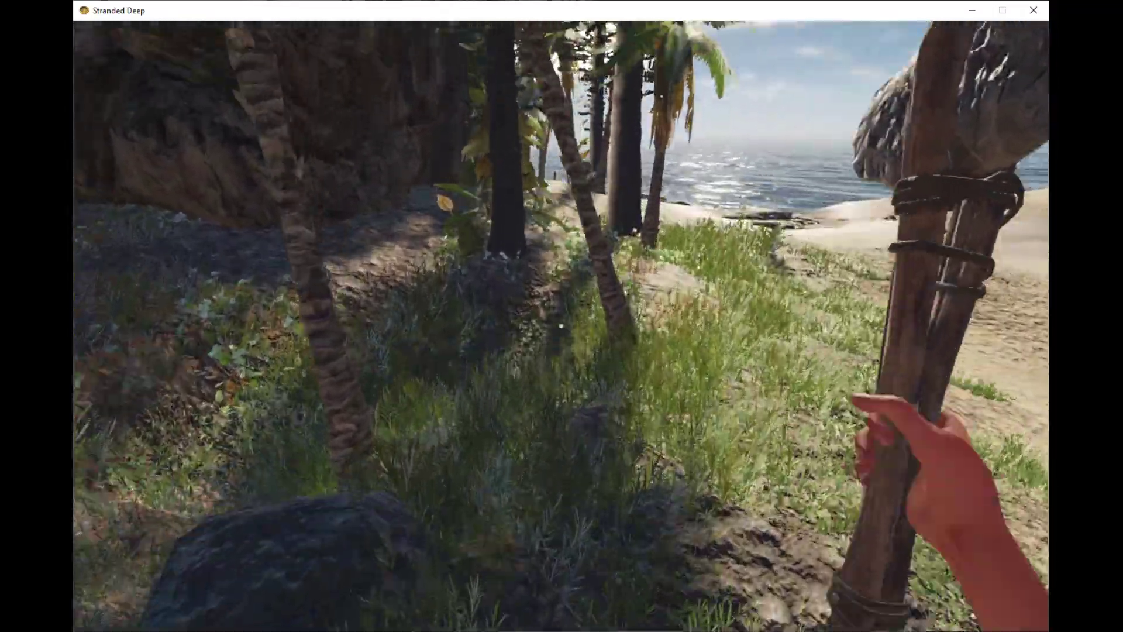
pyautogui.press('w')
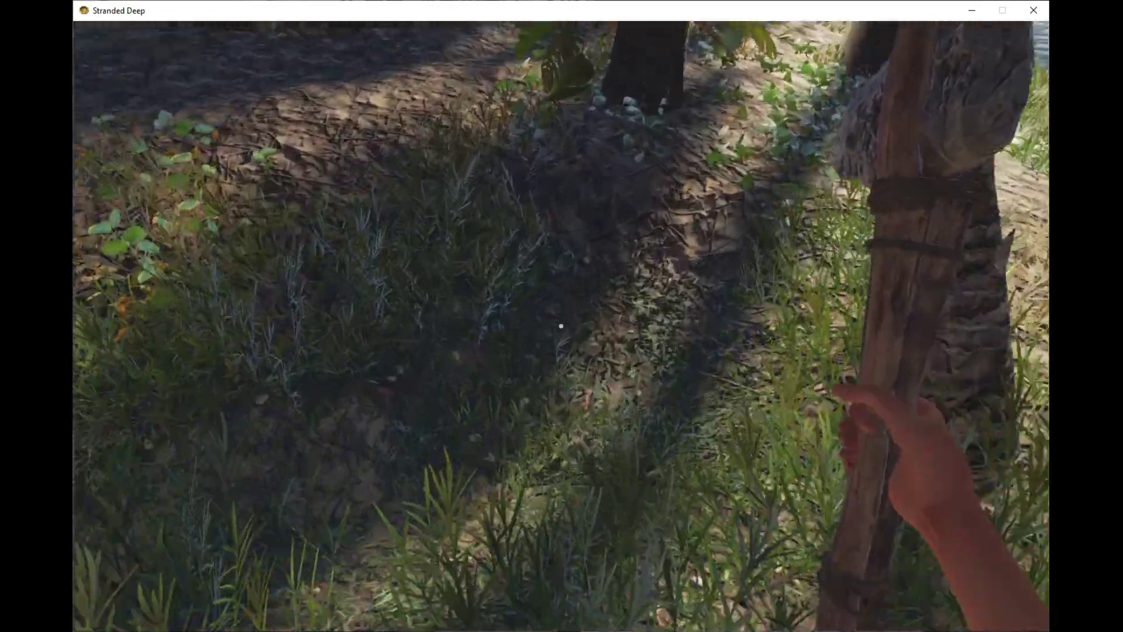
pyautogui.press('w')
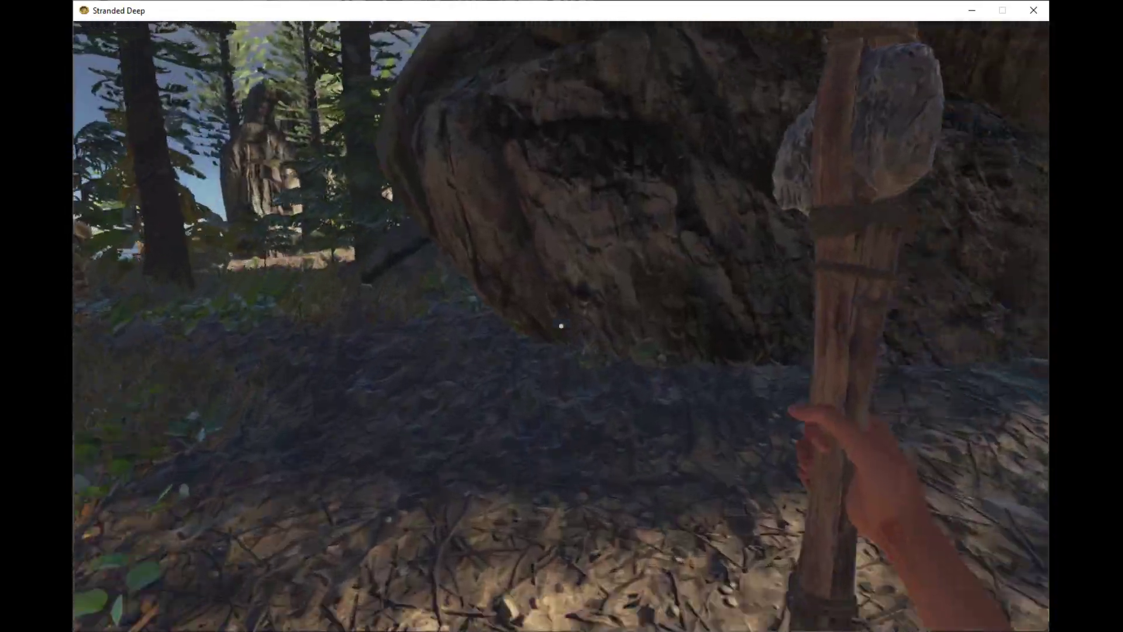
pyautogui.press('w')
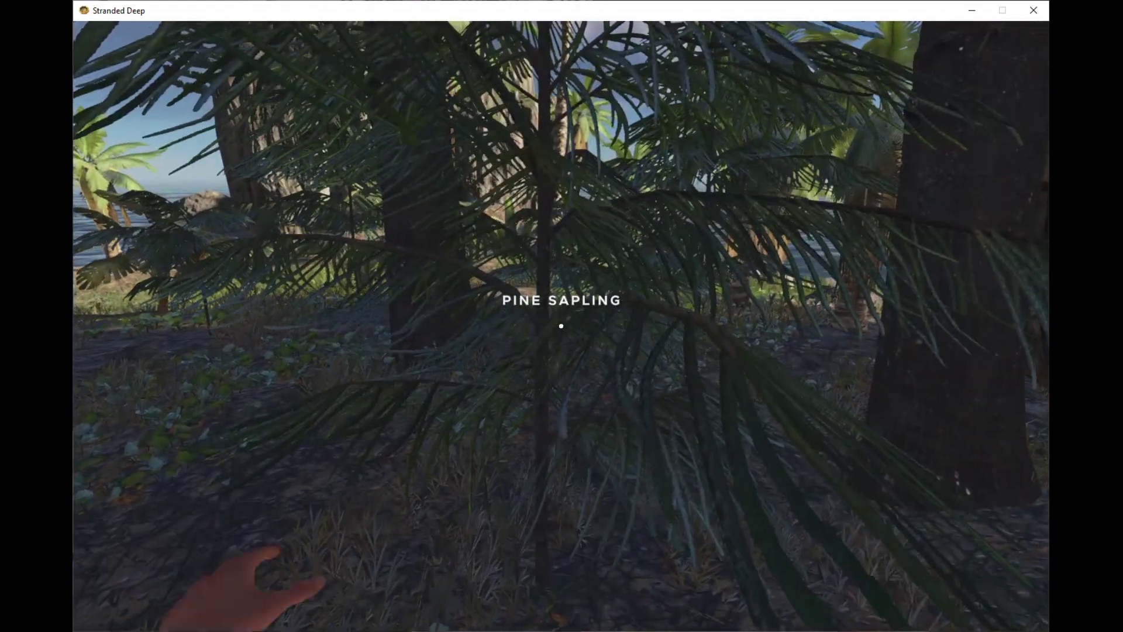
# - Chop the pine and palm saplings and collect their wood sticks and fibrous leaves
pyautogui.press('1')
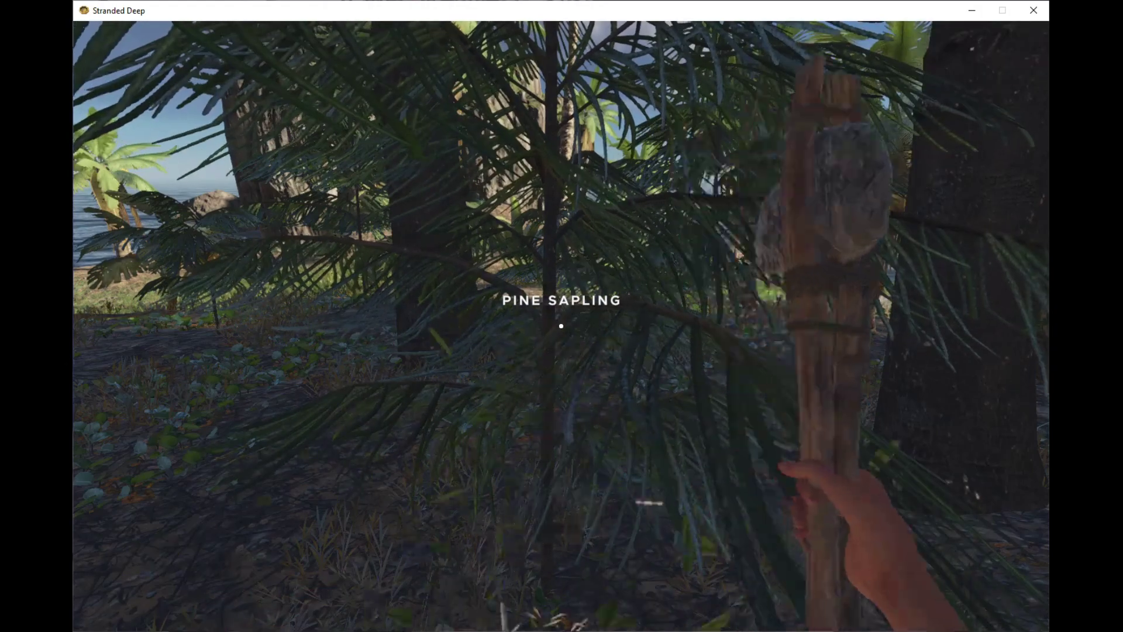
pyautogui.press('e')
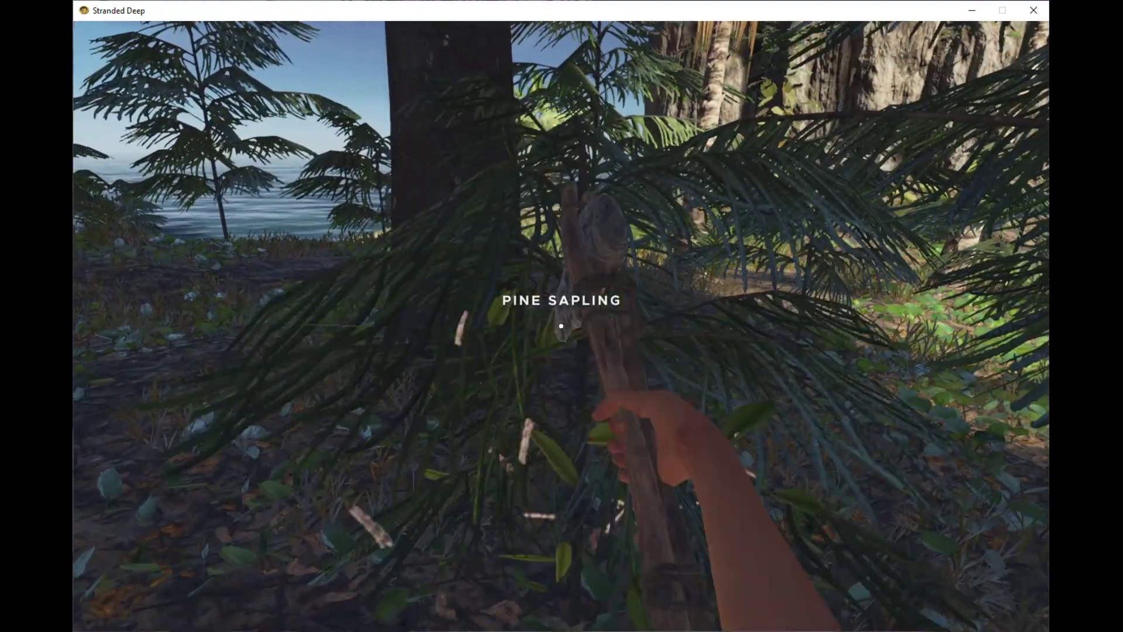
pyautogui.press('e')
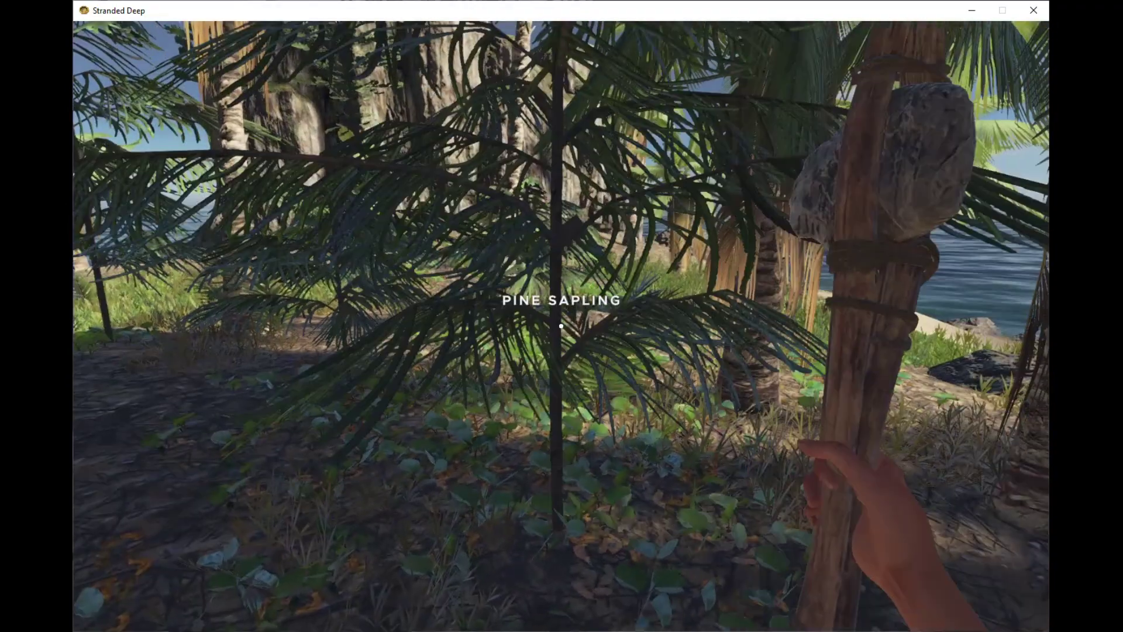
pyautogui.click(561, 326)
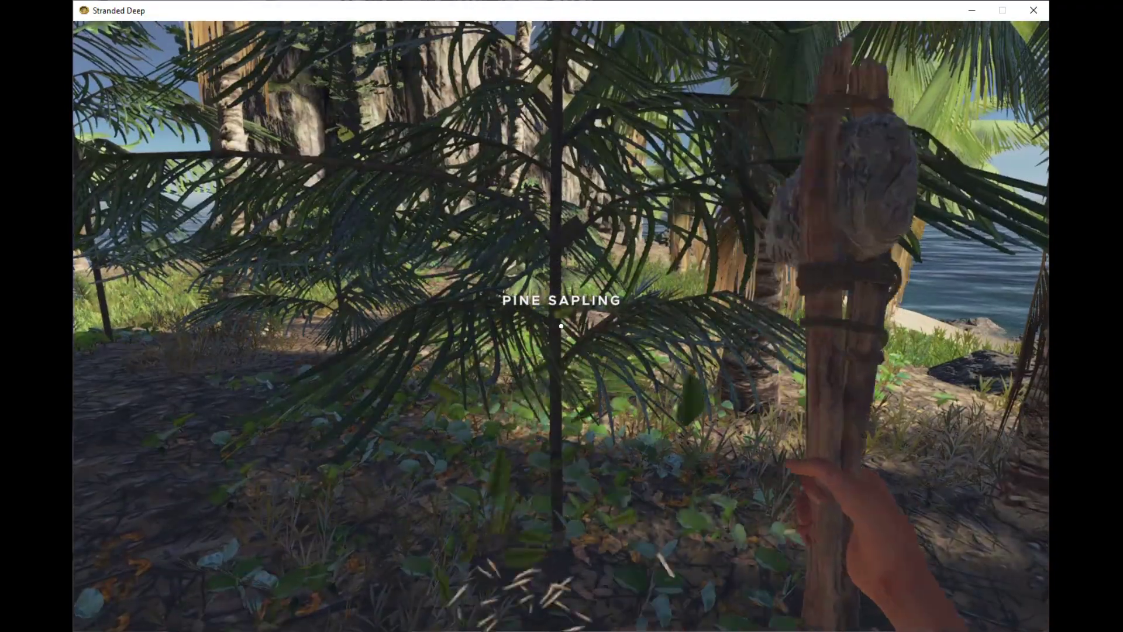
pyautogui.click(562, 326)
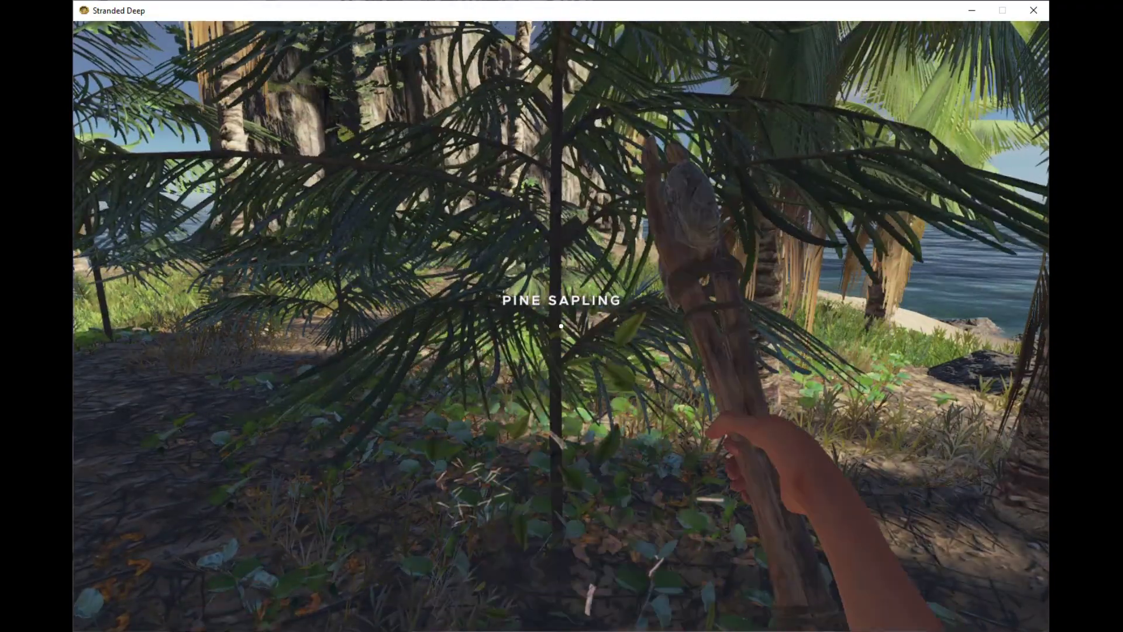
pyautogui.click(561, 327)
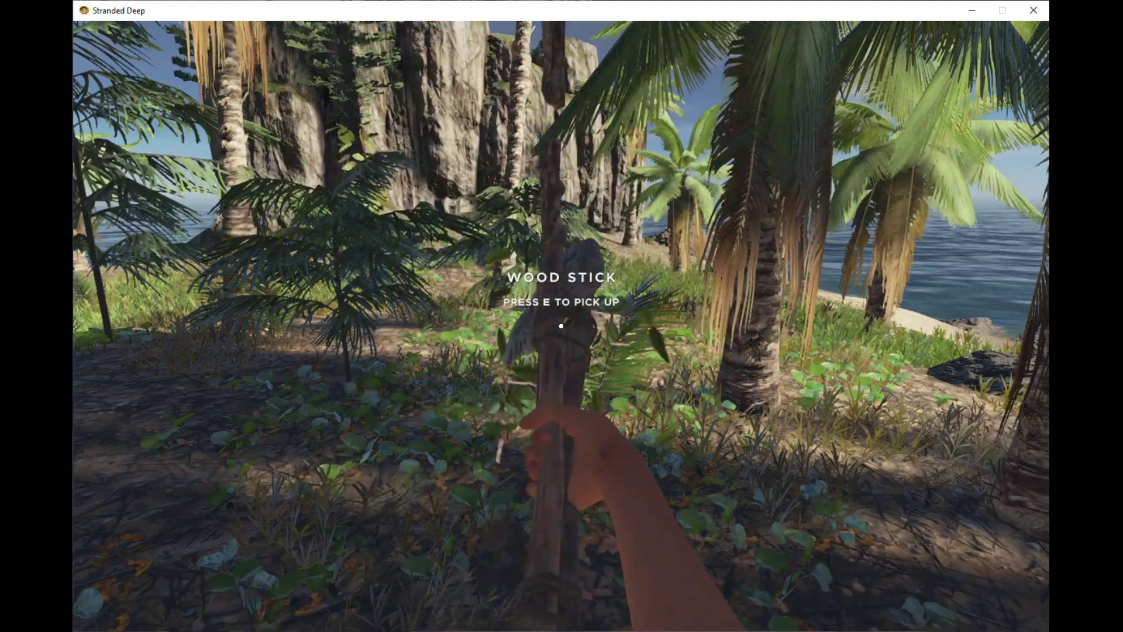
pyautogui.press('e')
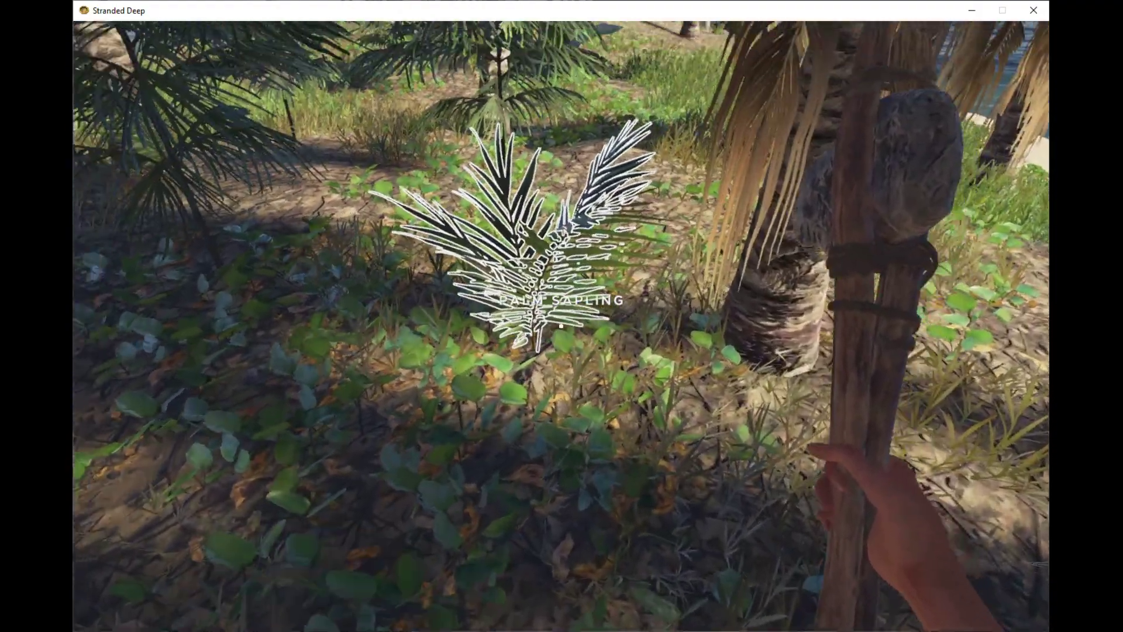
pyautogui.click(561, 326)
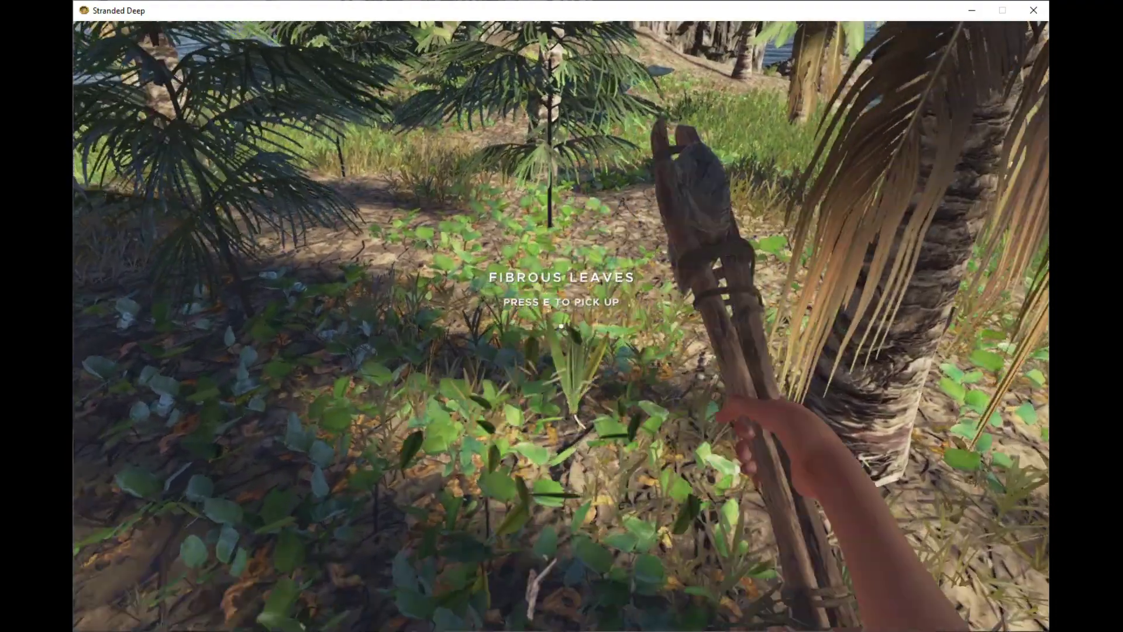
pyautogui.press('e')
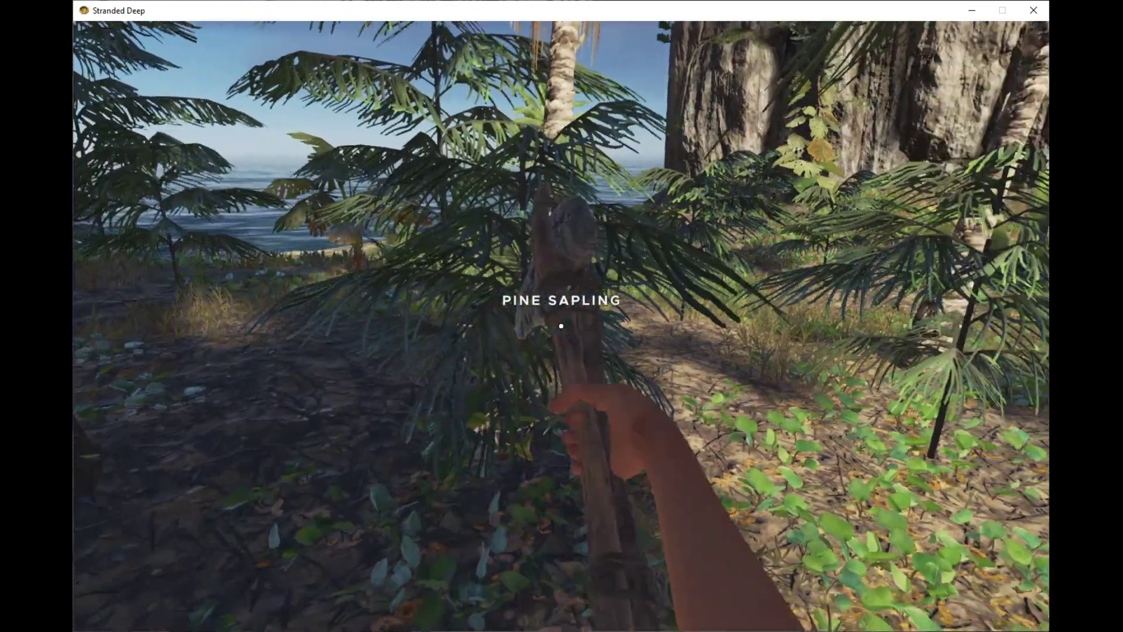
pyautogui.click(562, 327)
pyautogui.press('e')
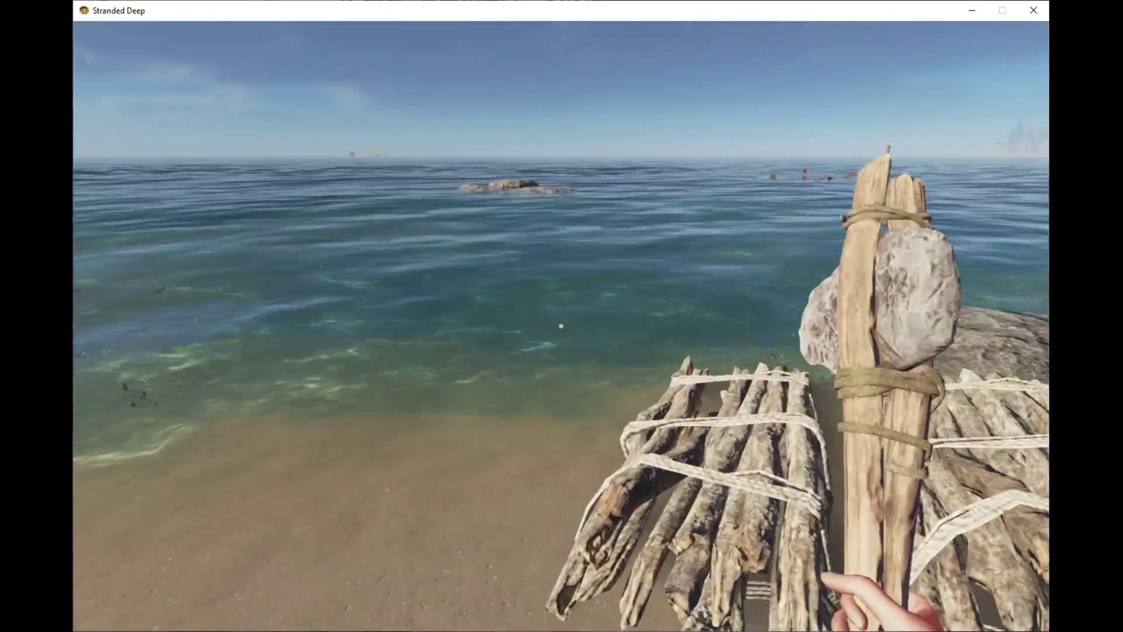
# - Check the backpack, cancel a misplaced Wood Raft Base, and move around the existing raft
pyautogui.press('capslock')
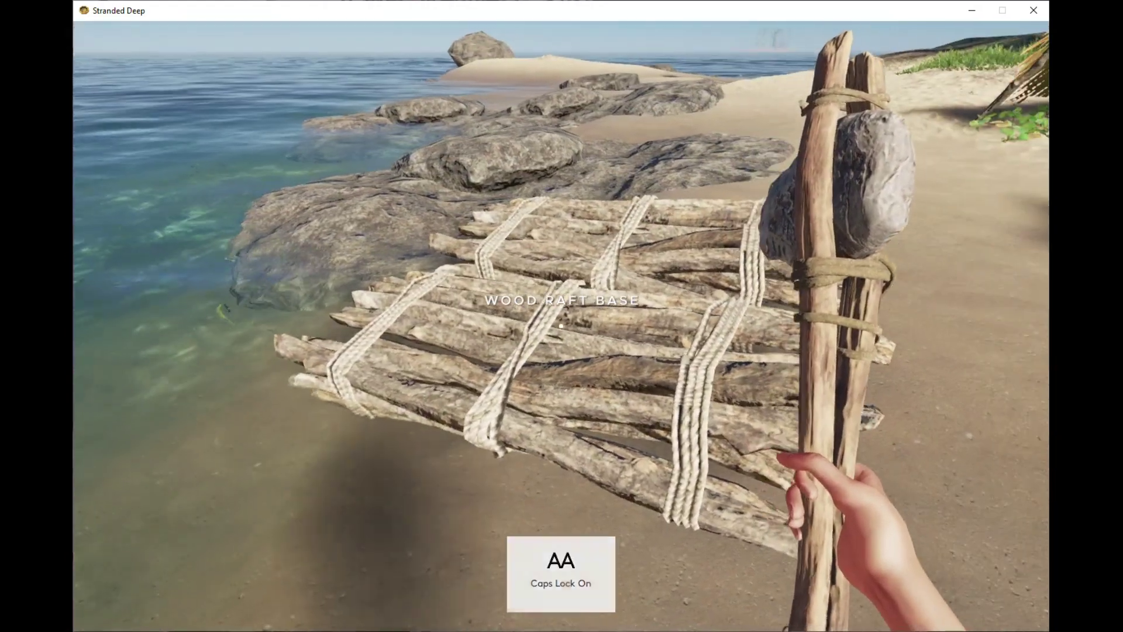
pyautogui.press('Tab')
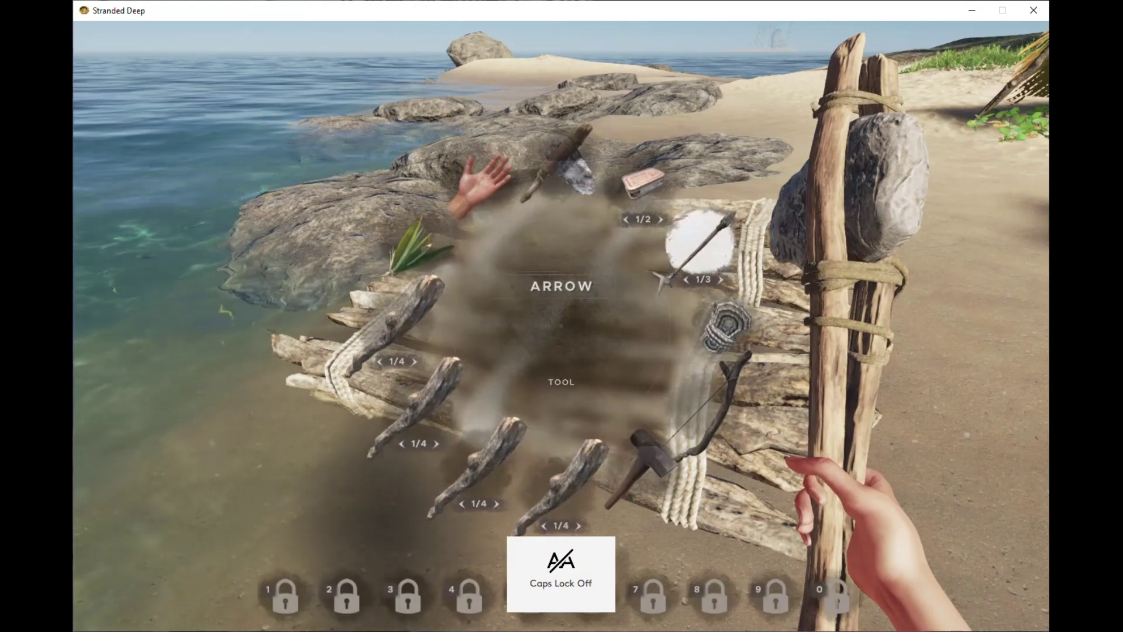
pyautogui.press('Tab')
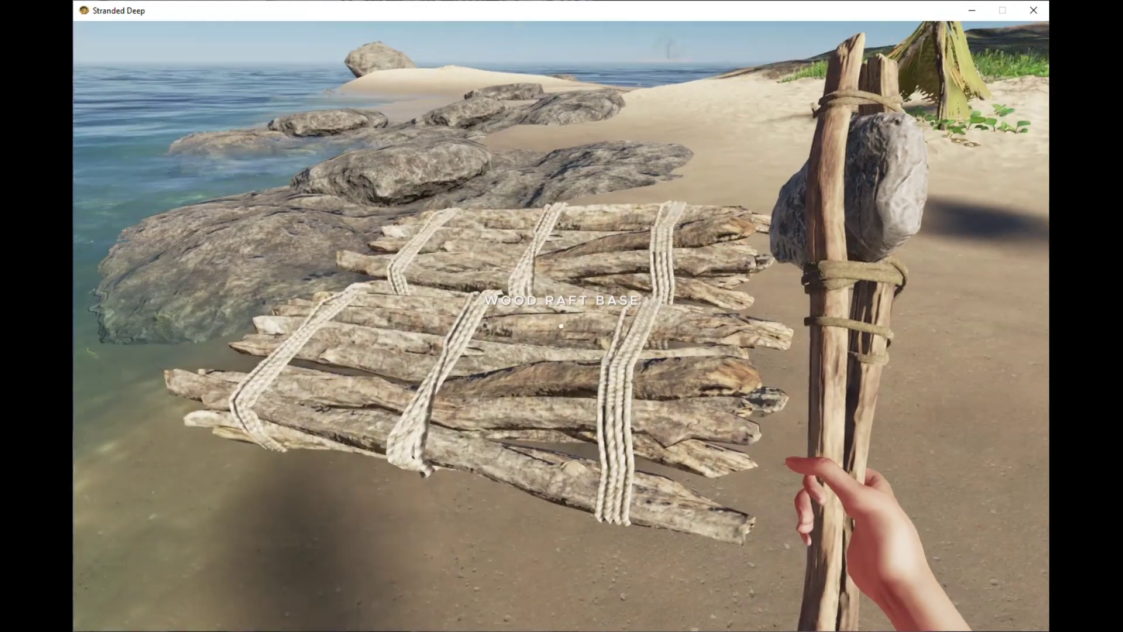
pyautogui.press('c')
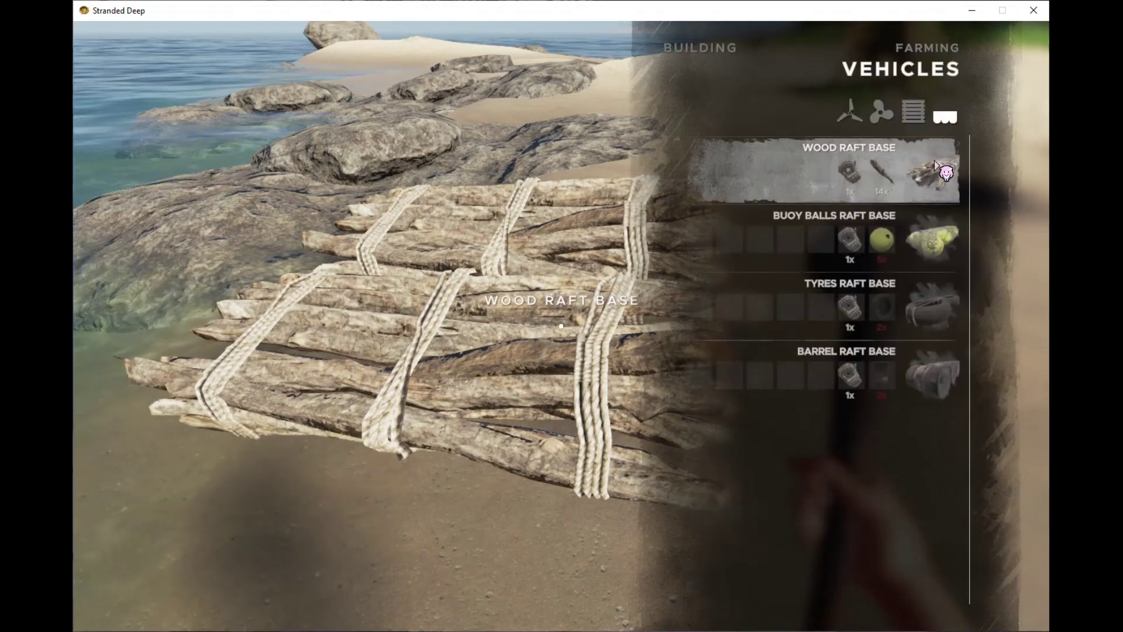
pyautogui.click(941, 185)
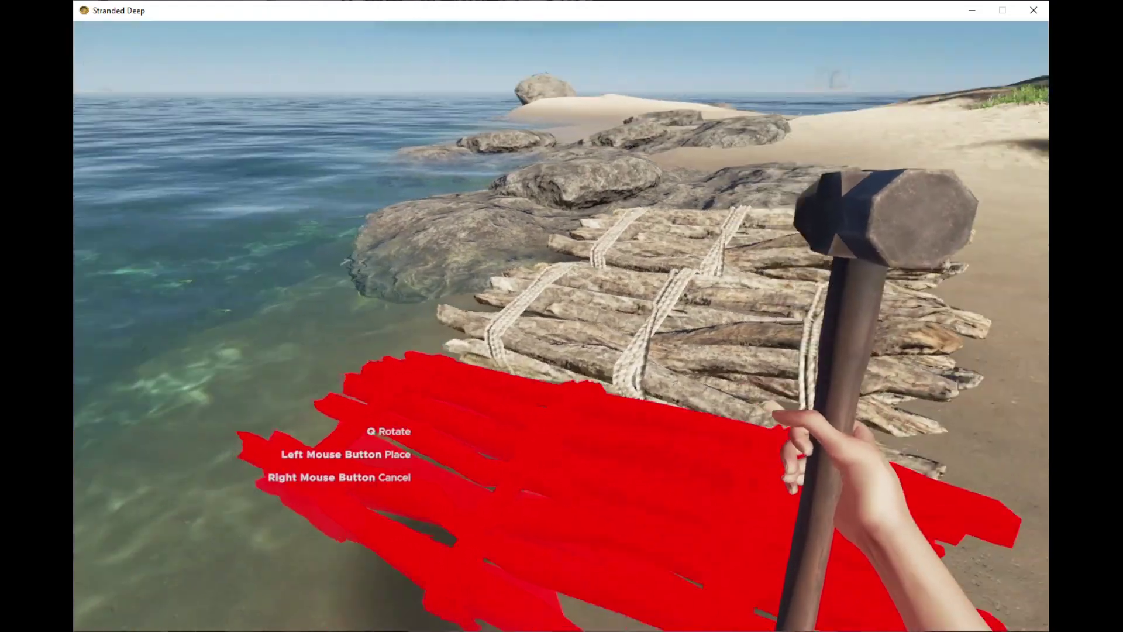
pyautogui.rightClick(562, 326)
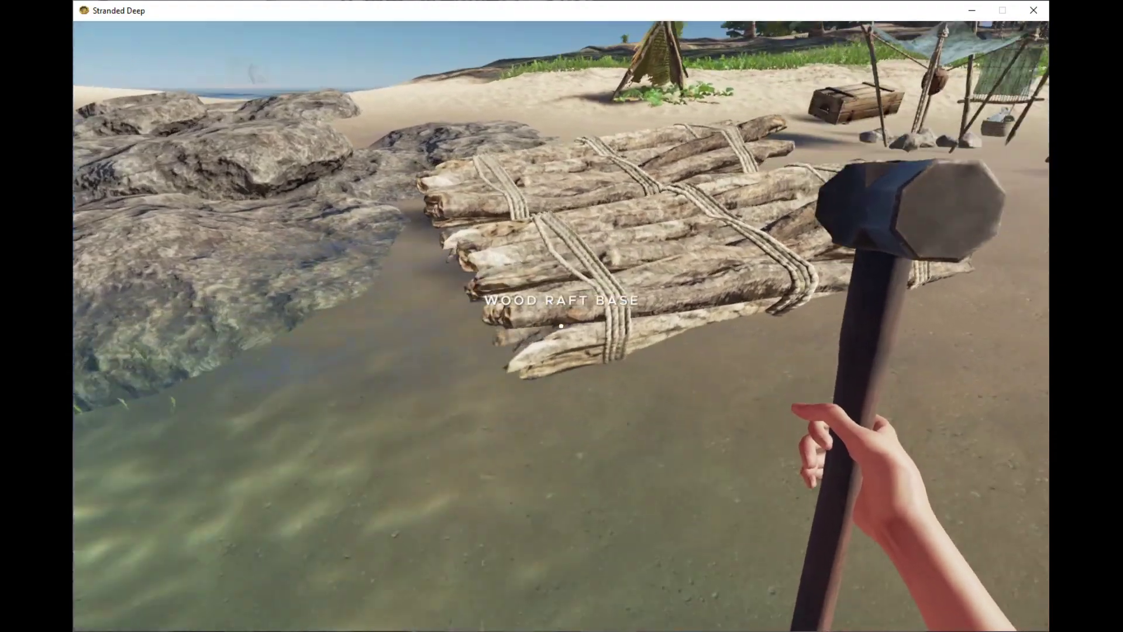
pyautogui.press('w')
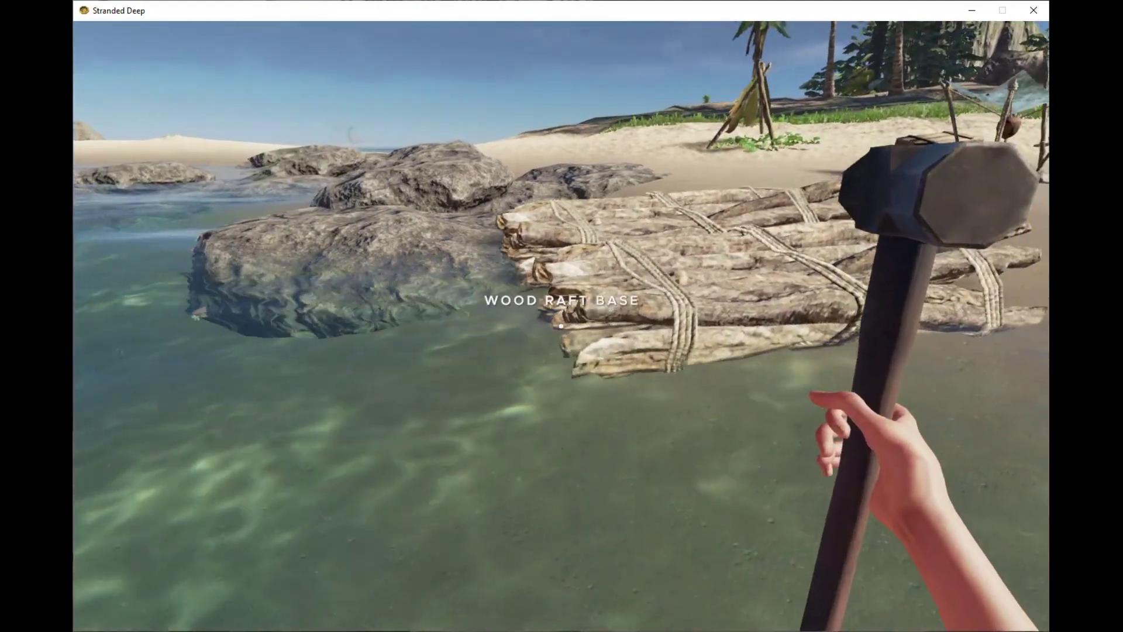
pyautogui.press('w')
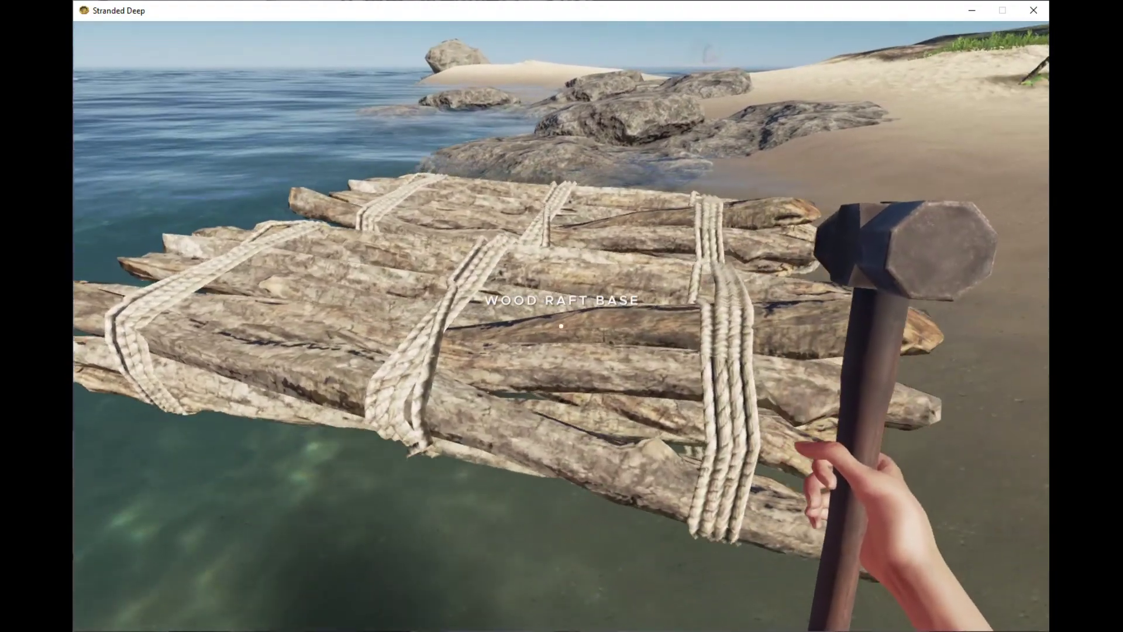
# - Place two more Wood Raft Bases beside the first and step back to view all three
pyautogui.press('c')
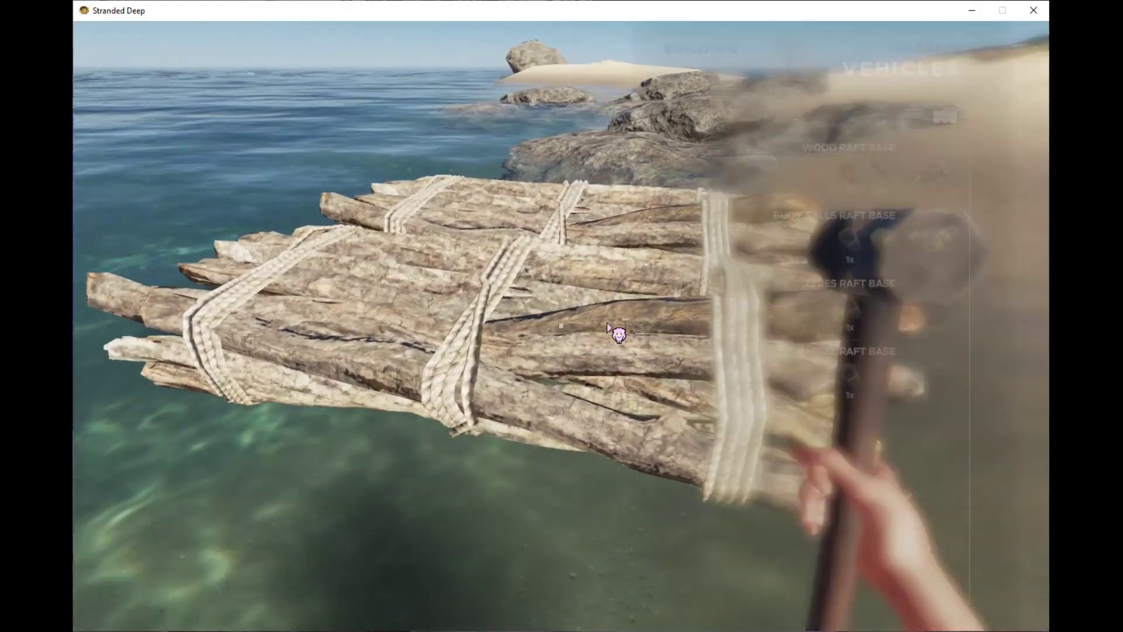
pyautogui.click(827, 171)
pyautogui.click(562, 316)
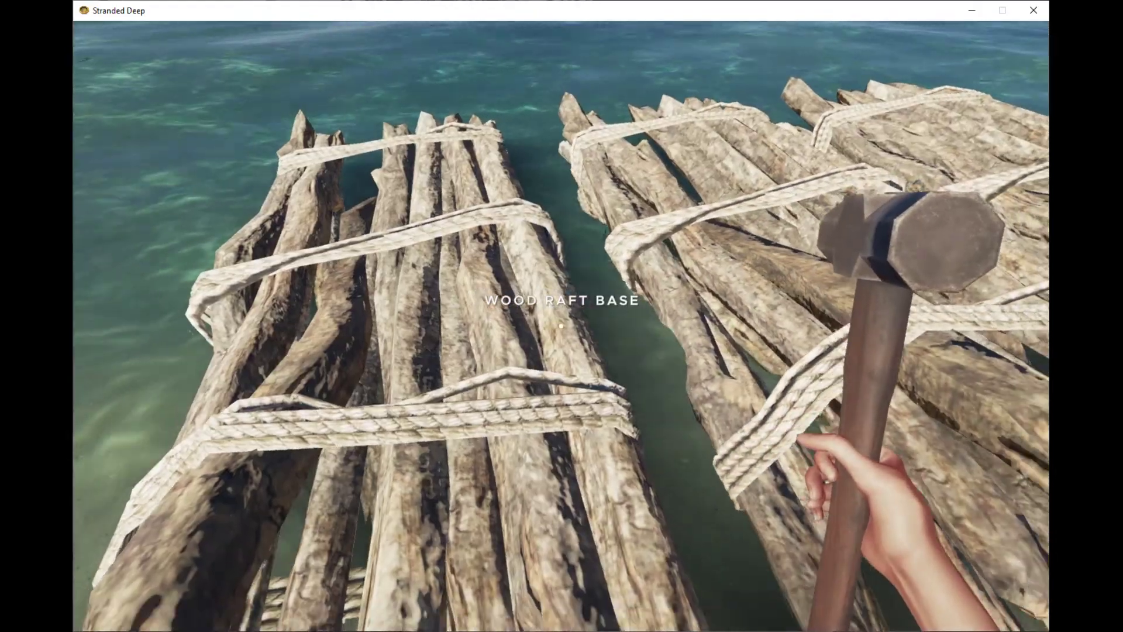
pyautogui.press('s')
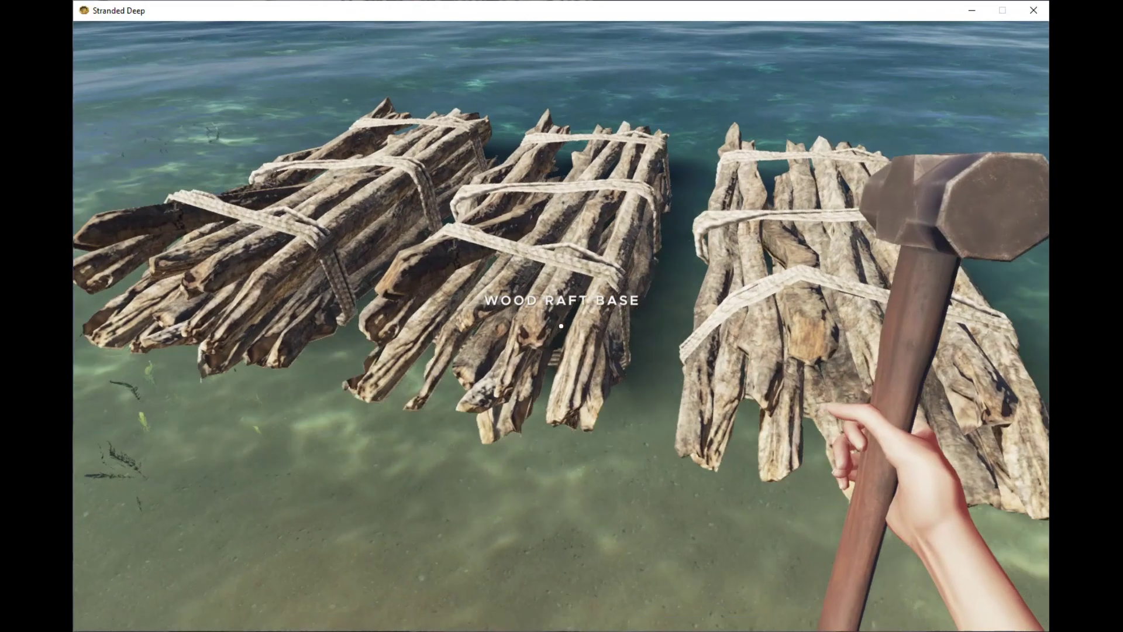
pyautogui.press('a')
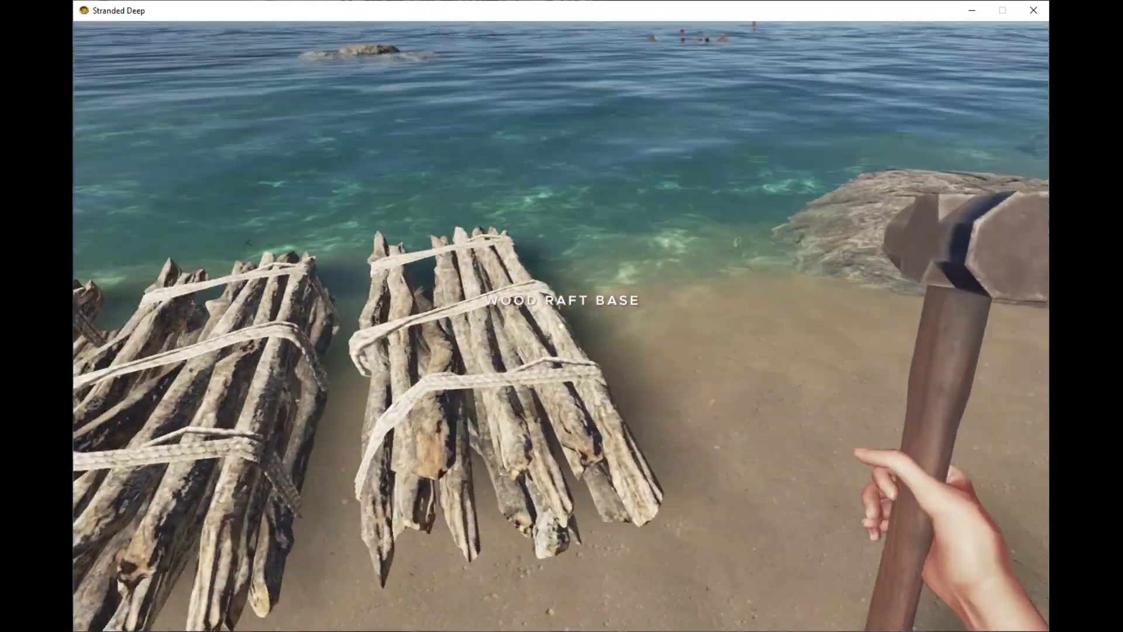
pyautogui.press('d')
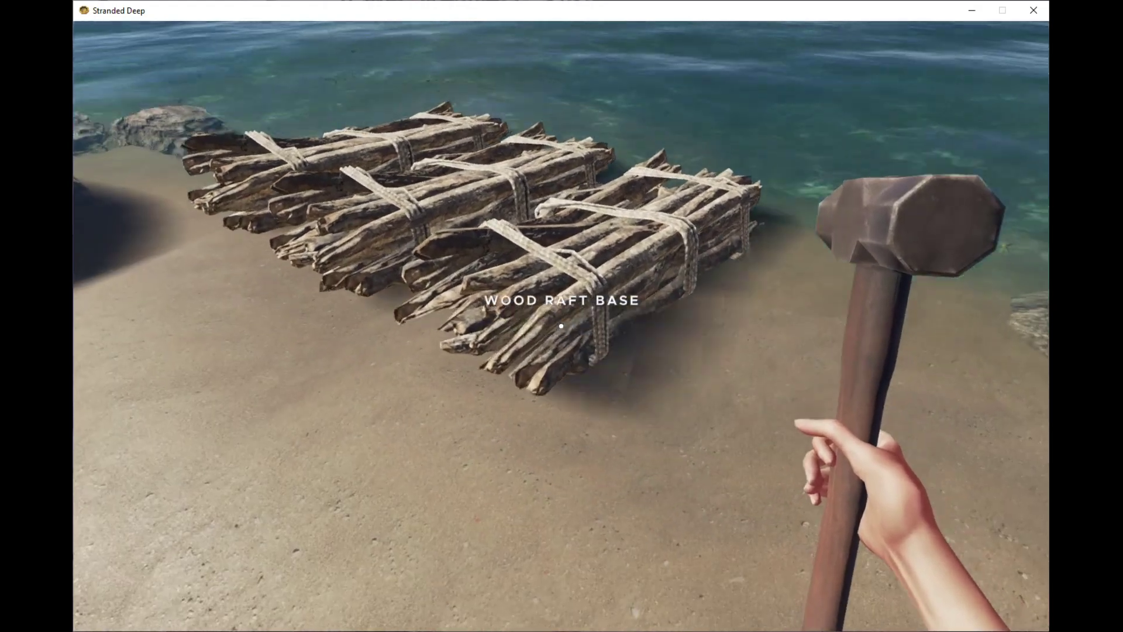
pyautogui.press('a')
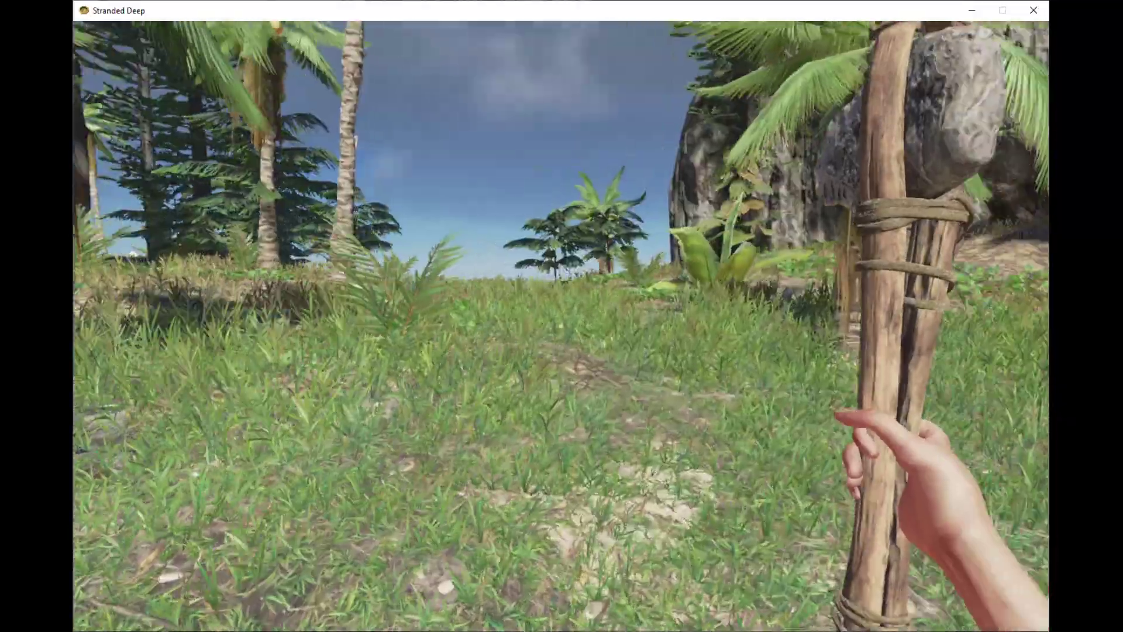
# - Walk through the palm forest and along the grassy slope to the rock wall
pyautogui.press('w')
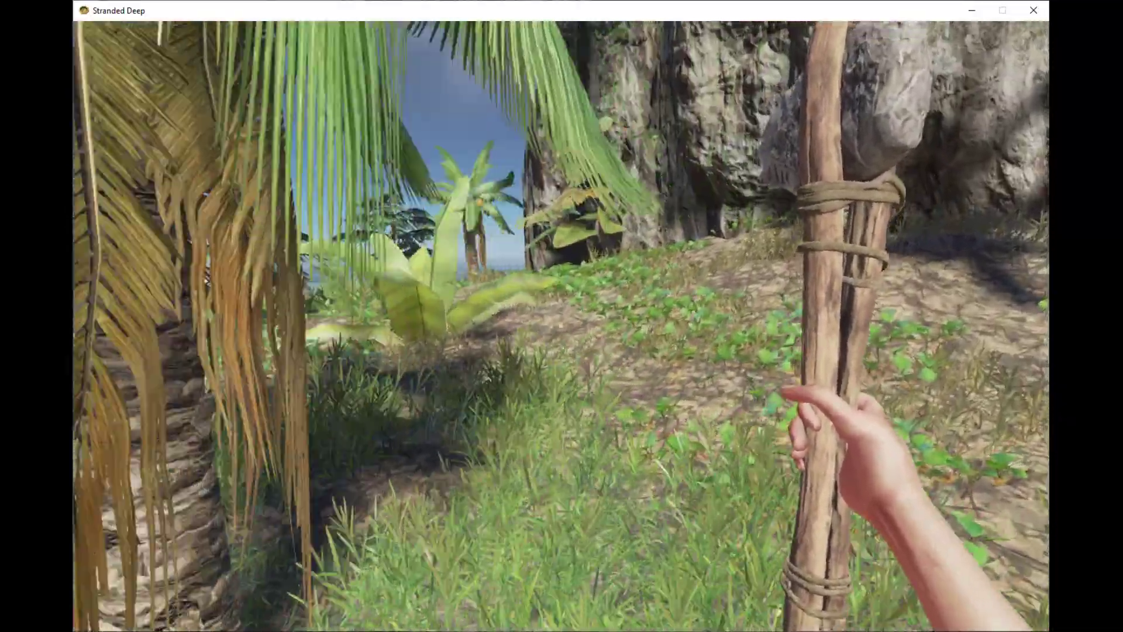
pyautogui.press('w')
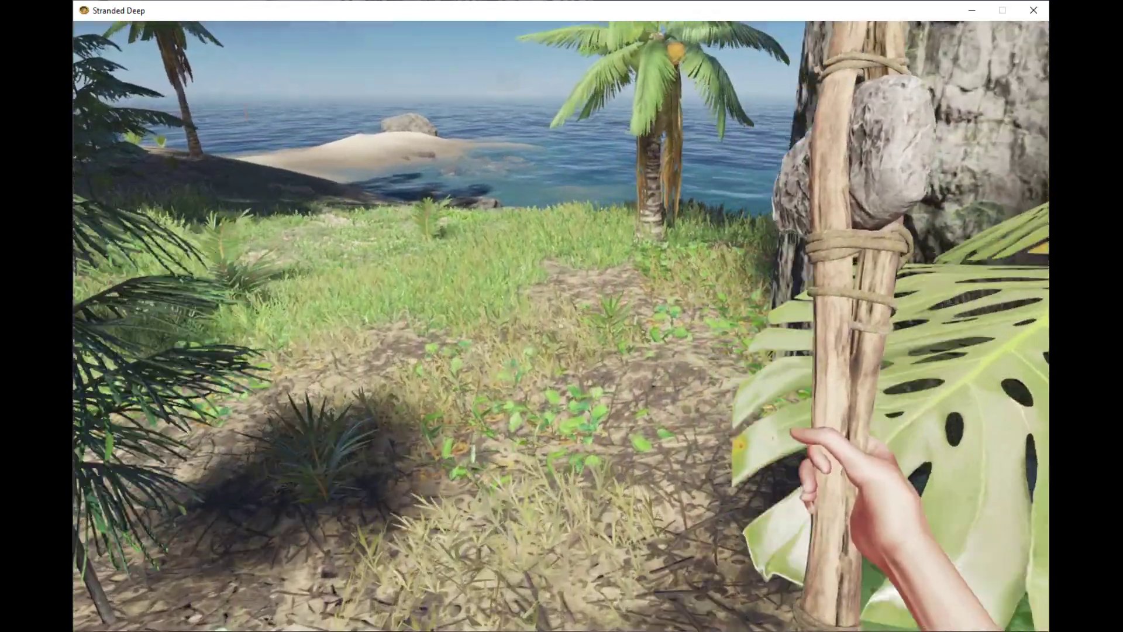
pyautogui.press('w')
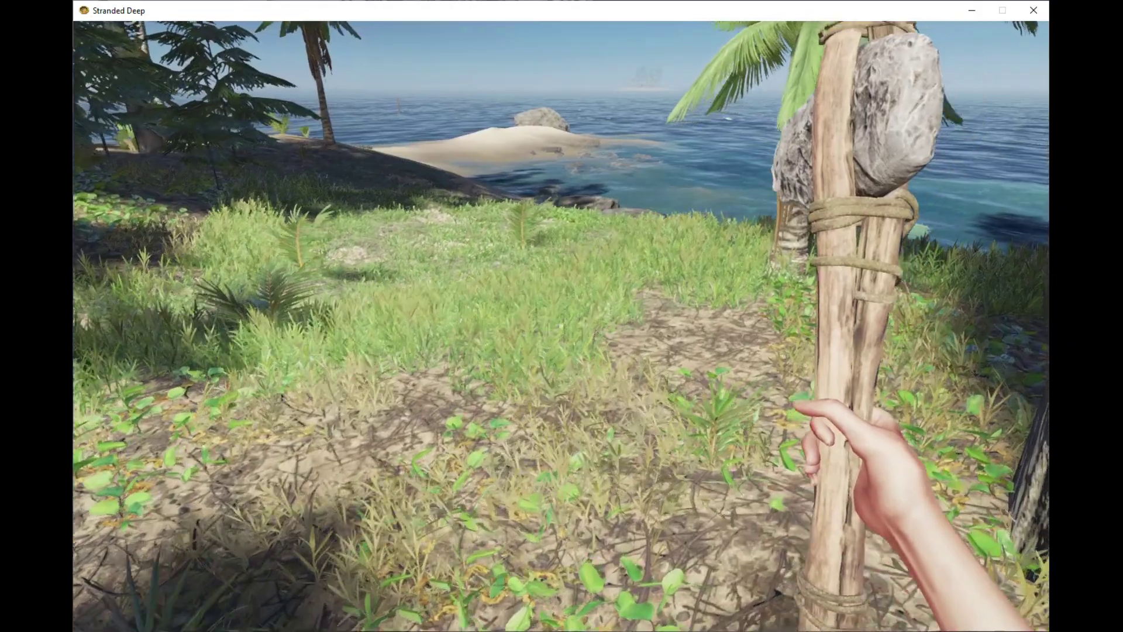
pyautogui.press('w')
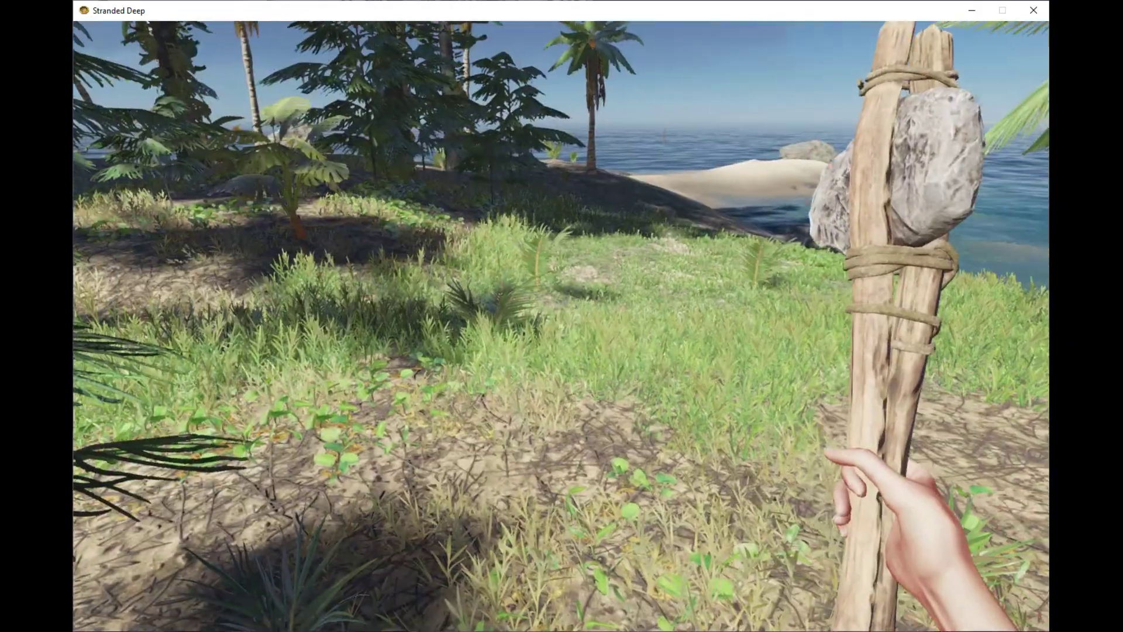
pyautogui.press('w')
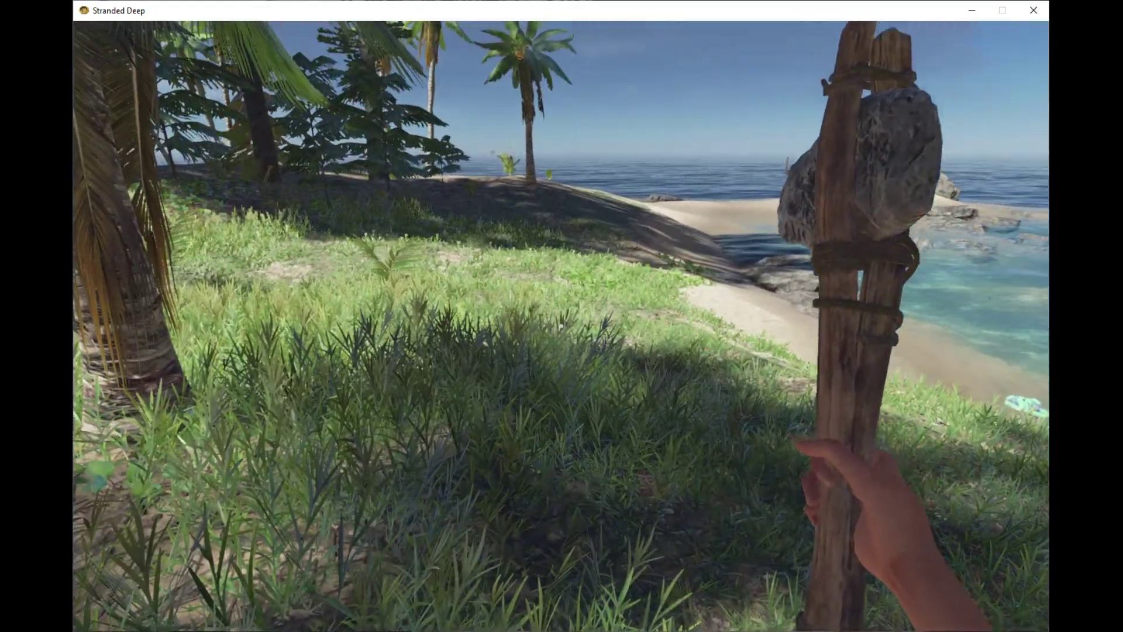
pyautogui.press('w')
pyautogui.press('w')
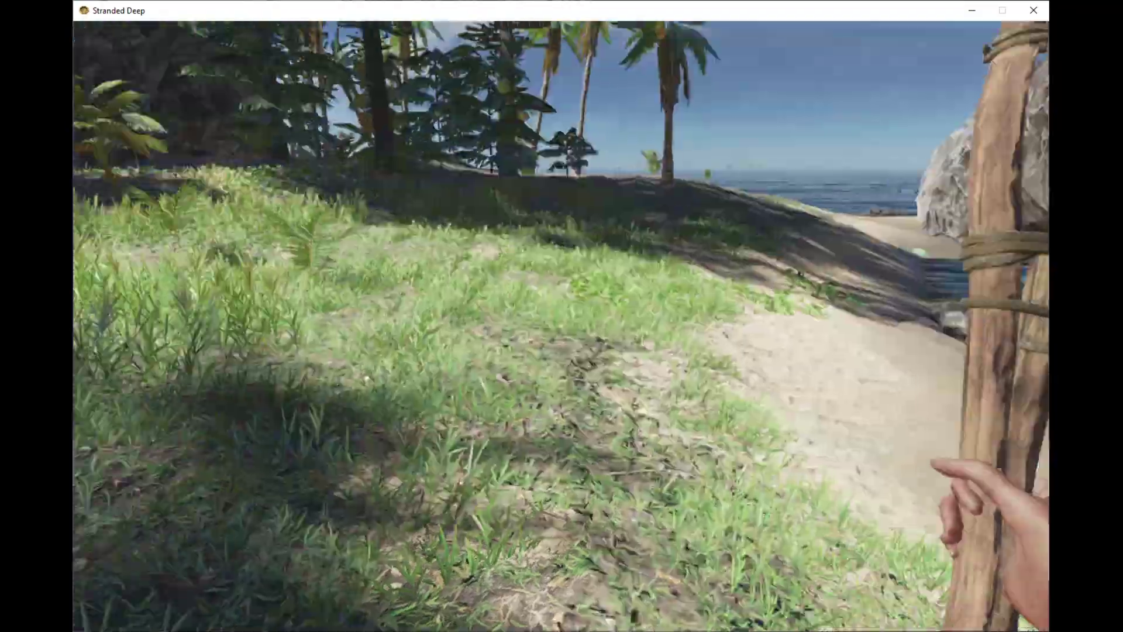
pyautogui.press('w')
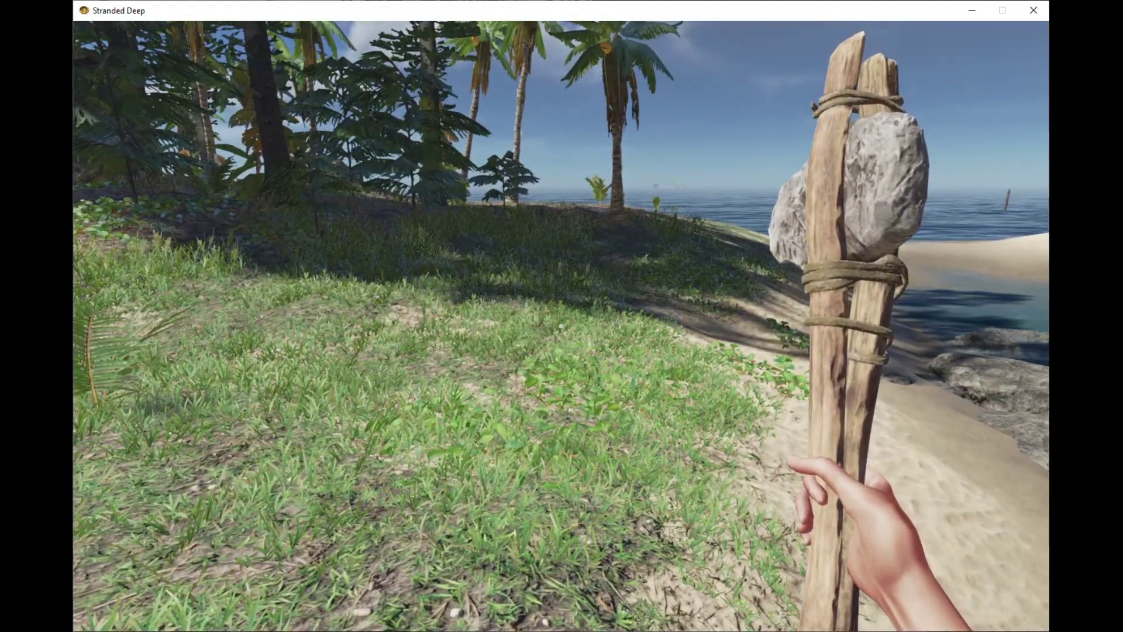
pyautogui.press('w')
pyautogui.press('w')
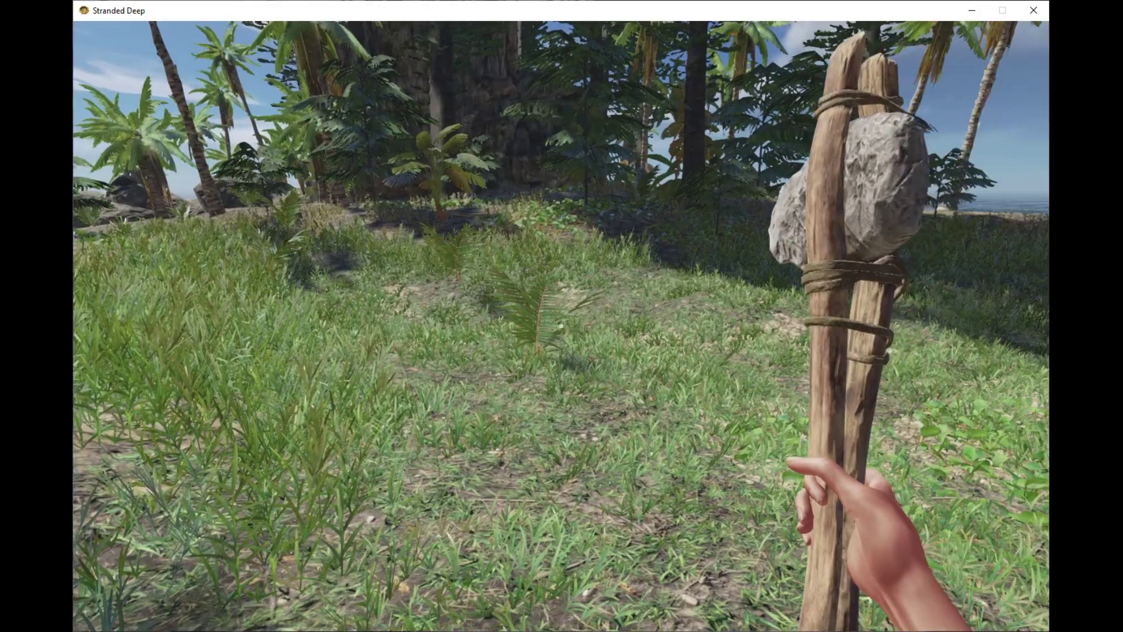
pyautogui.press('w')
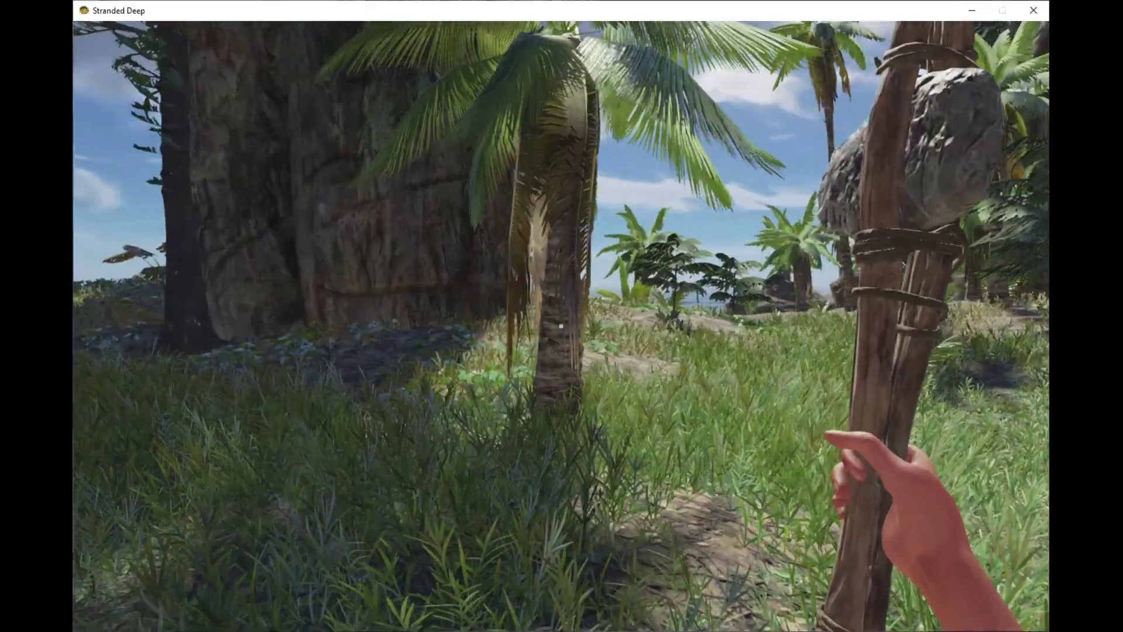
pyautogui.press('w')
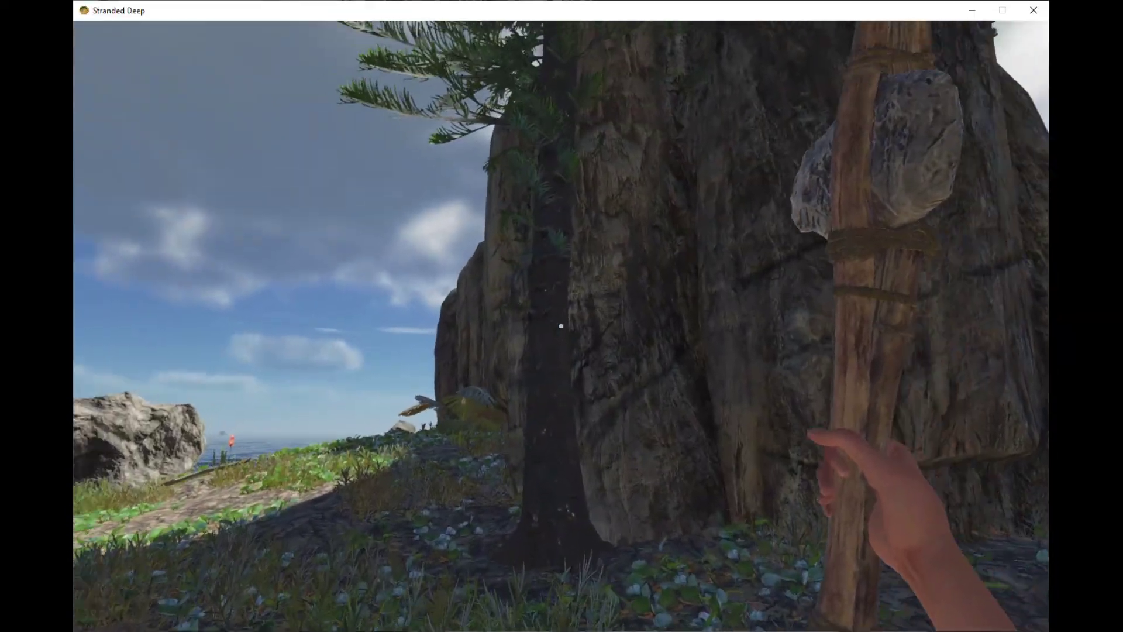
# - Continue past the rocks and a wood stick, down the beach into the water
pyautogui.press('w')
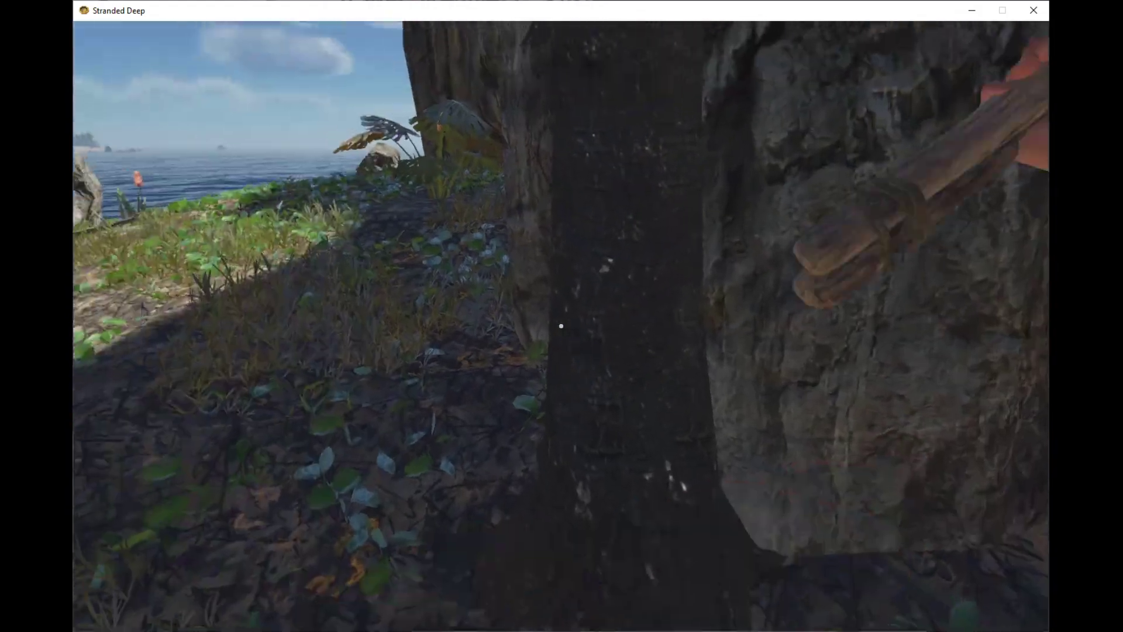
pyautogui.press('w')
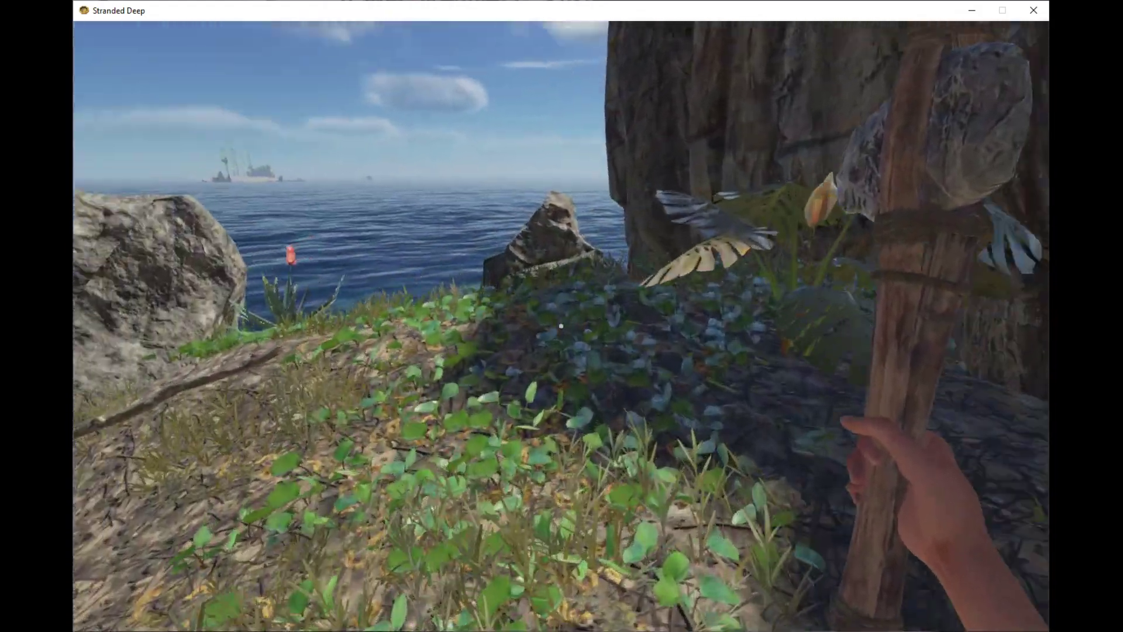
pyautogui.press('w')
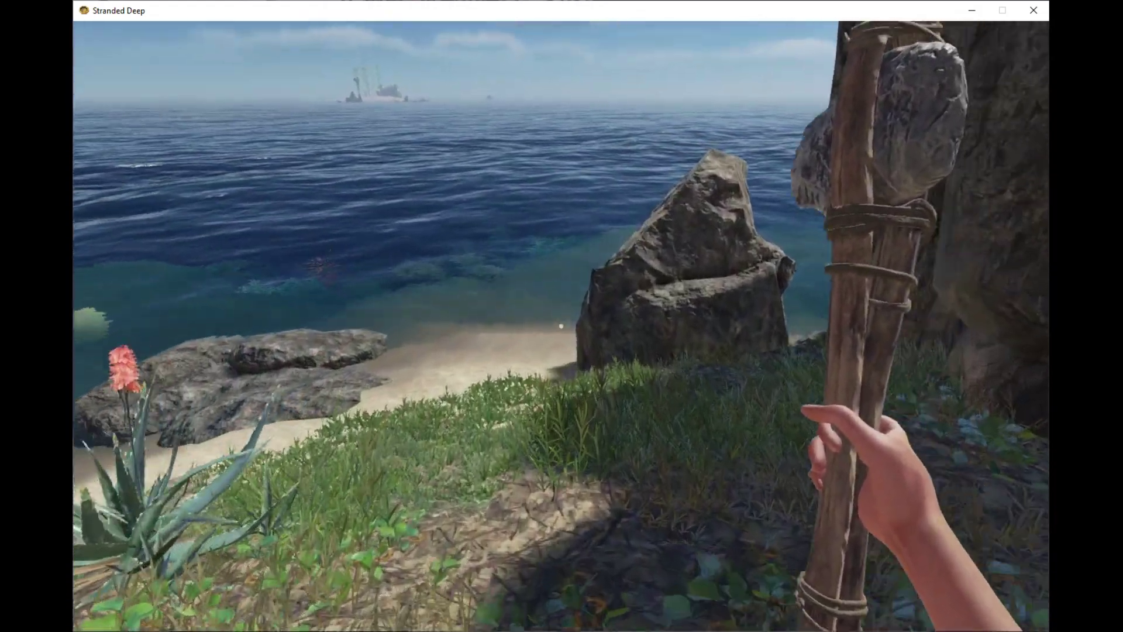
pyautogui.press('w')
pyautogui.press('w')
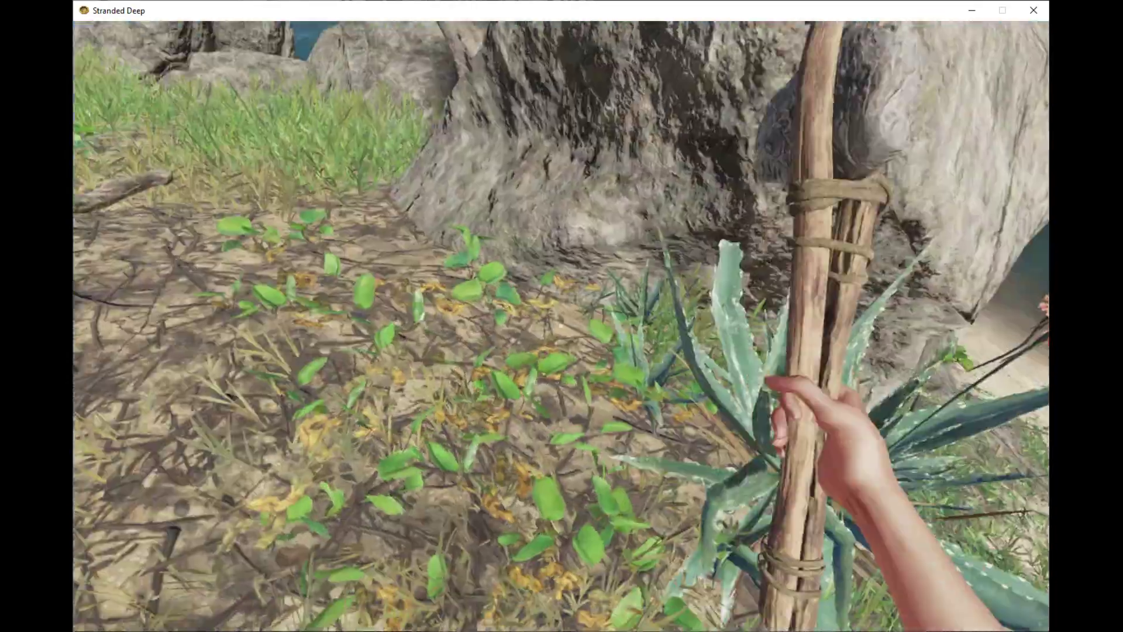
pyautogui.press('w')
pyautogui.press('e')
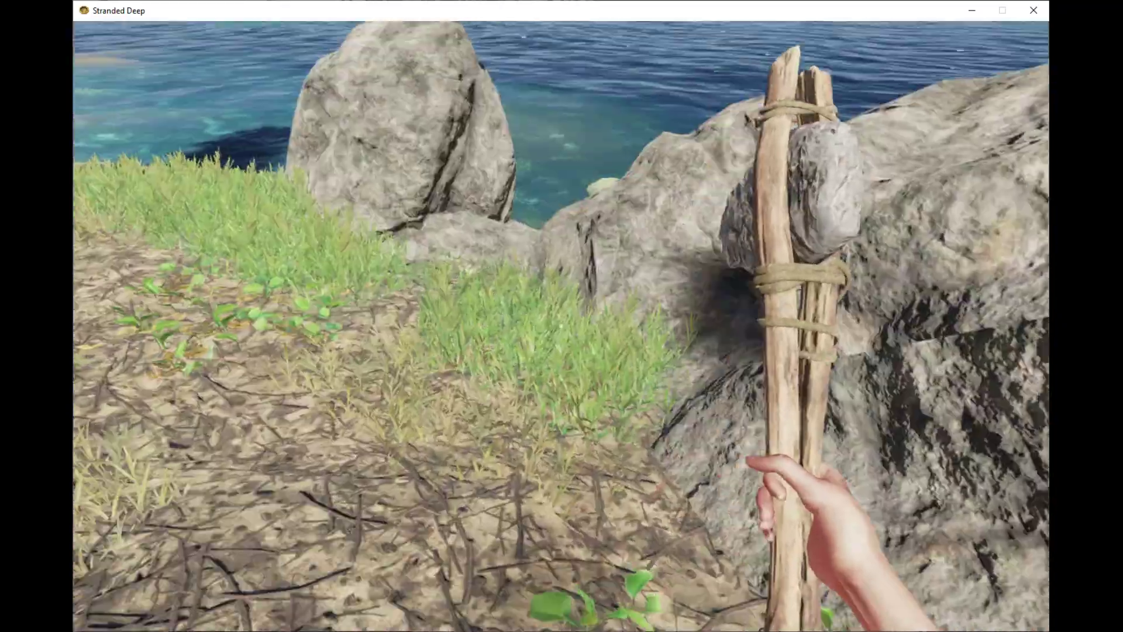
pyautogui.press('w')
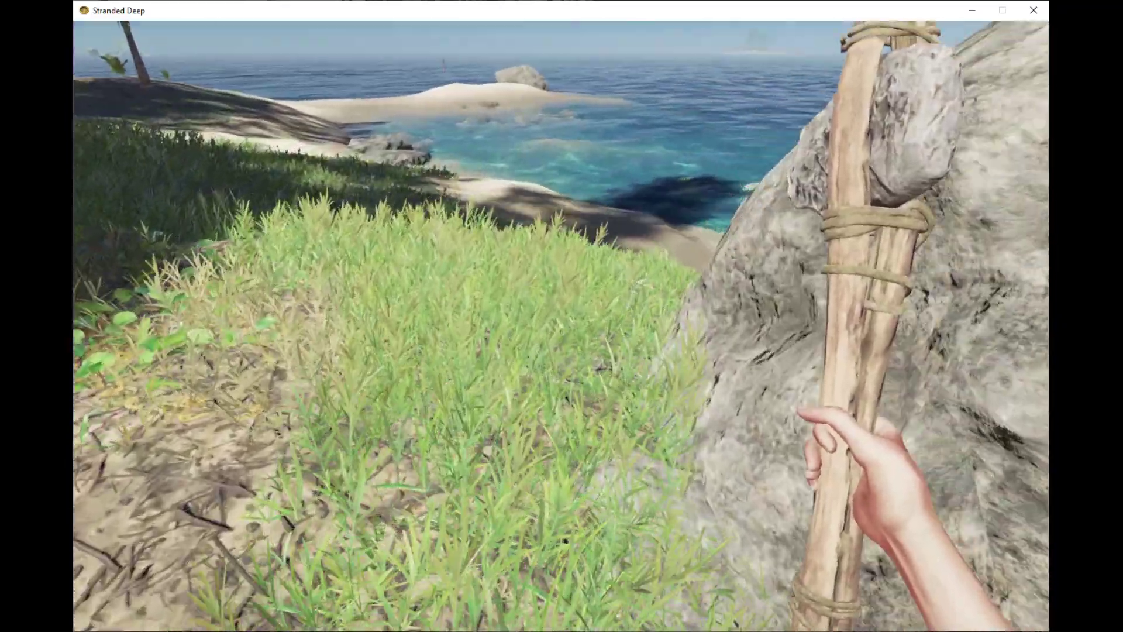
pyautogui.press('w')
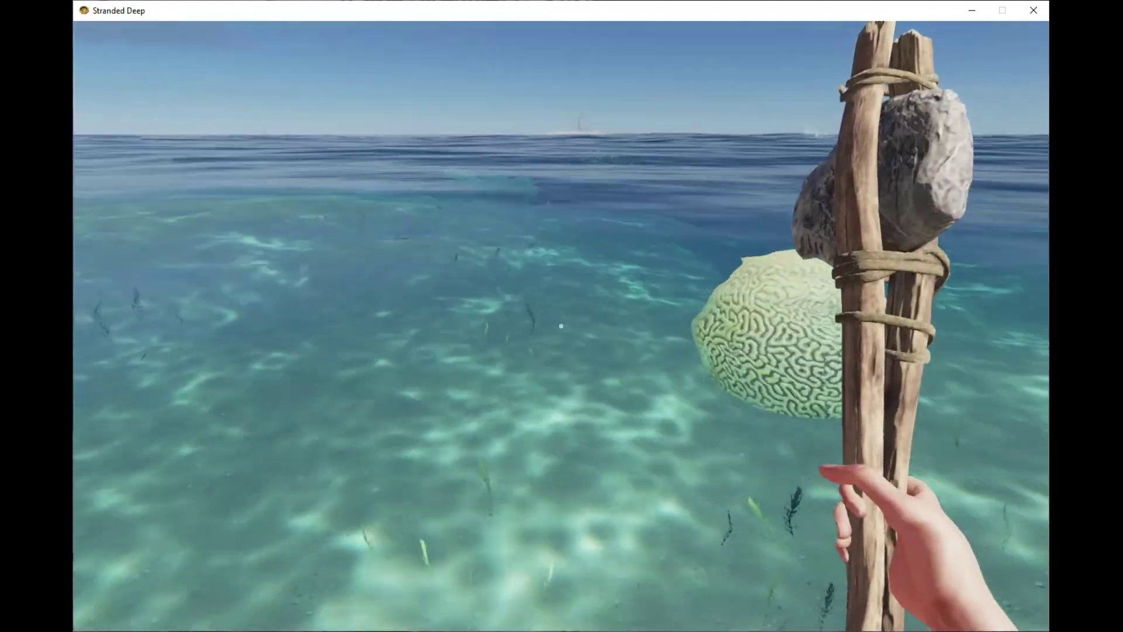
# - Wade out onto the sand and follow the beach past the grassy dune toward the lifeboat
pyautogui.press('w')
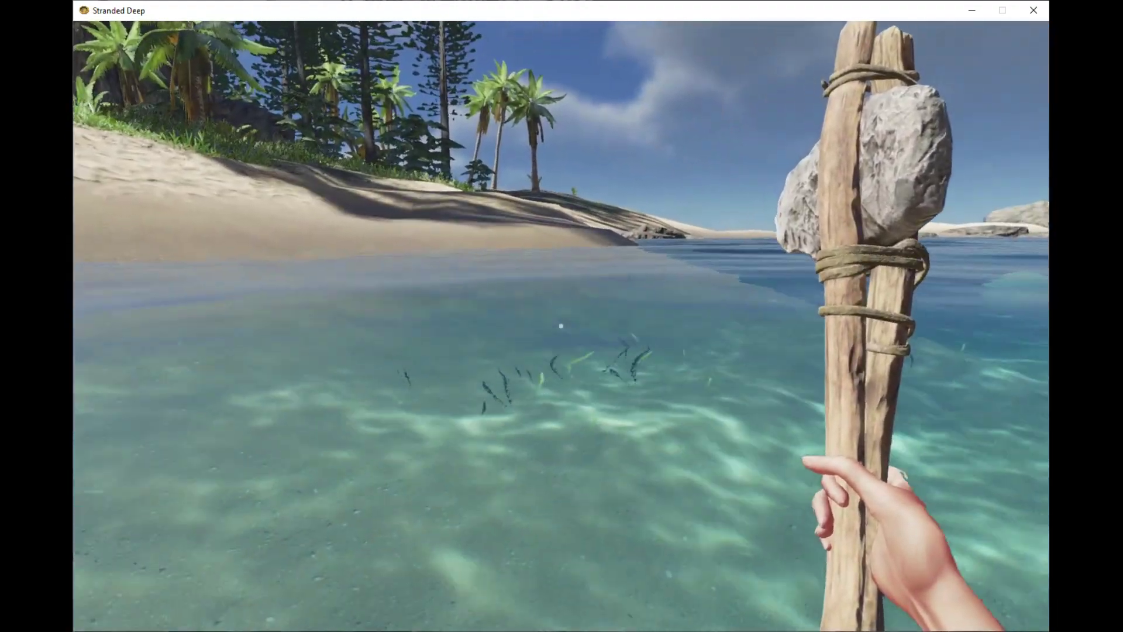
pyautogui.press('w')
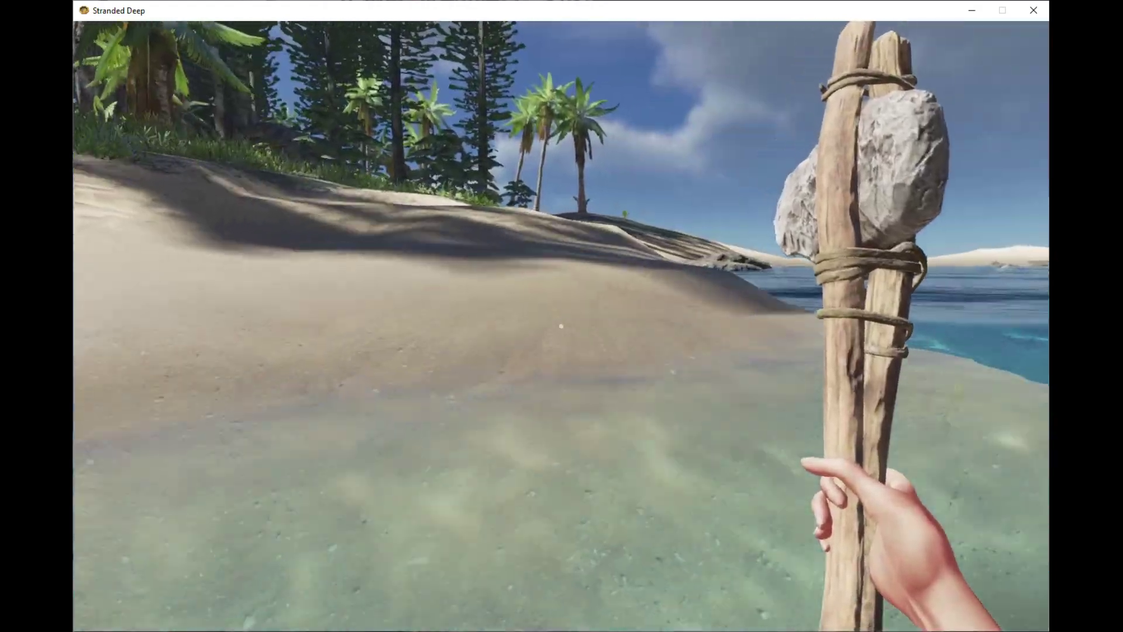
pyautogui.press('w')
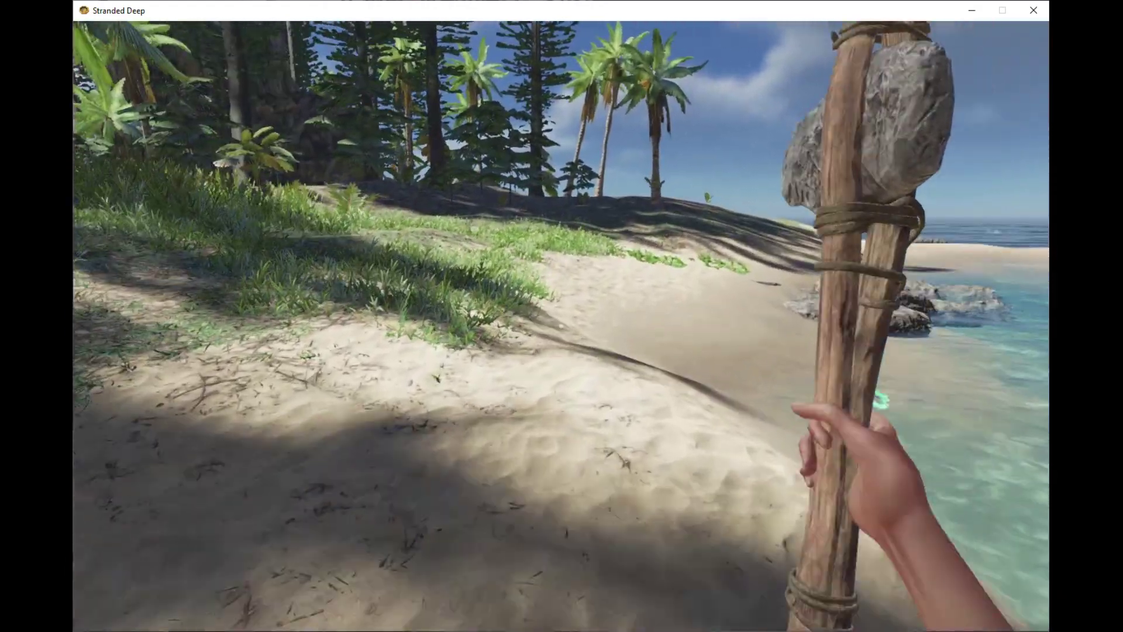
pyautogui.press('w')
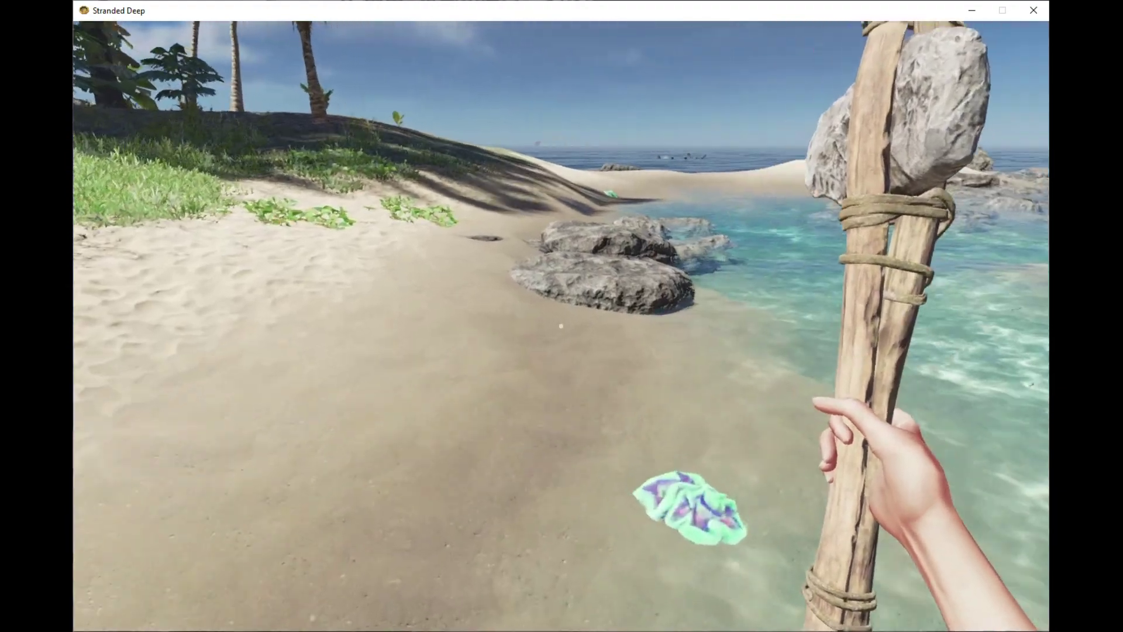
pyautogui.press('w')
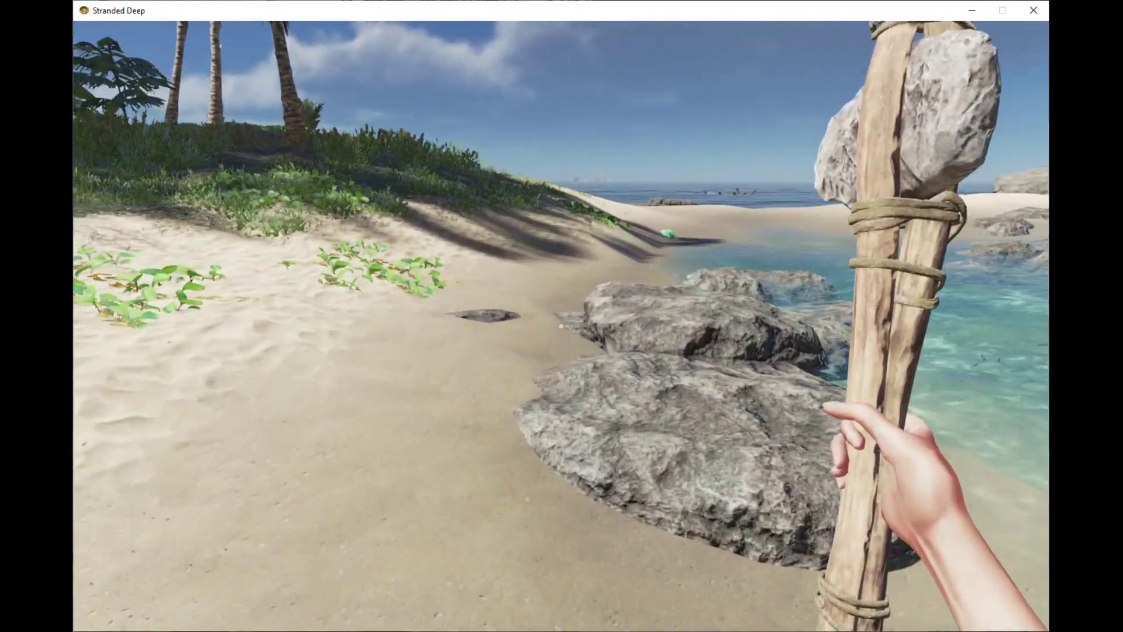
pyautogui.press('w')
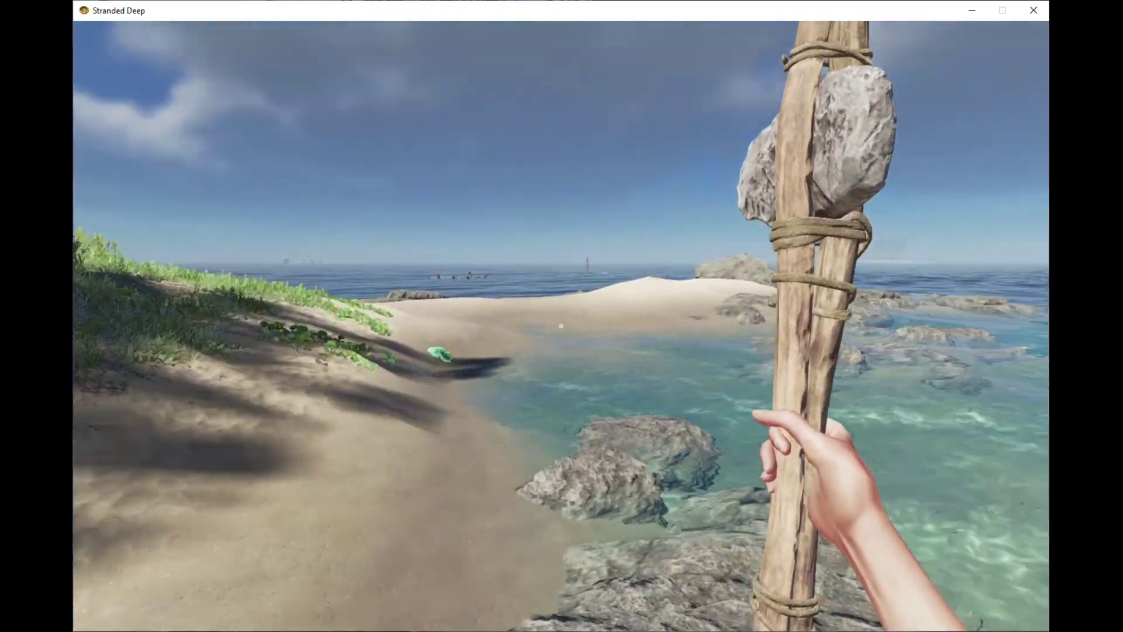
pyautogui.press('w')
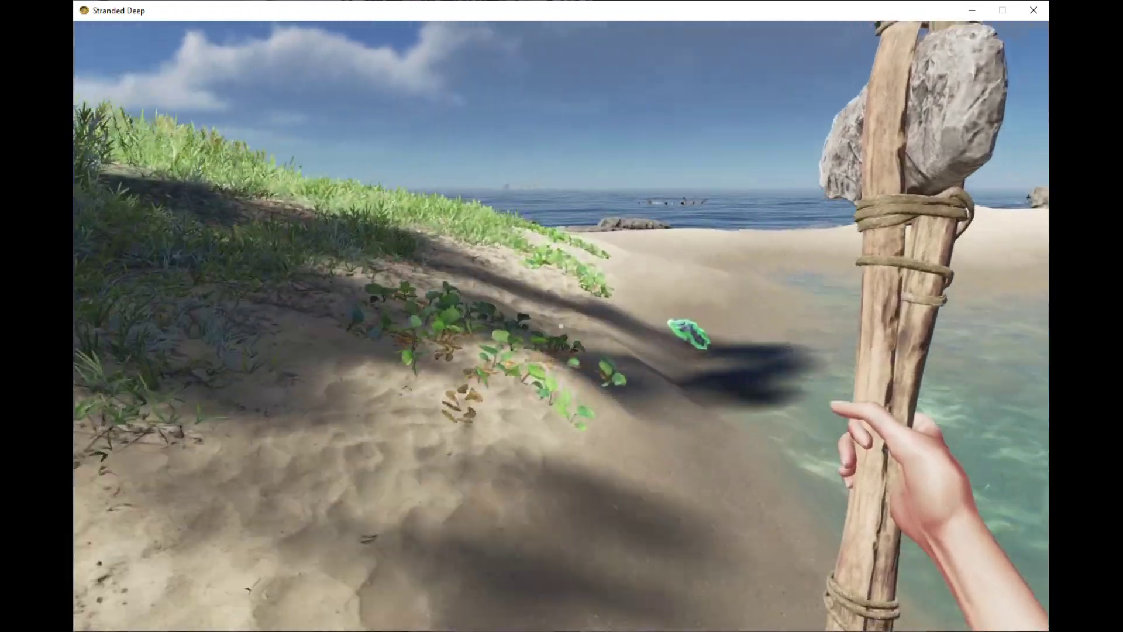
pyautogui.press('w')
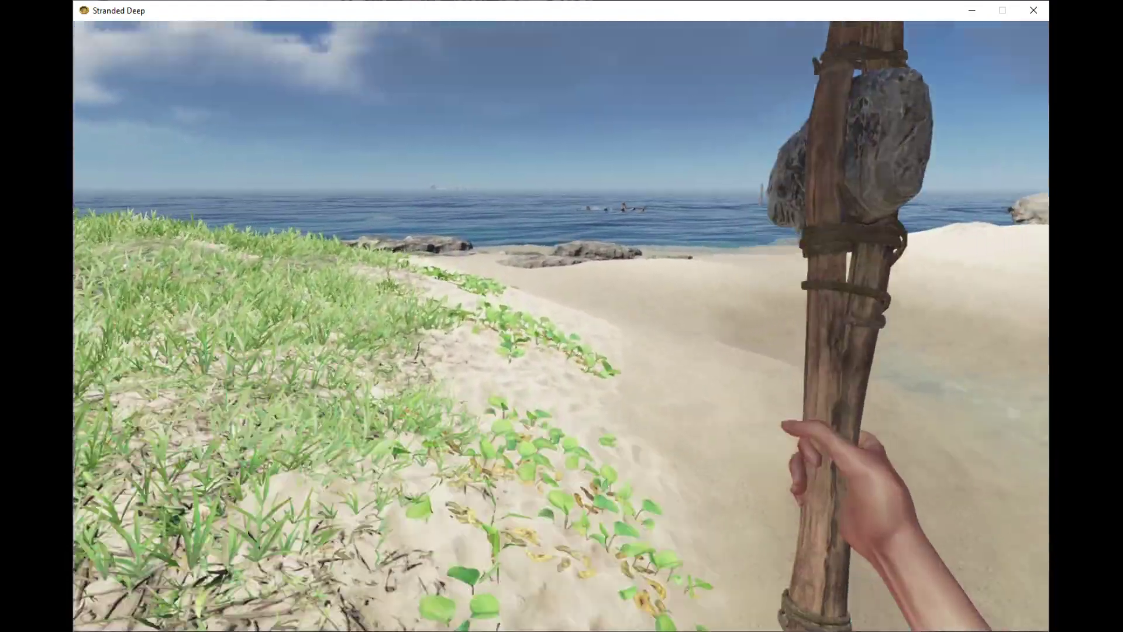
pyautogui.press('w')
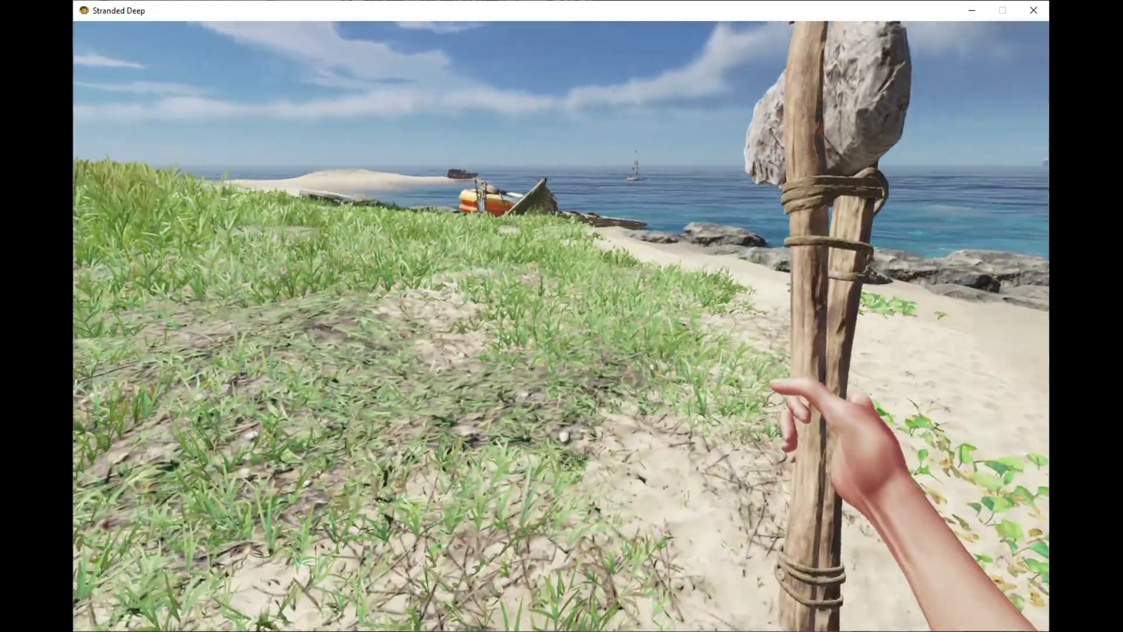
pyautogui.press('c')
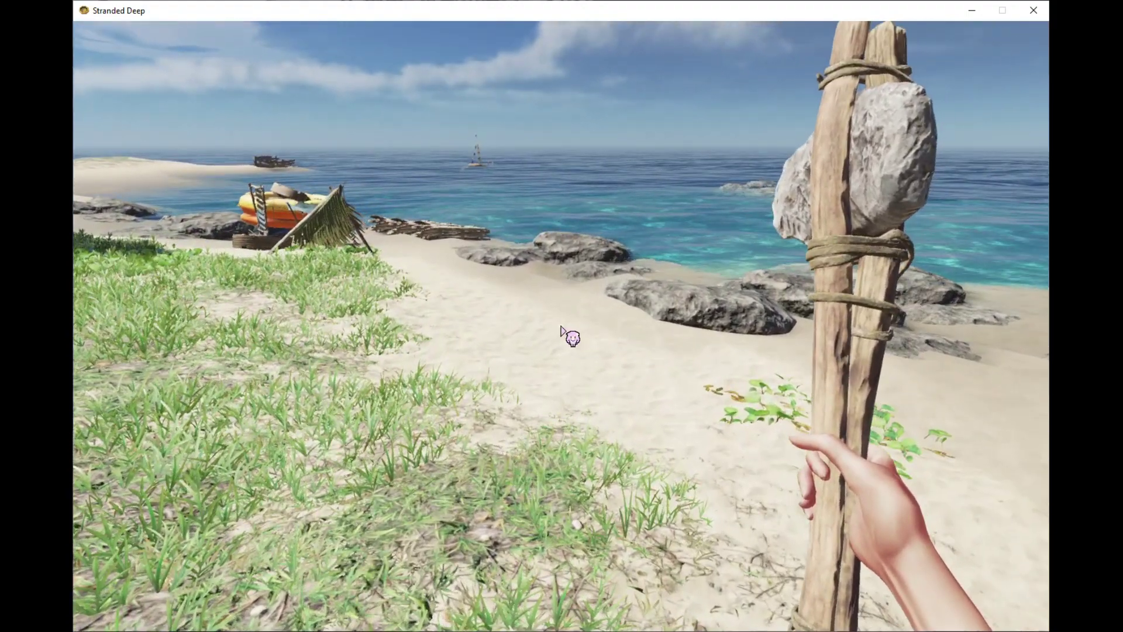
pyautogui.scroll(-2, 838, 406)
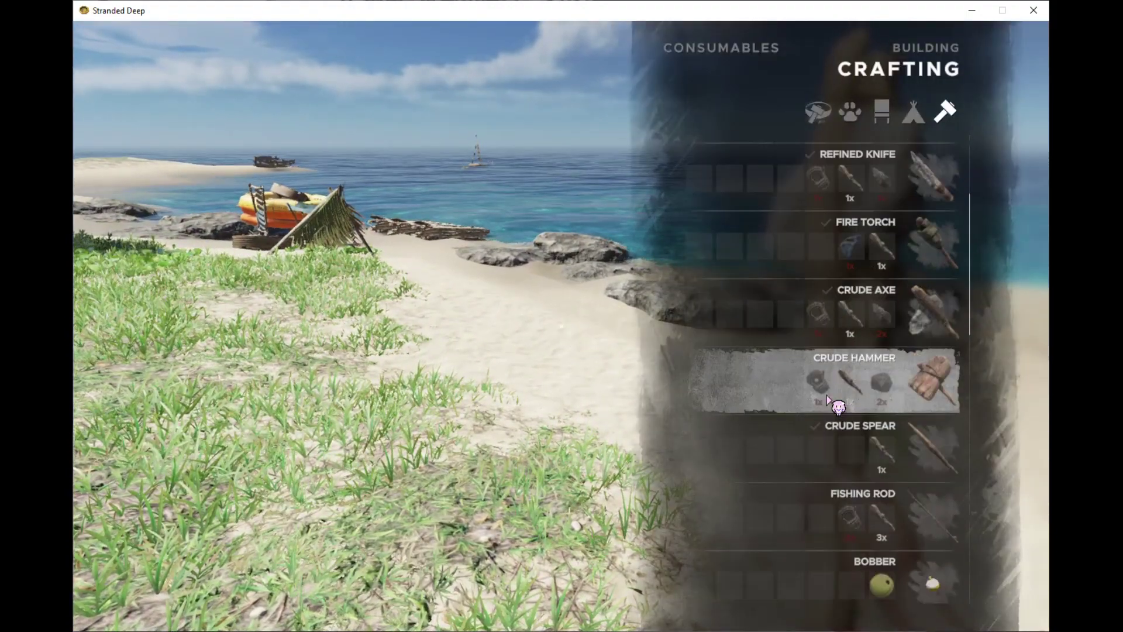
pyautogui.scroll(-2, 838, 405)
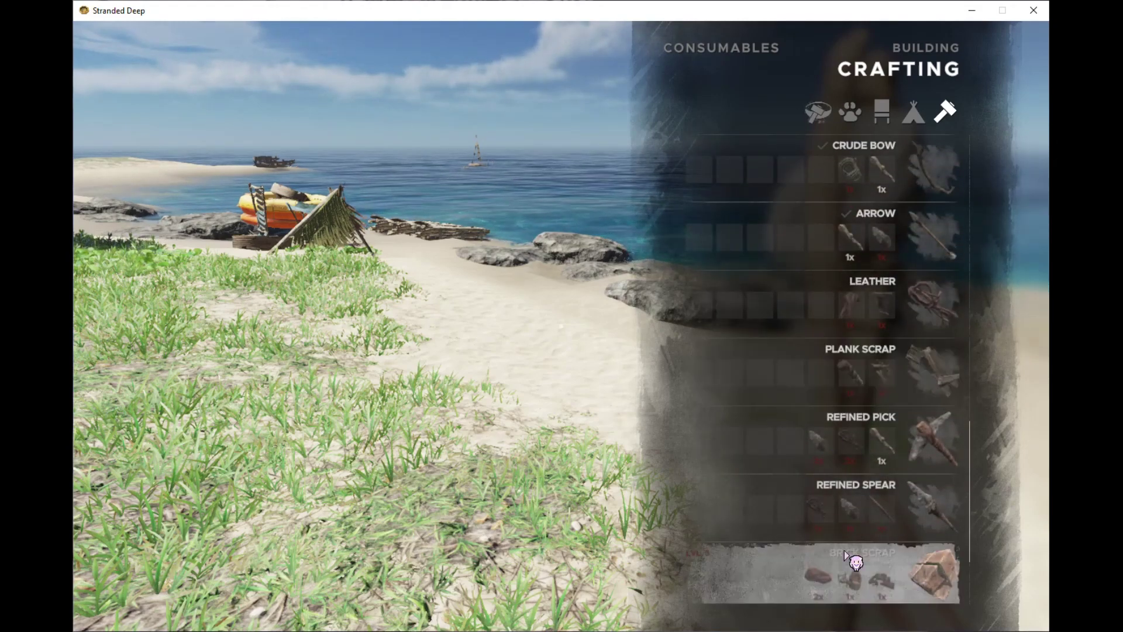
pyautogui.scroll(1, 859, 462)
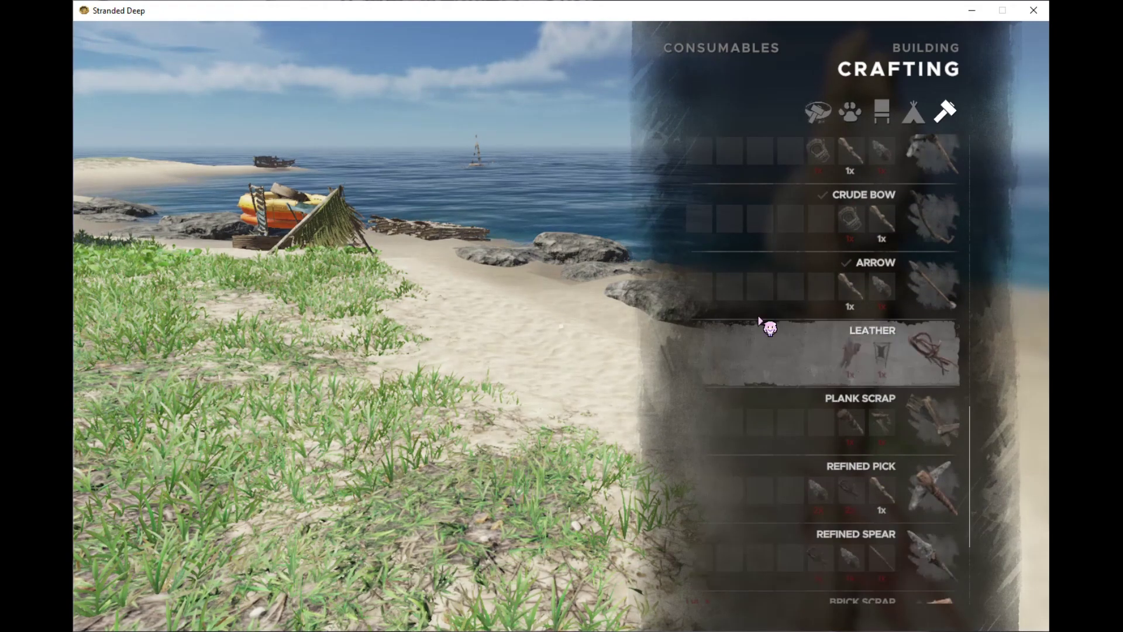
pyautogui.scroll(2, 769, 326)
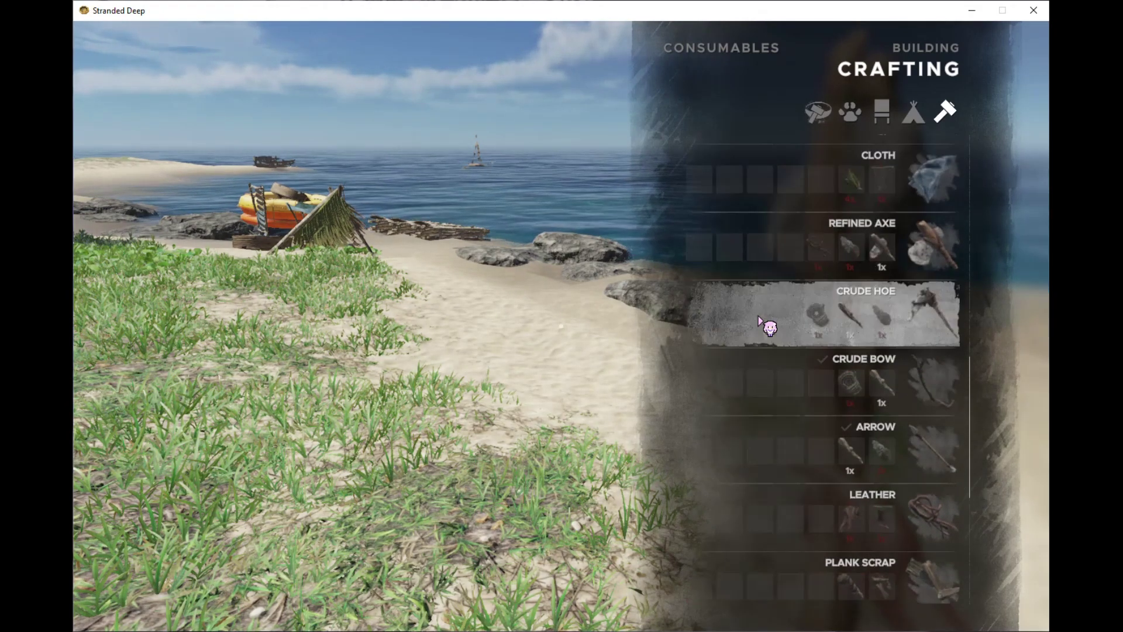
pyautogui.click(770, 327)
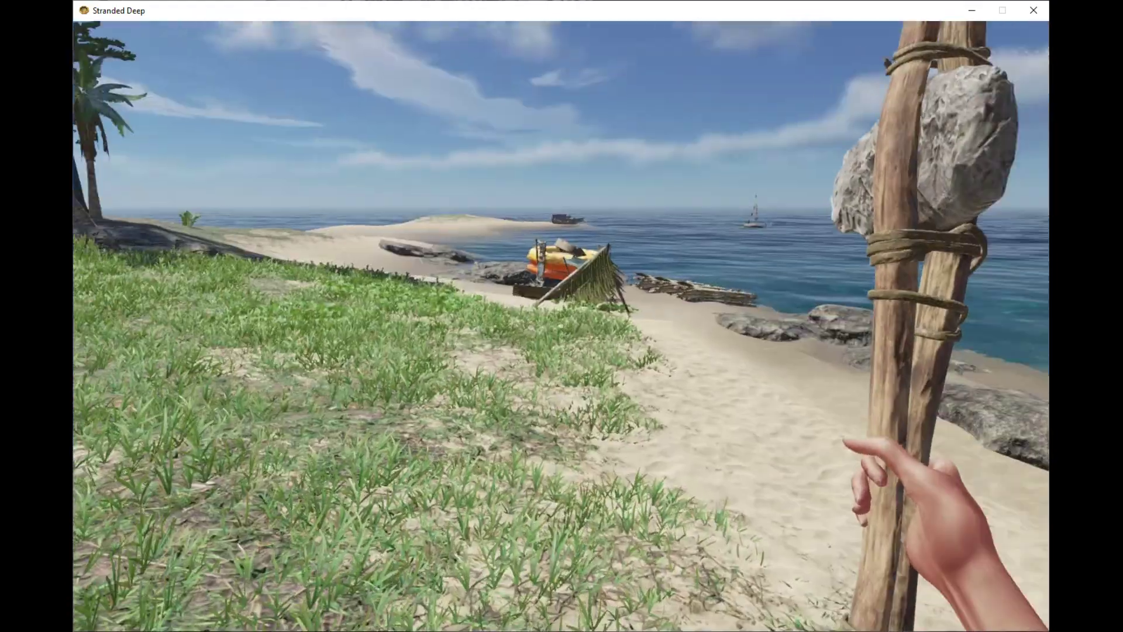
# - Walk along the beach past the shelter up to the lifeboat
pyautogui.press('w')
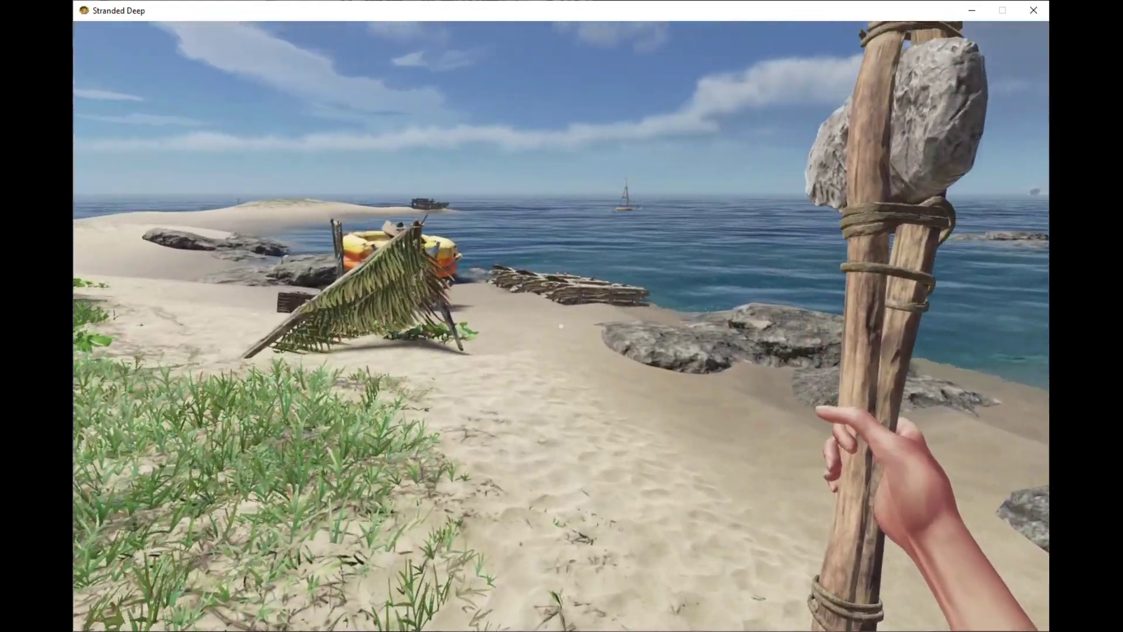
pyautogui.press('w')
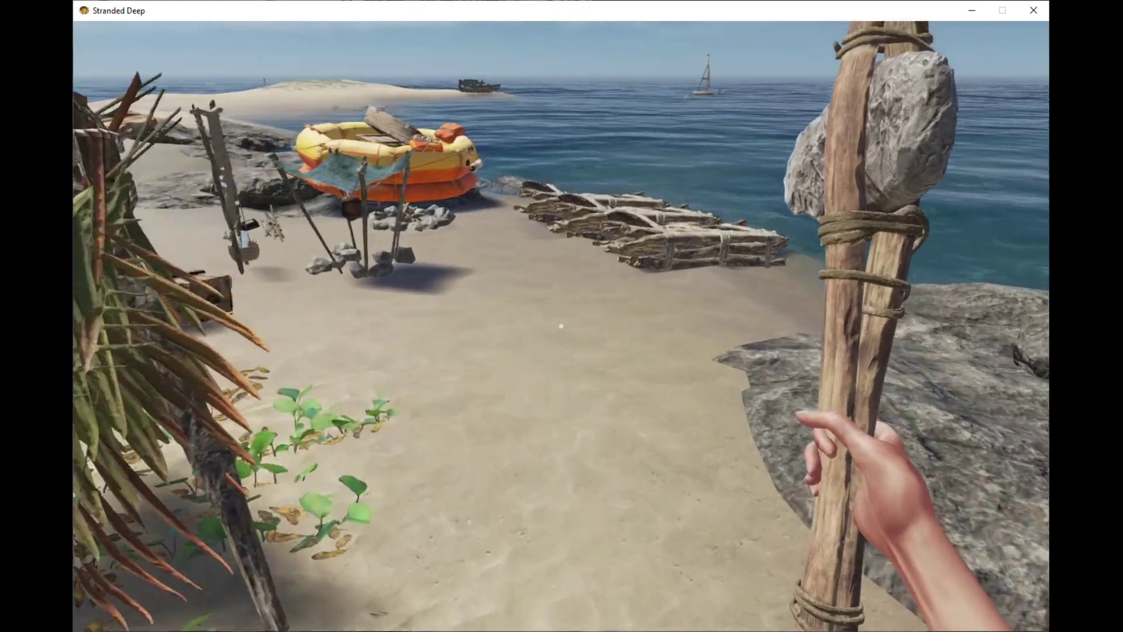
pyautogui.press('w')
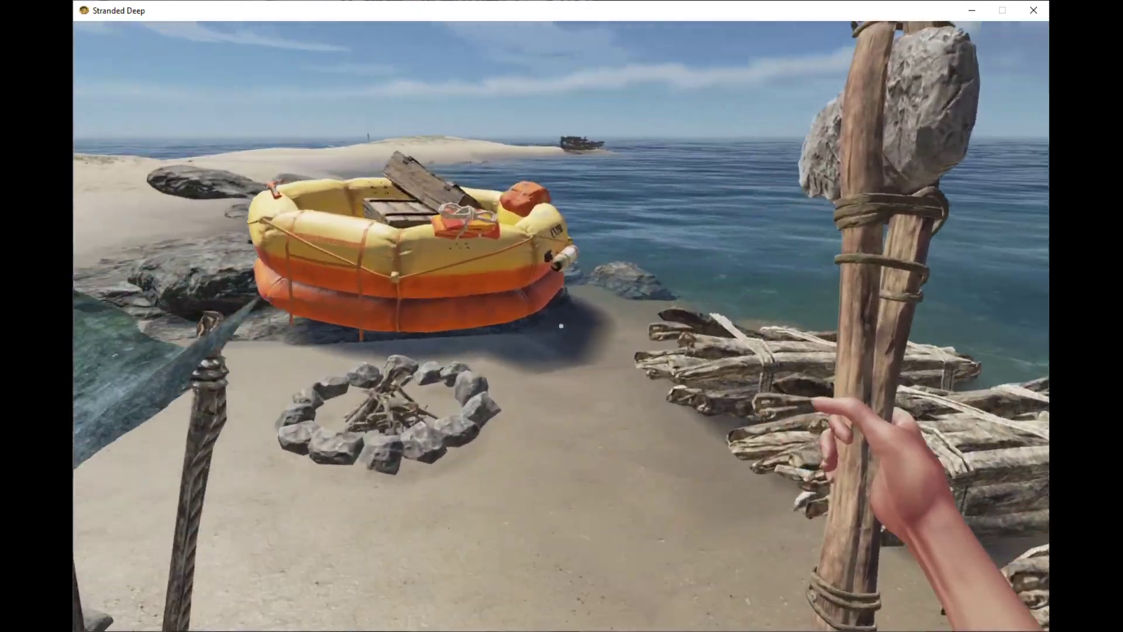
pyautogui.press('w')
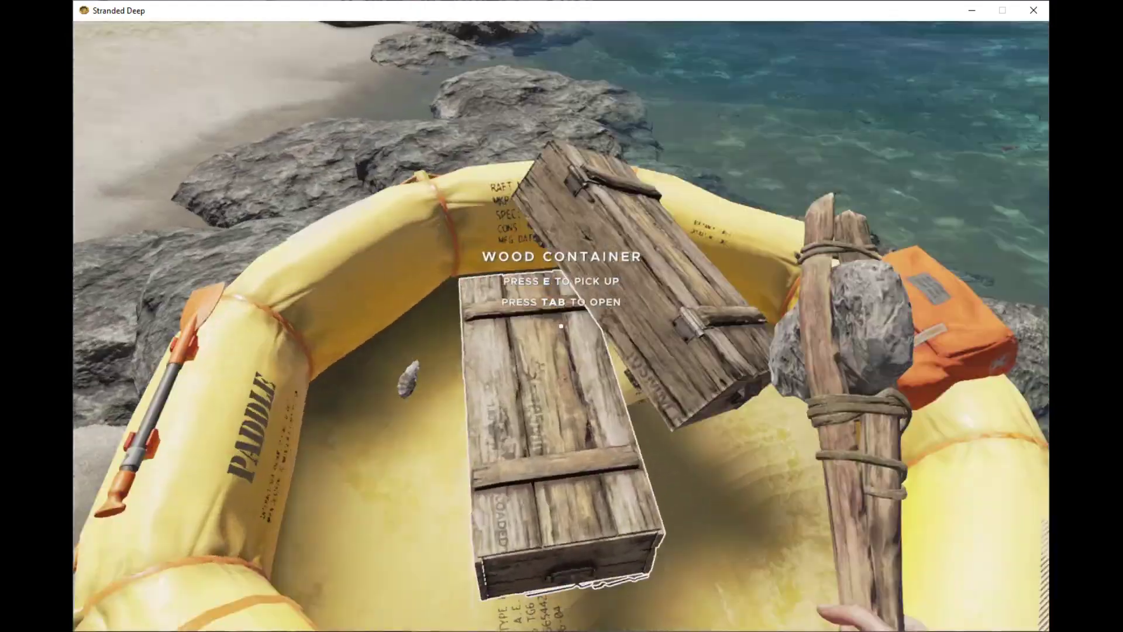
pyautogui.press('capslock')
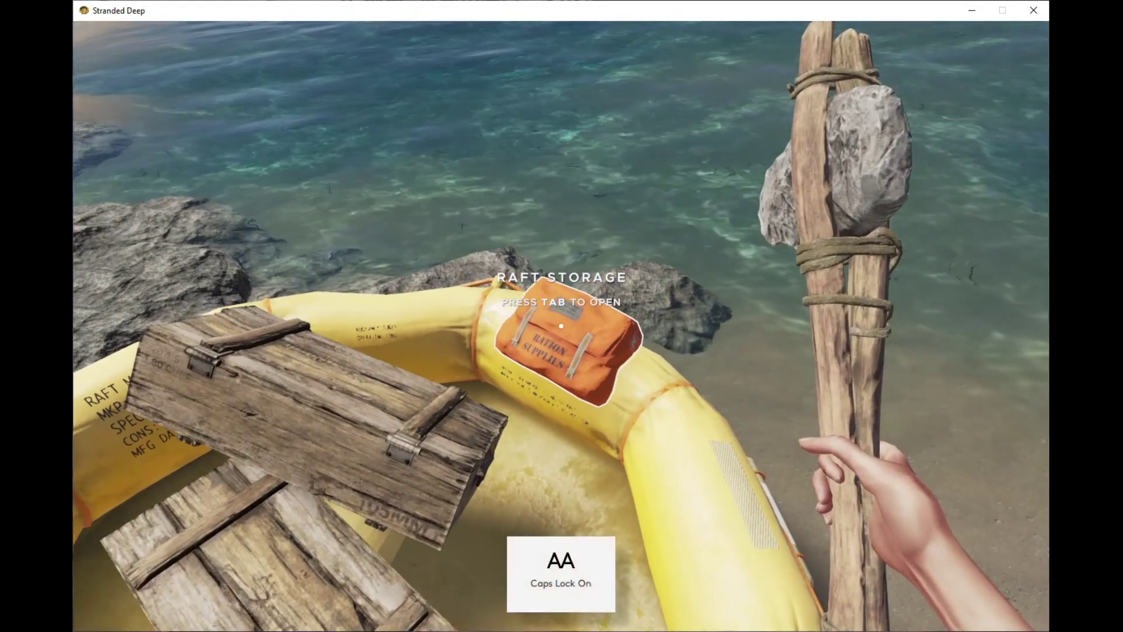
# - Browse the lifeboat storage, backpack and wood container contents, then close the inventory
pyautogui.press('Tab')
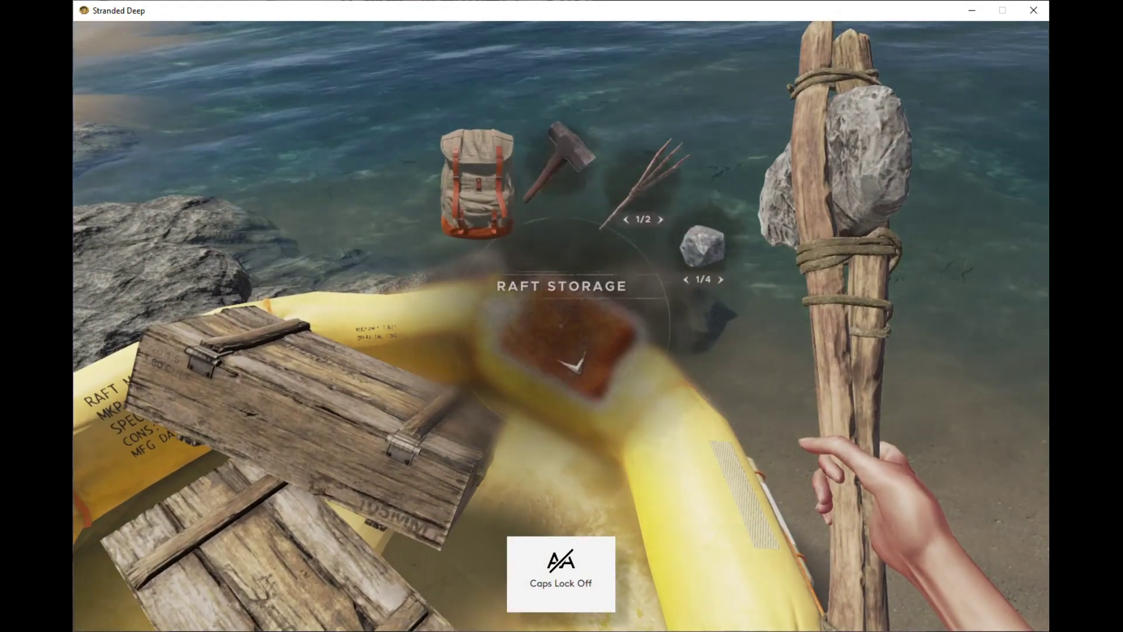
pyautogui.press('Tab')
pyautogui.press('Tab')
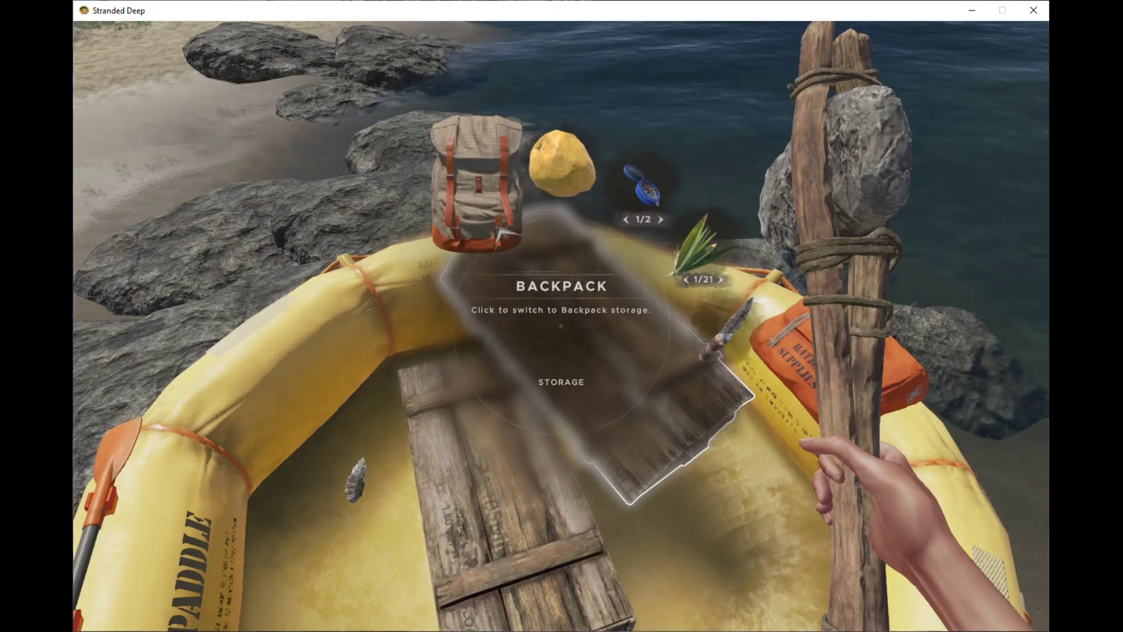
pyautogui.click(562, 316)
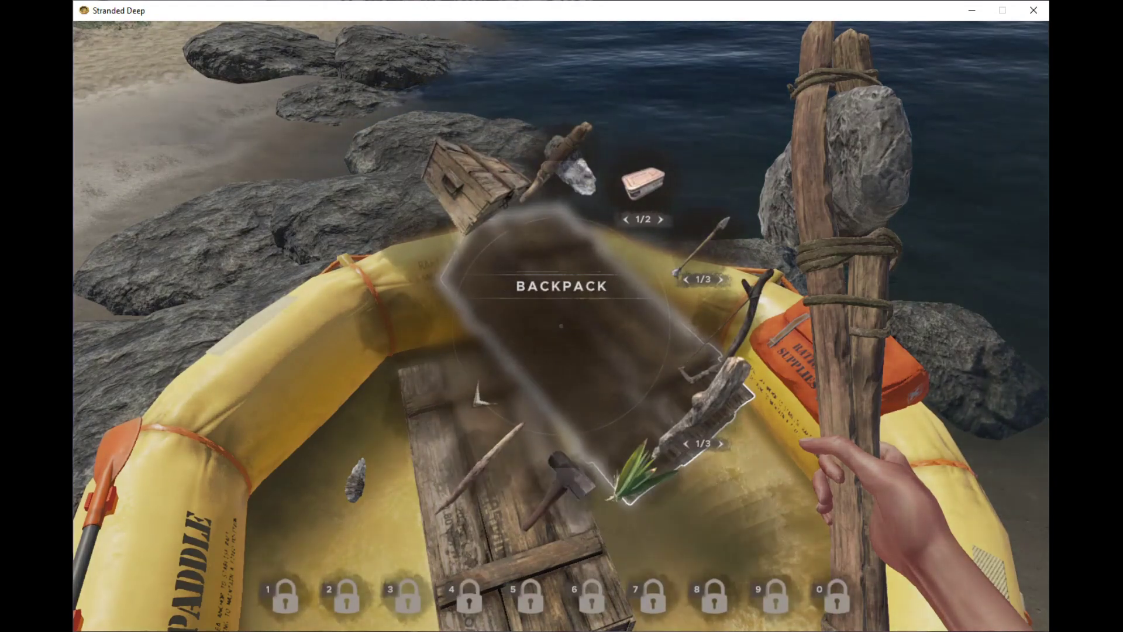
pyautogui.press('Tab')
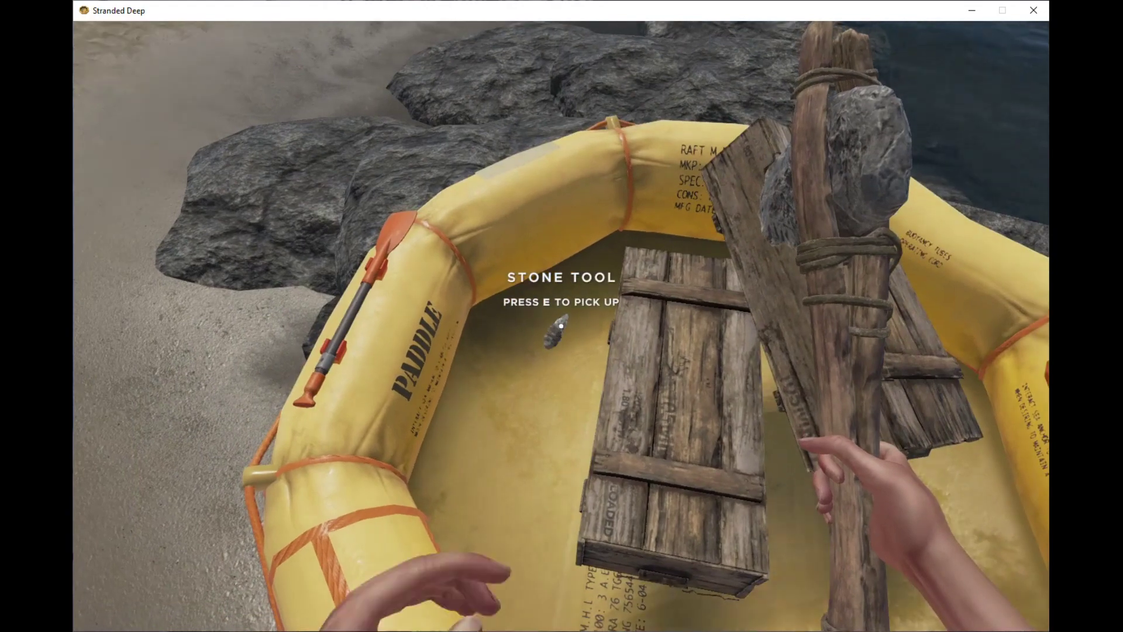
pyautogui.press('e')
pyautogui.press('Tab')
pyautogui.click(488, 329)
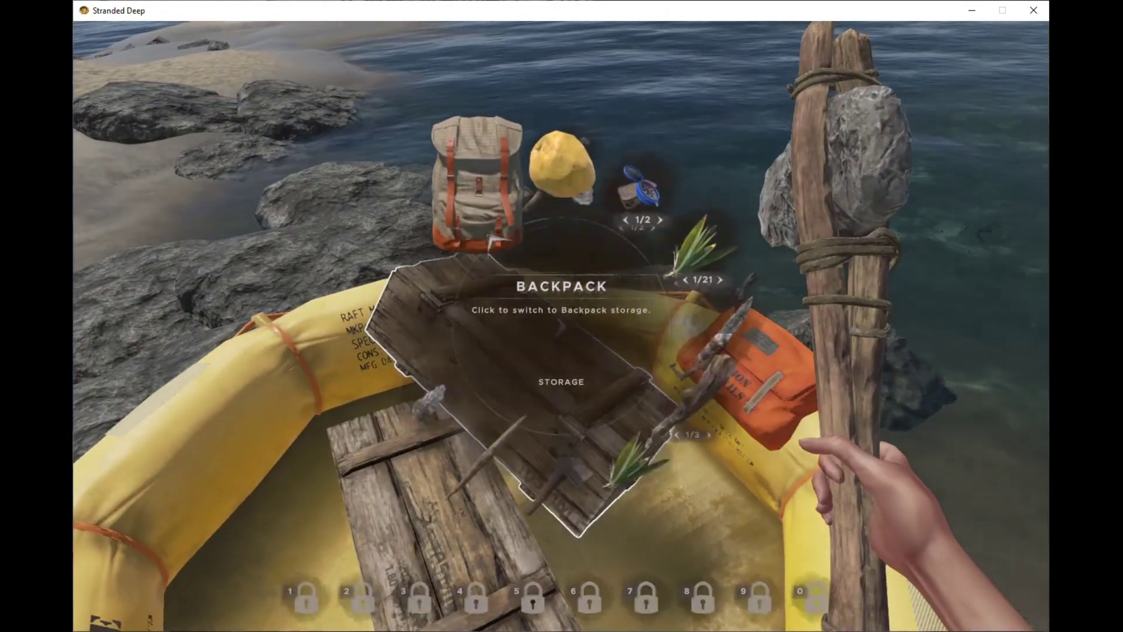
pyautogui.press('Tab')
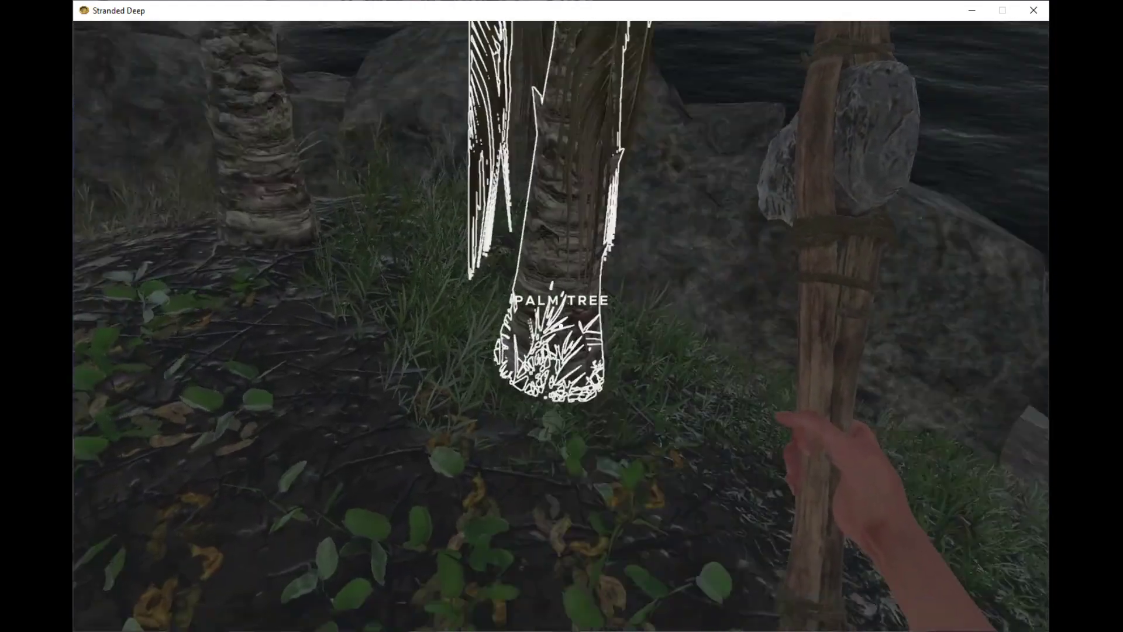
# - Chop down the palm tree, pick up the coconut, and place it in a backpack slot
pyautogui.click(562, 327)
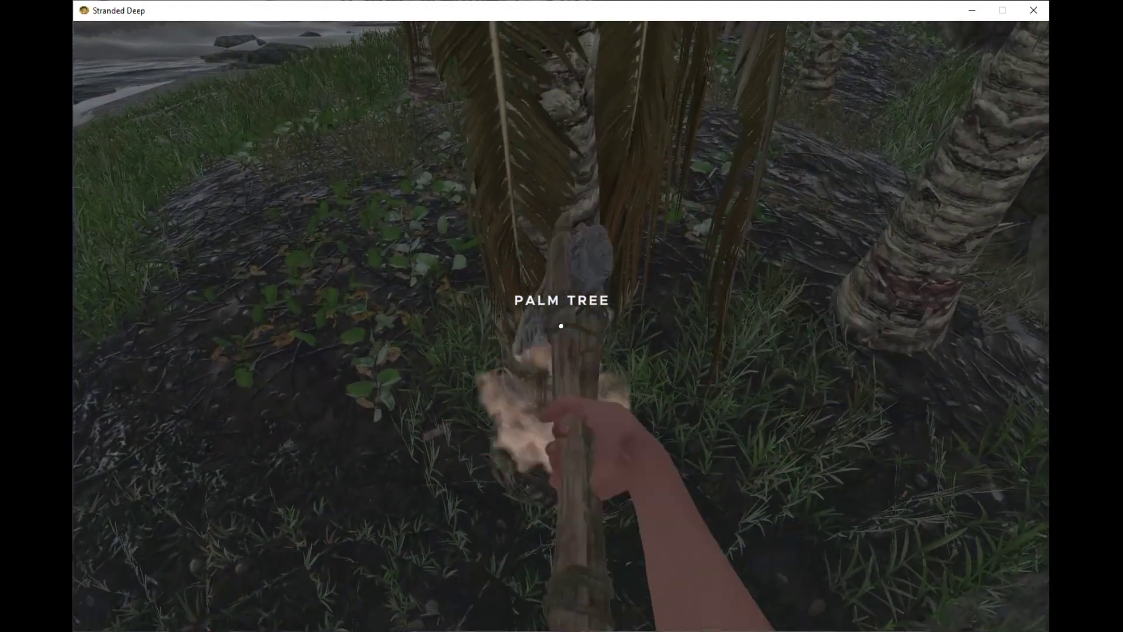
pyautogui.click(562, 327)
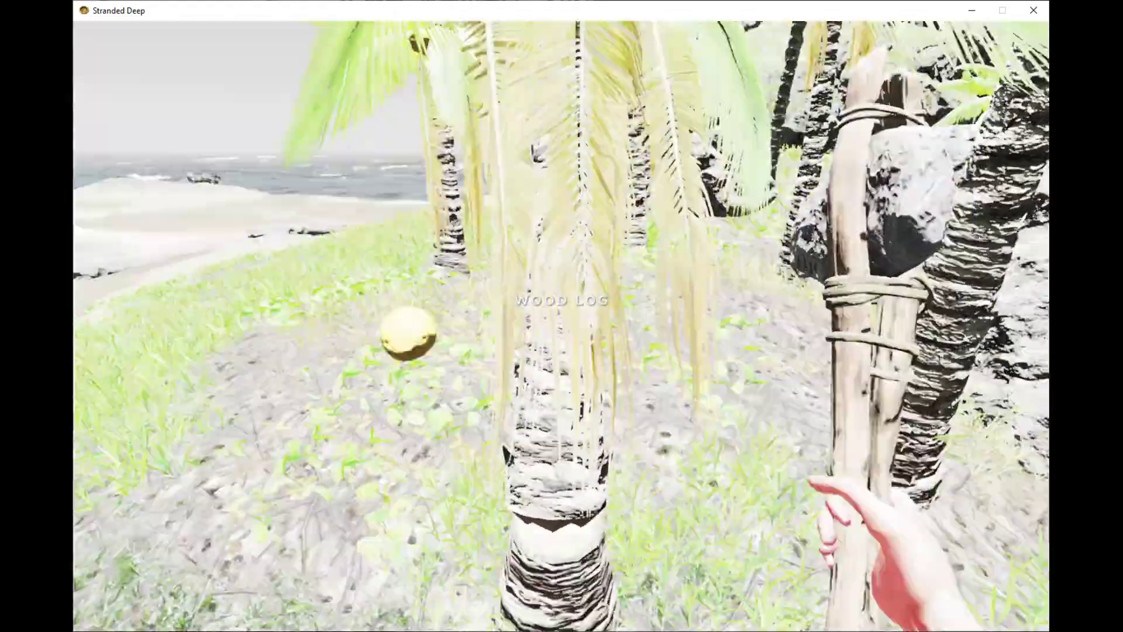
pyautogui.press('e')
pyautogui.press('e')
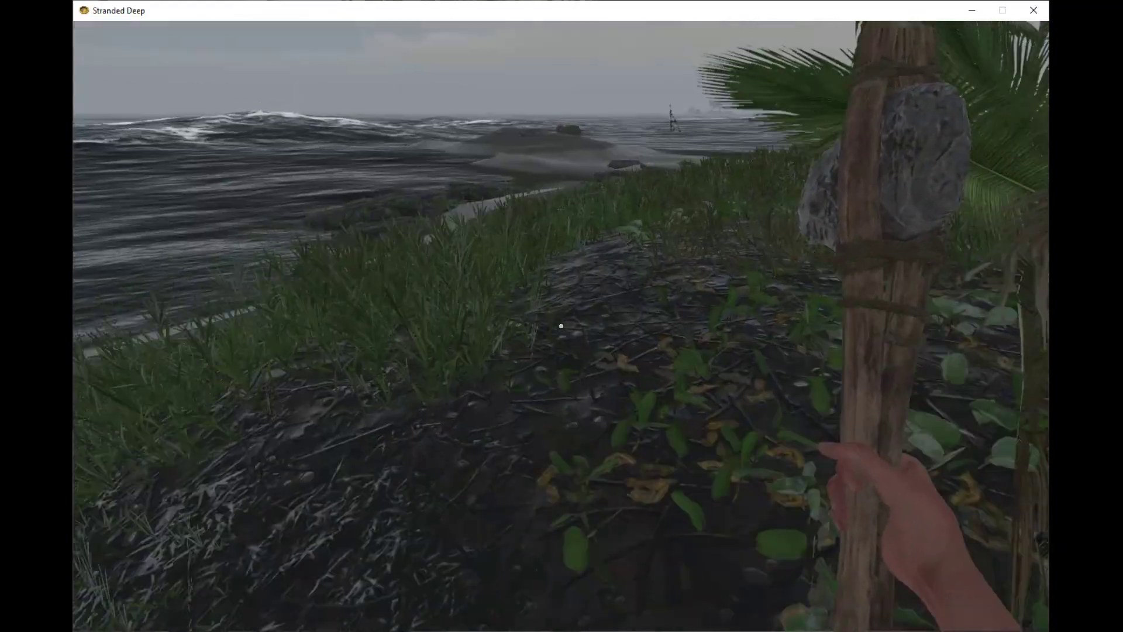
pyautogui.press('Tab')
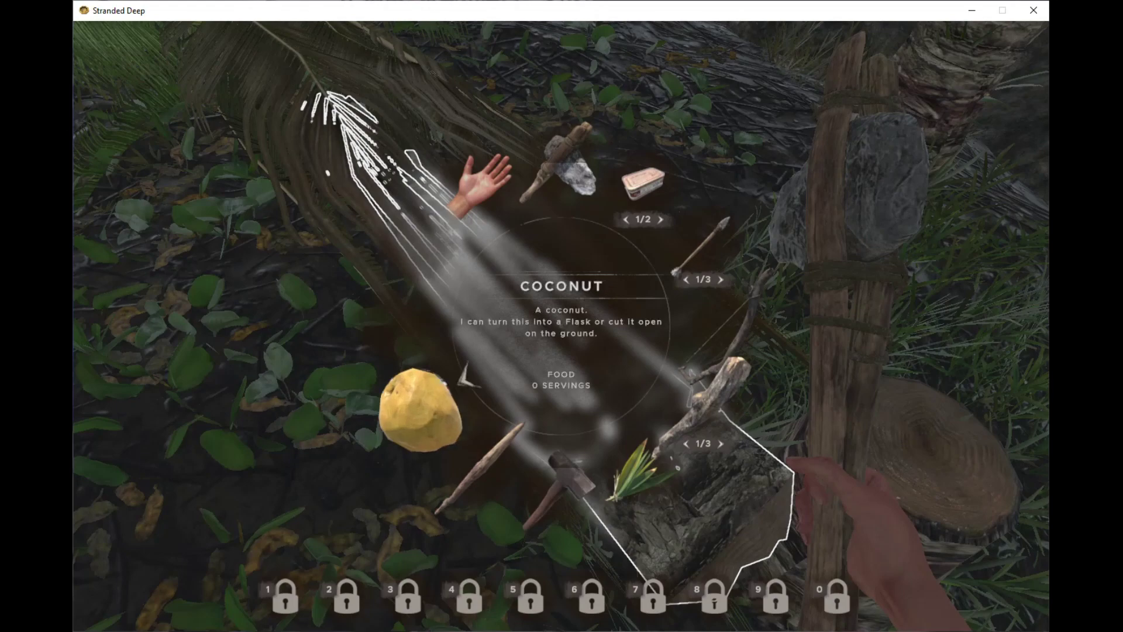
pyautogui.click(421, 408)
pyautogui.press('Tab')
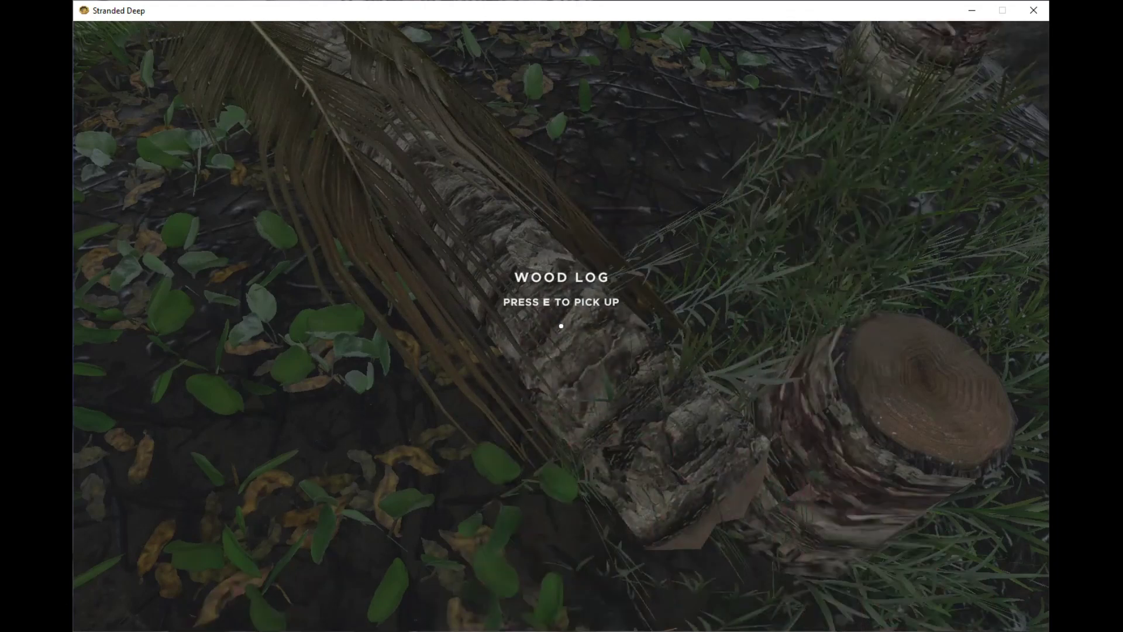
# - Chop the fallen log and young palm, collecting the wood piece and three palm fronds
pyautogui.click(560, 327)
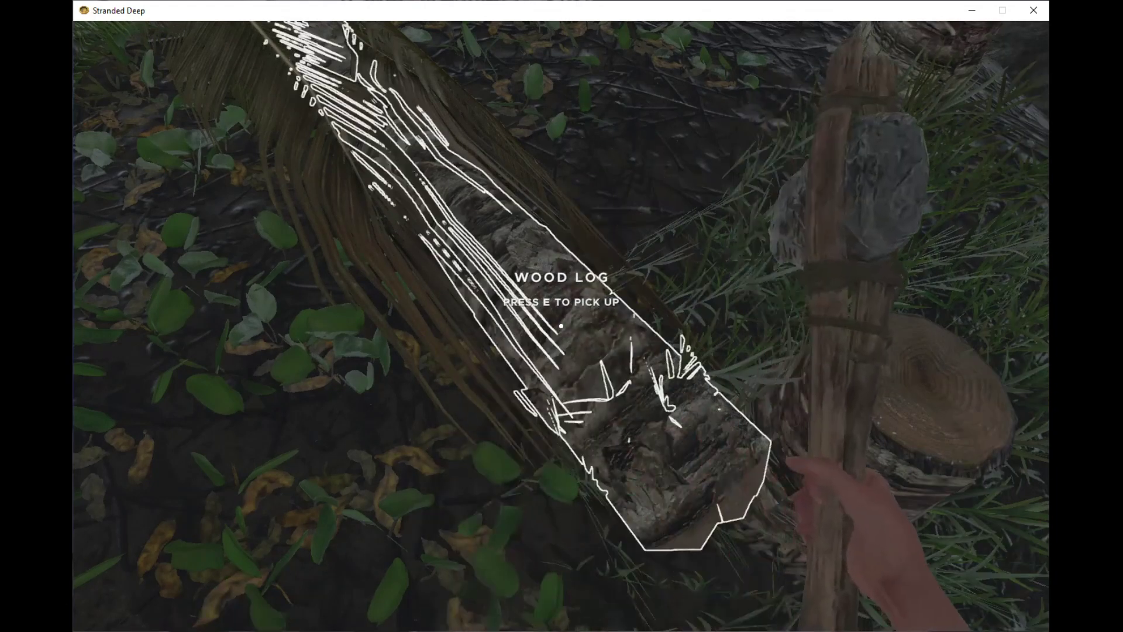
pyautogui.press('e')
pyautogui.press('e')
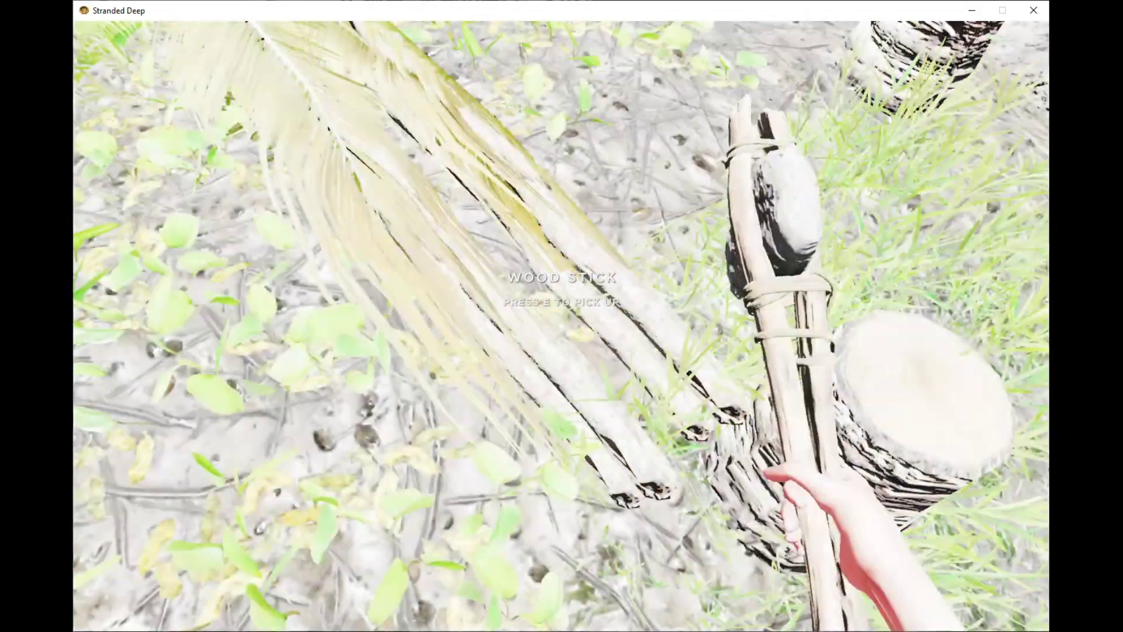
pyautogui.press('e')
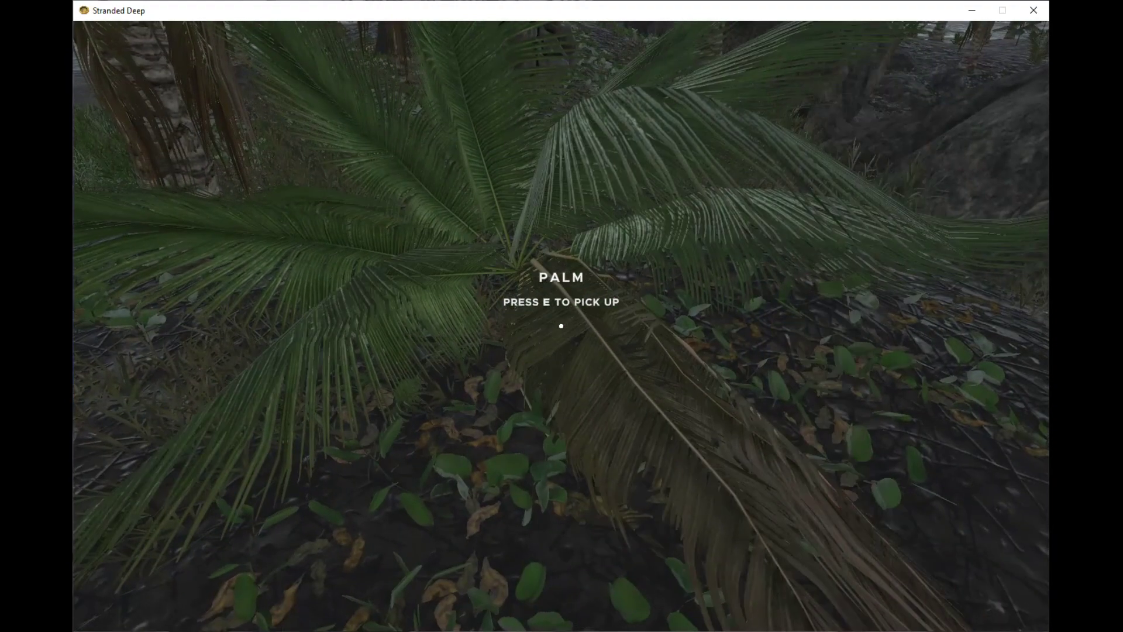
pyautogui.click(560, 327)
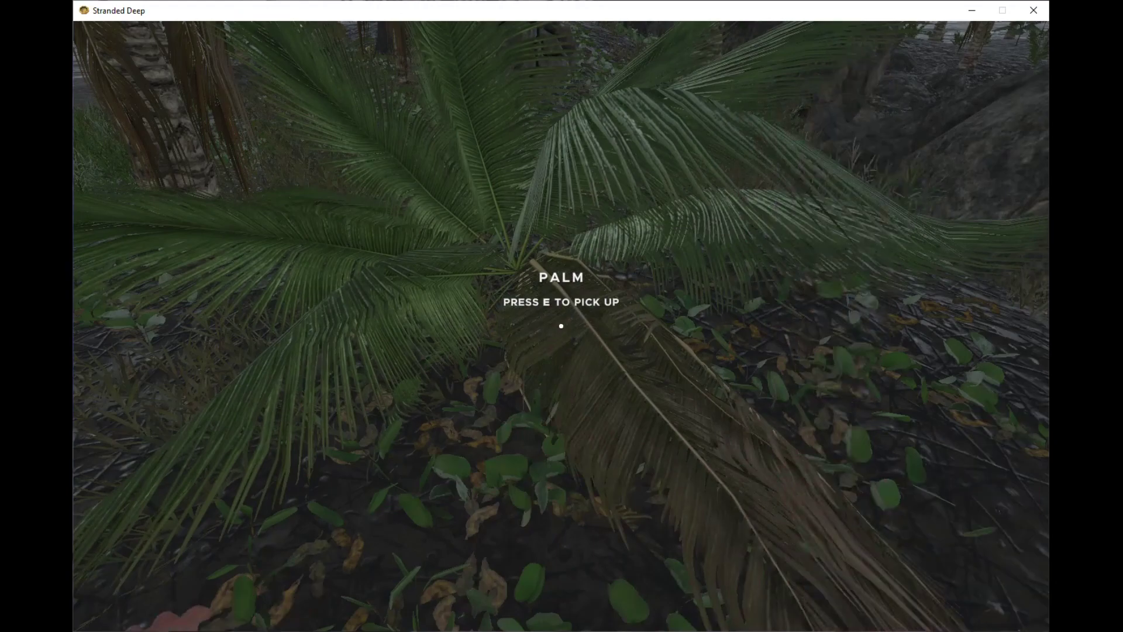
pyautogui.click(561, 326)
pyautogui.press('e')
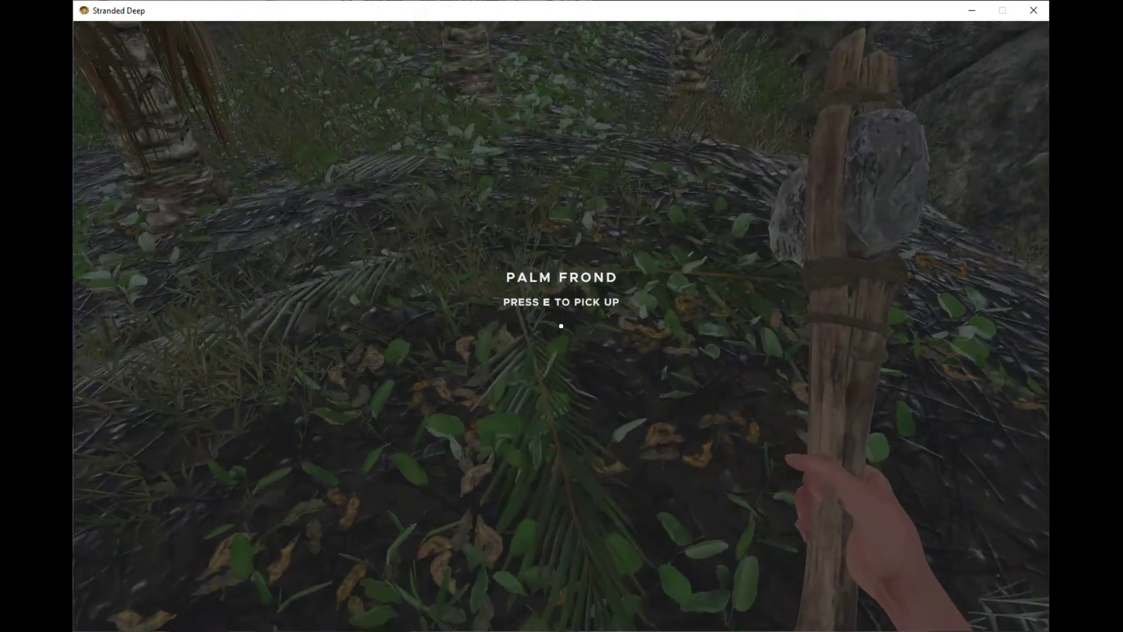
pyautogui.press('e')
pyautogui.press('e')
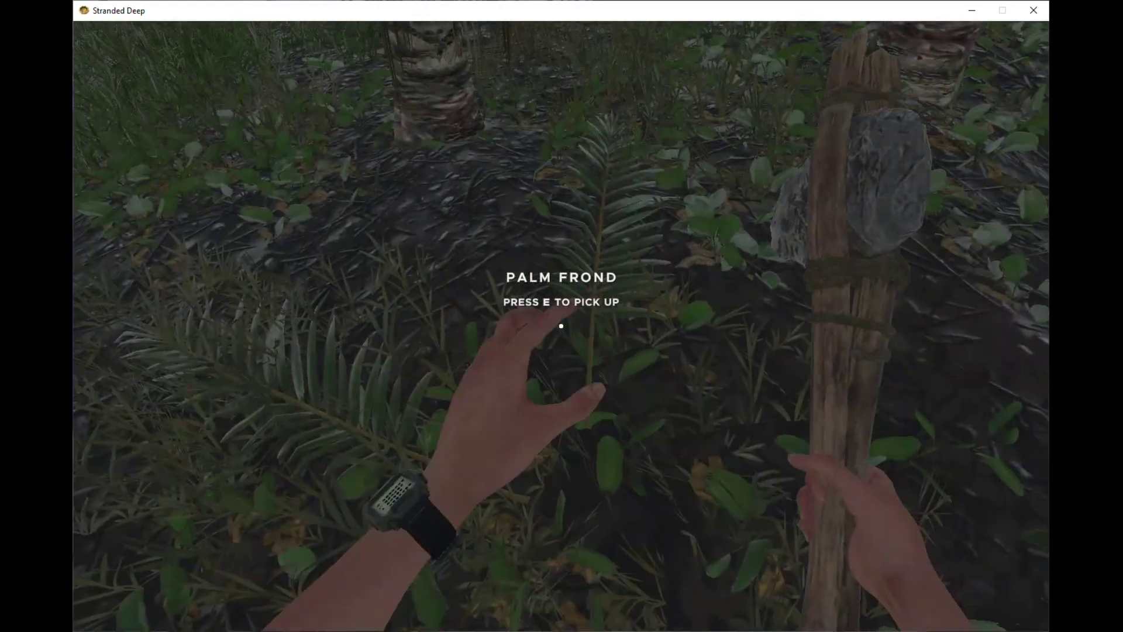
pyautogui.press('e')
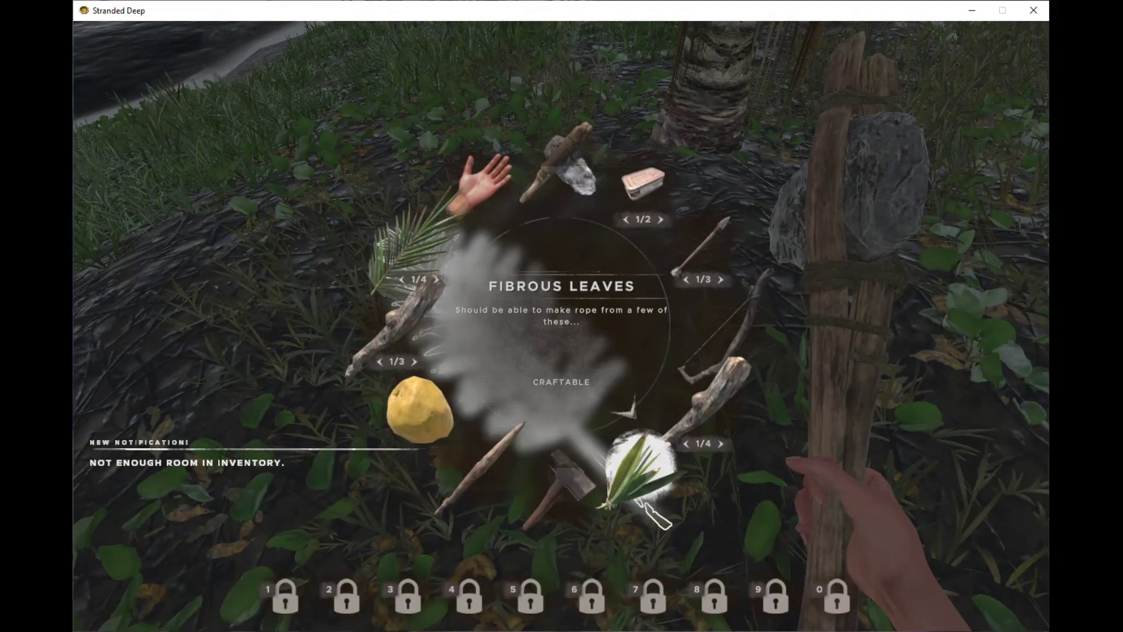
pyautogui.press('Tab')
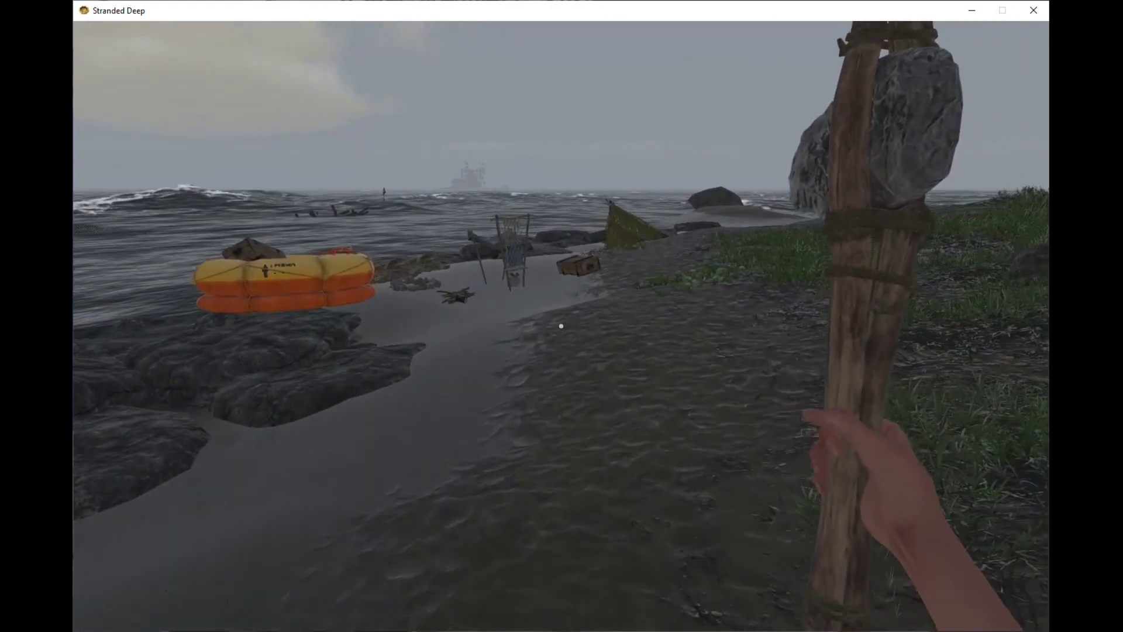
# - Glance at the crafting list, then walk up and climb onto the orange life raft
pyautogui.press('c')
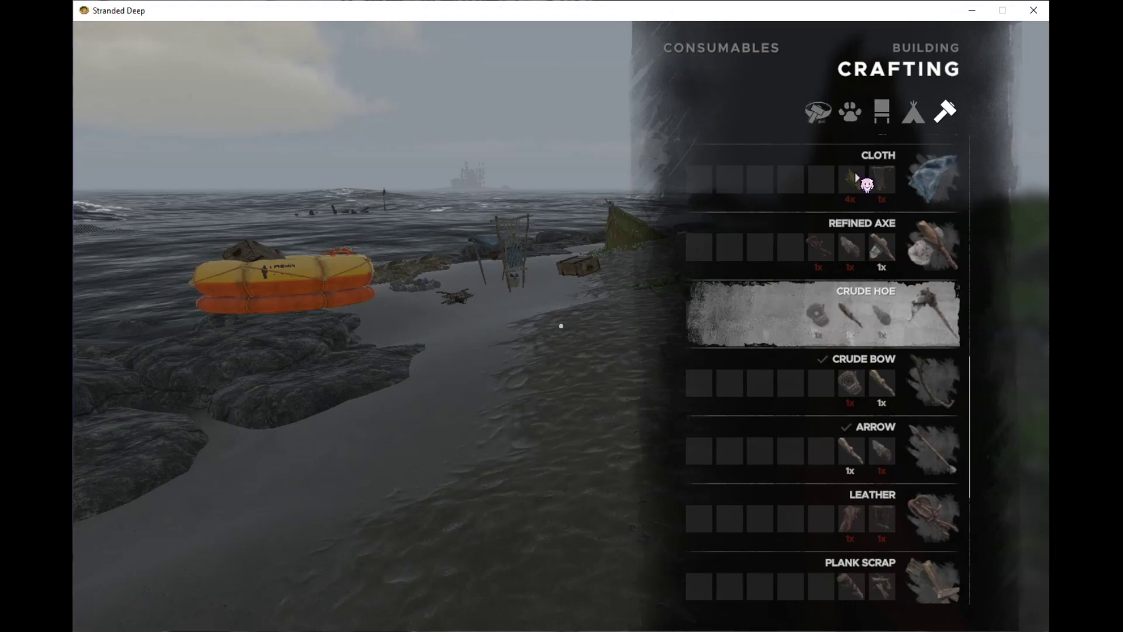
pyautogui.press('c')
pyautogui.press('w')
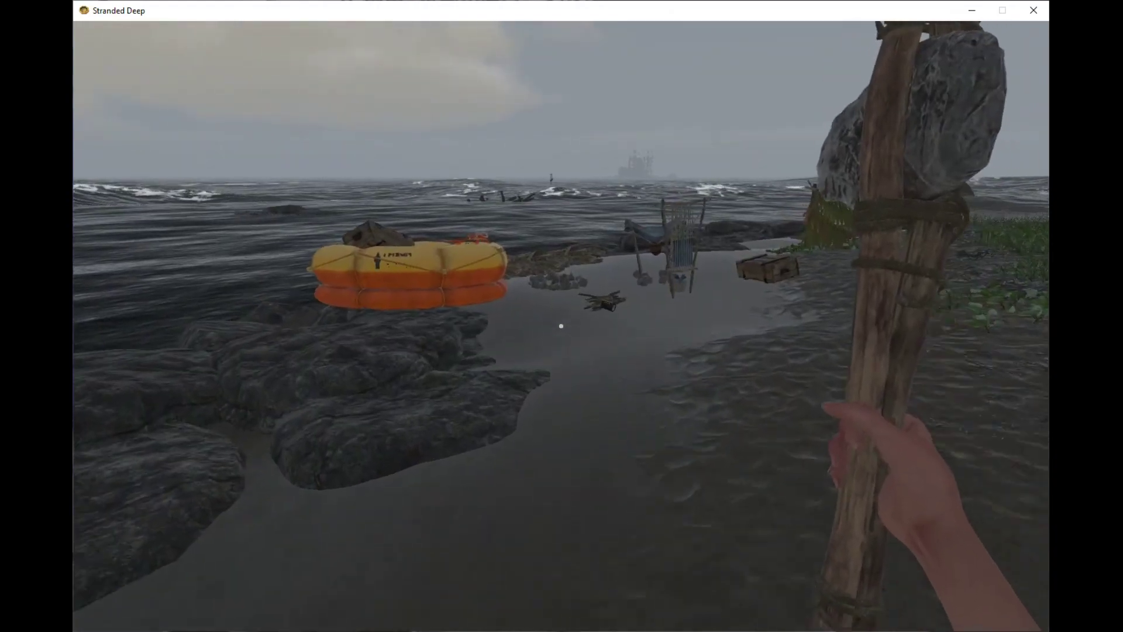
pyautogui.press('w')
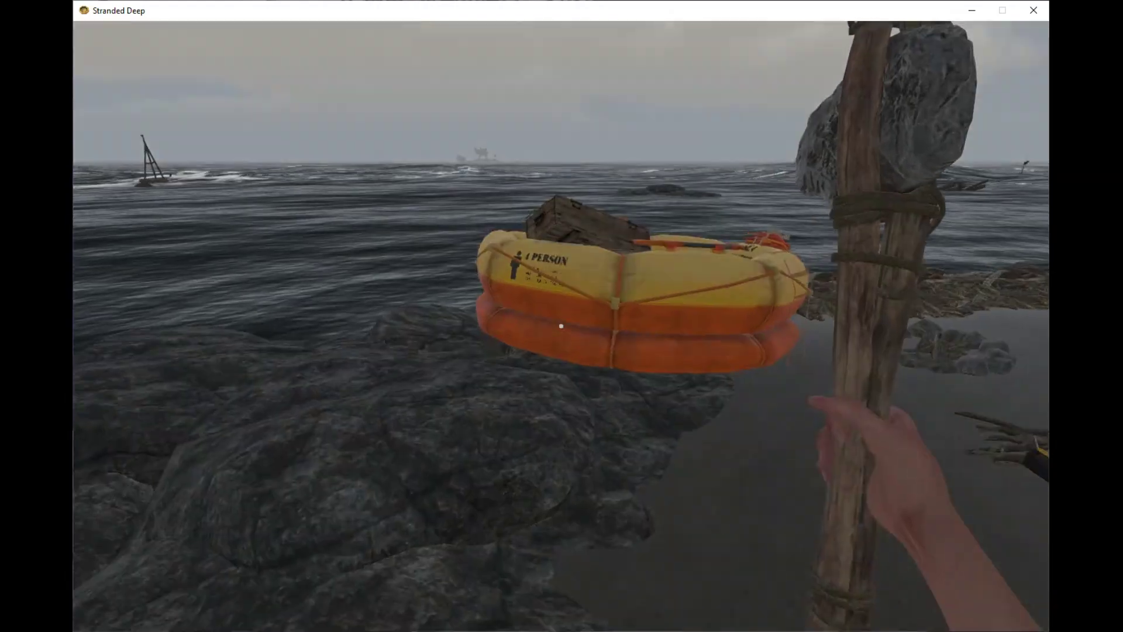
pyautogui.press('w')
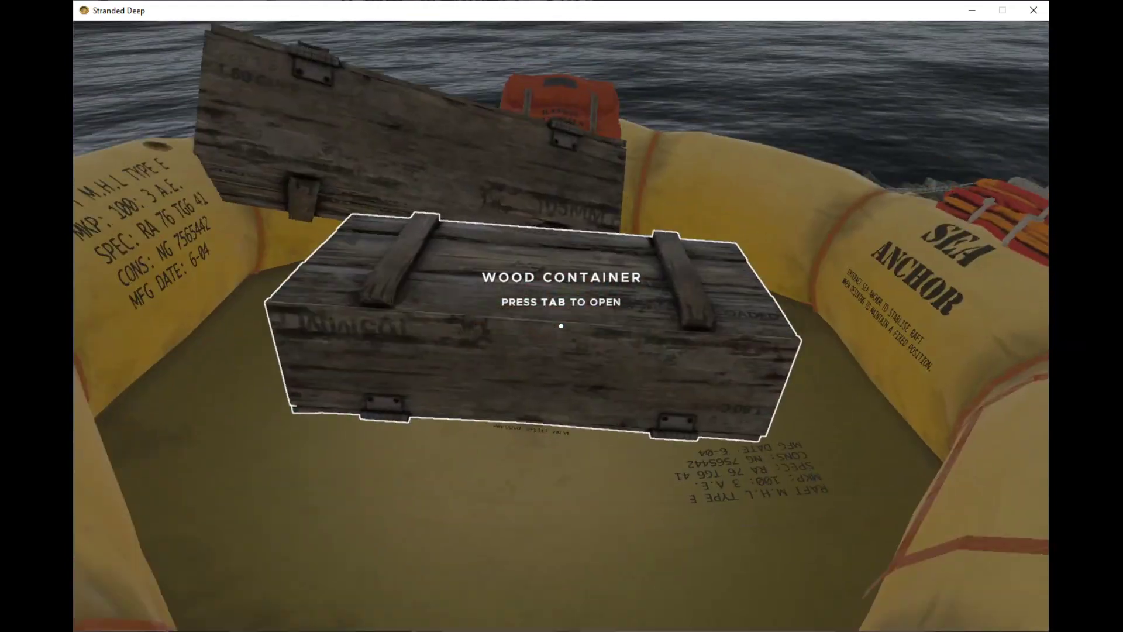
# - Browse the raft's wood container, then take a wood stick from the backpack
pyautogui.press('Tab')
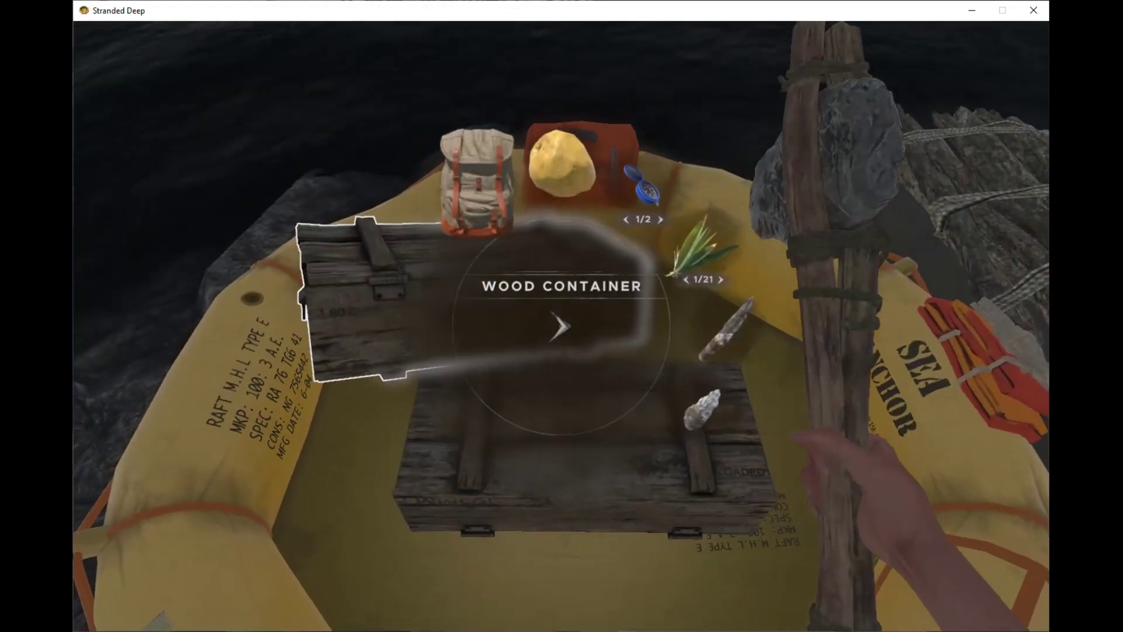
pyautogui.press('Tab')
pyautogui.press('Tab')
pyautogui.press('w')
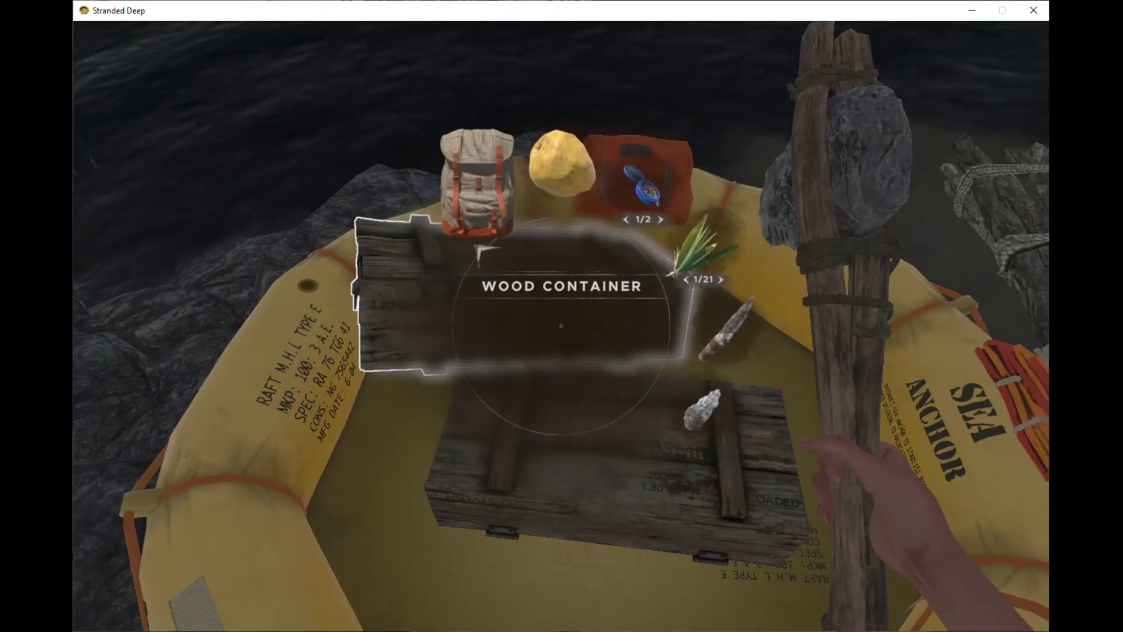
pyautogui.click(479, 189)
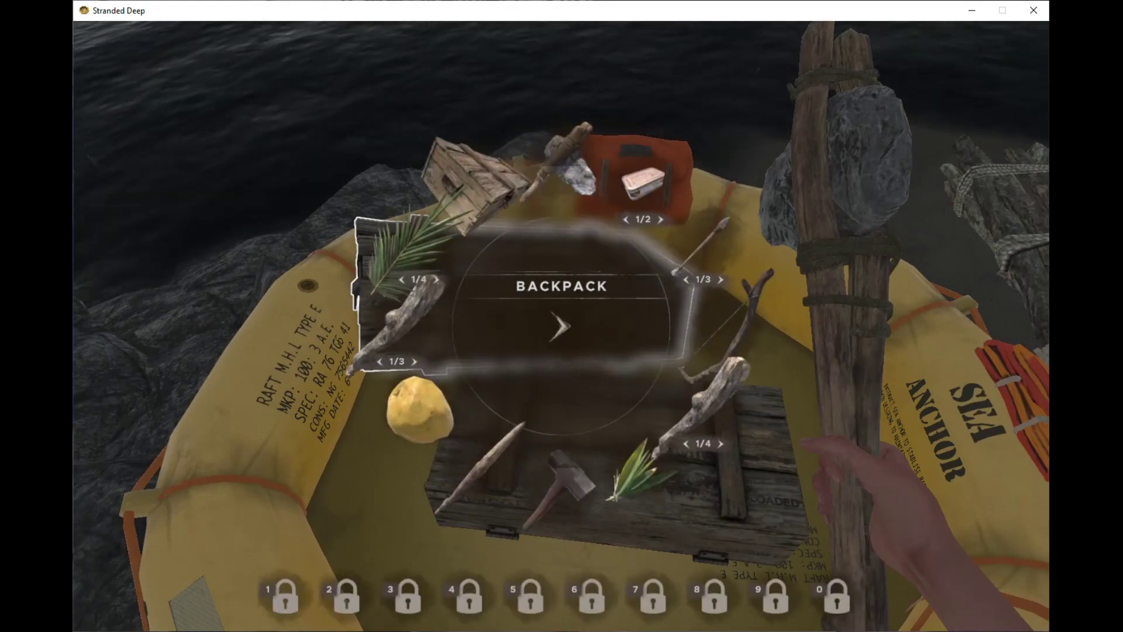
pyautogui.click(404, 368)
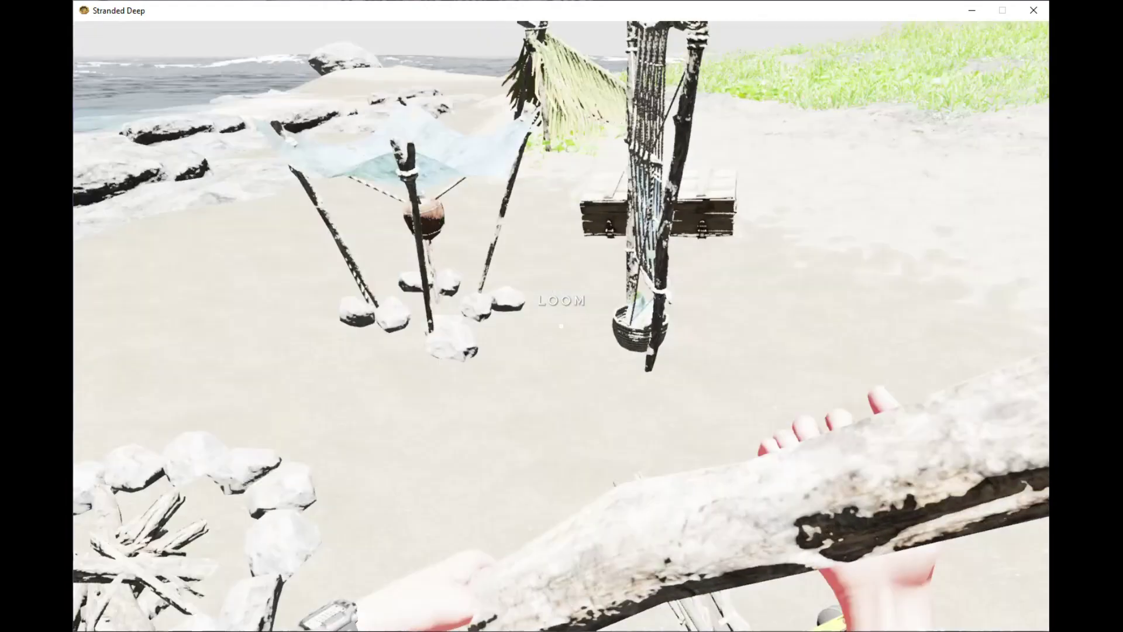
# - Add palm frond fibre to the water still, then check the wristwatch and backpack
pyautogui.press('c')
pyautogui.click(386, 333)
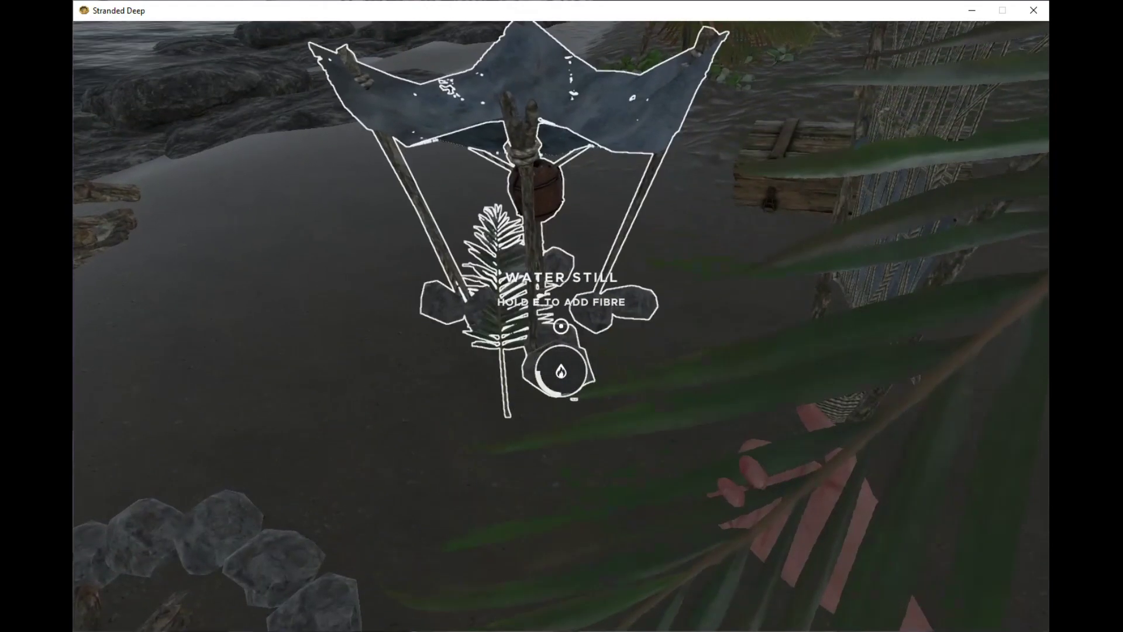
pyautogui.press('e')
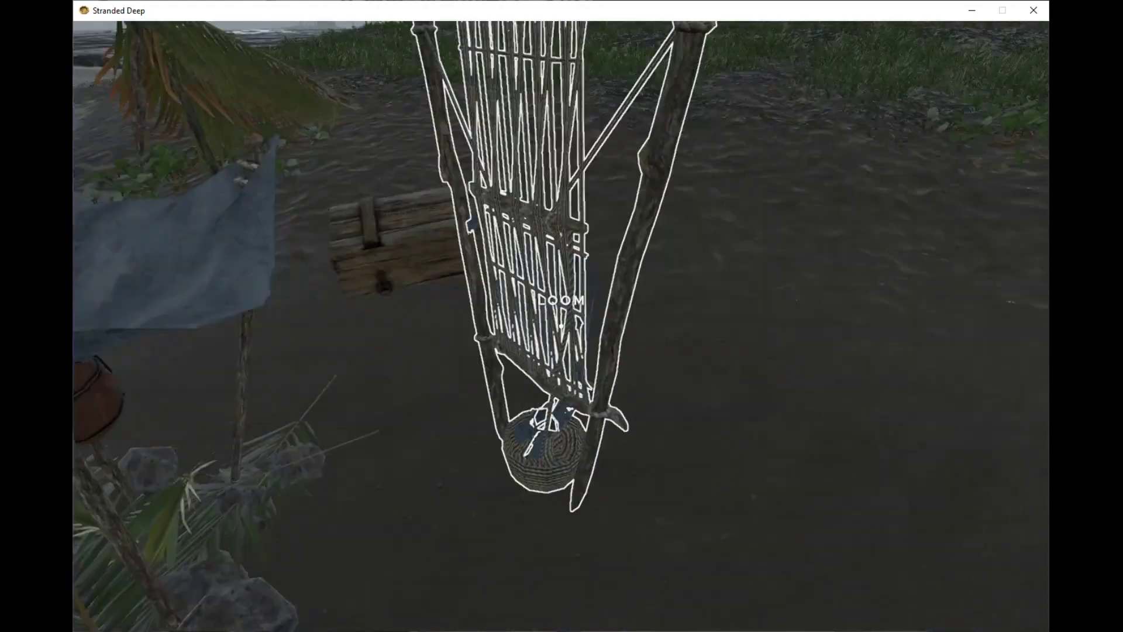
pyautogui.press('f')
pyautogui.press('f')
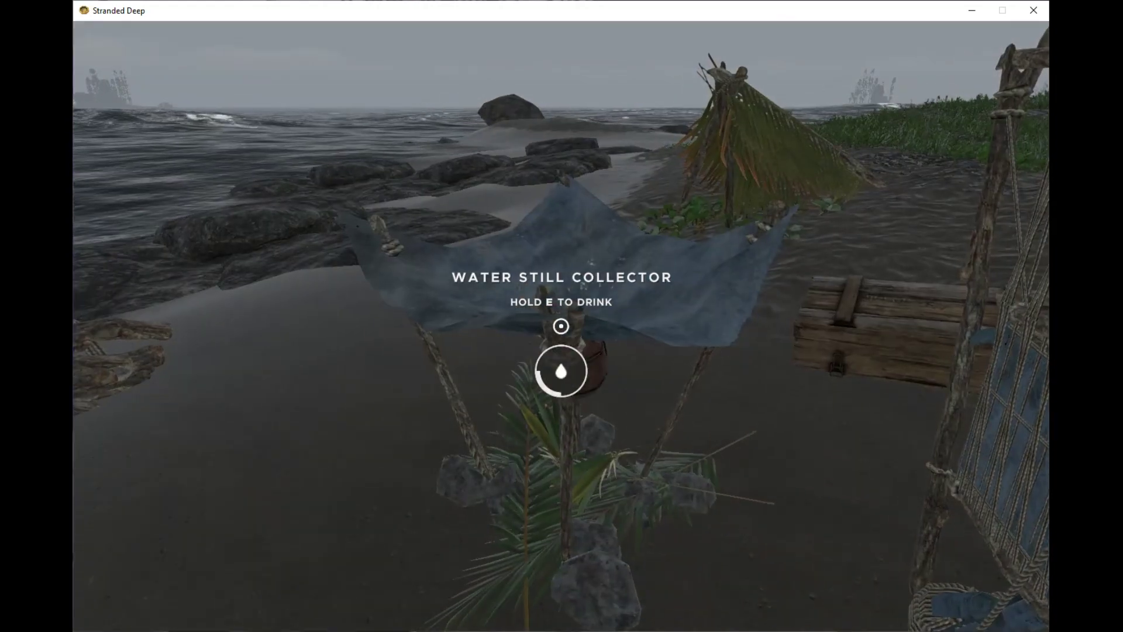
pyautogui.press('Tab')
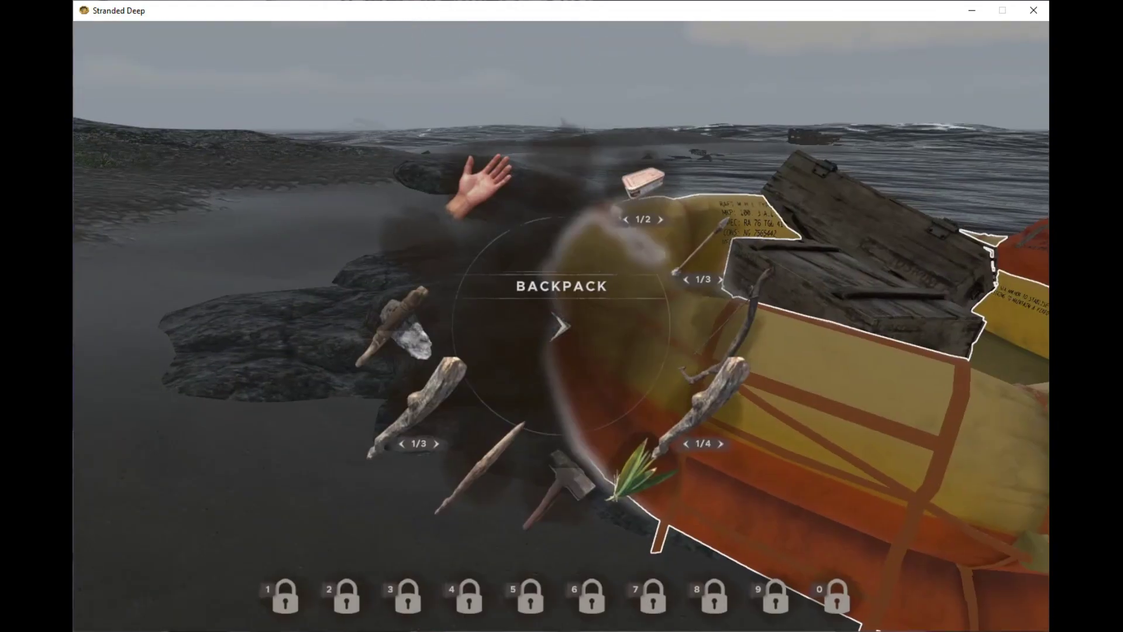
pyautogui.press('Tab')
pyautogui.press('Tab')
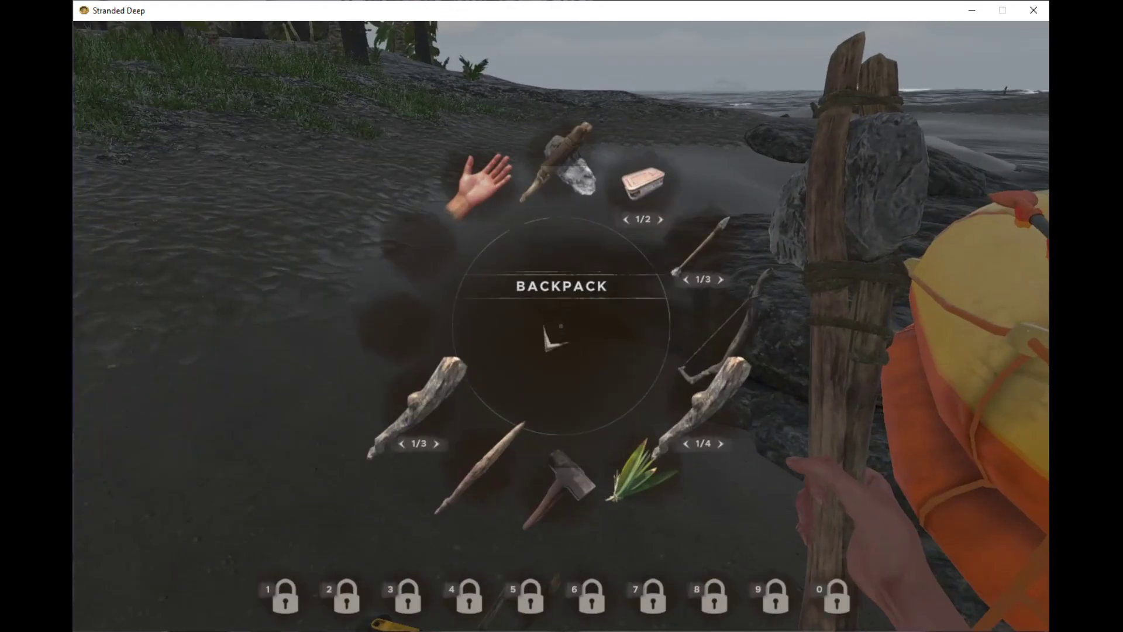
pyautogui.press('Tab')
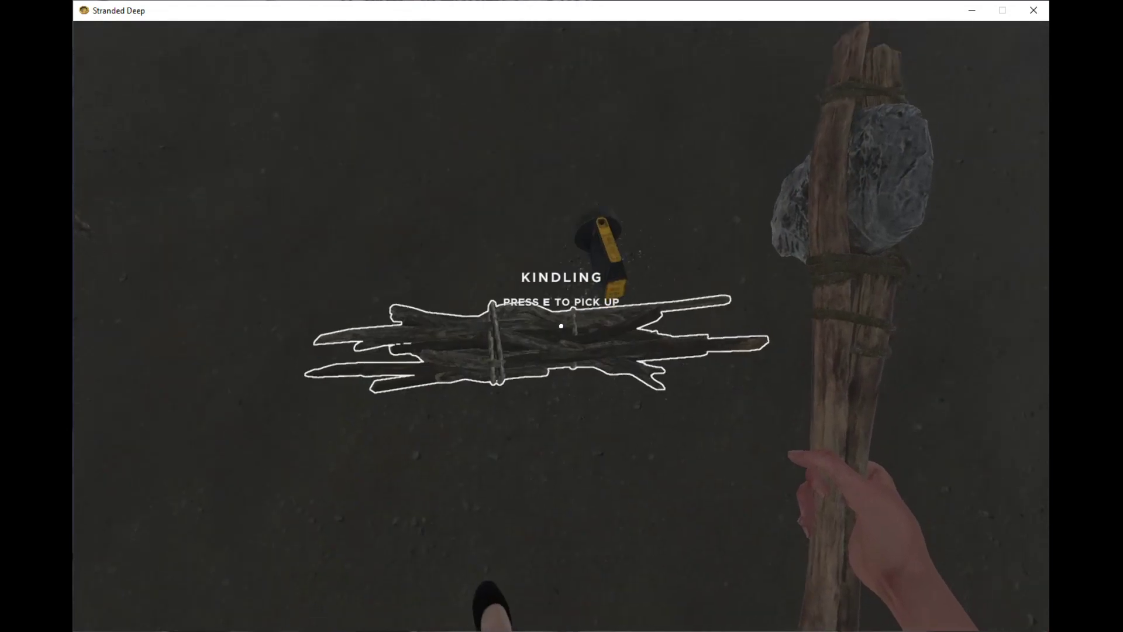
# - Pick up the torch by the kindling, check it in the backpack, and pause
pyautogui.press('f')
pyautogui.press('e')
pyautogui.press('Tab')
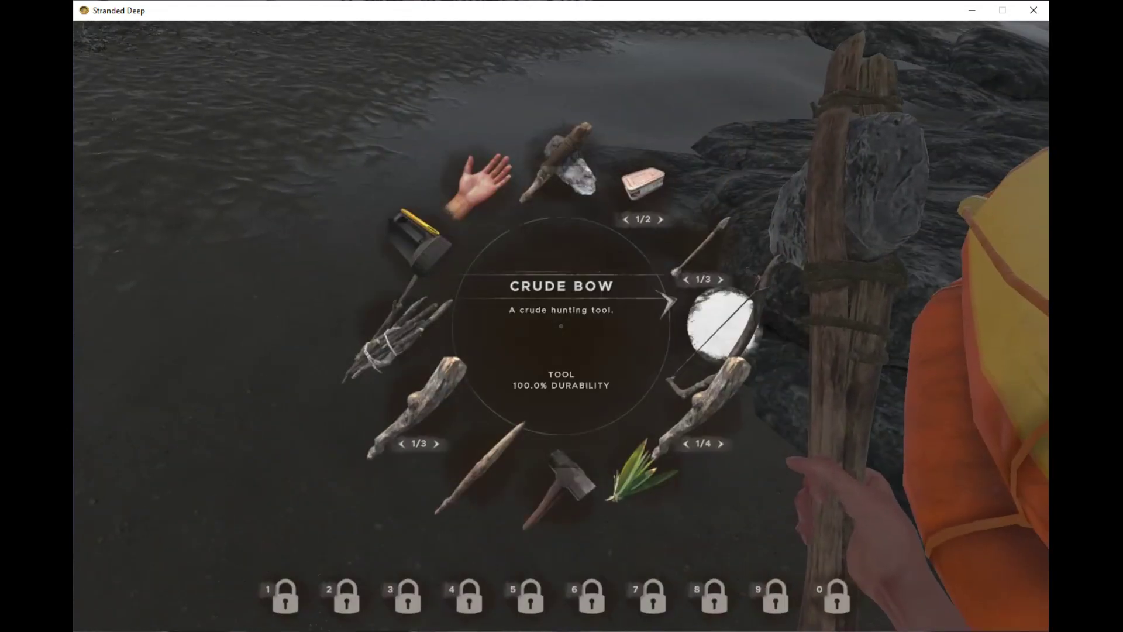
pyautogui.press('Tab')
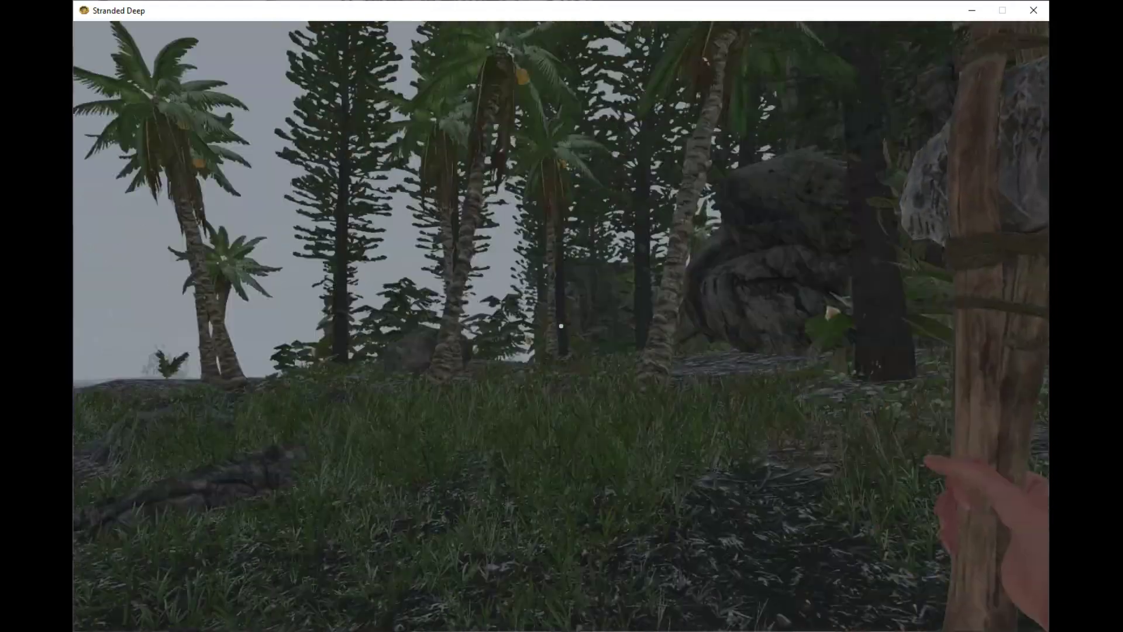
pyautogui.press('Escape')
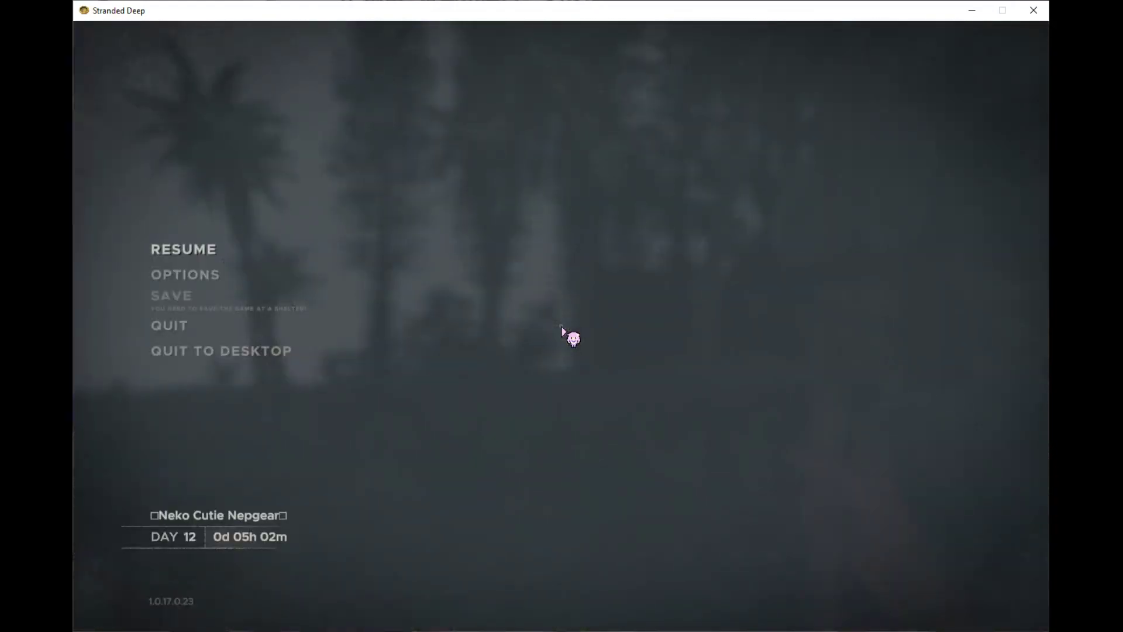